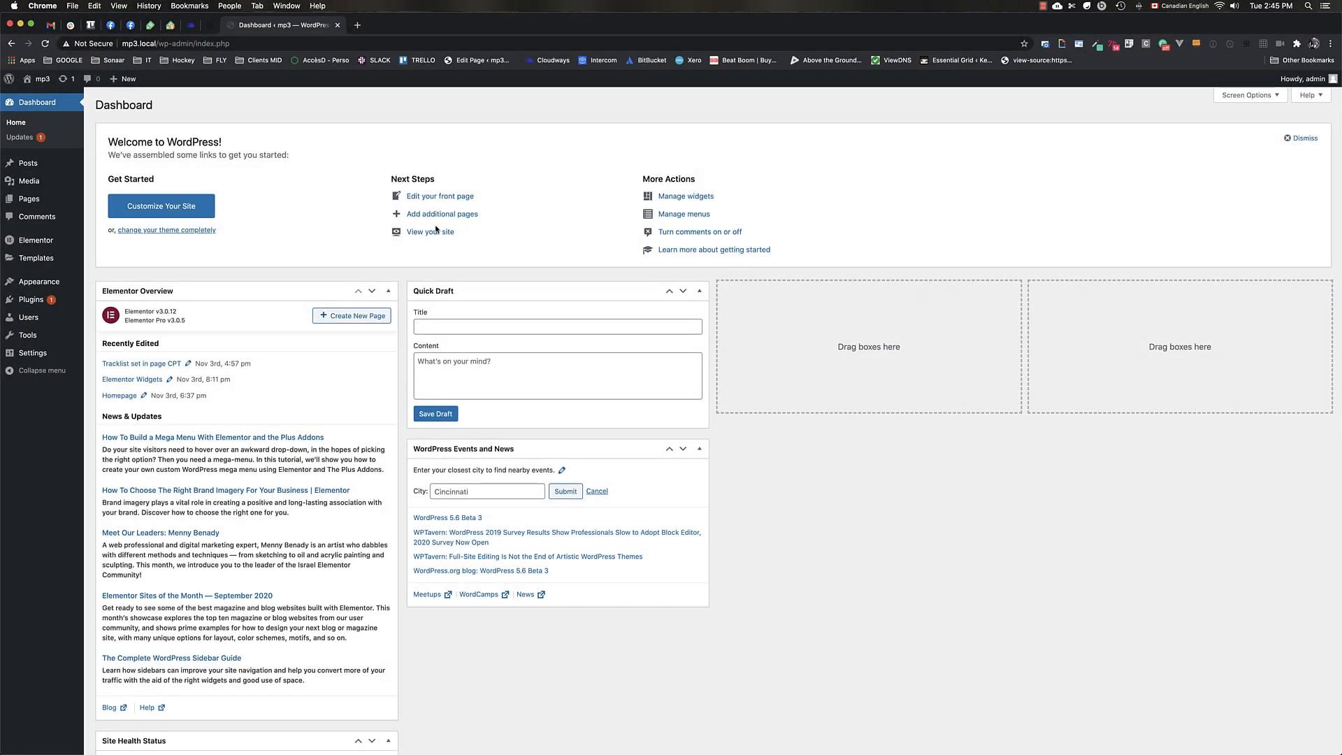
# - Search the plugin directory for "MP3 SONAAR" and install and activate MP3 Music Player by Sonaar
pyautogui.moveTo(30, 299)
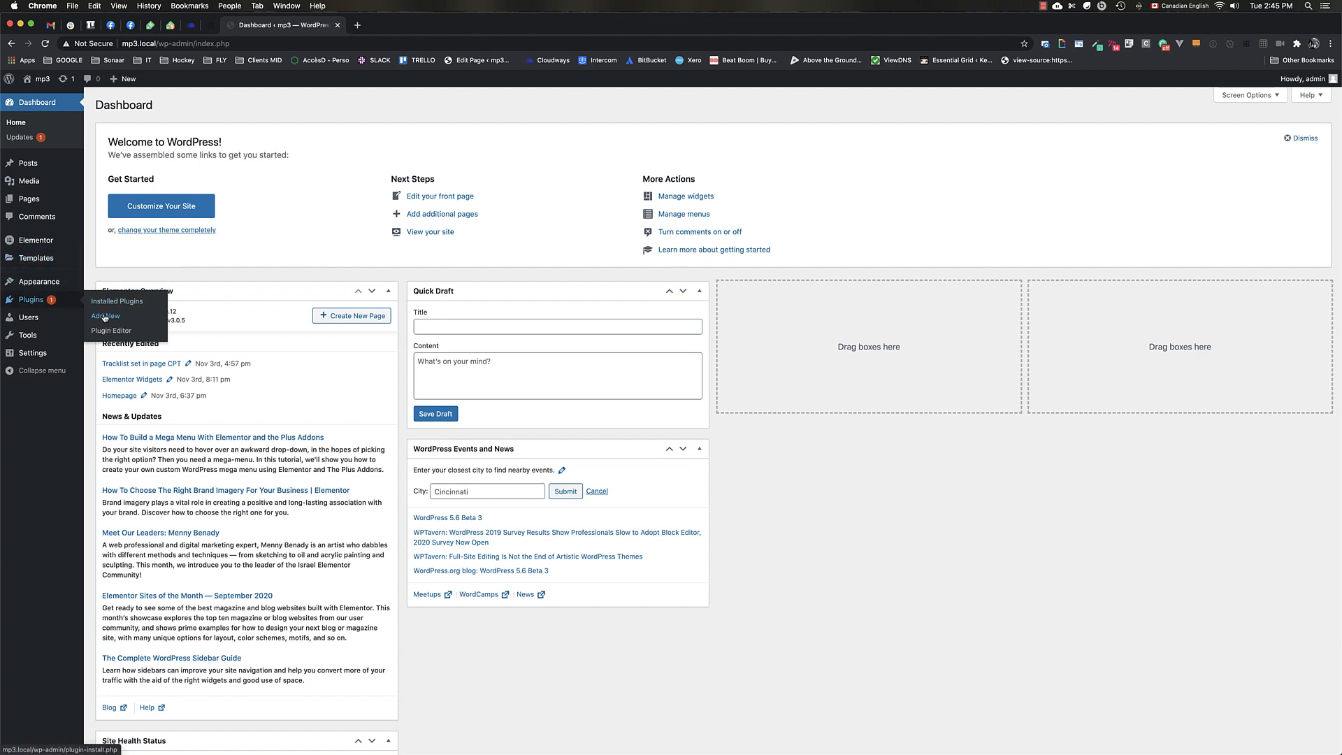
pyautogui.click(105, 316)
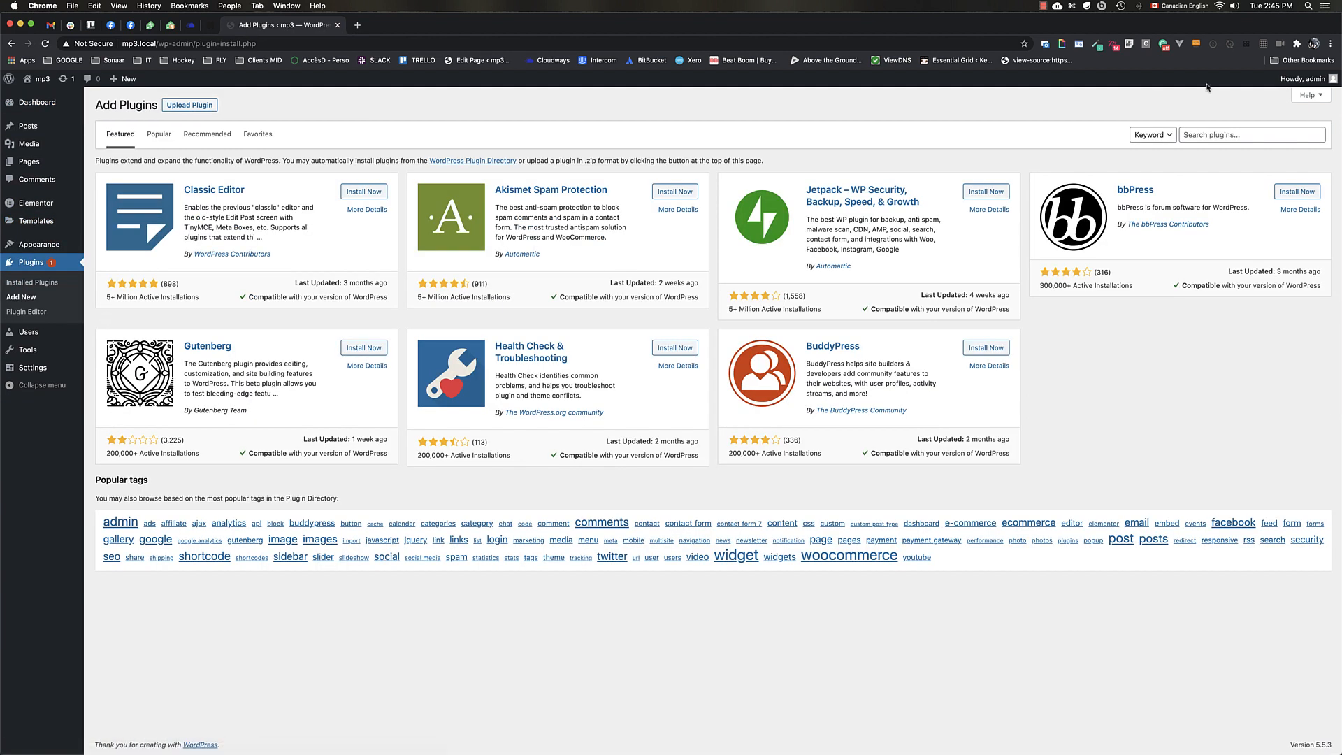
pyautogui.click(1227, 134)
pyautogui.write('MP3 ')
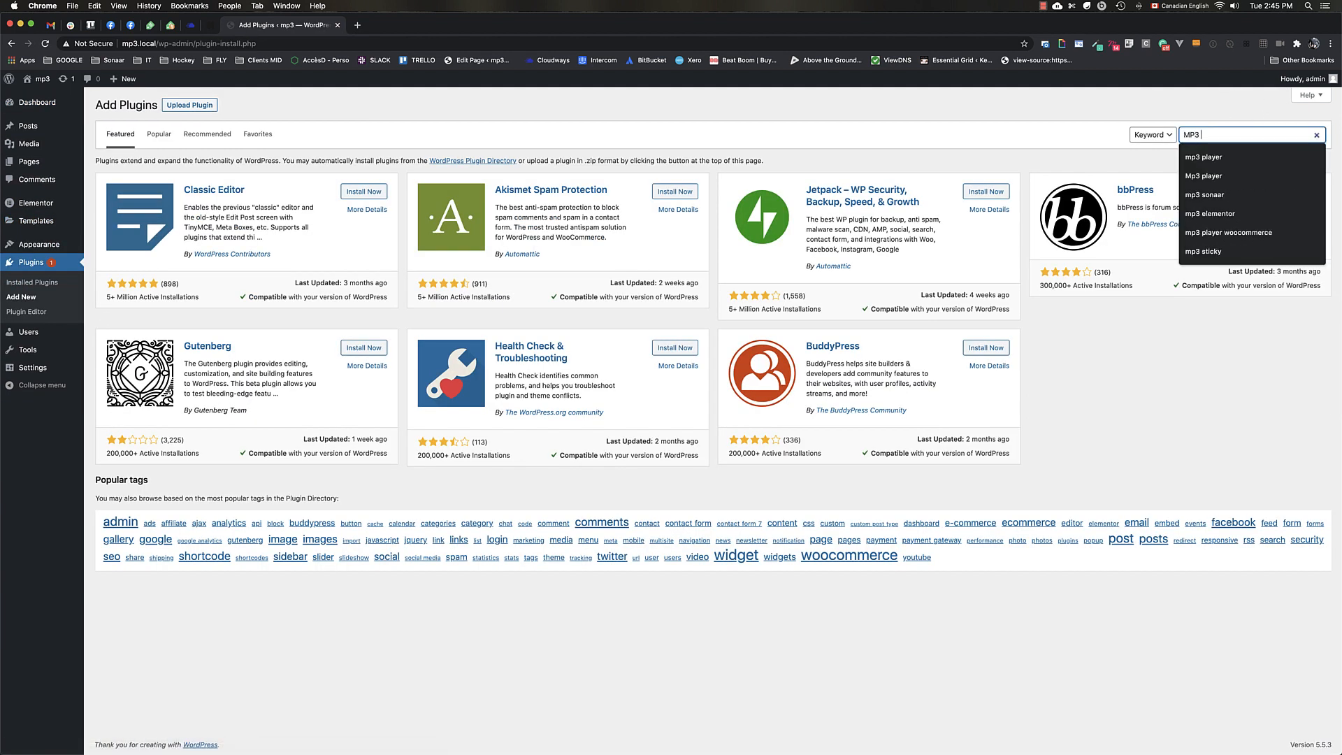
pyautogui.write('SONAAR')
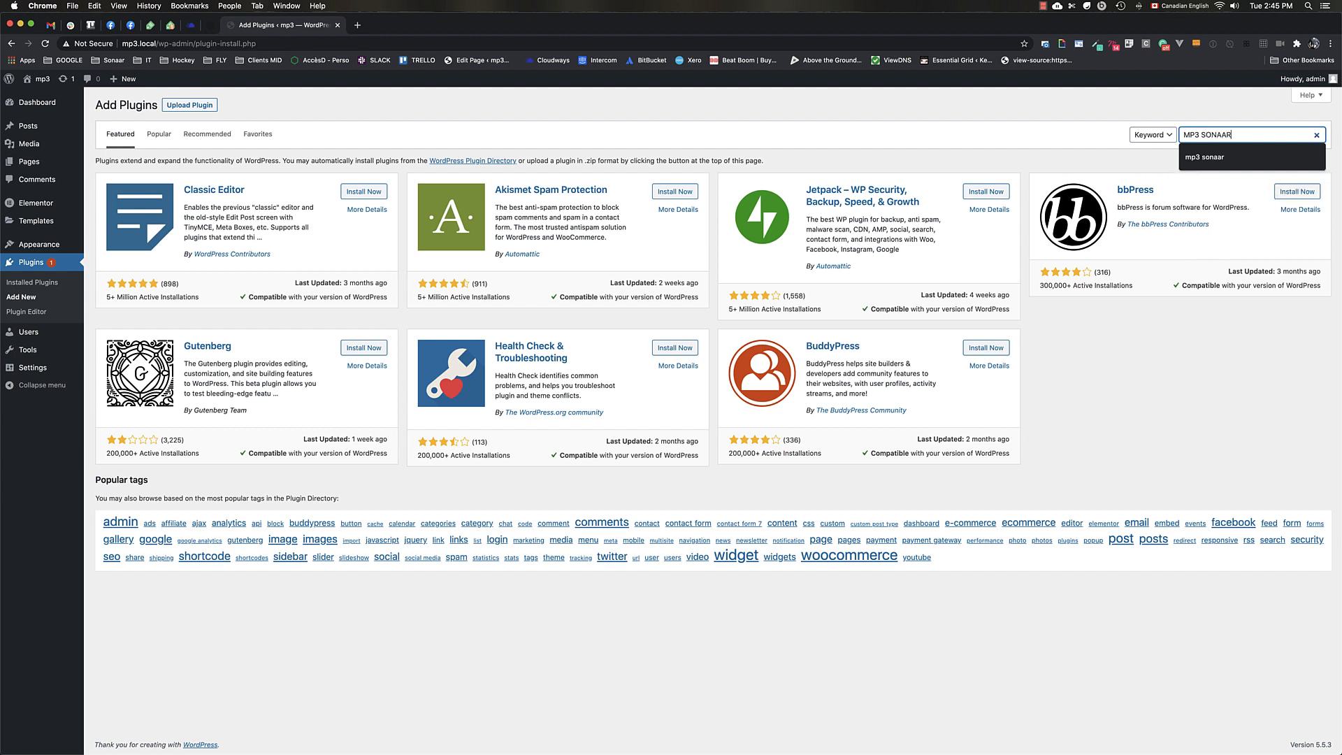
pyautogui.press('Return')
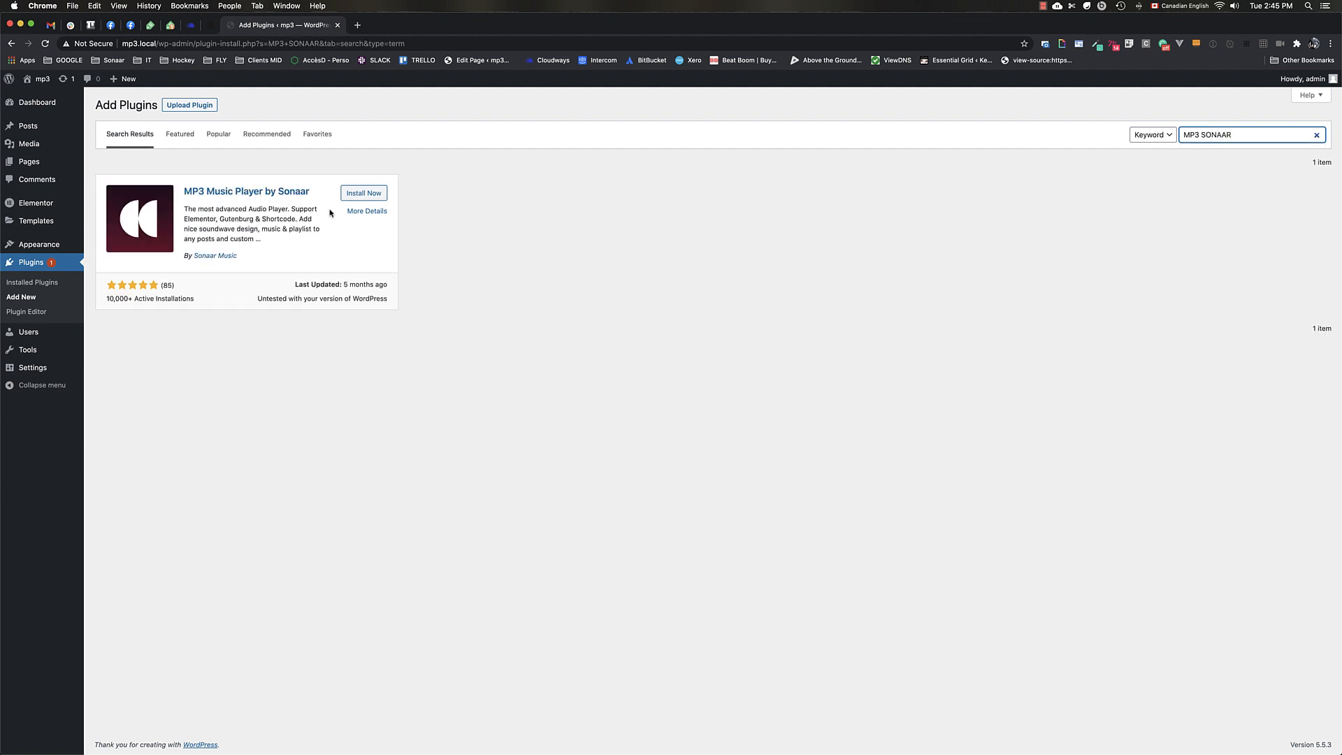
pyautogui.click(351, 195)
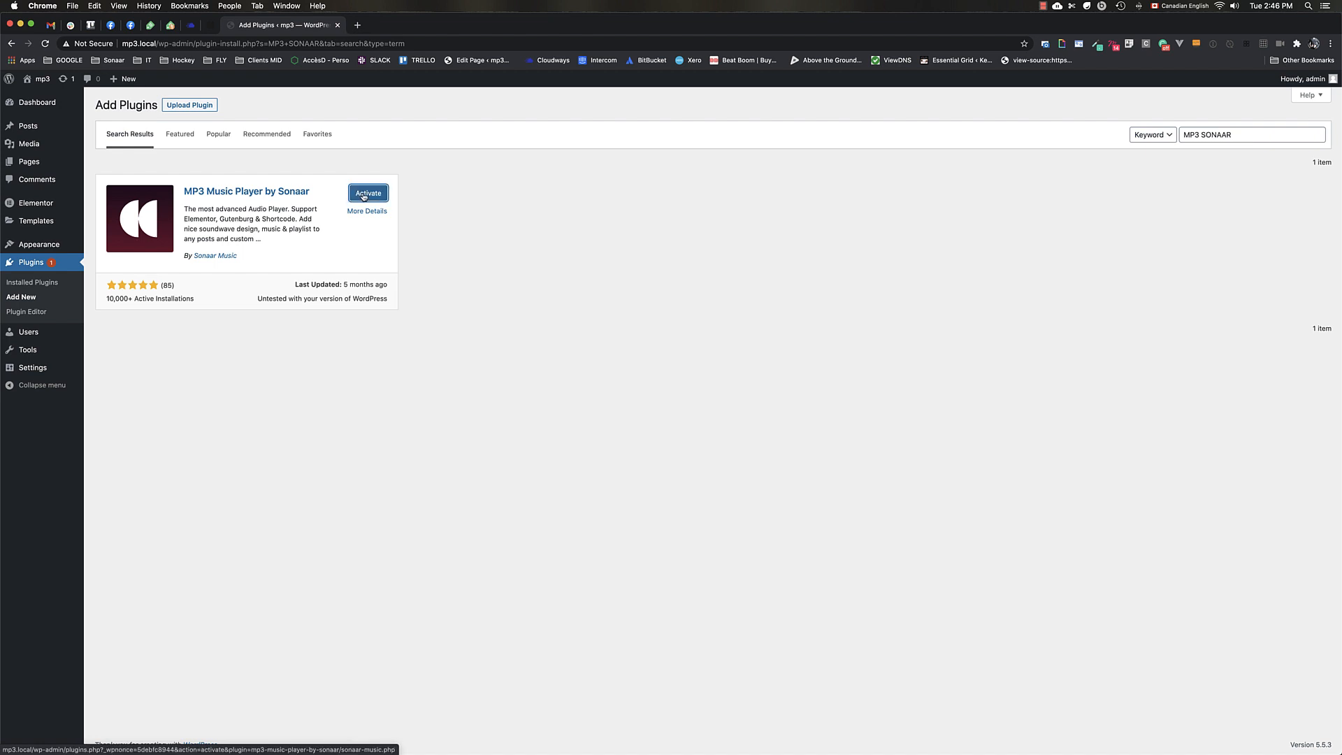
pyautogui.click(363, 196)
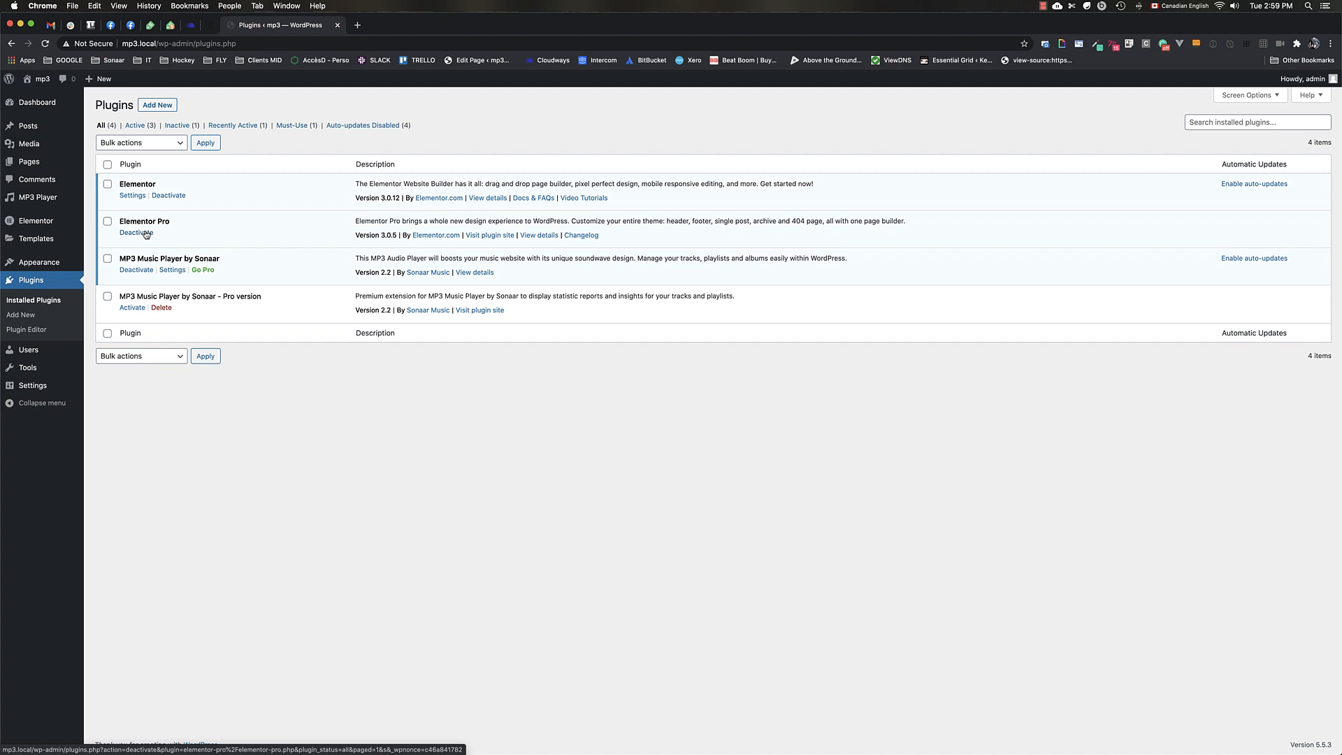
# - Deactivate the Elementor Pro and Elementor plugins, submitting the deactivation feedback without choosing a reason
pyautogui.click(146, 234)
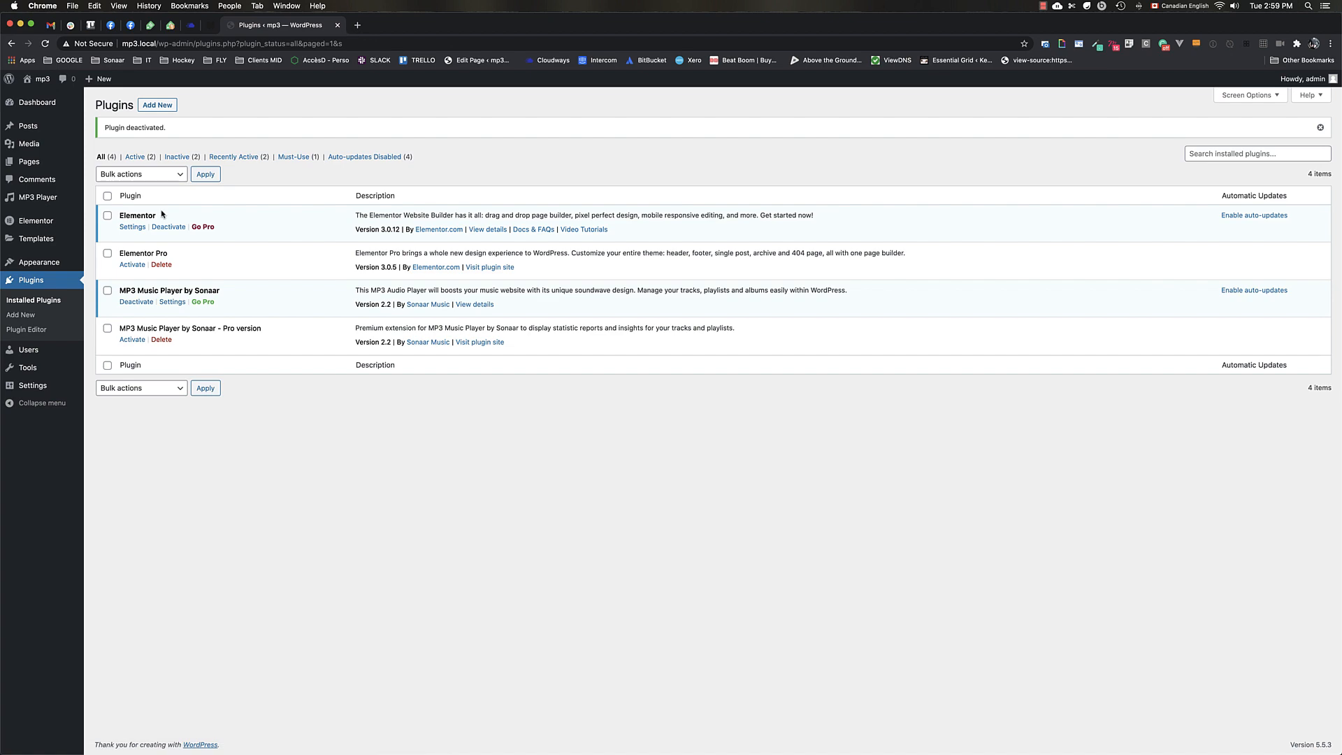
pyautogui.click(169, 227)
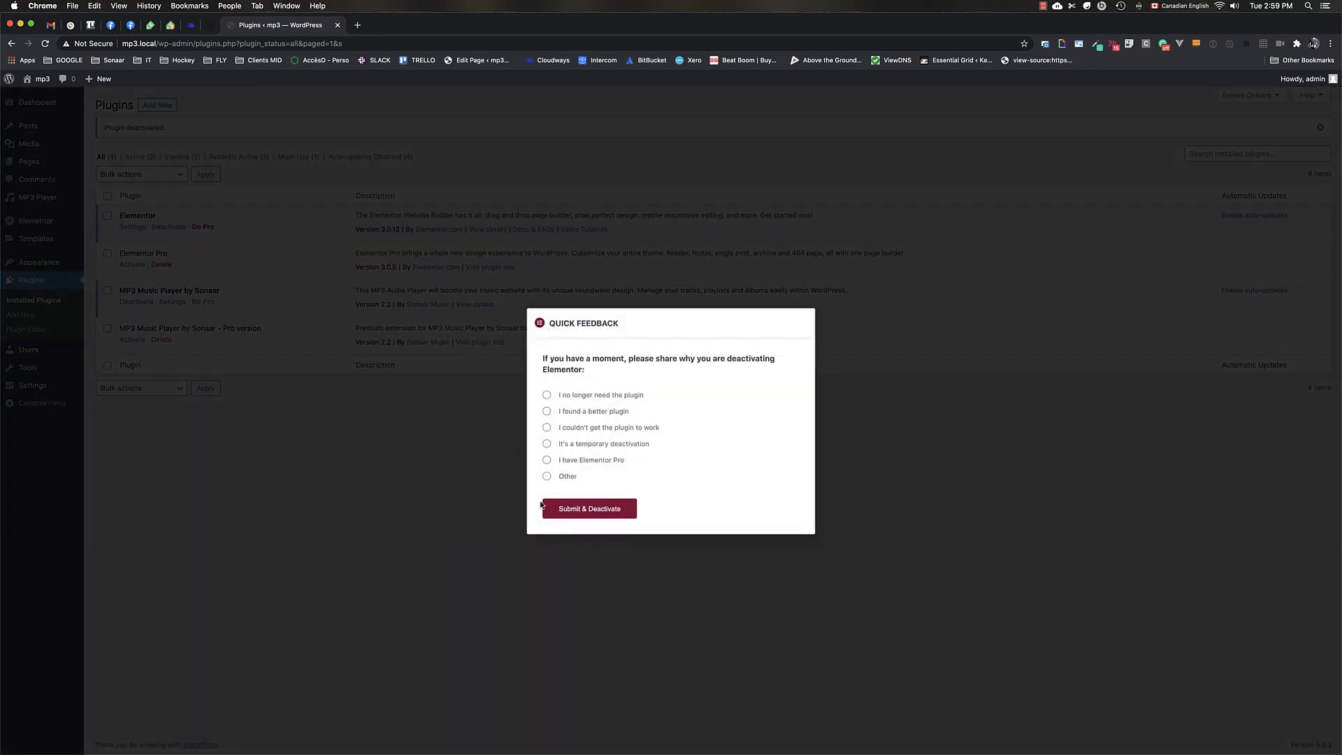
pyautogui.click(574, 506)
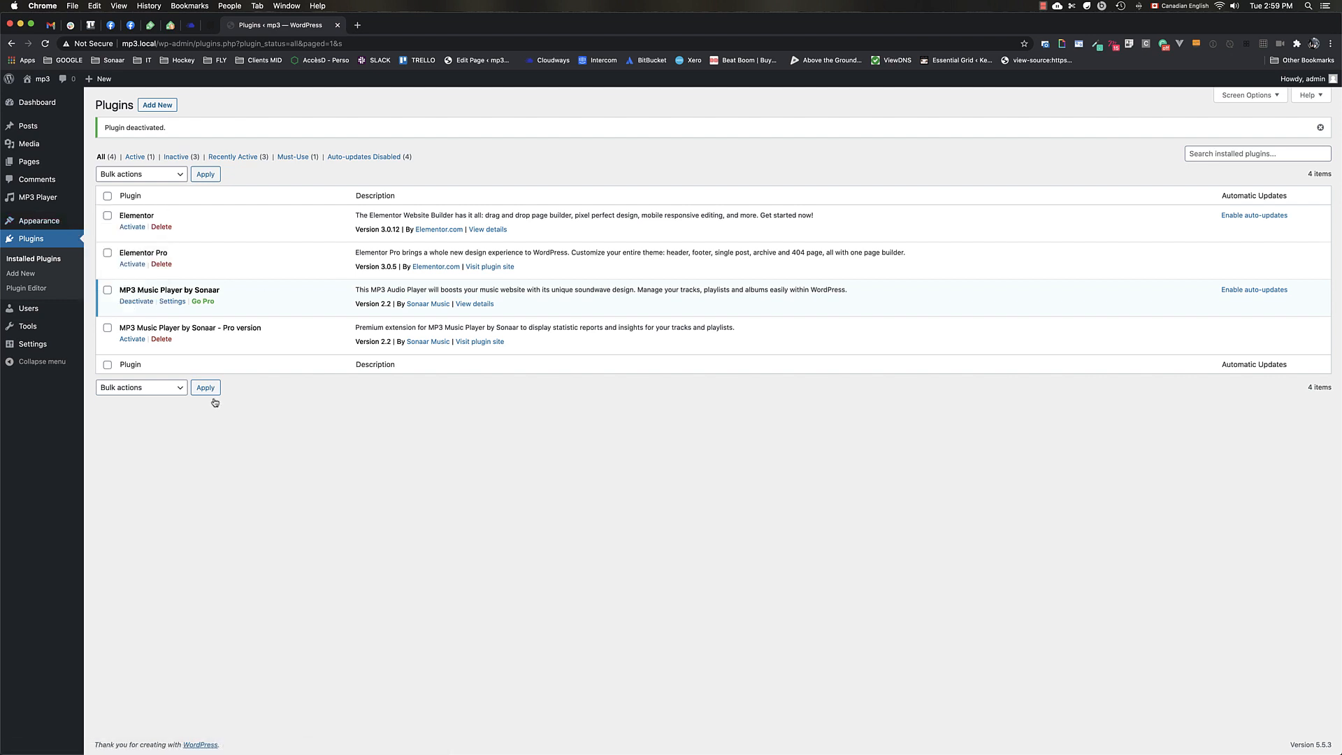
# - Create a new MP3 Player playlist titled "Cool Playlist Album Title"
pyautogui.moveTo(42, 197)
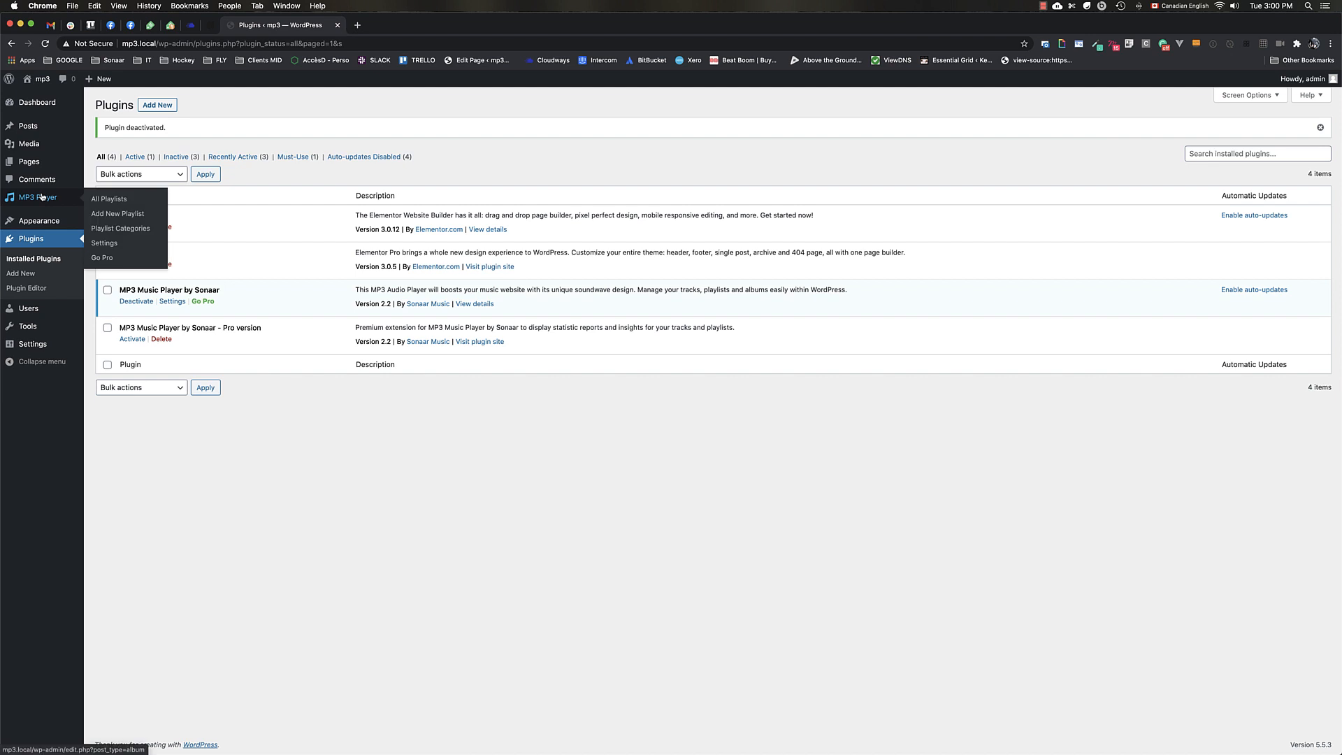
pyautogui.click(132, 199)
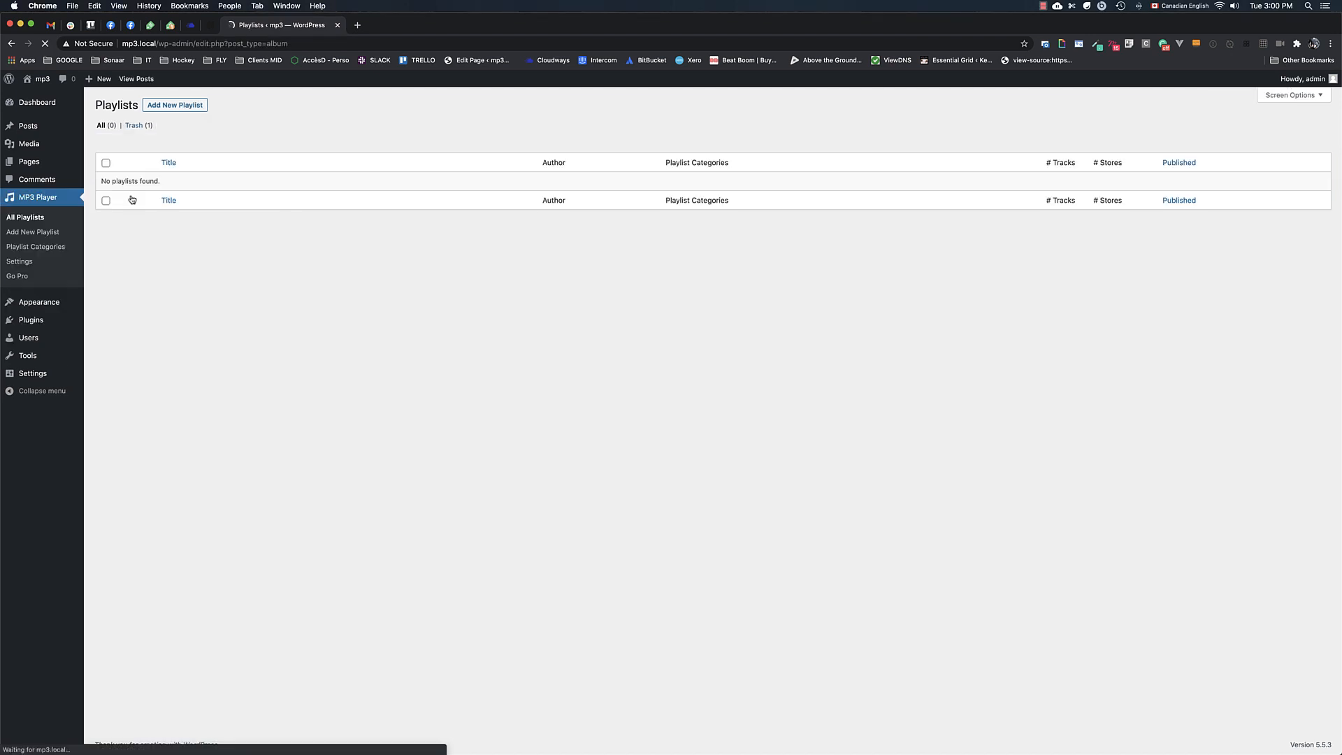
pyautogui.click(177, 107)
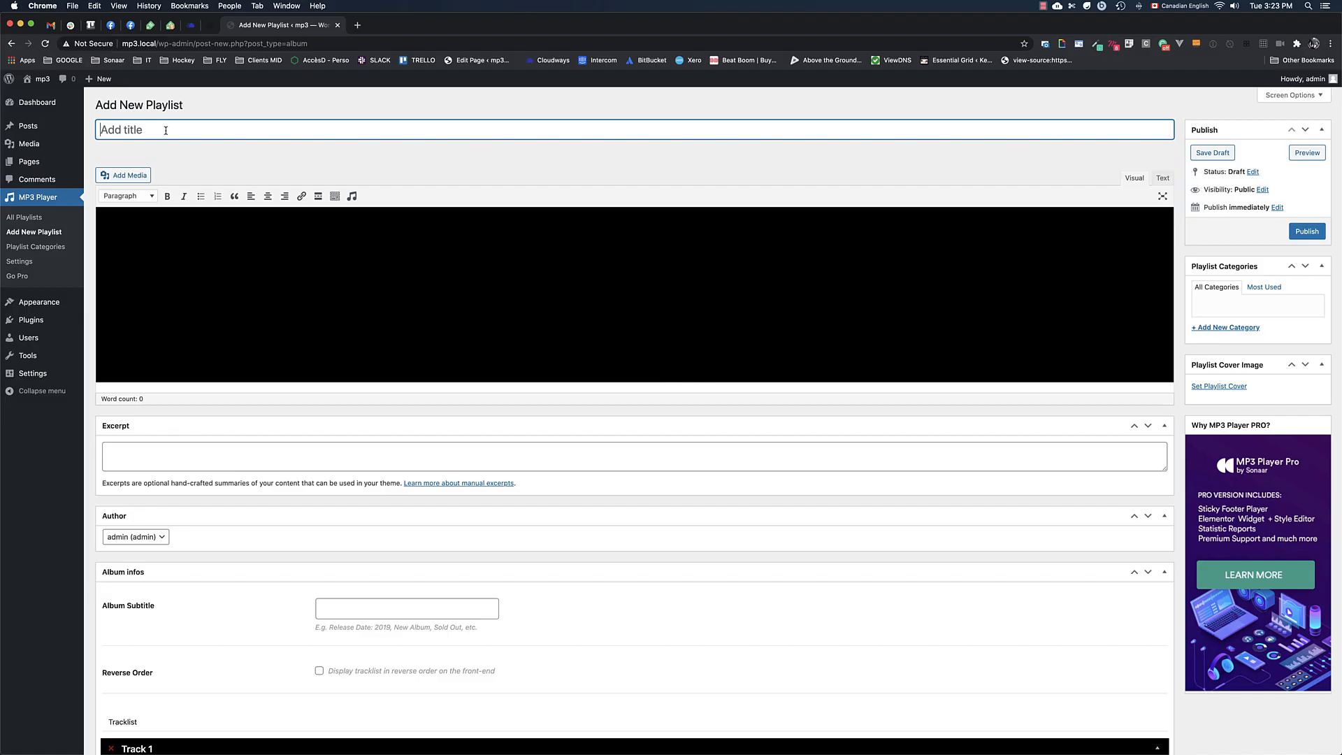
pyautogui.write('Cool Playlist Album Title')
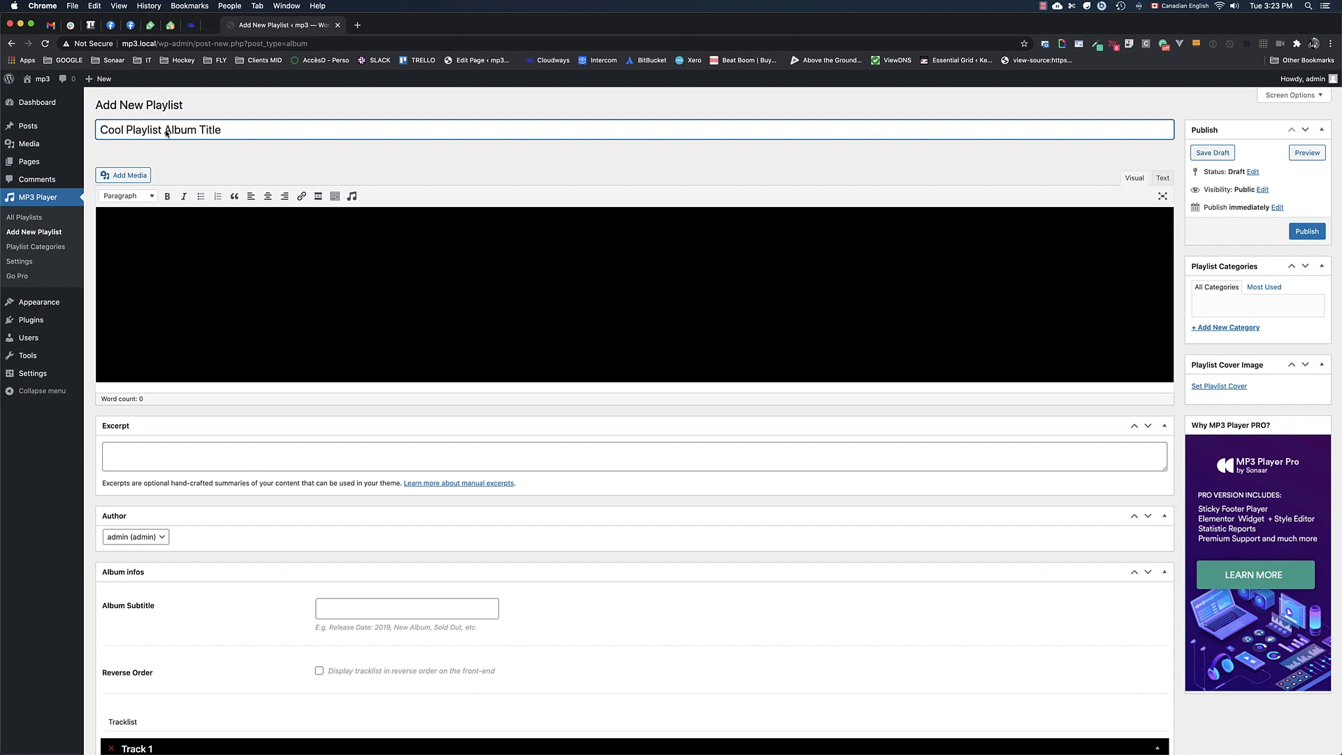
# - Set the Horizon-1.jpg image from the media library as the playlist cover
pyautogui.click(1220, 387)
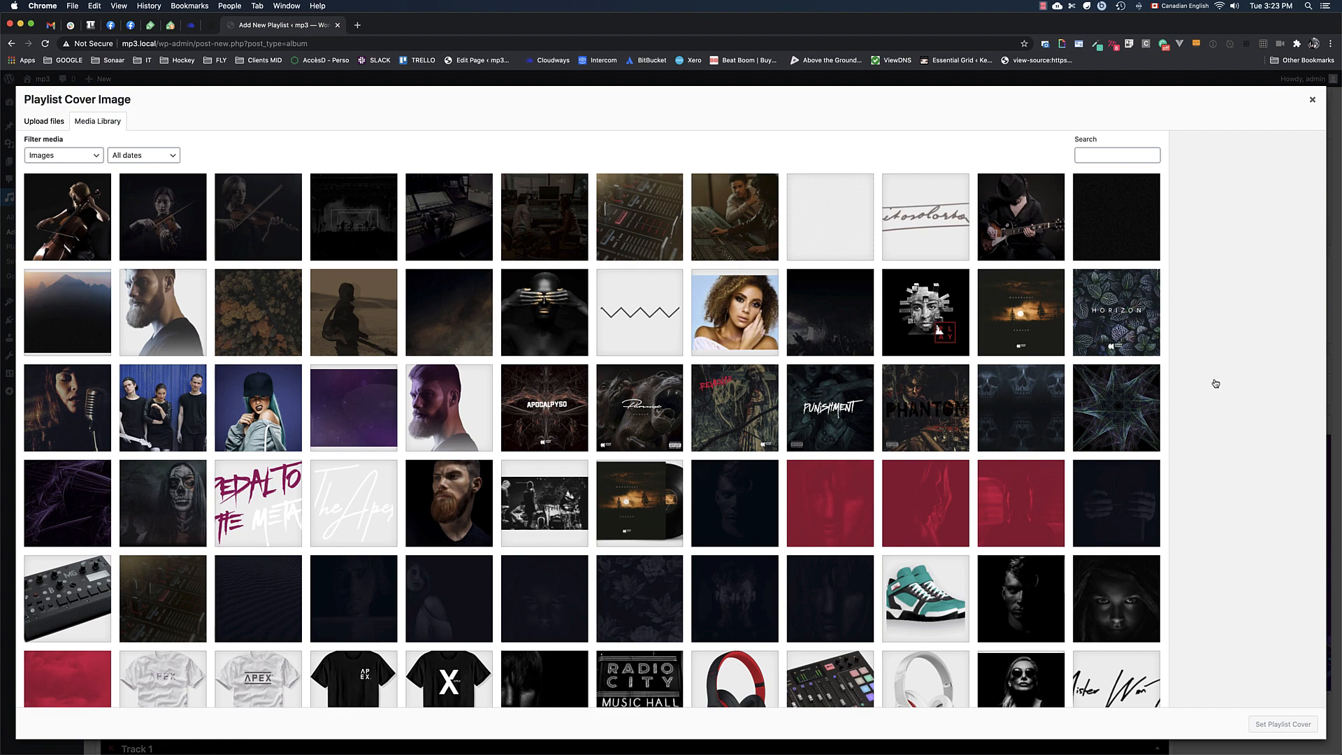
pyautogui.click(1141, 349)
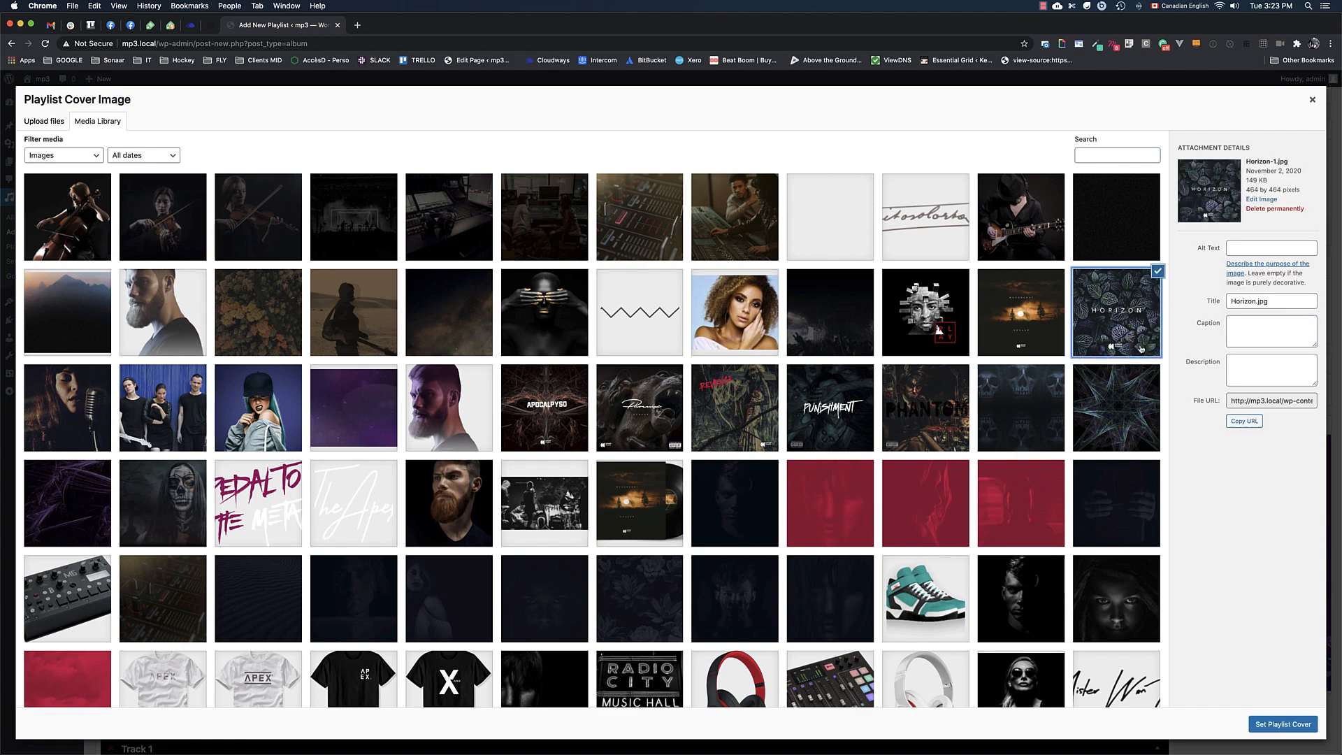
pyautogui.click(1282, 724)
# - Switch Track 1's source to External MP3 to view its audio link field, and restore Local MP3
pyautogui.scroll(-3, 198, 420)
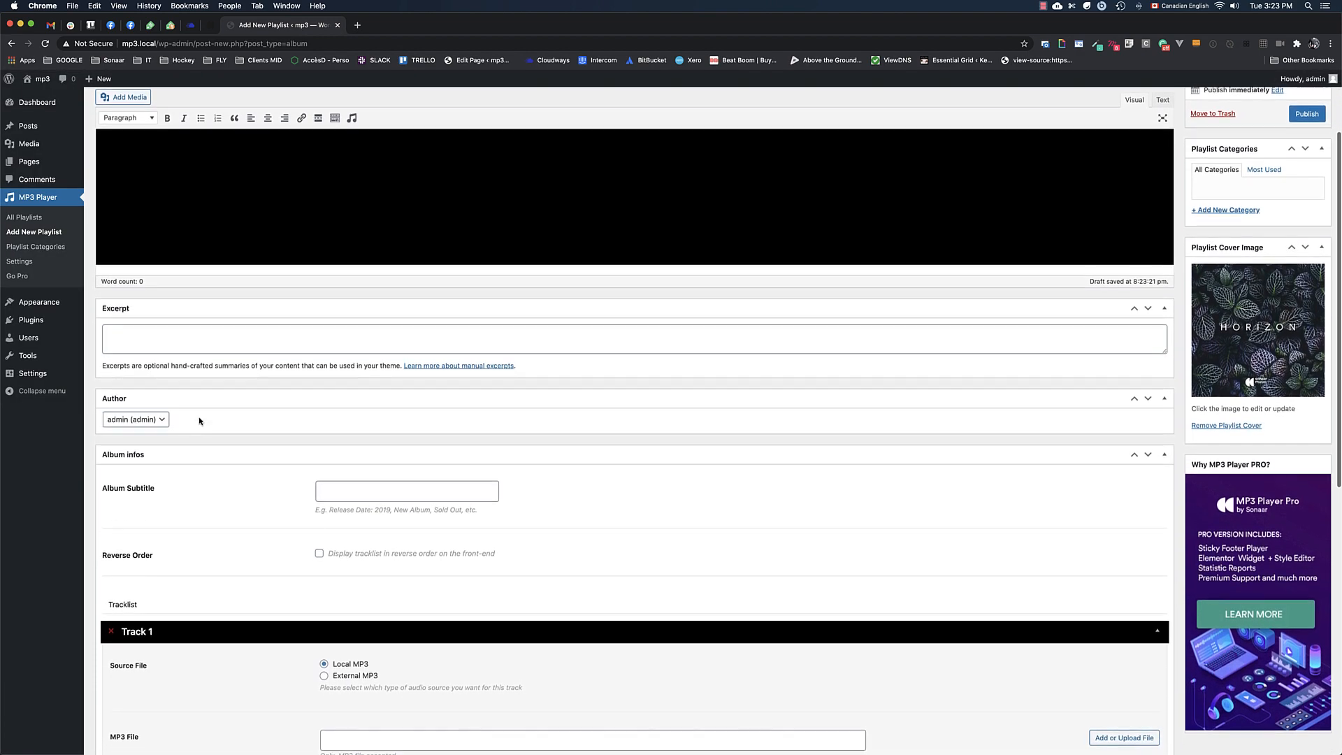
pyautogui.scroll(-2, 198, 420)
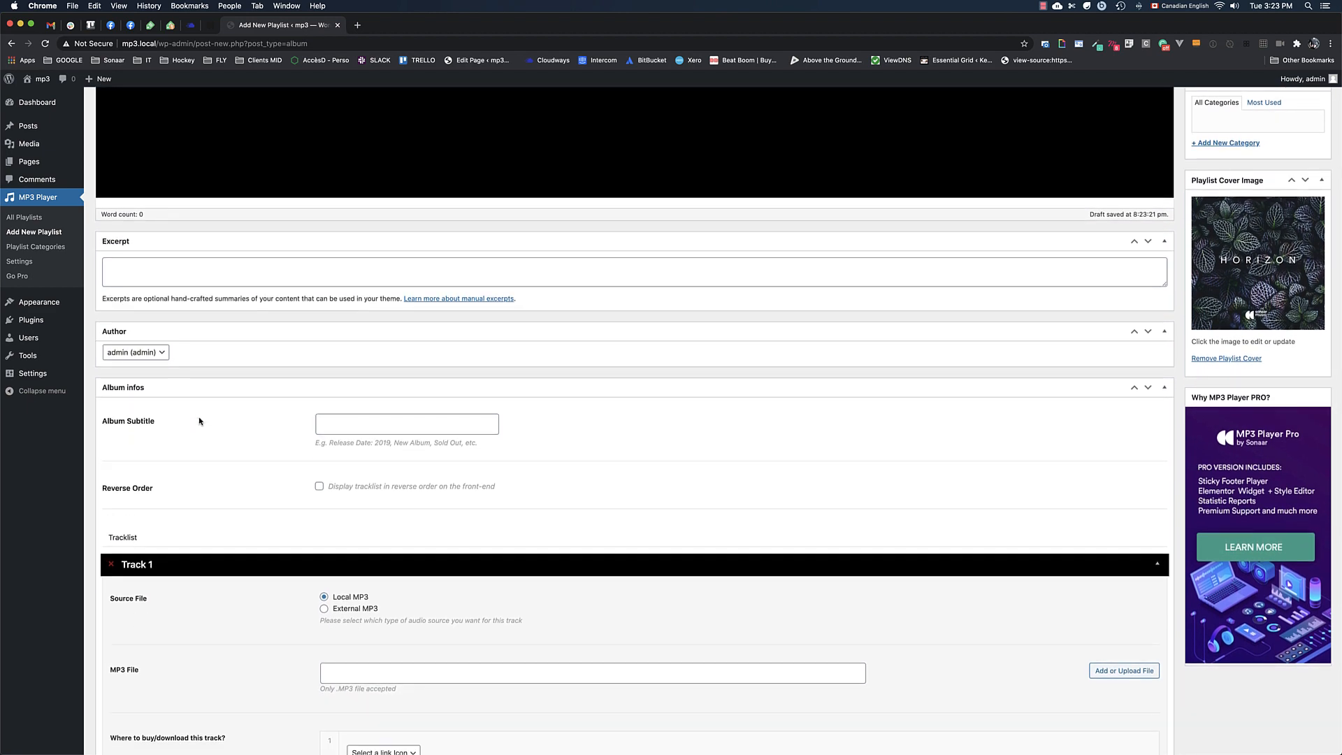
pyautogui.scroll(-3, 198, 420)
pyautogui.click(364, 583)
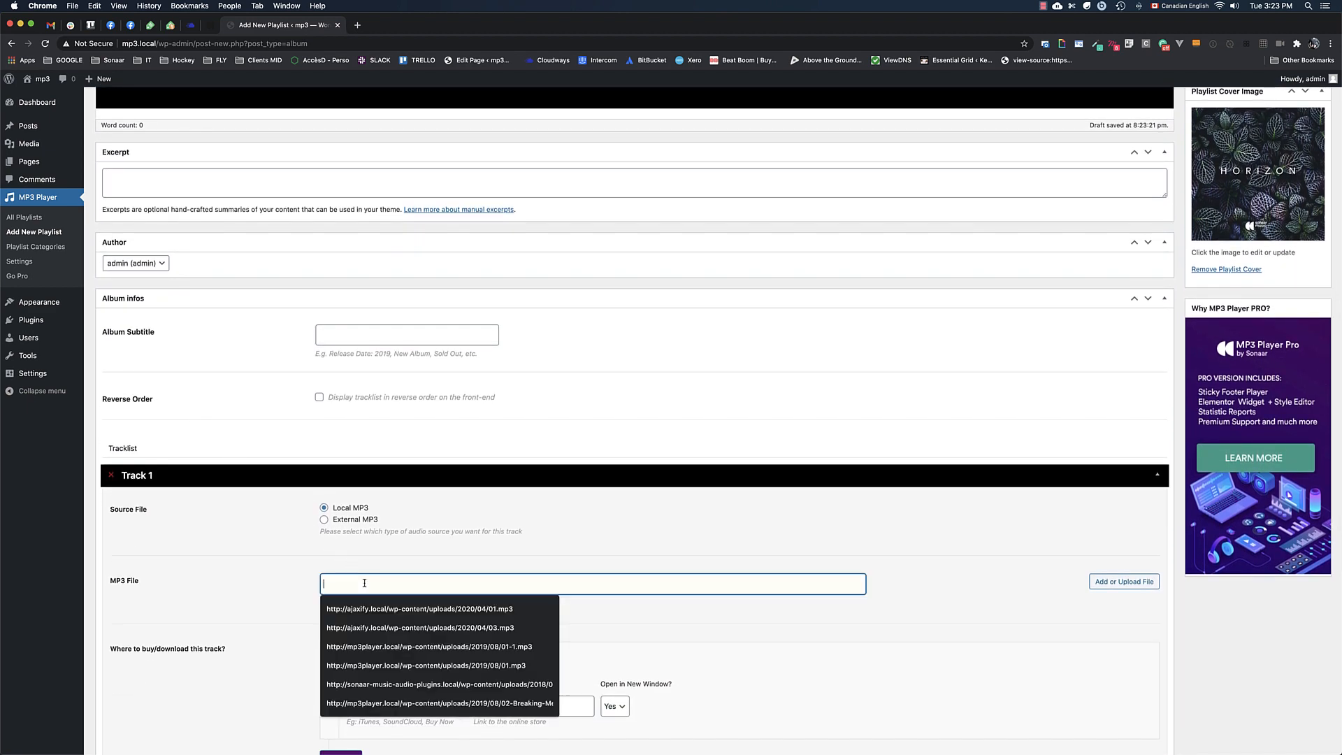
pyautogui.click(275, 506)
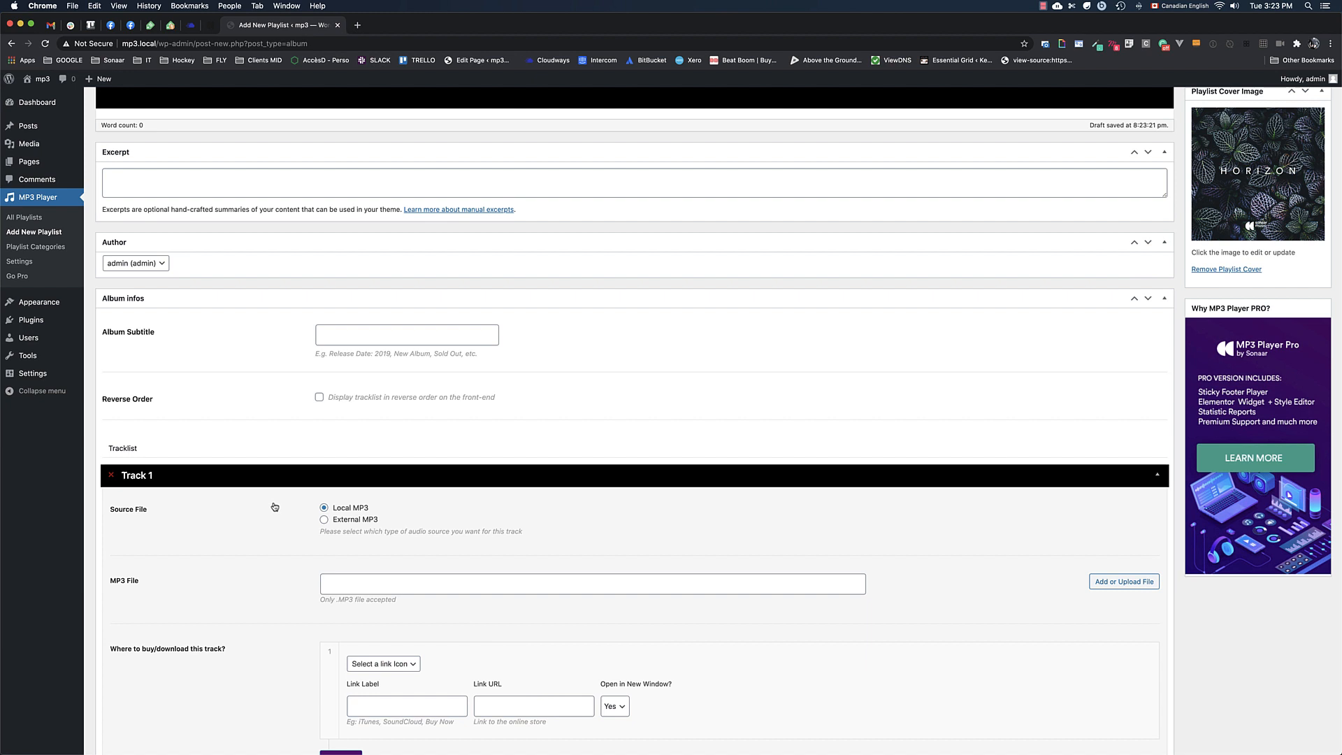
pyautogui.click(340, 523)
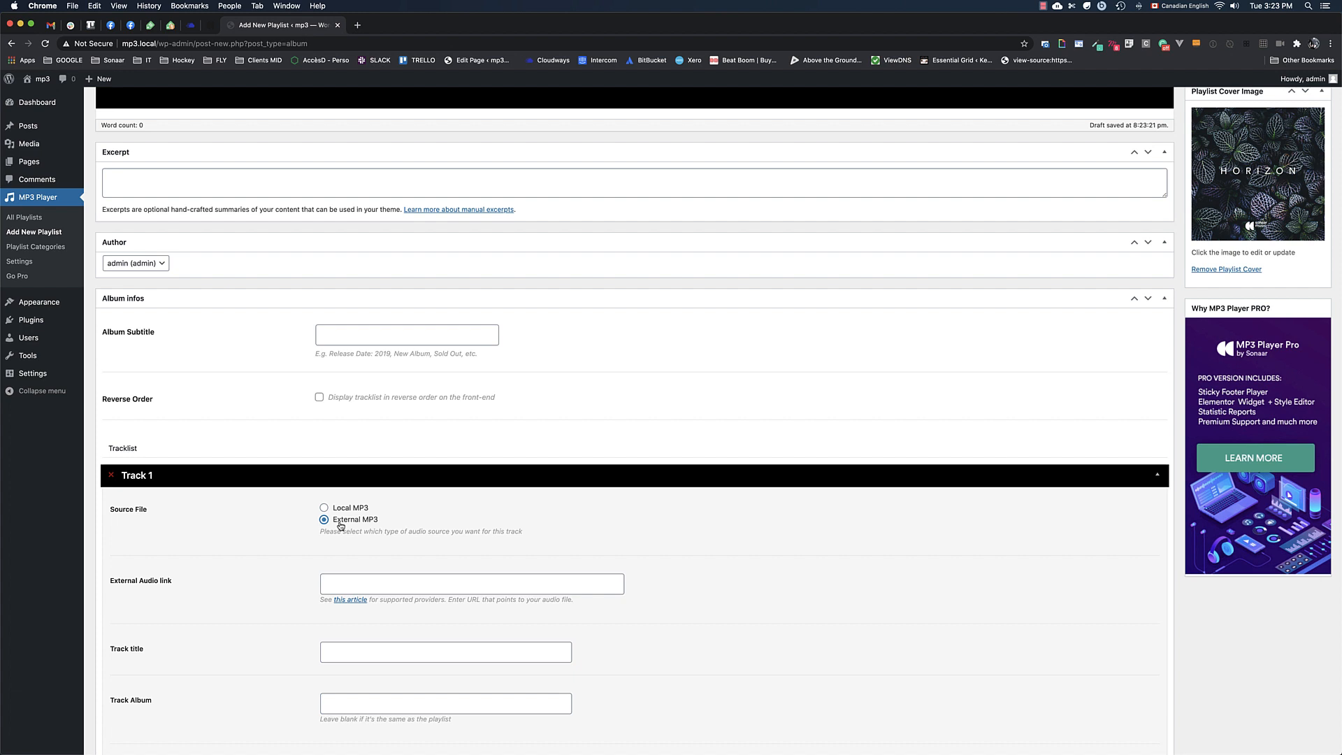
pyautogui.scroll(-2, 340, 524)
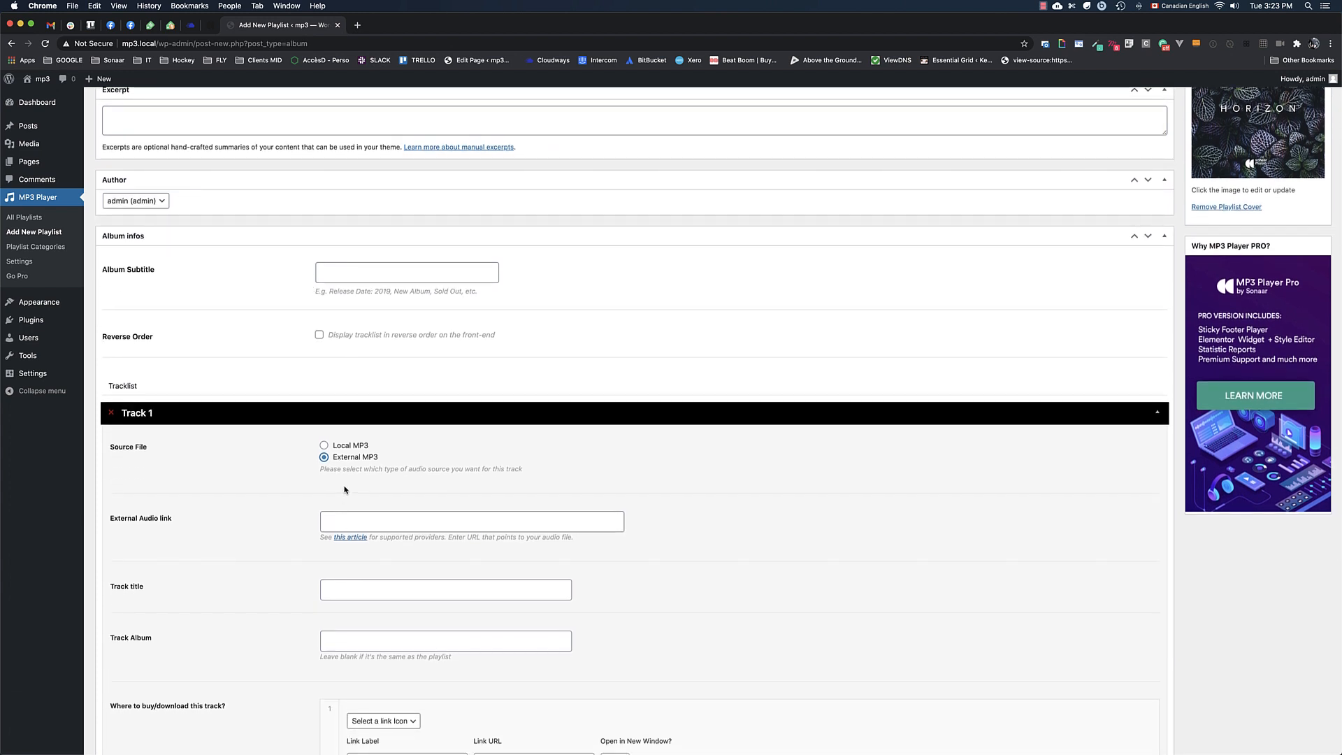
pyautogui.click(352, 518)
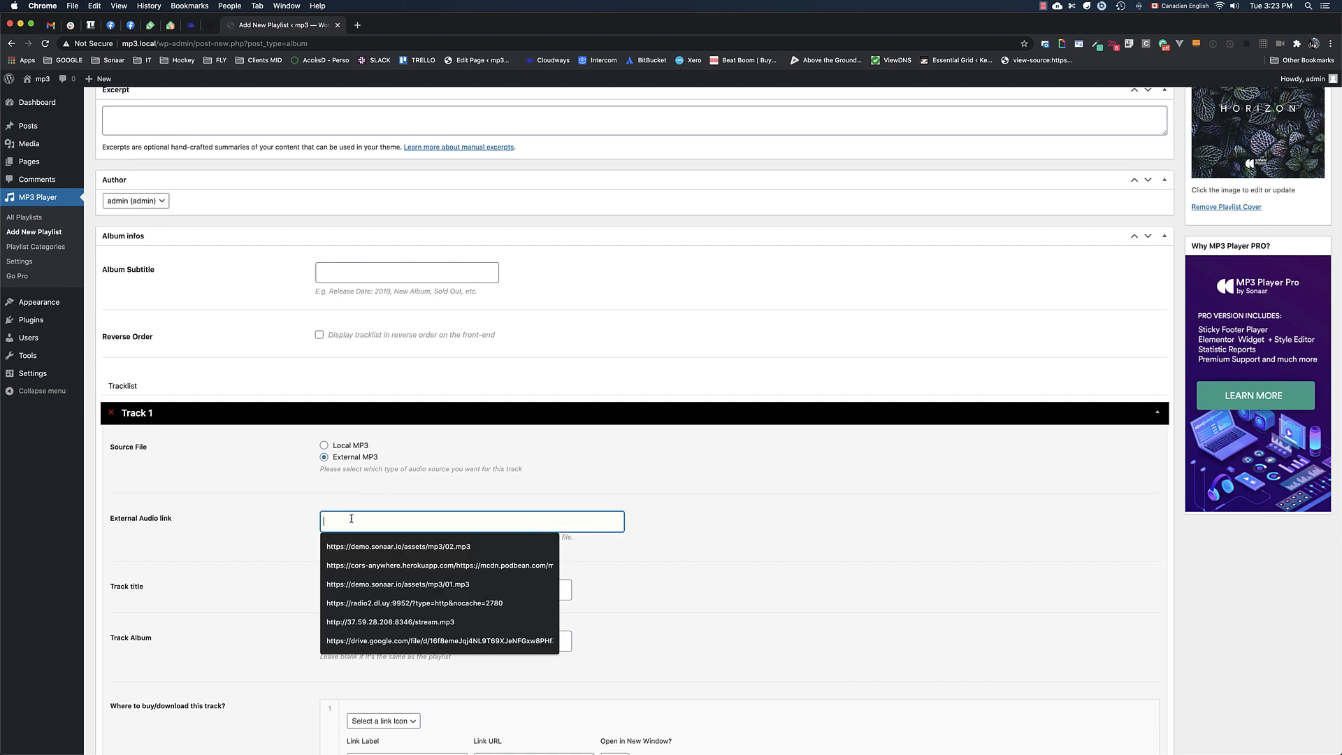
pyautogui.press('Escape')
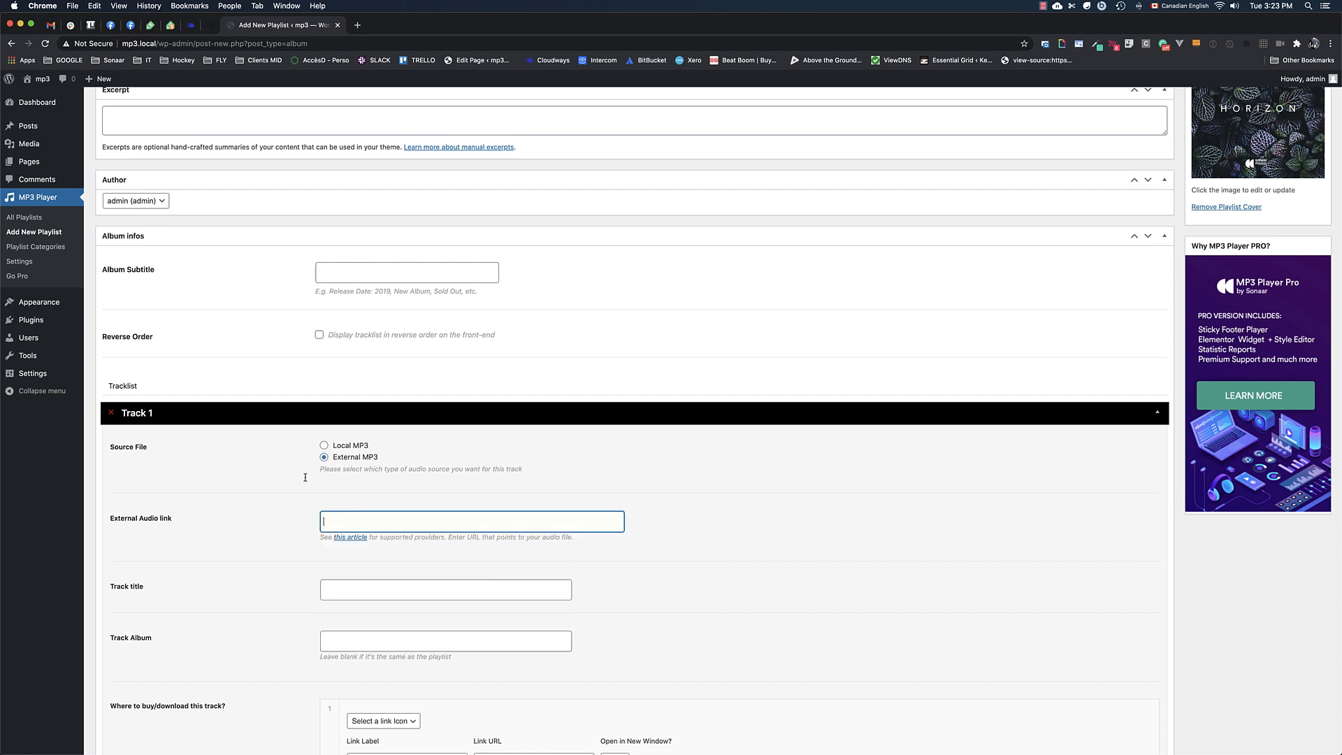
pyautogui.click(325, 446)
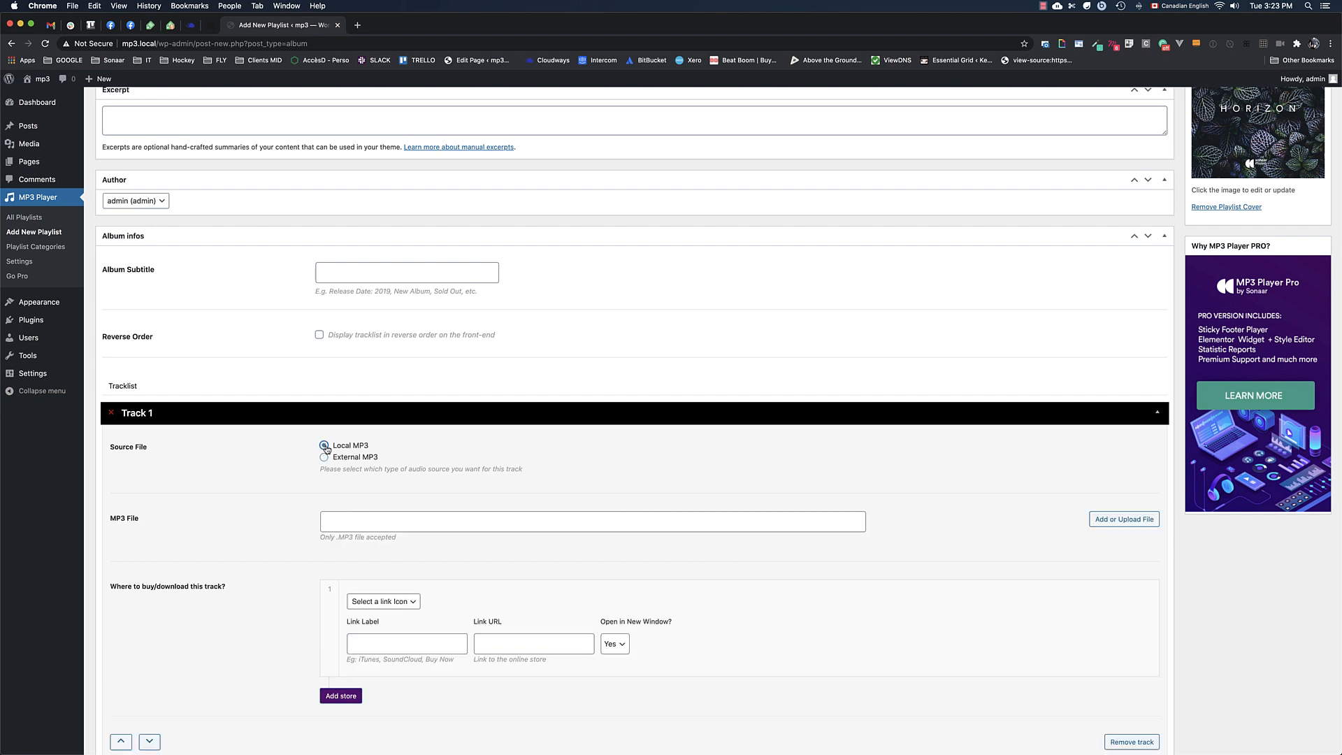
# - Assign the first 01.mp3 file in the media library, titled Tempus Illusio, as Track 1's MP3 file
pyautogui.click(1104, 524)
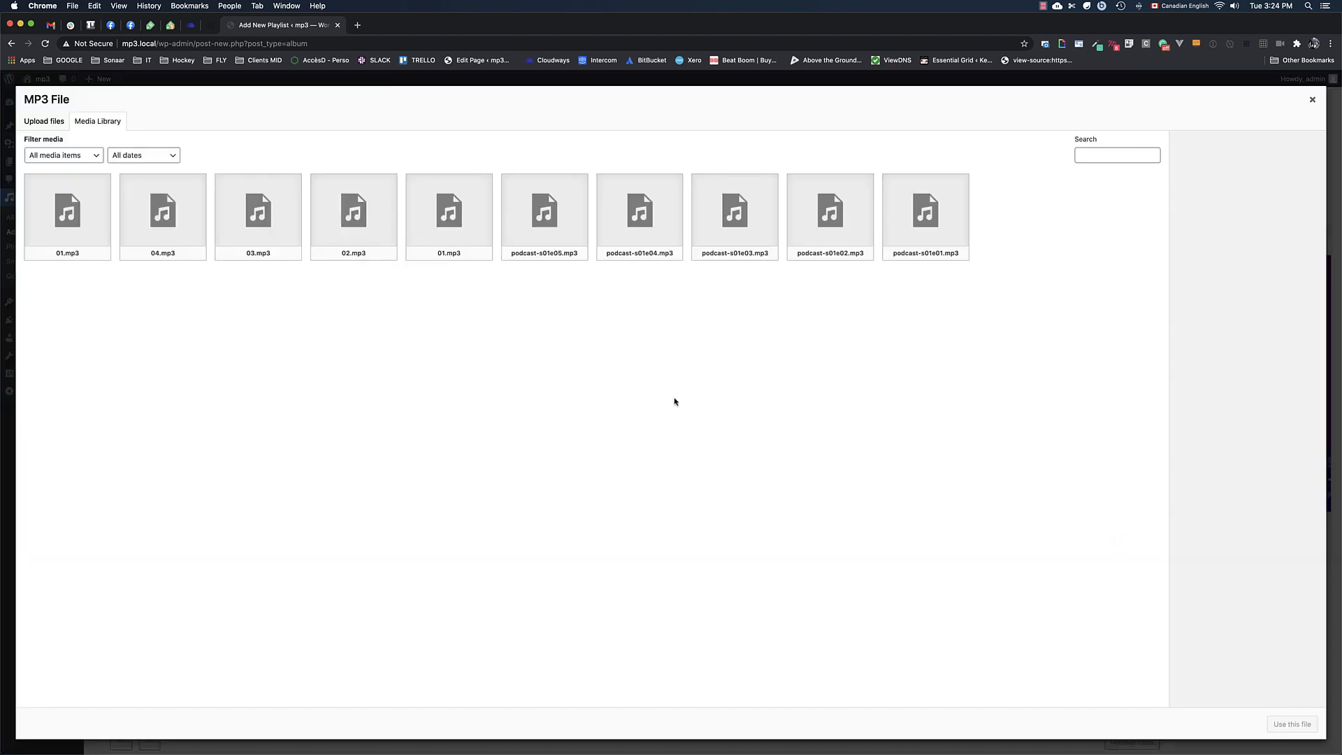
pyautogui.click(64, 222)
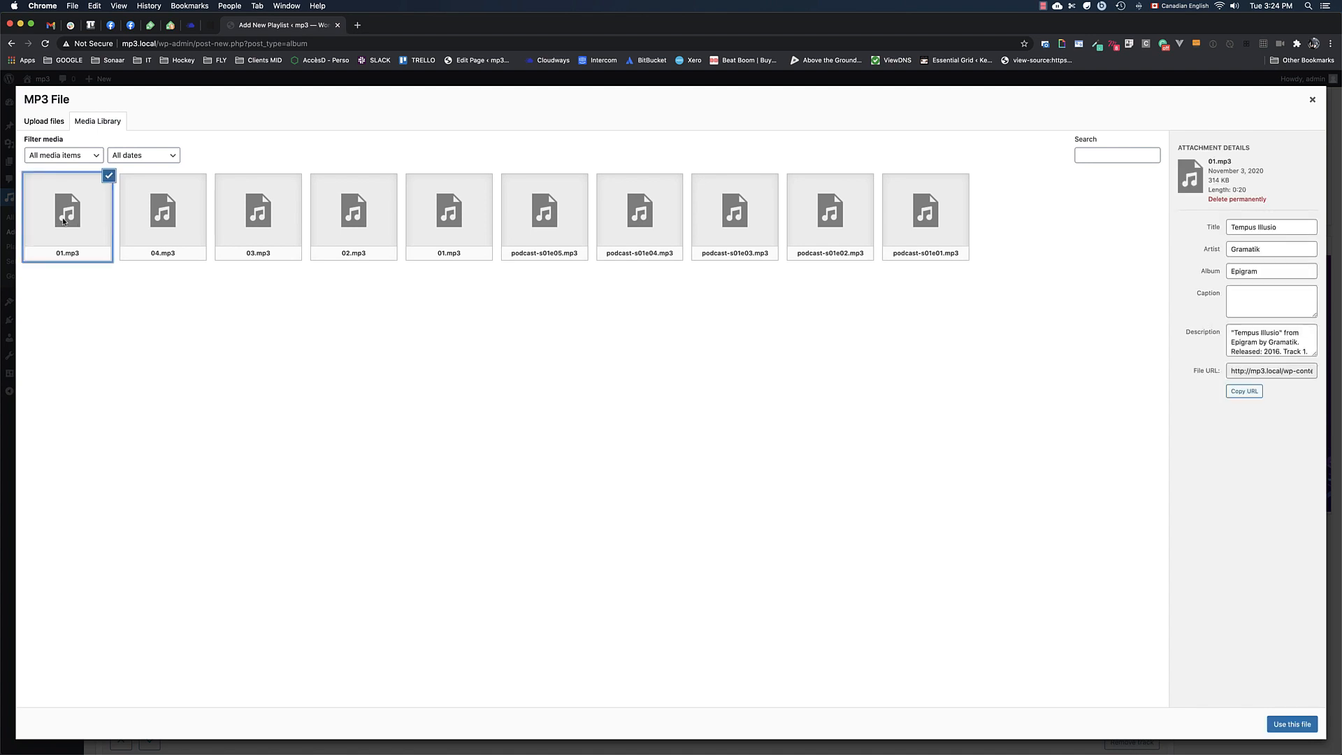
pyautogui.moveTo(1284, 228); pyautogui.dragTo(1077, 216)
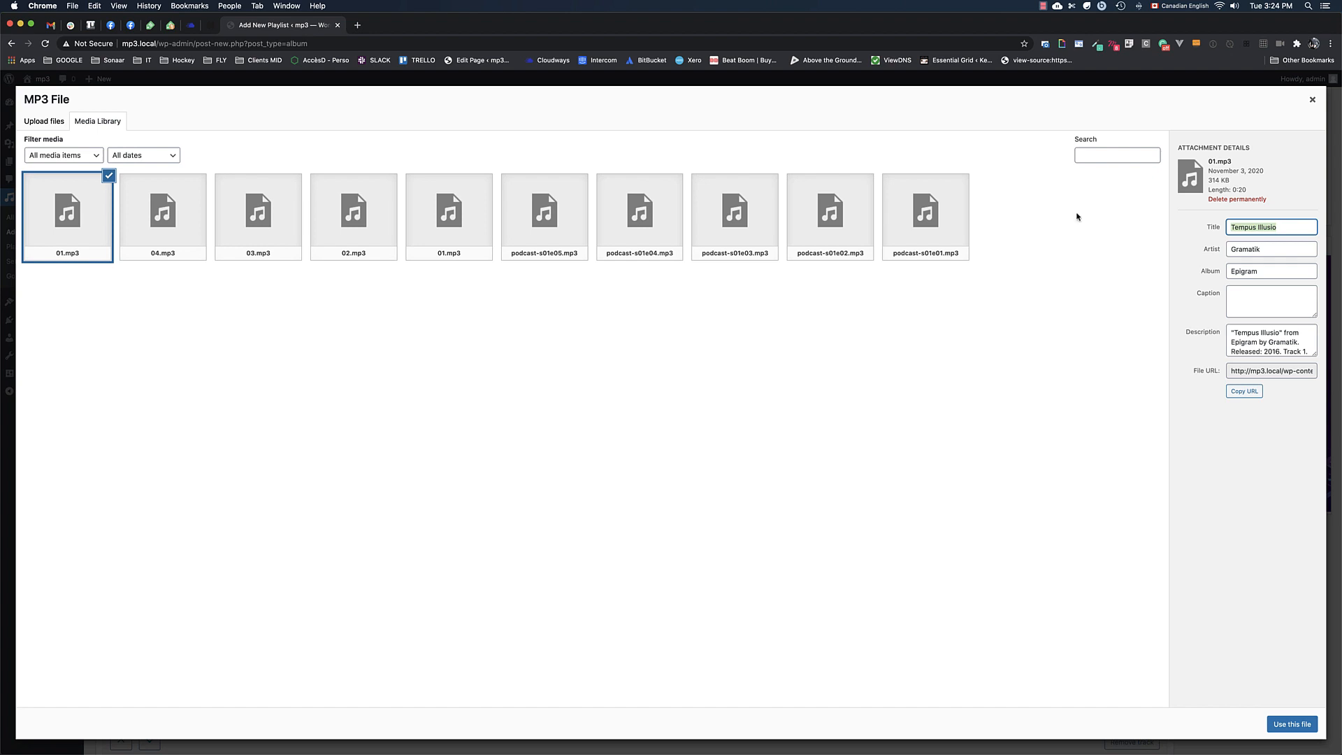
pyautogui.press('Tab')
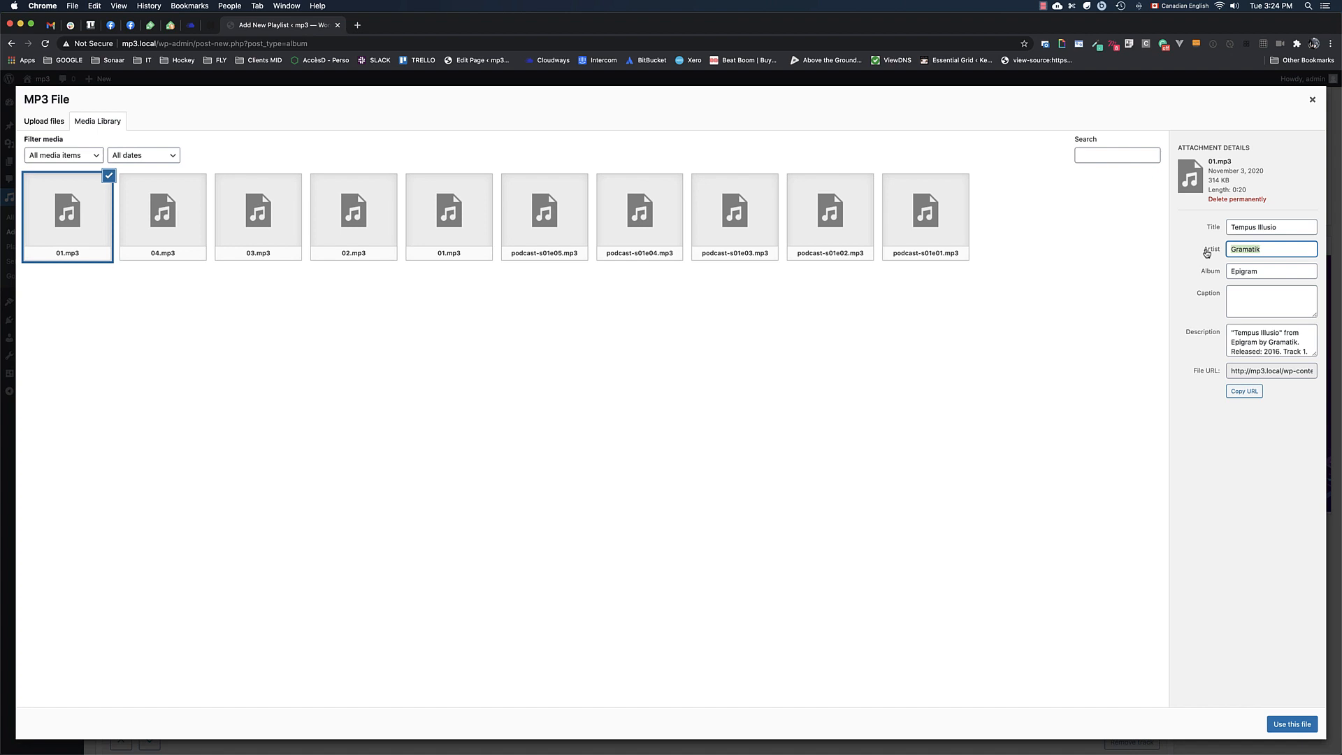
pyautogui.click(1267, 271)
pyautogui.click(1299, 724)
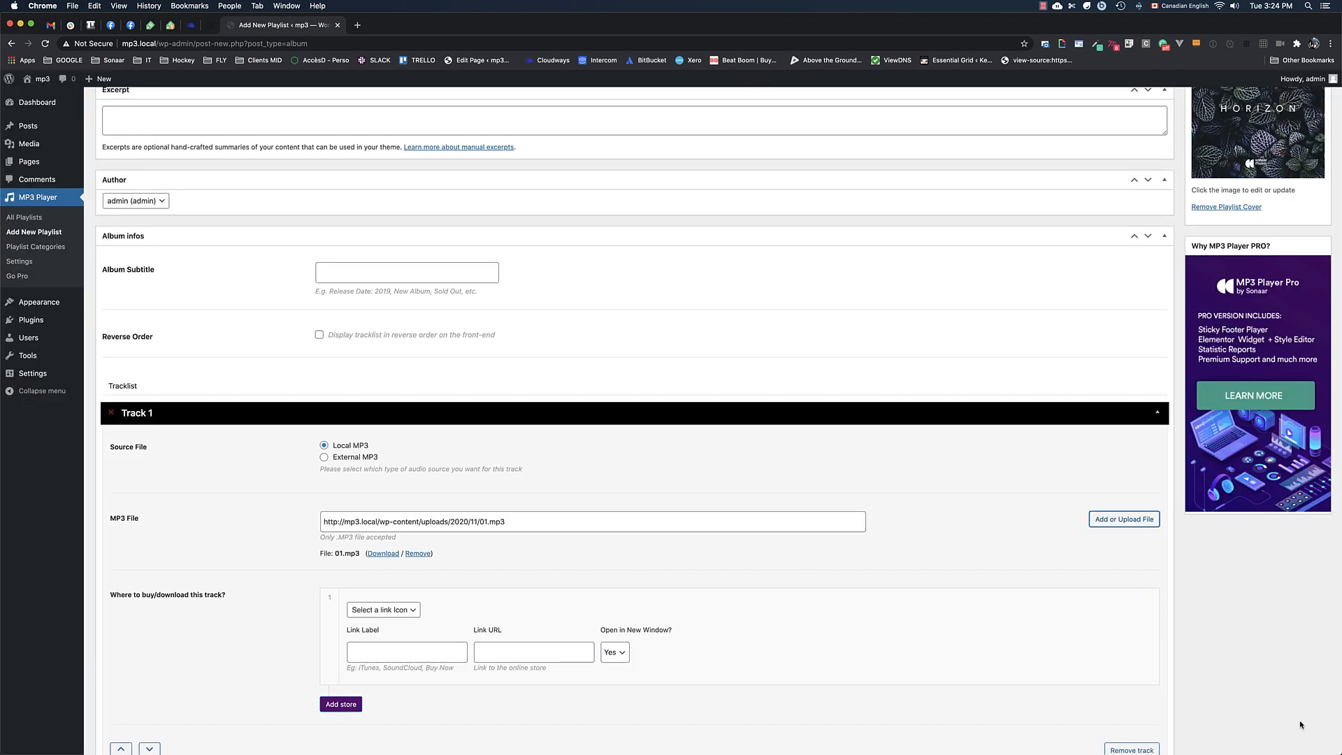
# - Give Track 1's store link the Download icon and the label "Download"
pyautogui.scroll(-3, 1202, 702)
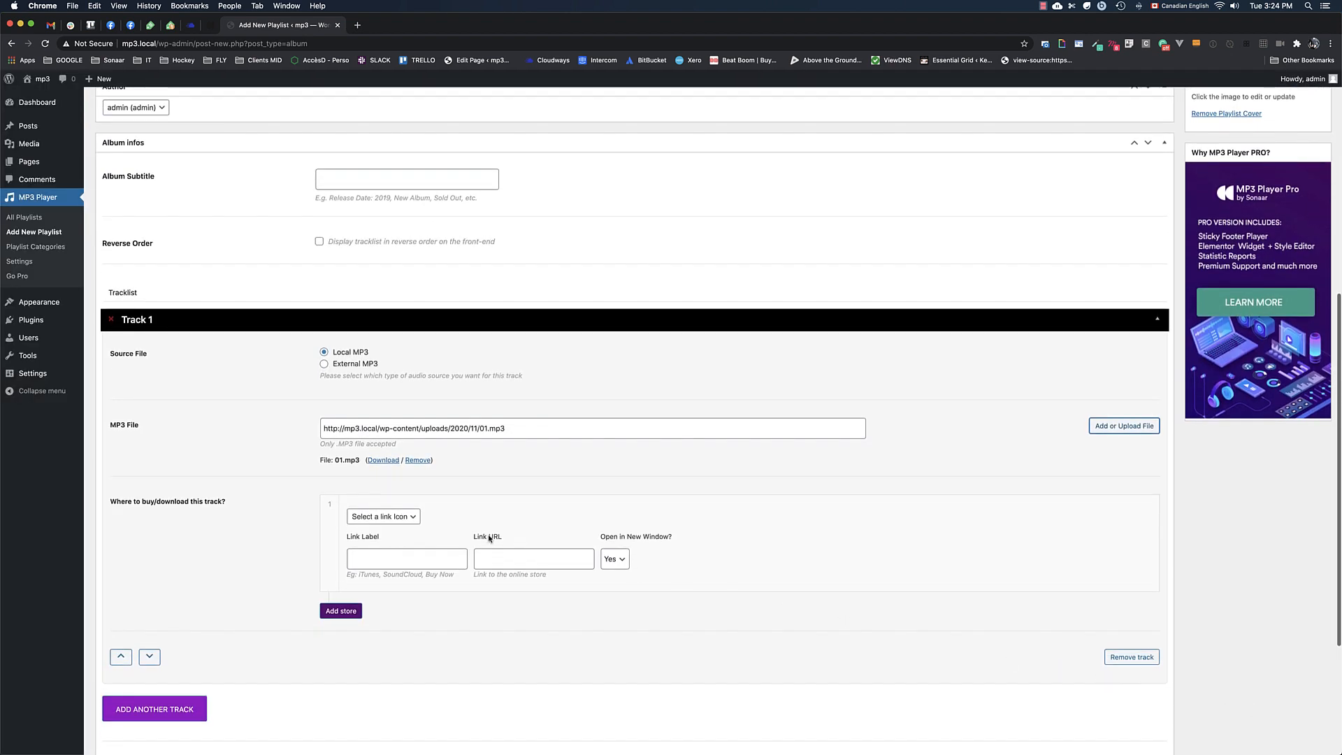
pyautogui.click(388, 516)
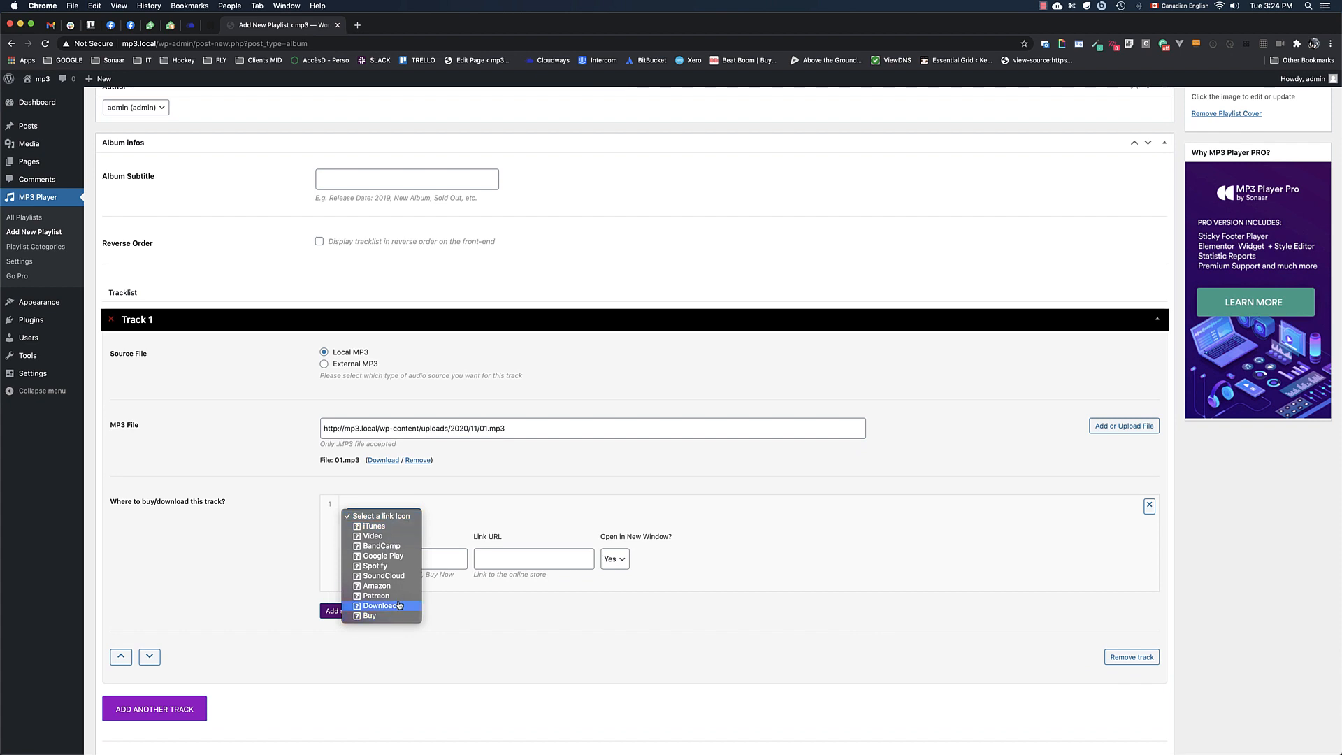
pyautogui.click(381, 606)
pyautogui.click(391, 559)
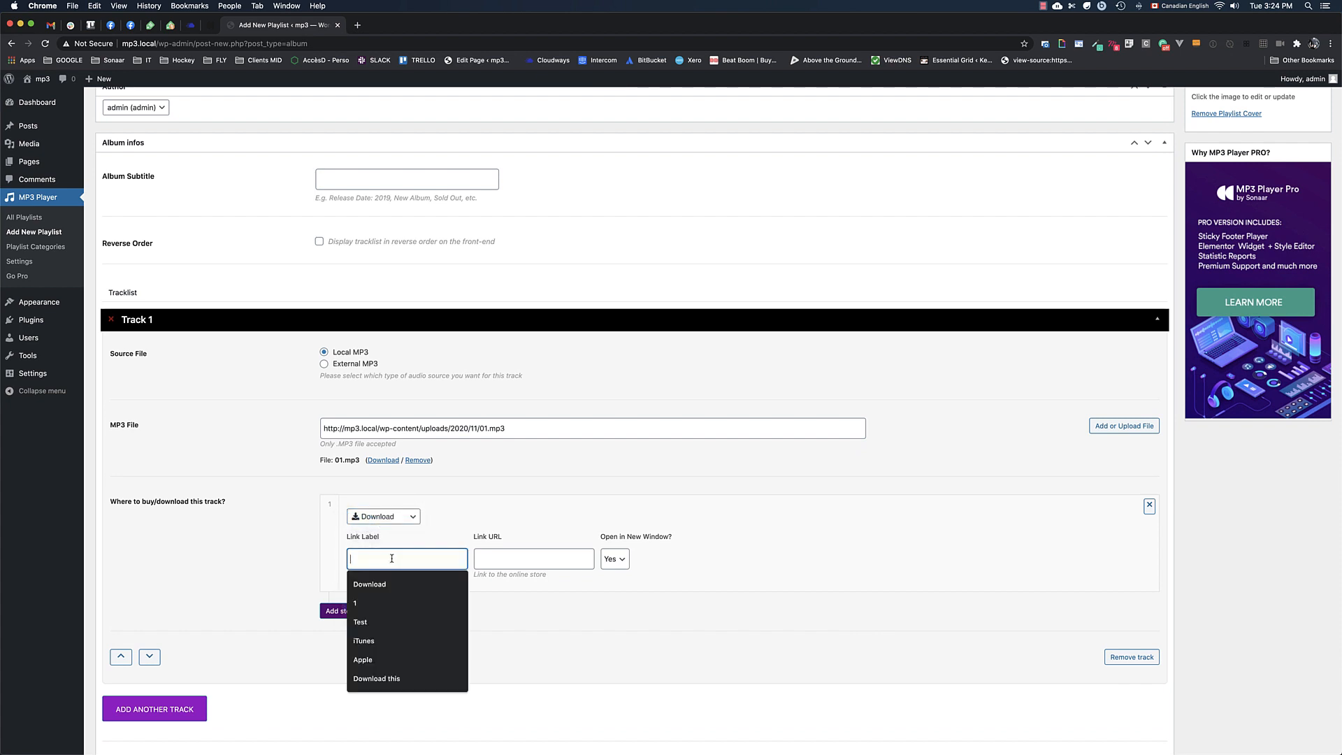
pyautogui.write('Download')
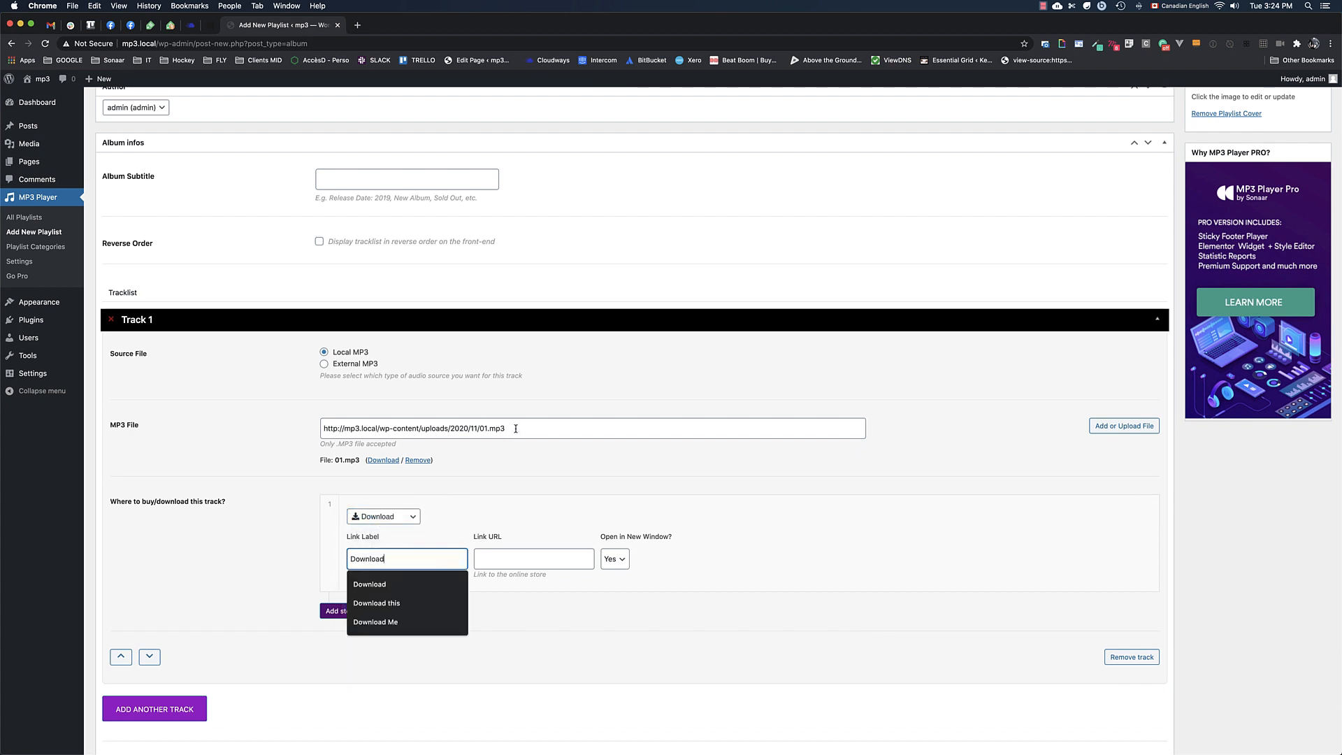
# - Copy Track 1's MP3 file URL into the link URL of its Download store link
pyautogui.moveTo(515, 429); pyautogui.dragTo(345, 427)
pyautogui.moveTo(535, 426); pyautogui.dragTo(325, 429)
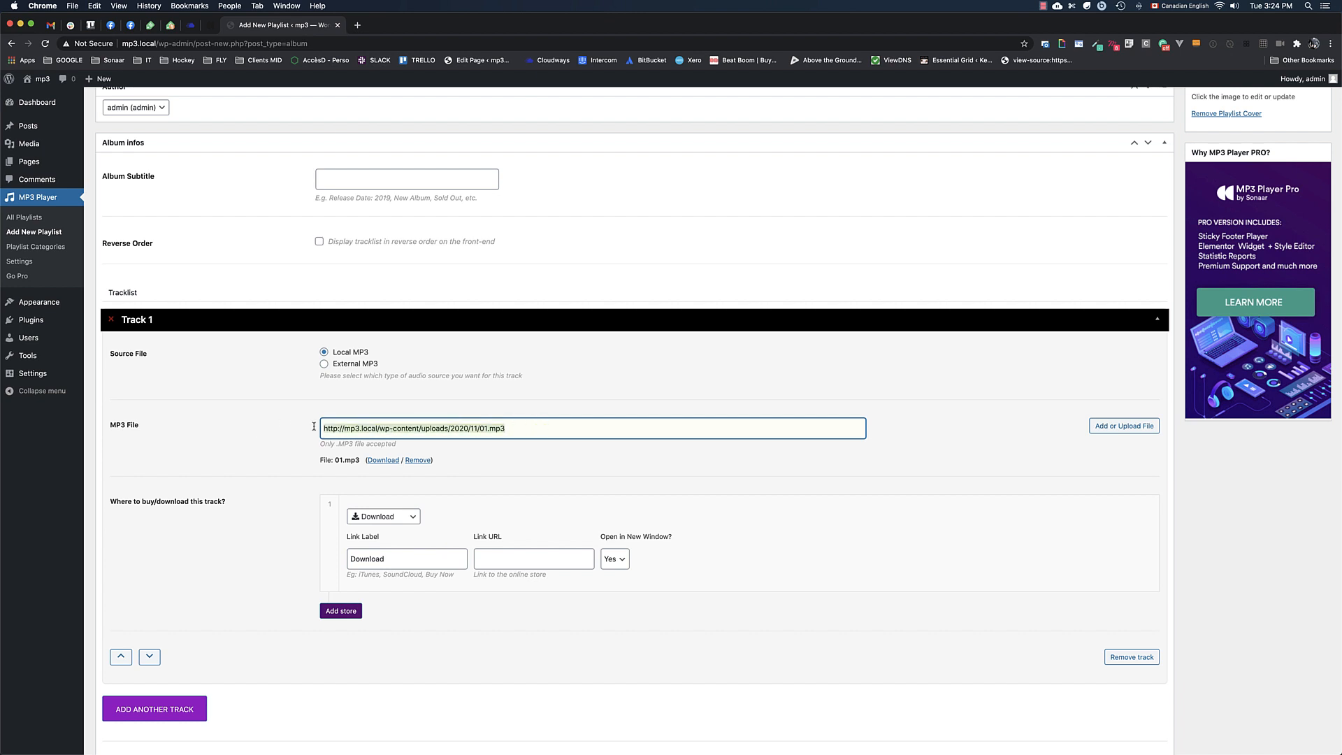
pyautogui.rightClick(371, 426)
pyautogui.click(391, 500)
pyautogui.click(510, 557)
pyautogui.rightClick(520, 563)
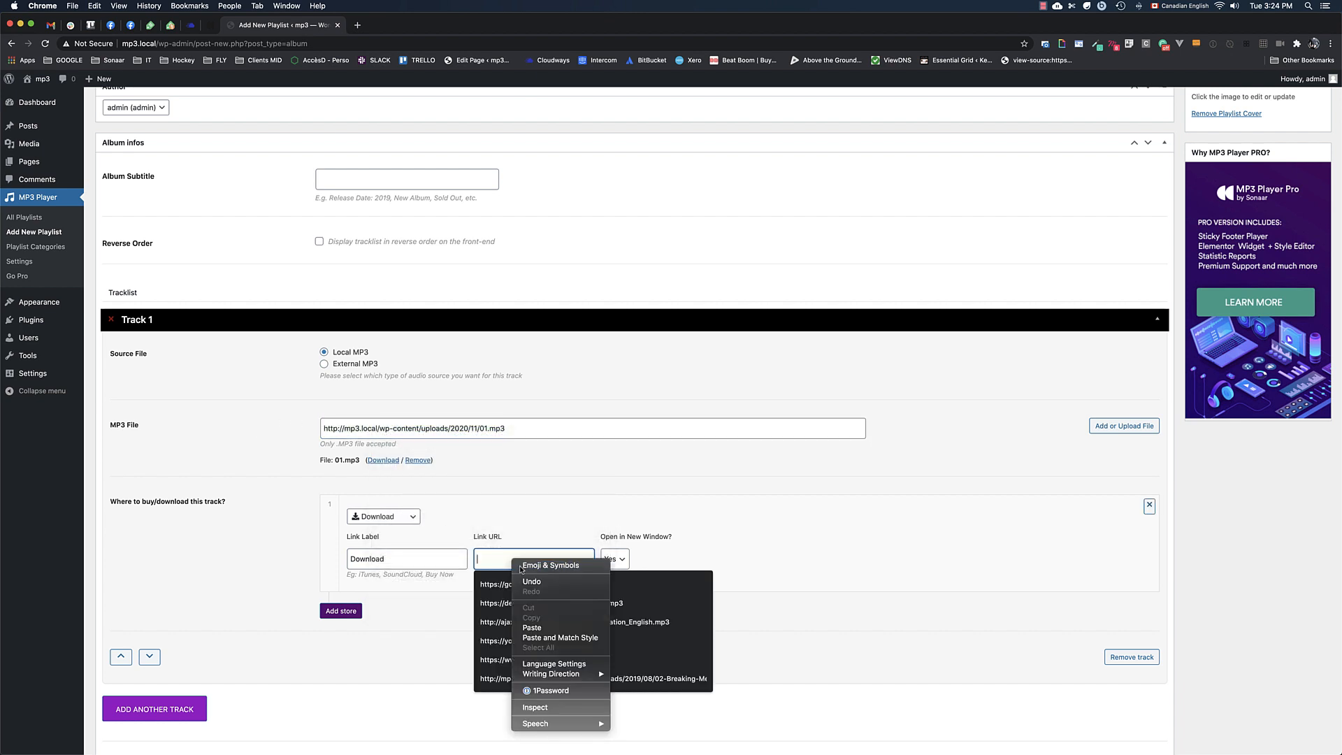
pyautogui.click(544, 627)
pyautogui.scroll(-5, 262, 474)
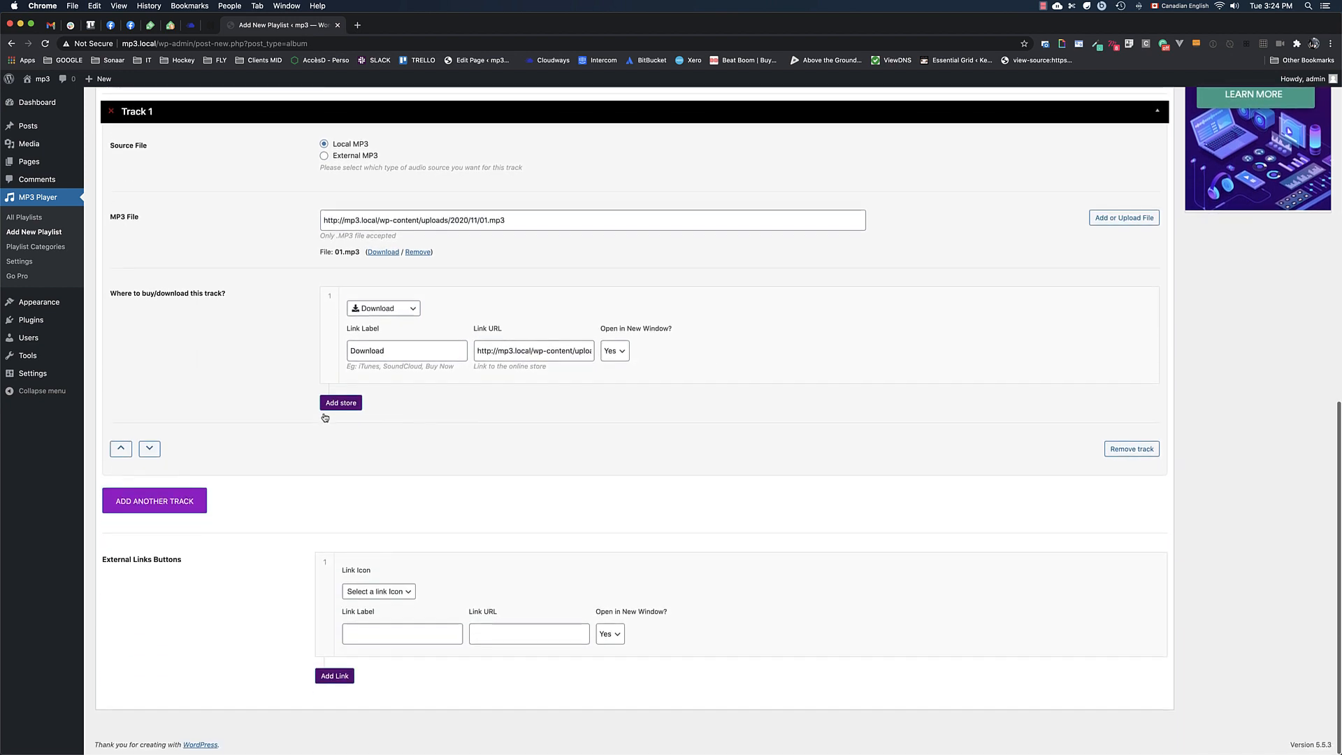
pyautogui.click(341, 400)
pyautogui.click(382, 308)
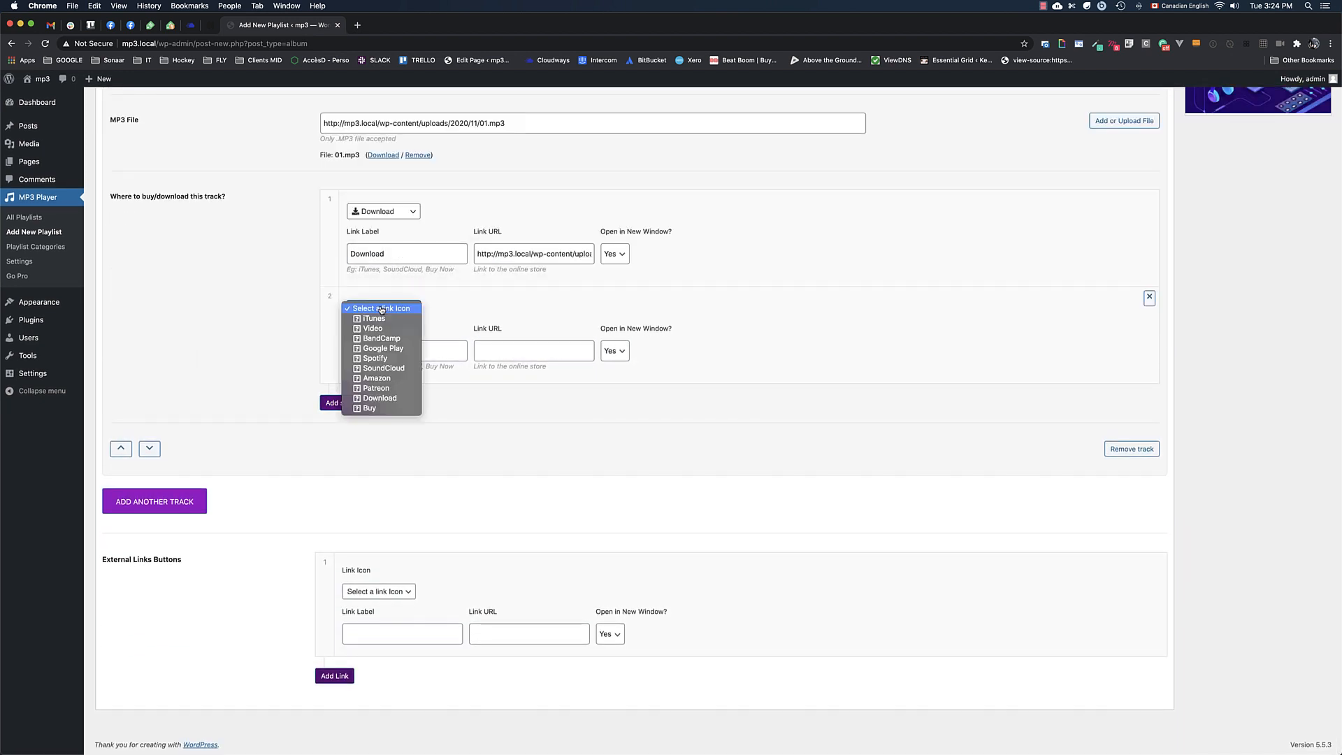
pyautogui.click(392, 357)
pyautogui.click(392, 351)
pyautogui.write('Spotify')
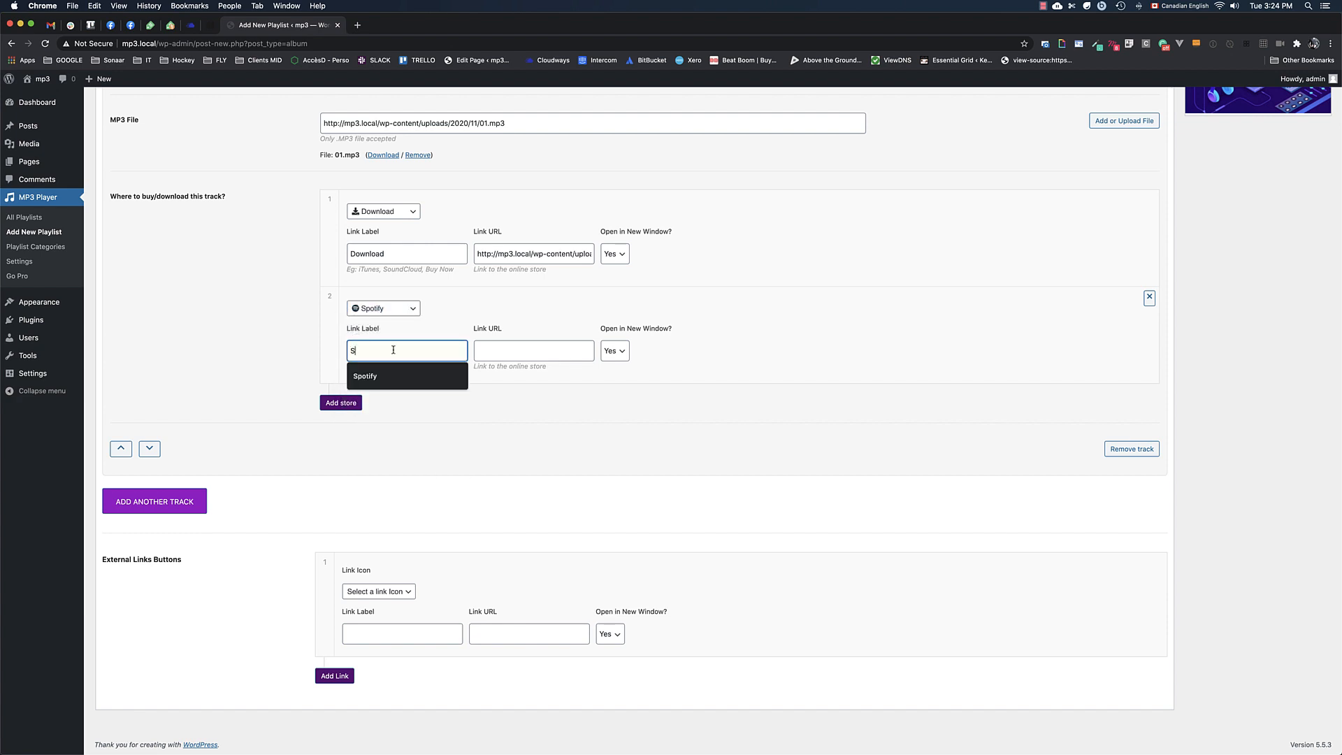
pyautogui.press('Tab')
pyautogui.write('https')
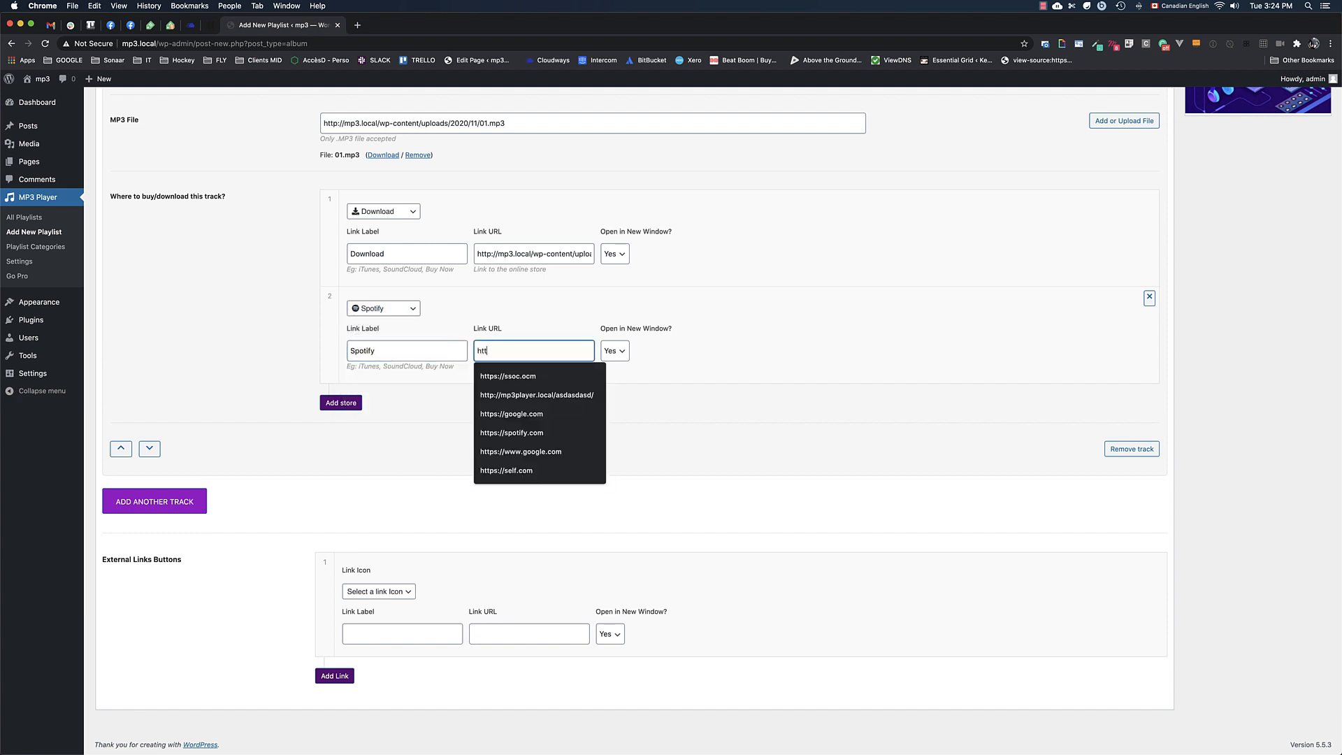
pyautogui.press('Down')
pyautogui.press('Down')
pyautogui.press('Down')
pyautogui.press('Tab')
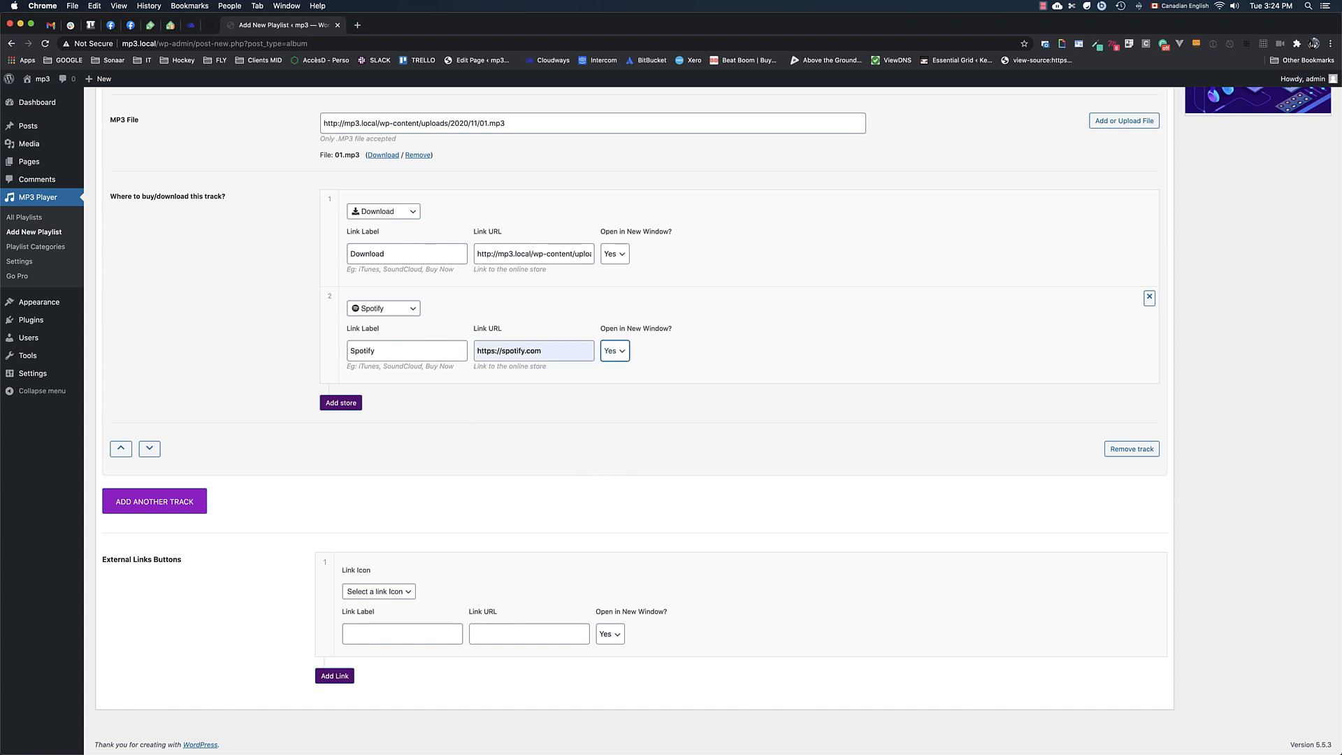
# - Add Track 2 with 04.mp3 and Track 3 with 03.mp3, both as Local MP3 files from the media library
pyautogui.click(150, 503)
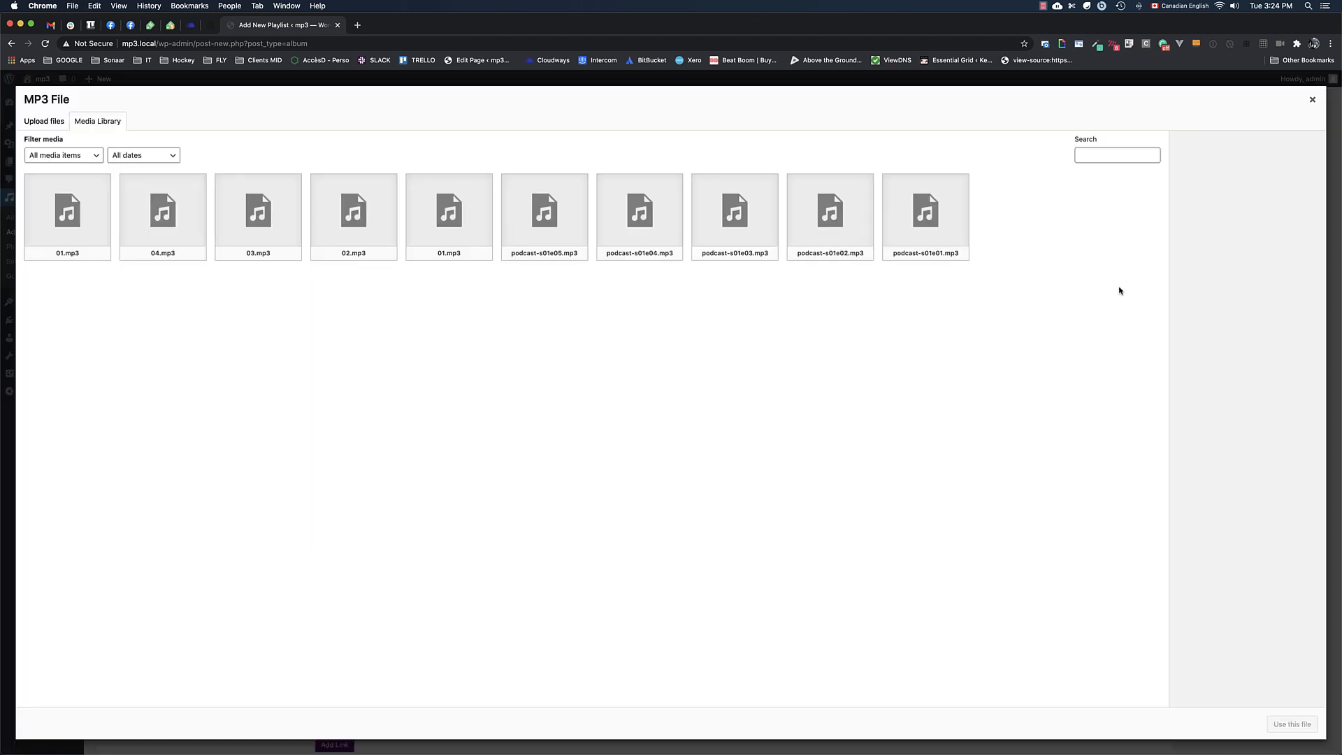
pyautogui.click(153, 225)
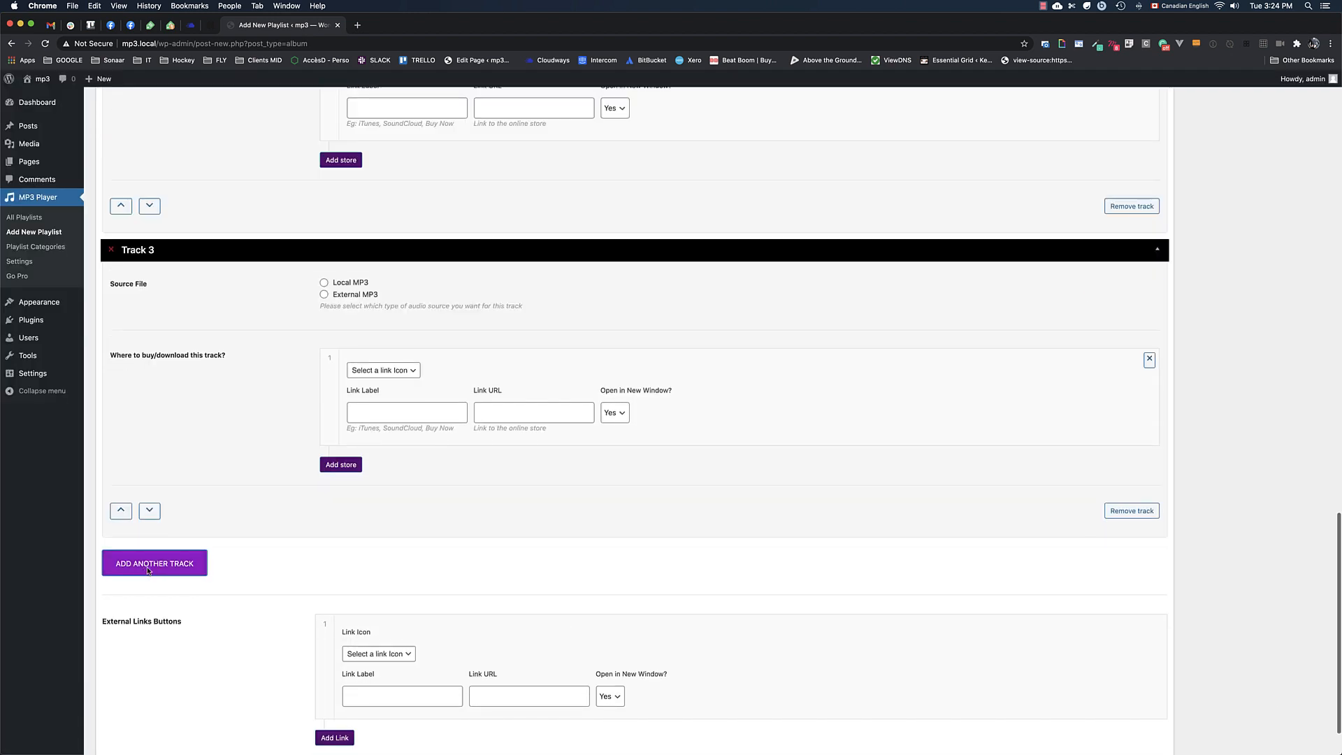
pyautogui.click(323, 282)
pyautogui.click(1124, 356)
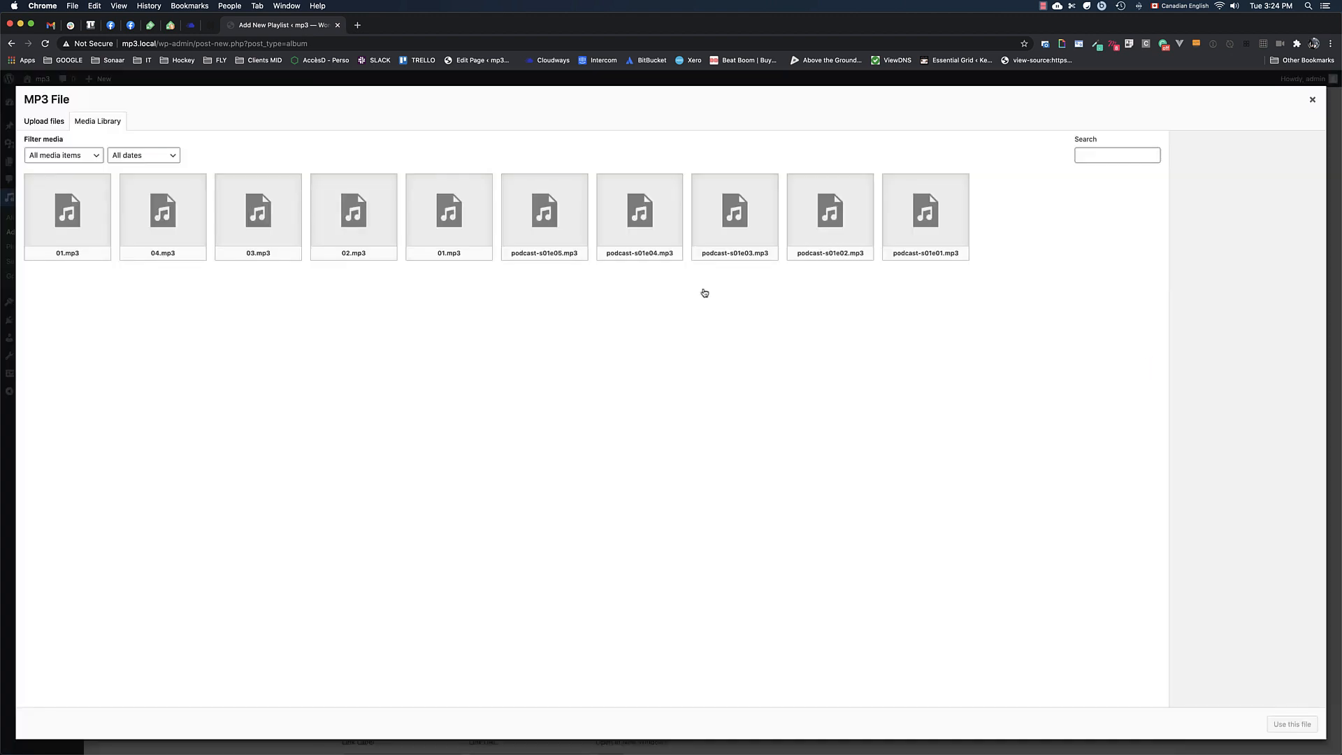
pyautogui.click(171, 225)
pyautogui.click(286, 235)
pyautogui.click(1292, 723)
pyautogui.scroll(-3, 273, 473)
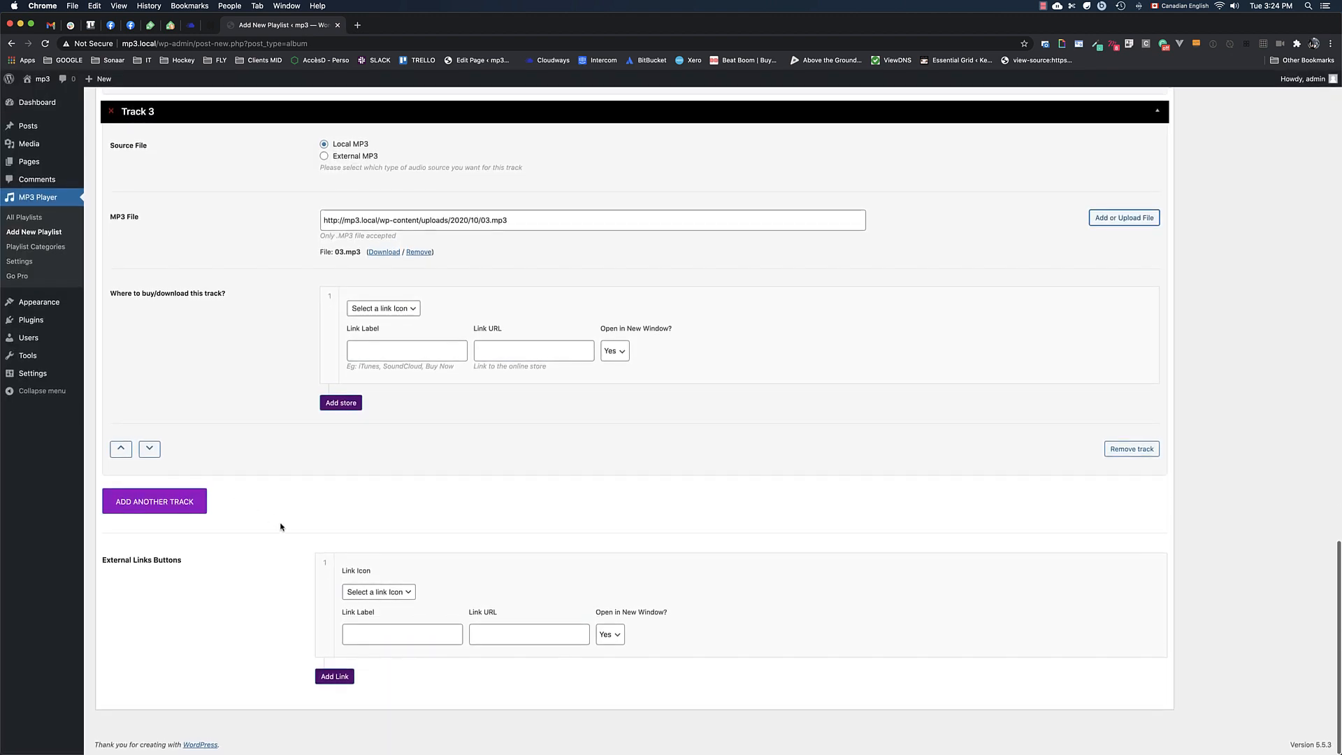
pyautogui.click(370, 592)
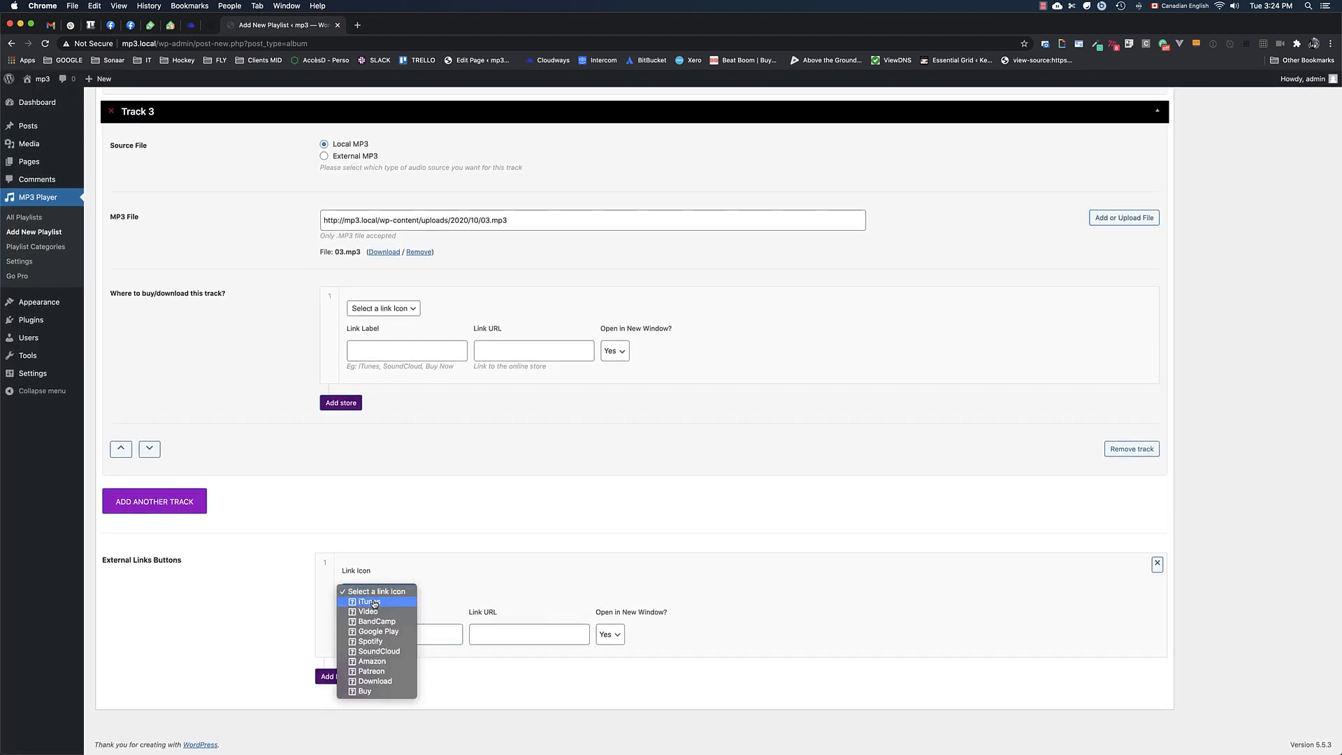
pyautogui.click(374, 602)
pyautogui.click(414, 633)
pyautogui.write('iTunes')
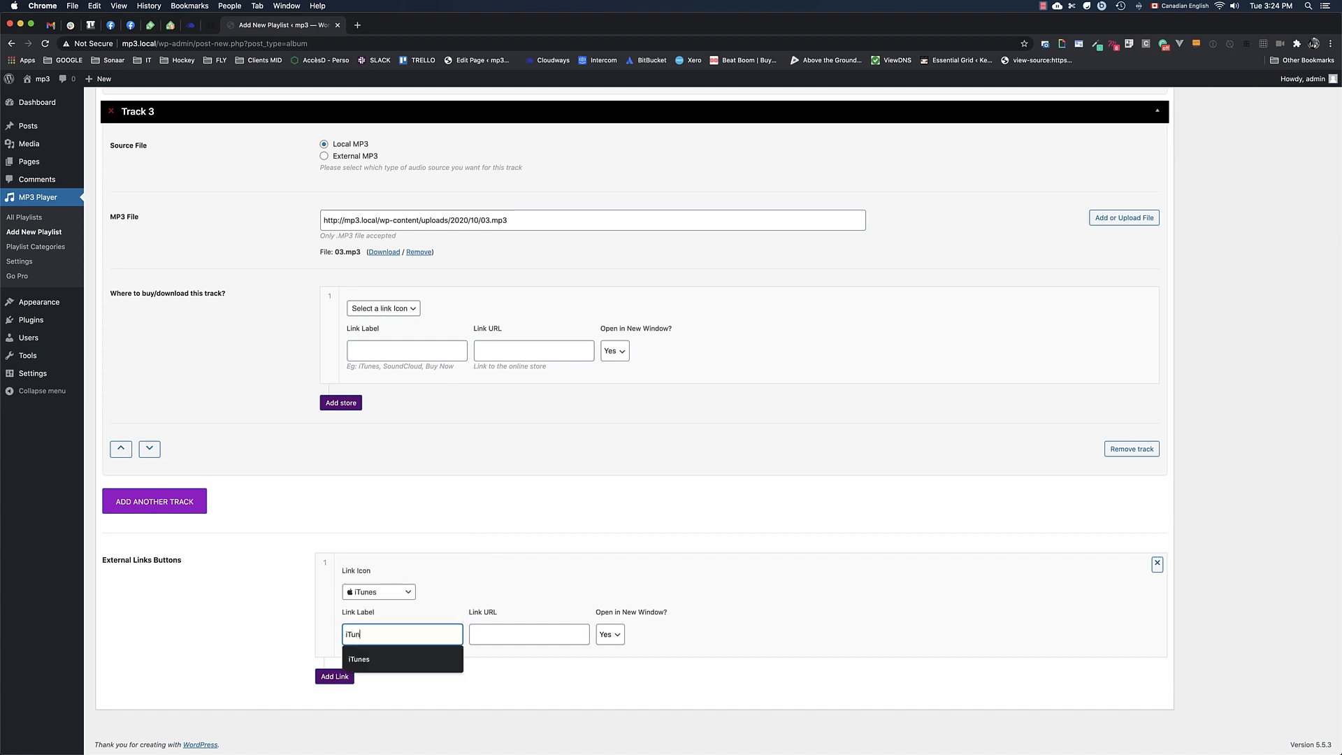
pyautogui.press('Tab')
pyautogui.write('https')
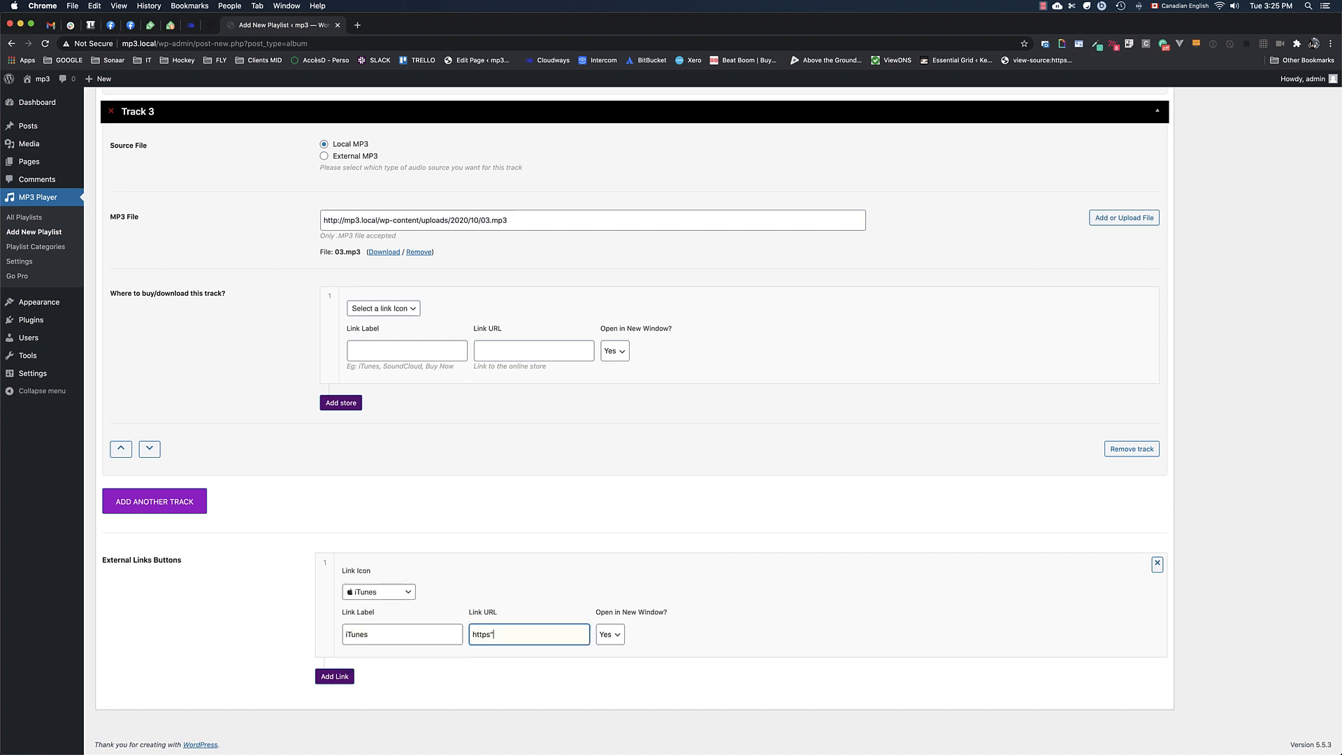
pyautogui.write('://')
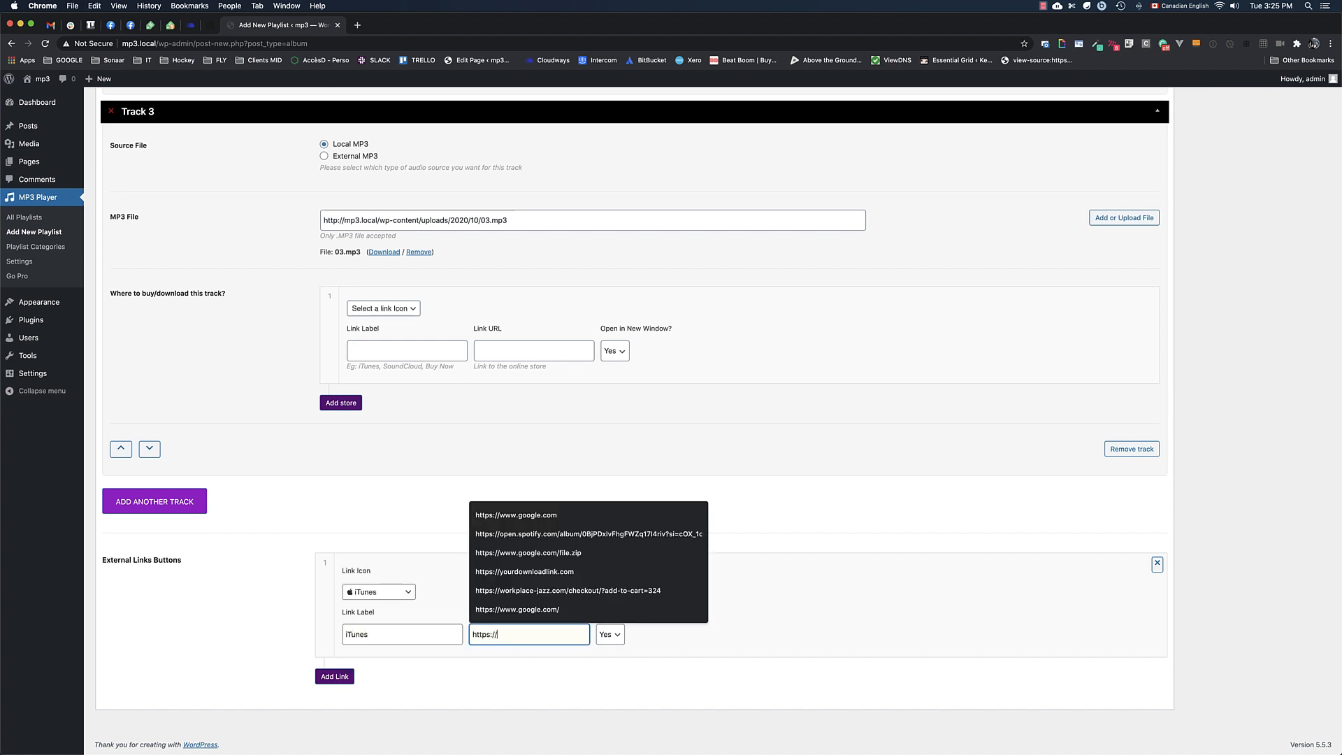
pyautogui.write('itunes.com')
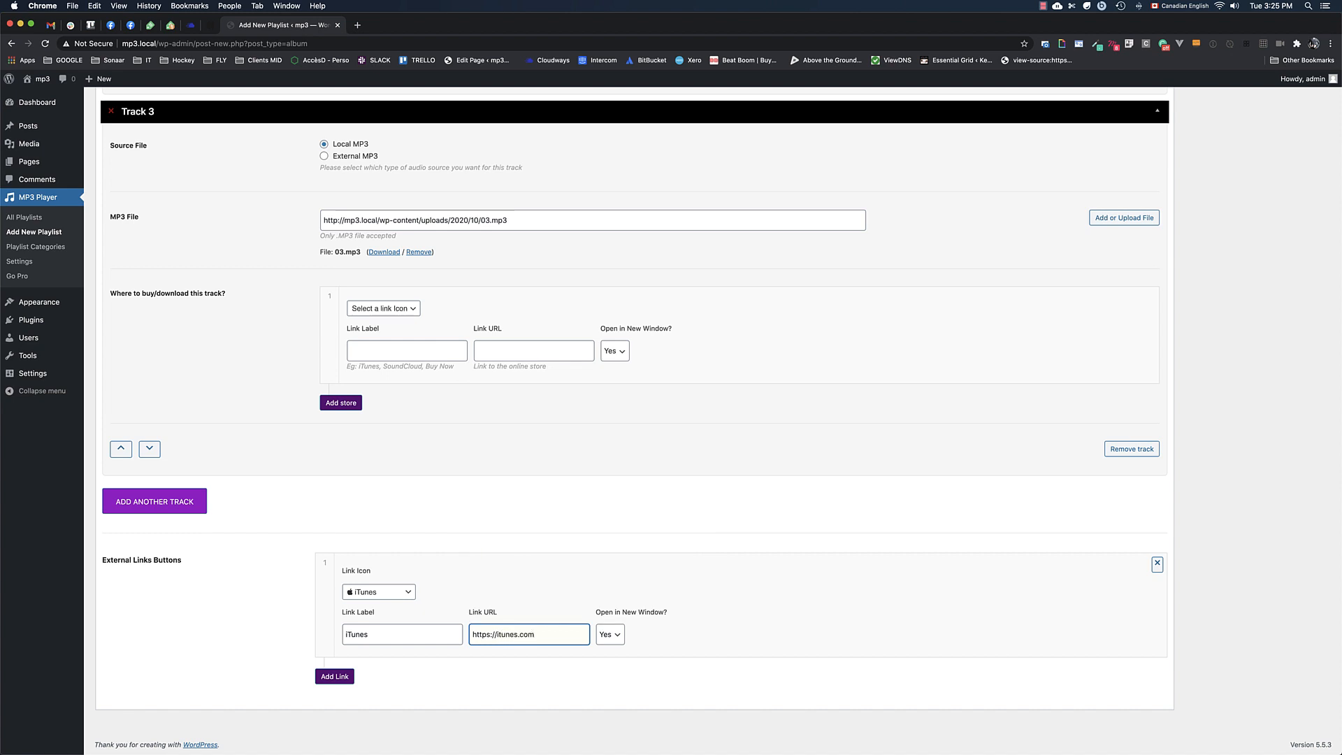
pyautogui.click(335, 676)
pyautogui.click(369, 593)
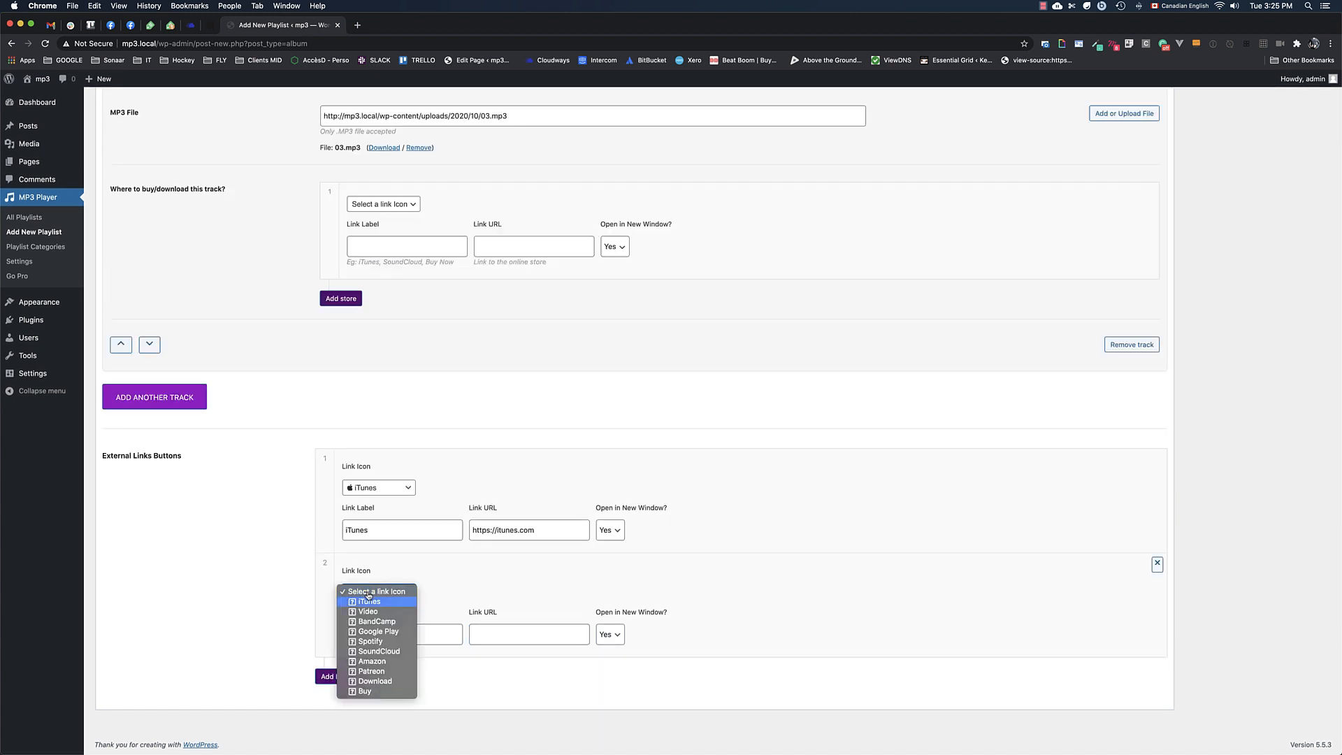
pyautogui.click(370, 641)
pyautogui.click(394, 634)
pyautogui.write('S')
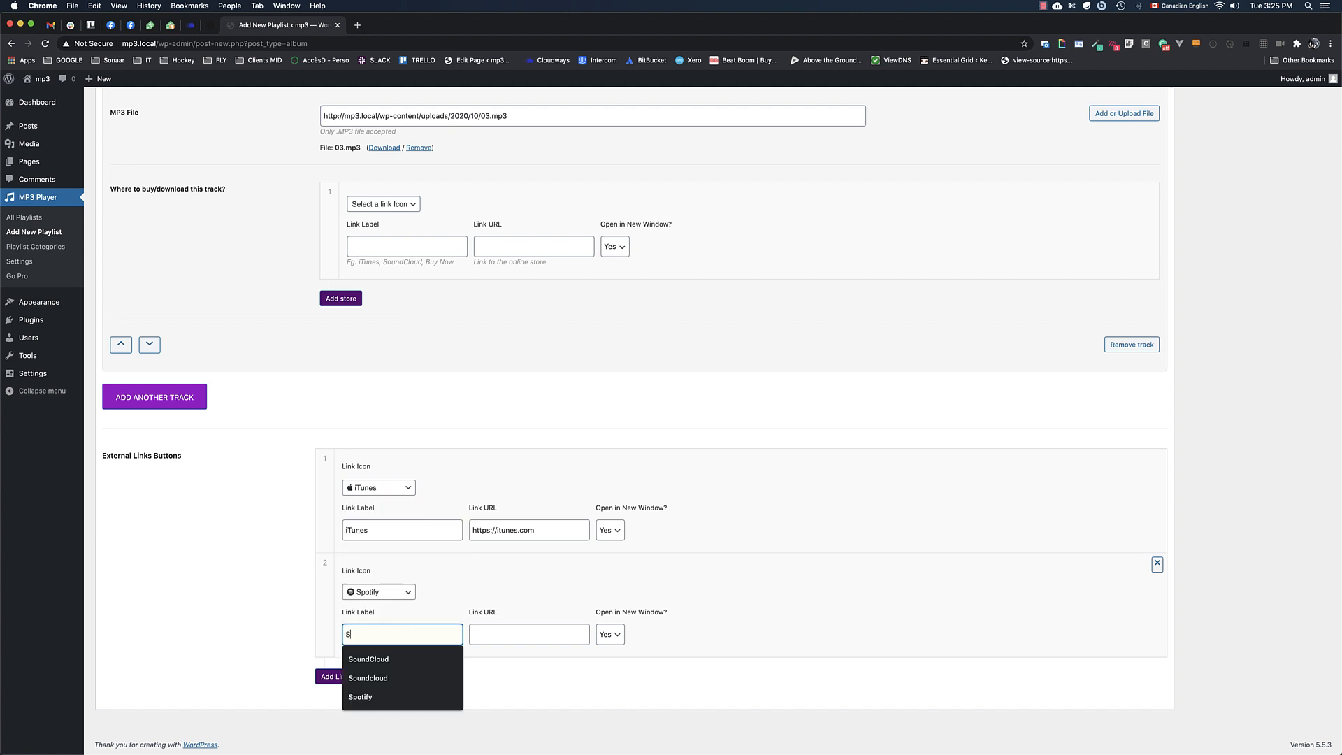
pyautogui.write('potiuft')
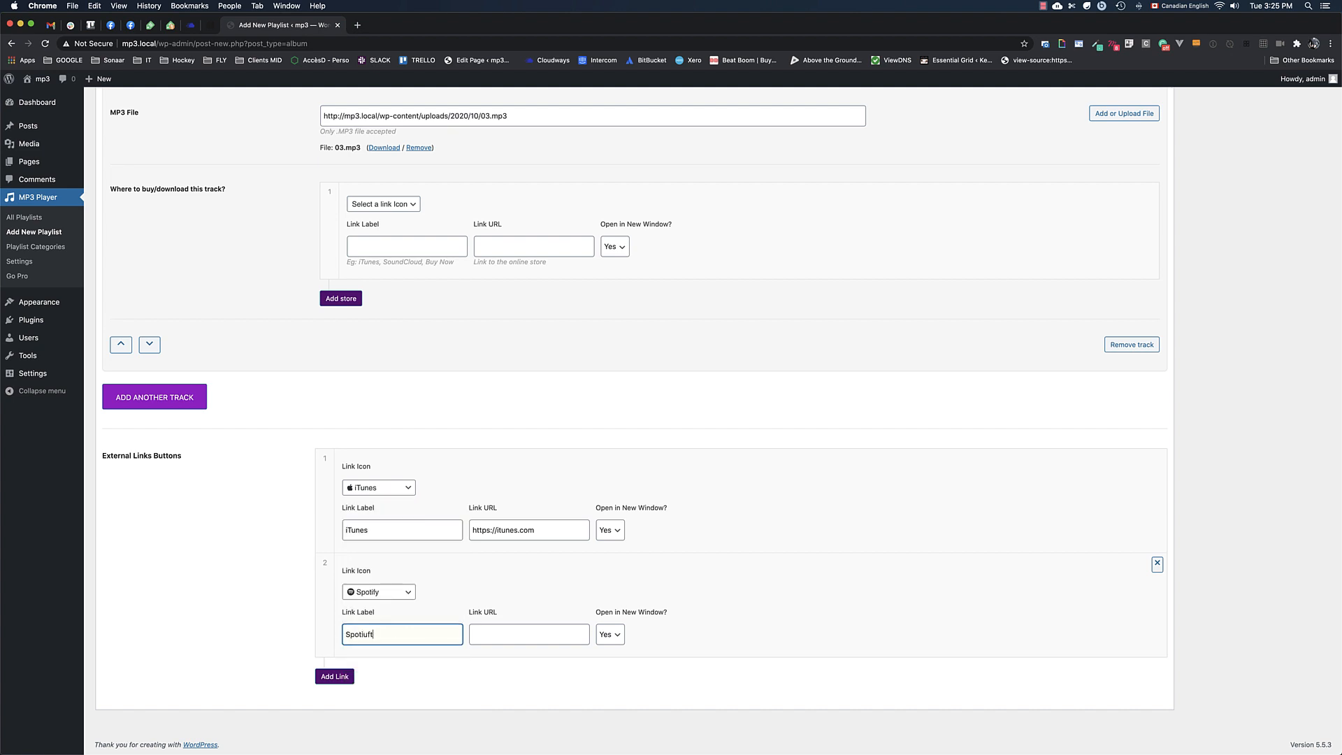
pyautogui.press('BackSpace')
pyautogui.press('BackSpace')
pyautogui.press('BackSpace')
pyautogui.write('fy')
pyautogui.press('Tab')
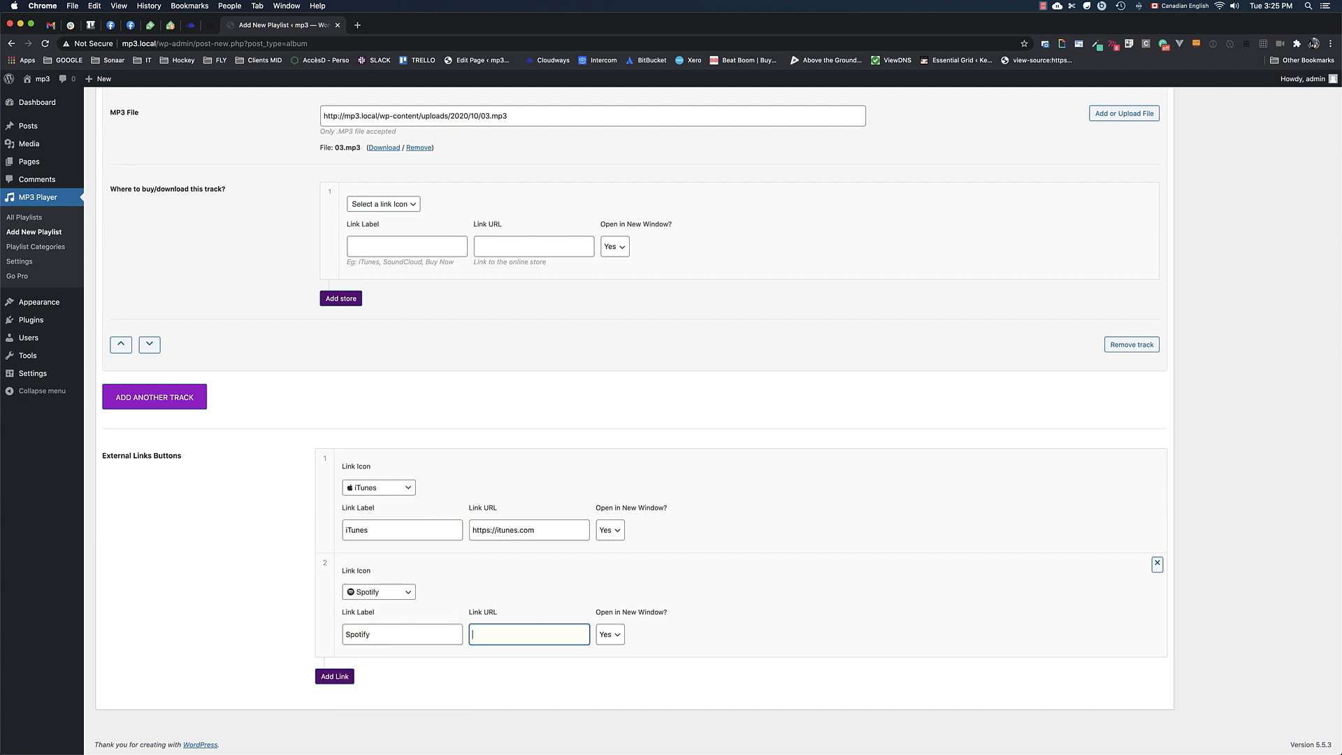
pyautogui.write('https://')
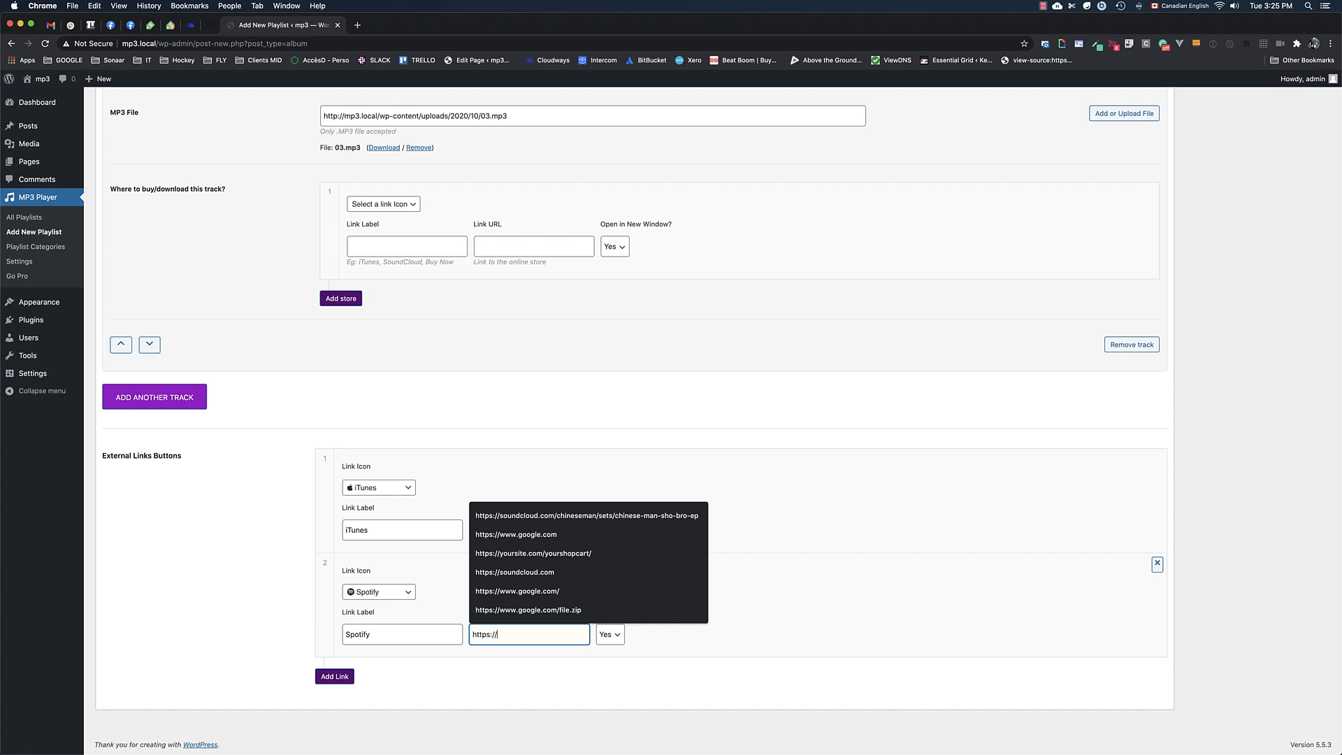
pyautogui.write('spotify.com')
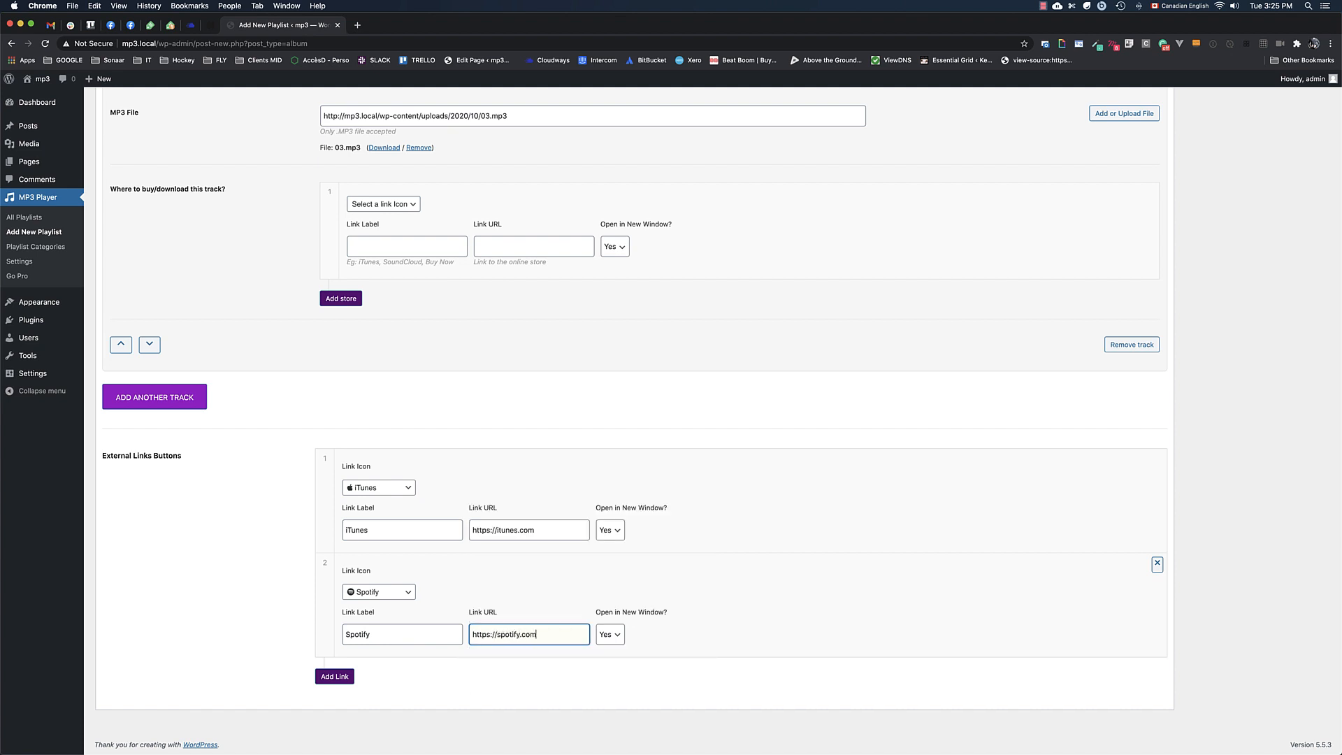
pyautogui.click(334, 677)
pyautogui.click(379, 592)
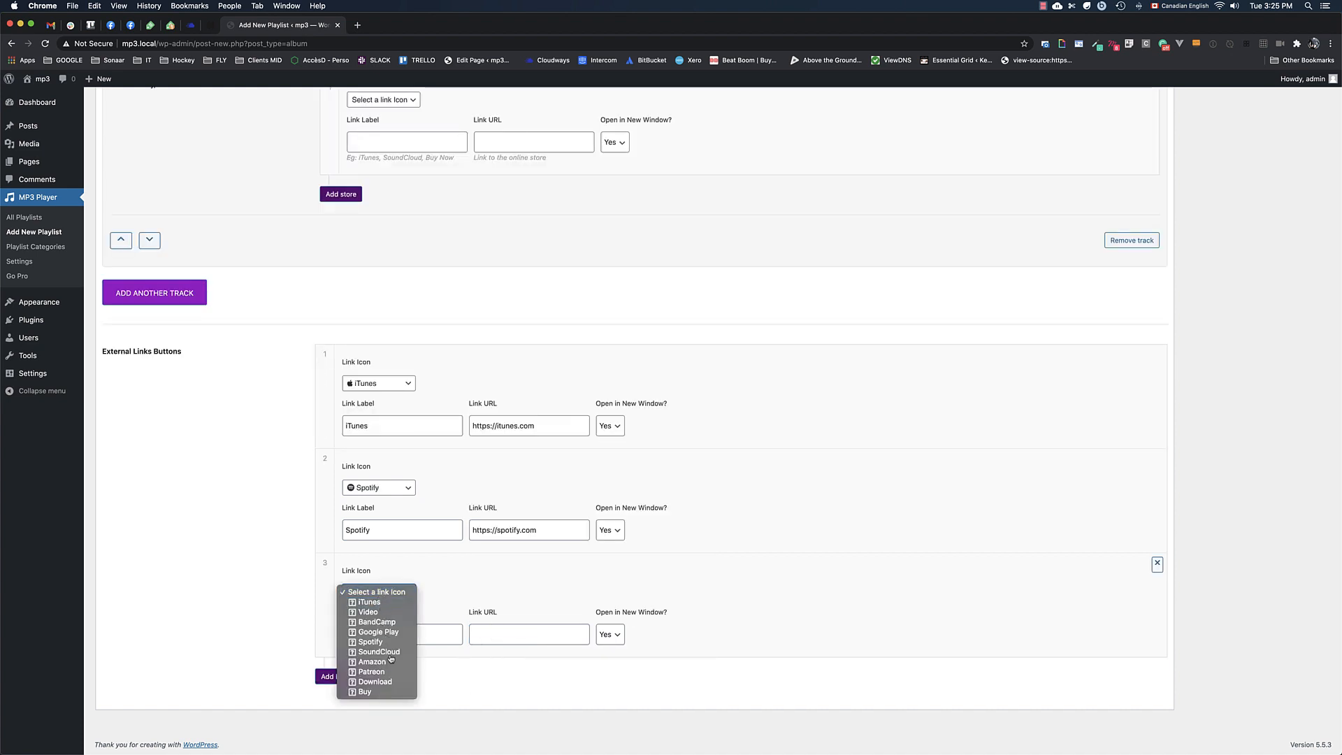
pyautogui.click(375, 682)
pyautogui.click(413, 635)
pyautogui.write('Down')
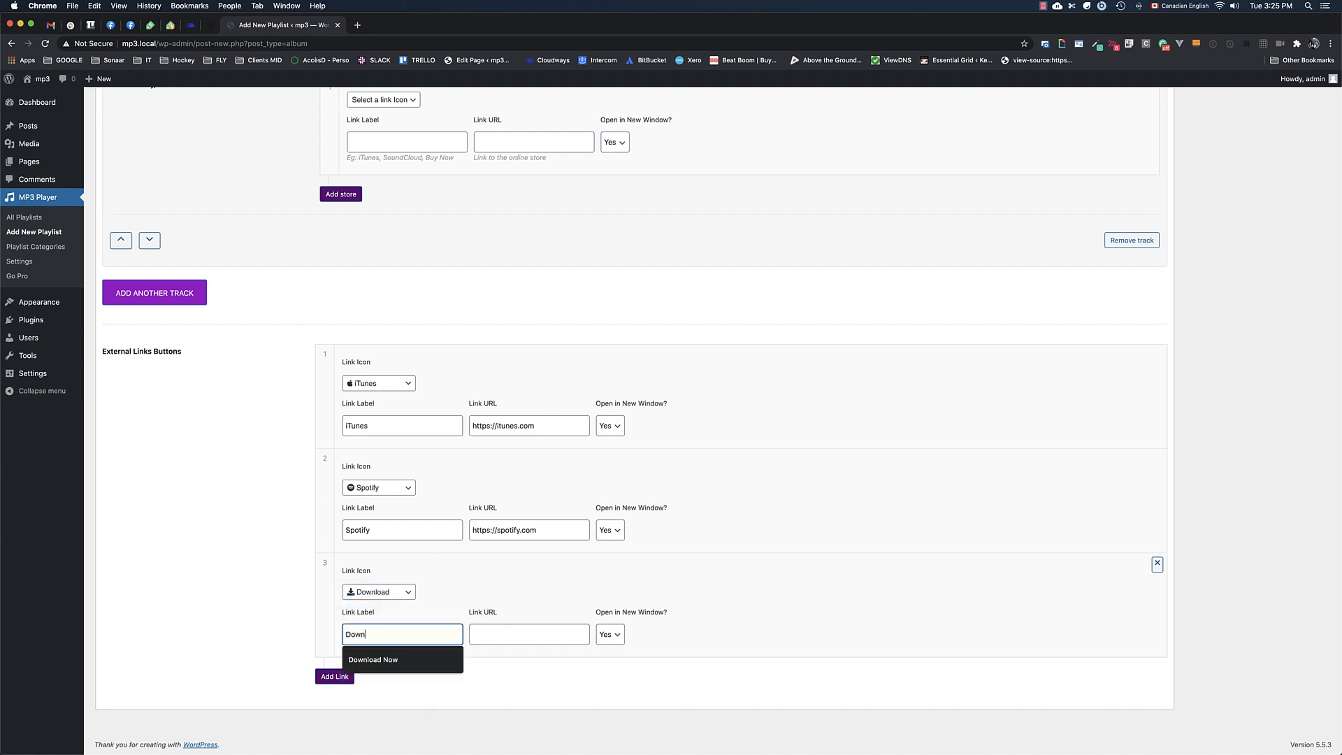
pyautogui.write('load Album Free')
pyautogui.press('Tab')
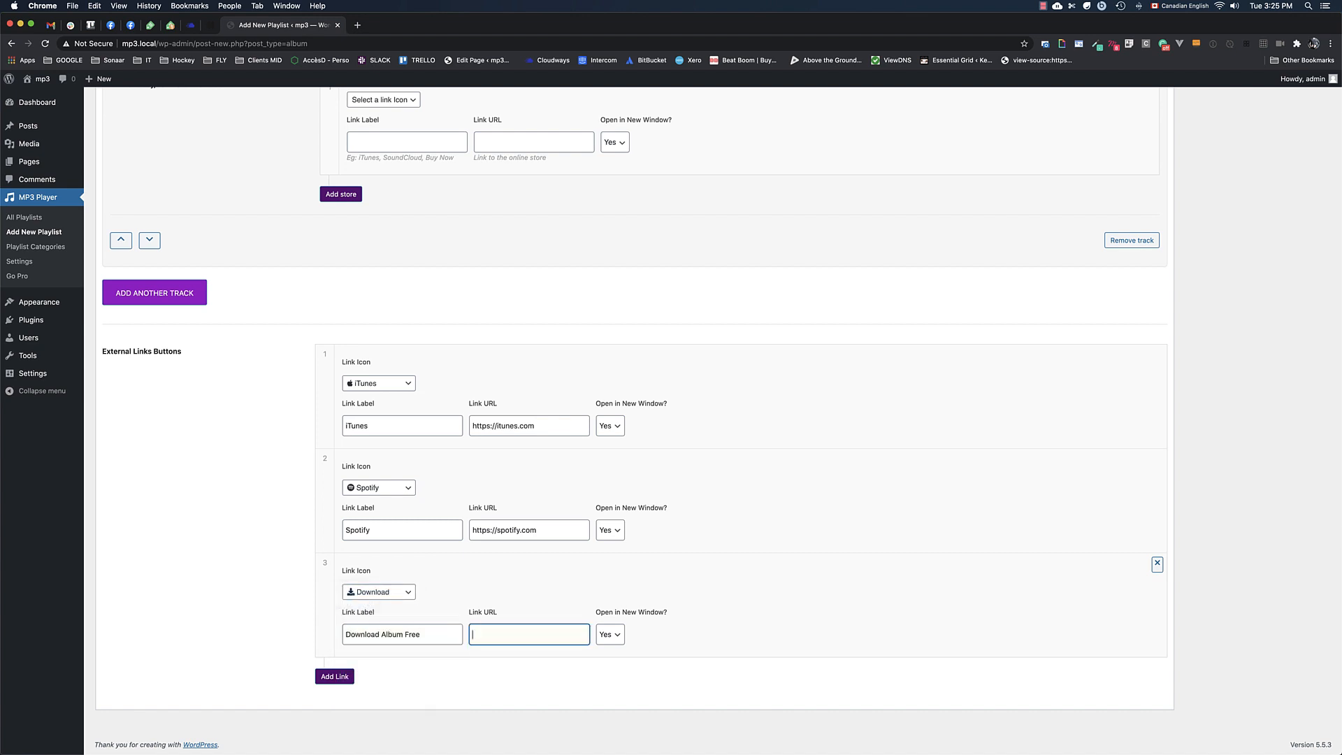
pyautogui.write('https://domain.com/album.zip')
# - Publish the playlist and view its player page on the site
pyautogui.click(1228, 349)
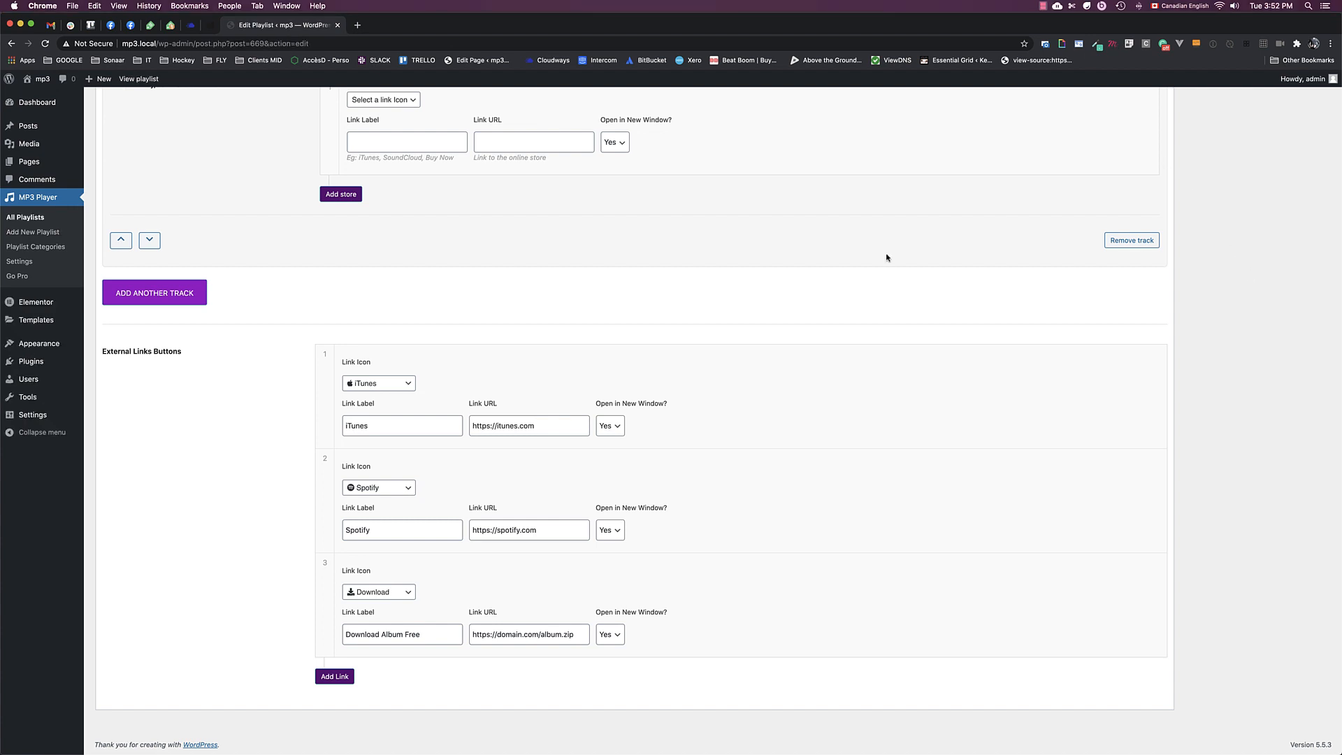
pyautogui.scroll(20, 887, 257)
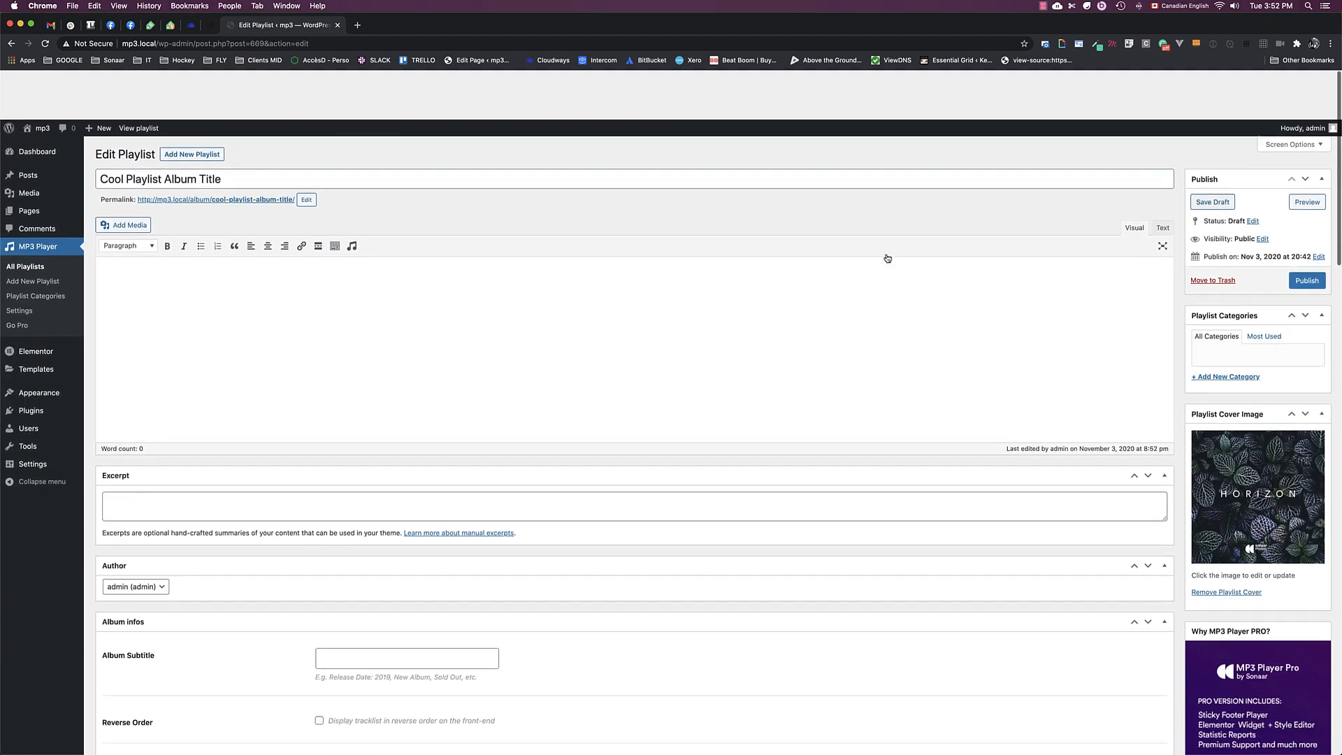
pyautogui.click(1299, 233)
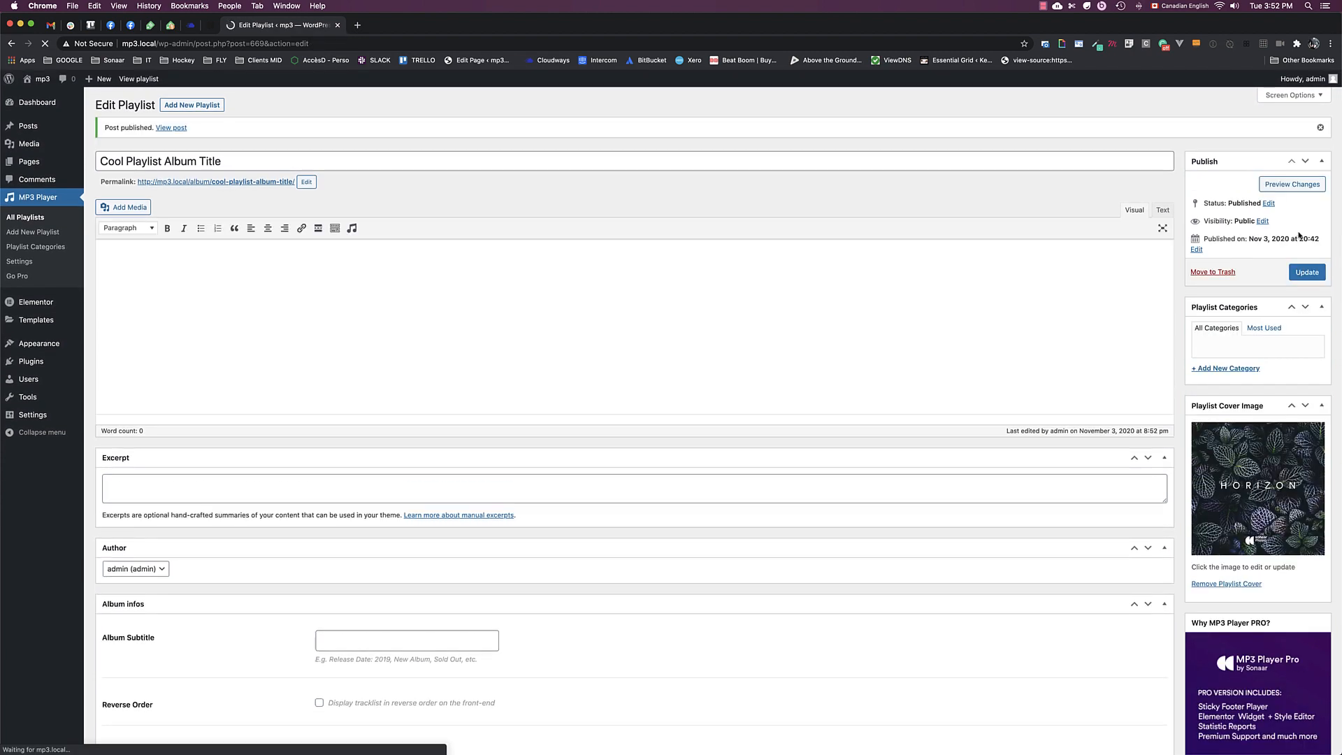
pyautogui.click(137, 79)
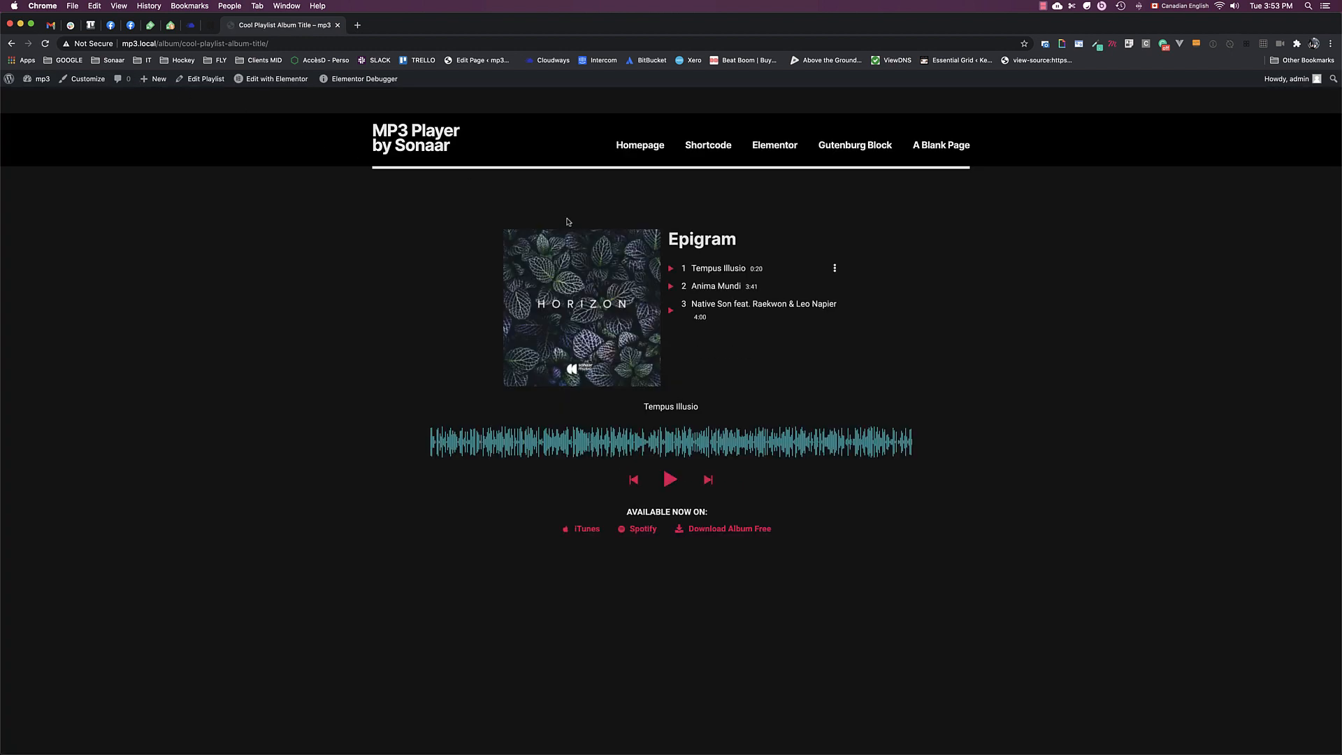
pyautogui.click(727, 275)
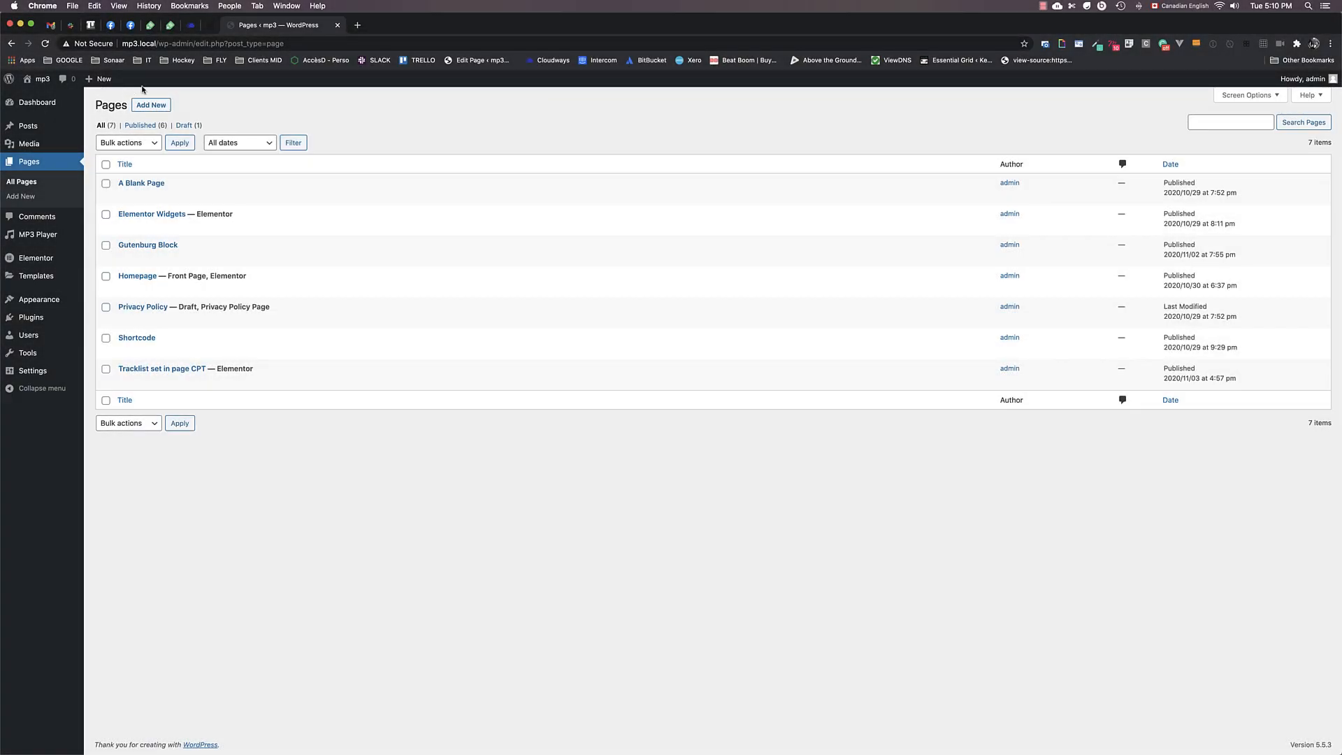
# - Create a new WordPress page and insert a Classic block into it
pyautogui.click(147, 106)
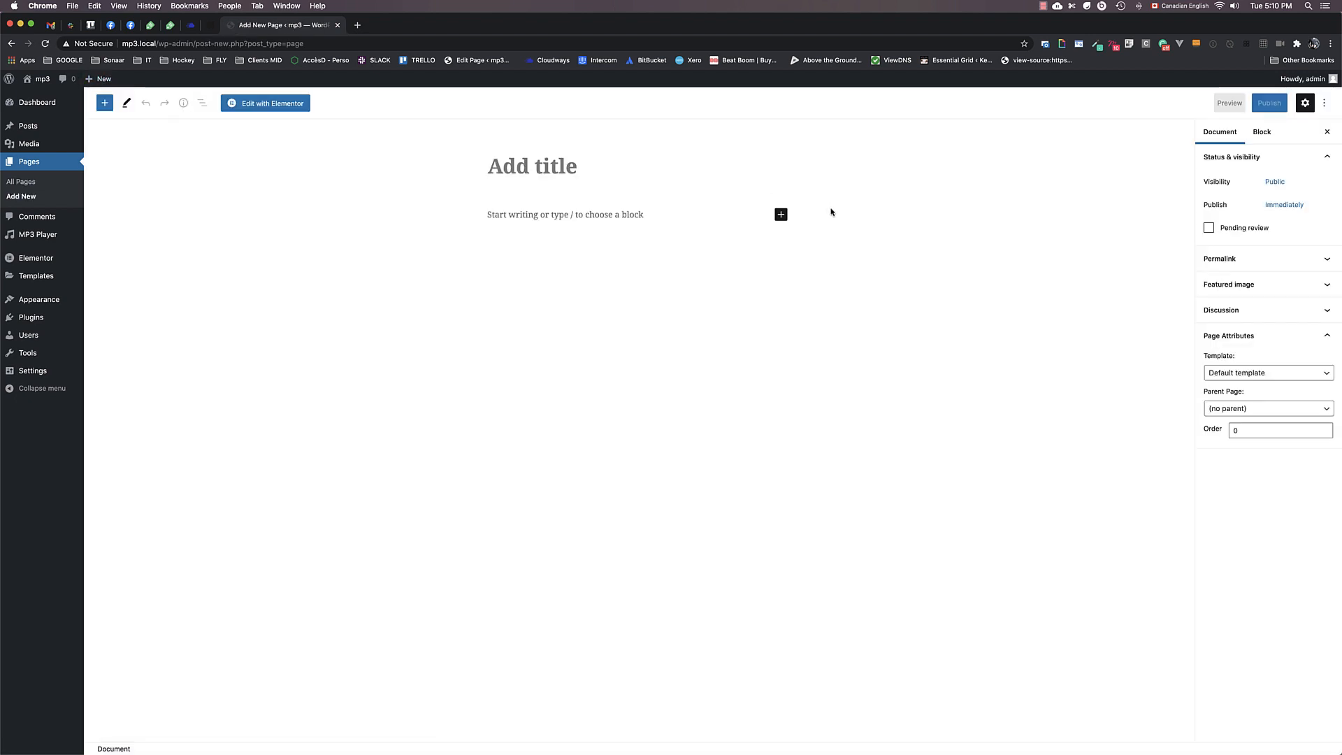
pyautogui.click(781, 214)
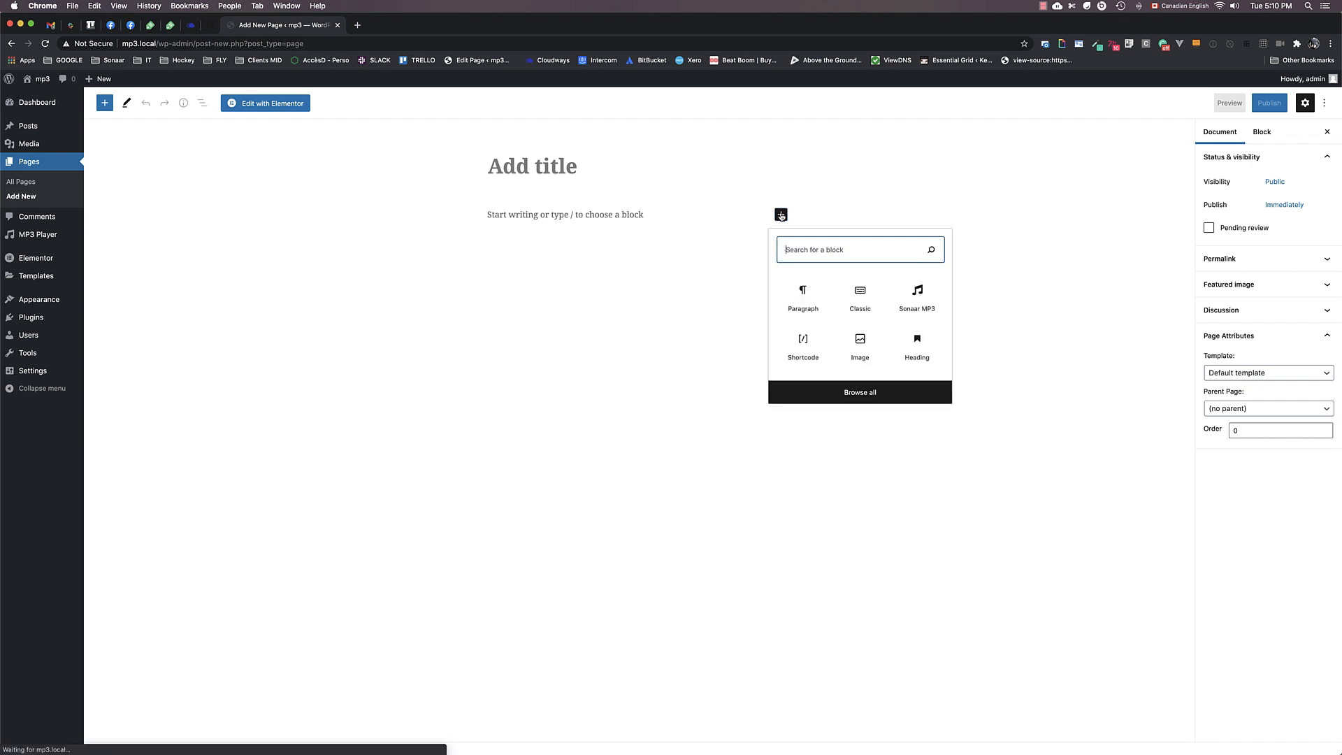
pyautogui.click(860, 295)
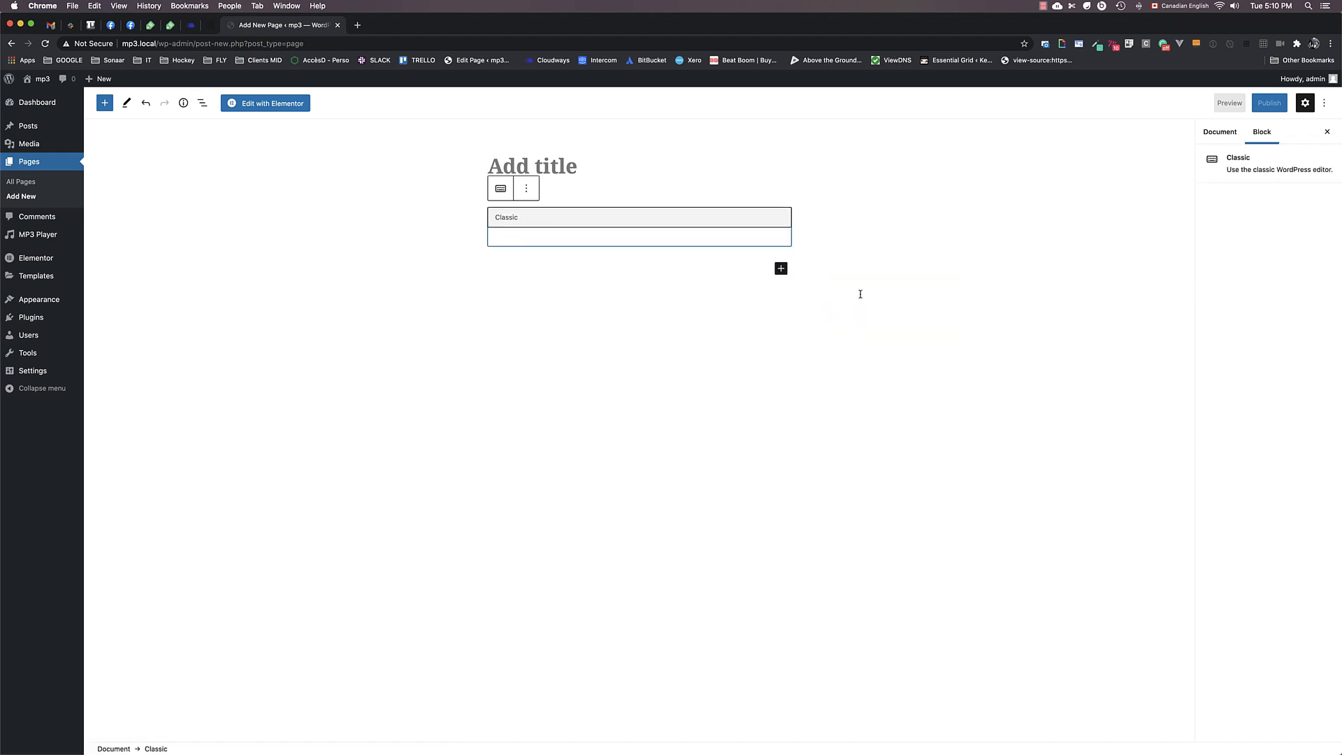
# - Insert an MP3 player shortcode into the Classic block using the predefined playlist "Cool Playlist Album Title" with its tracklist shown
pyautogui.click(702, 240)
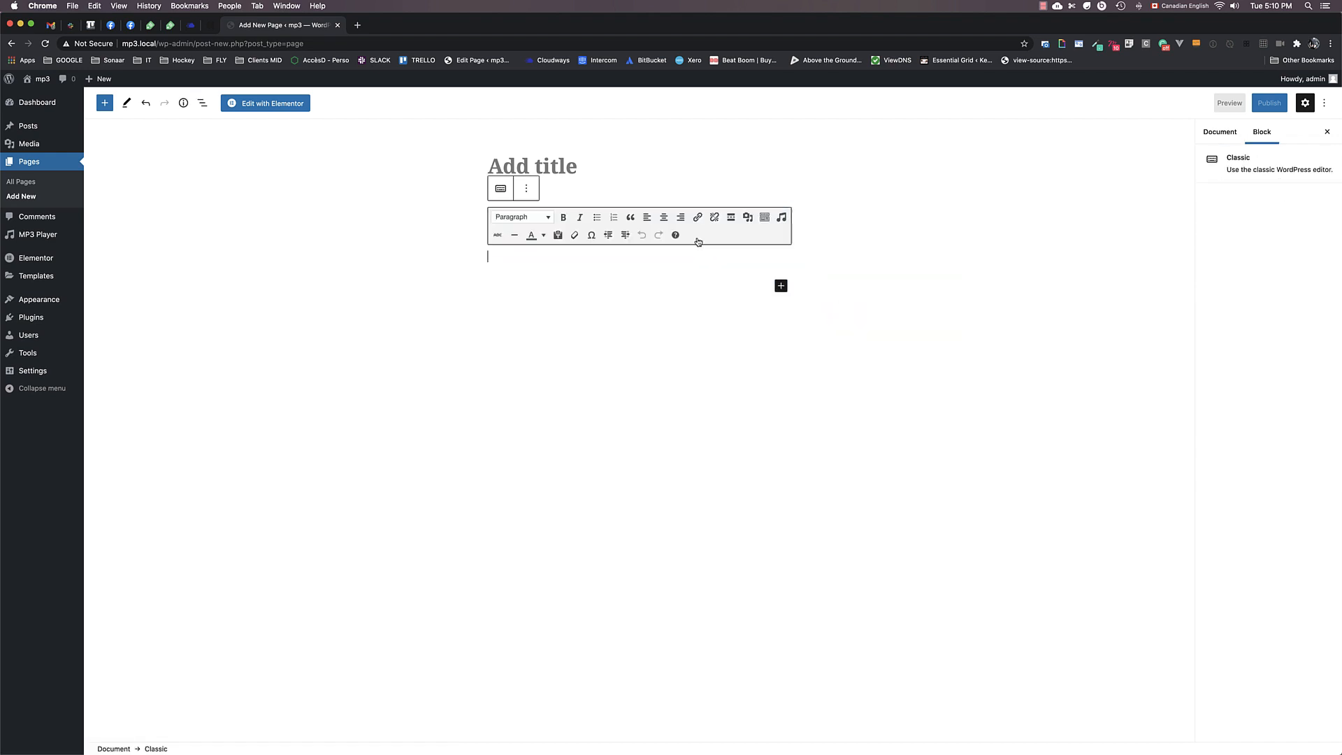
pyautogui.click(780, 219)
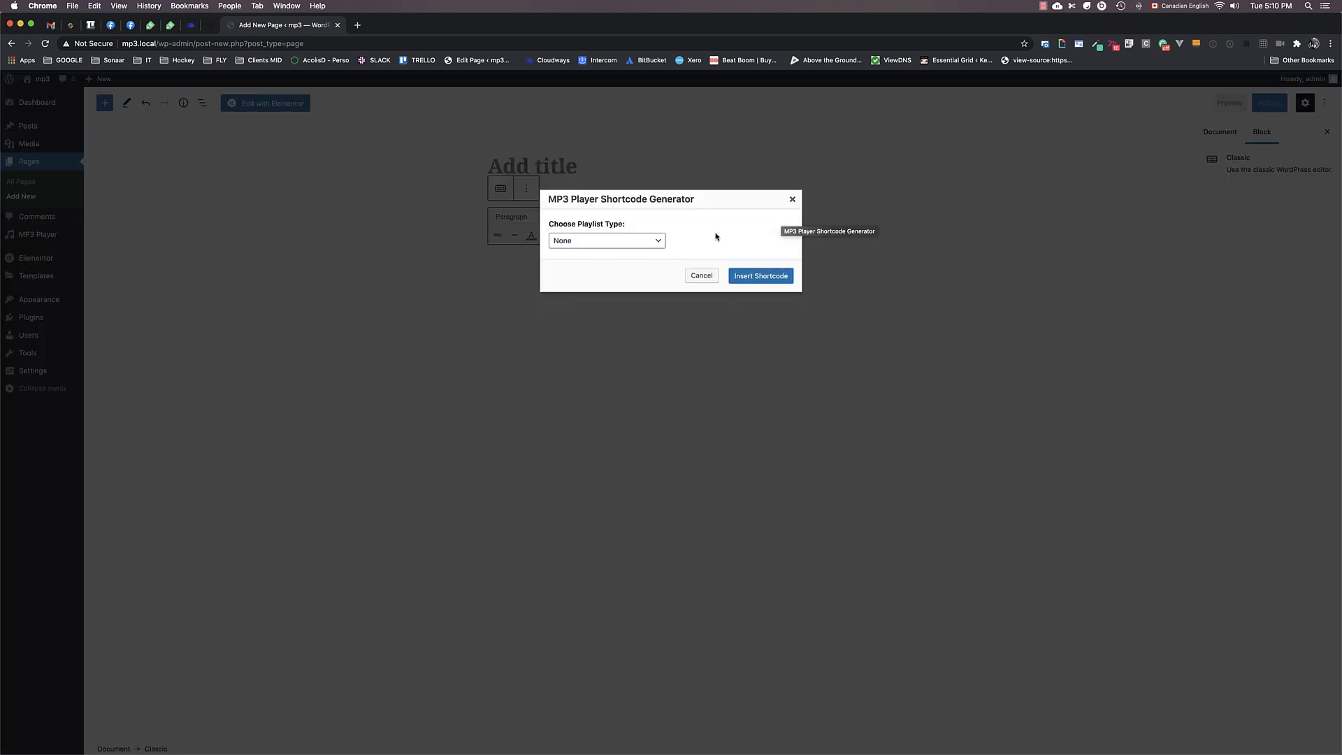
pyautogui.click(597, 242)
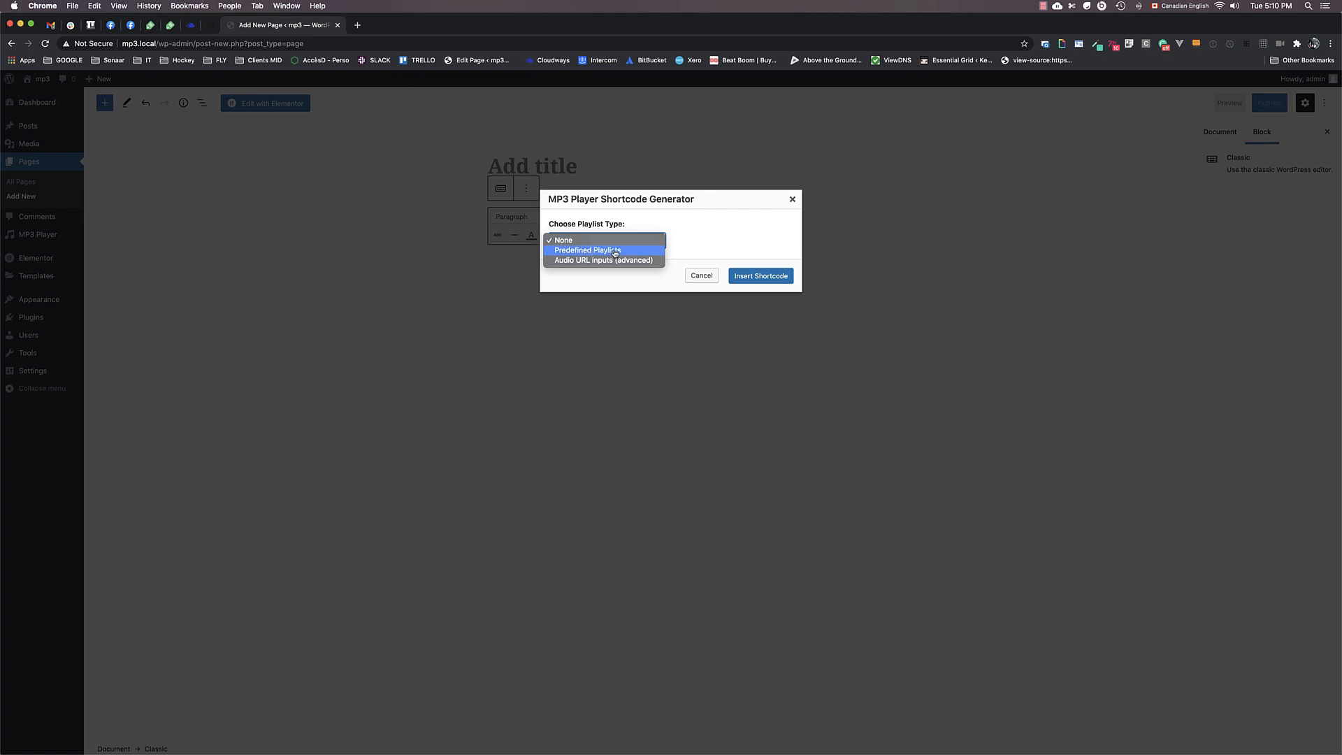
pyautogui.click(616, 251)
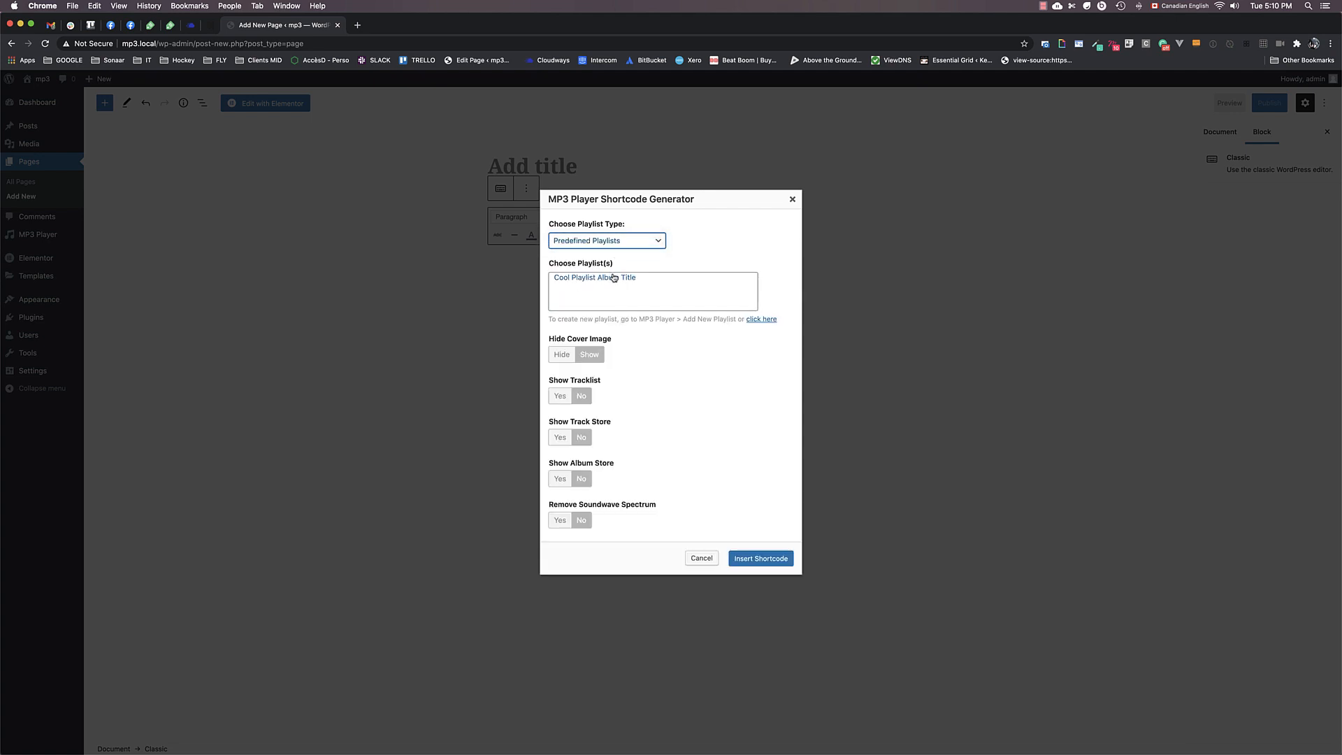
pyautogui.click(626, 279)
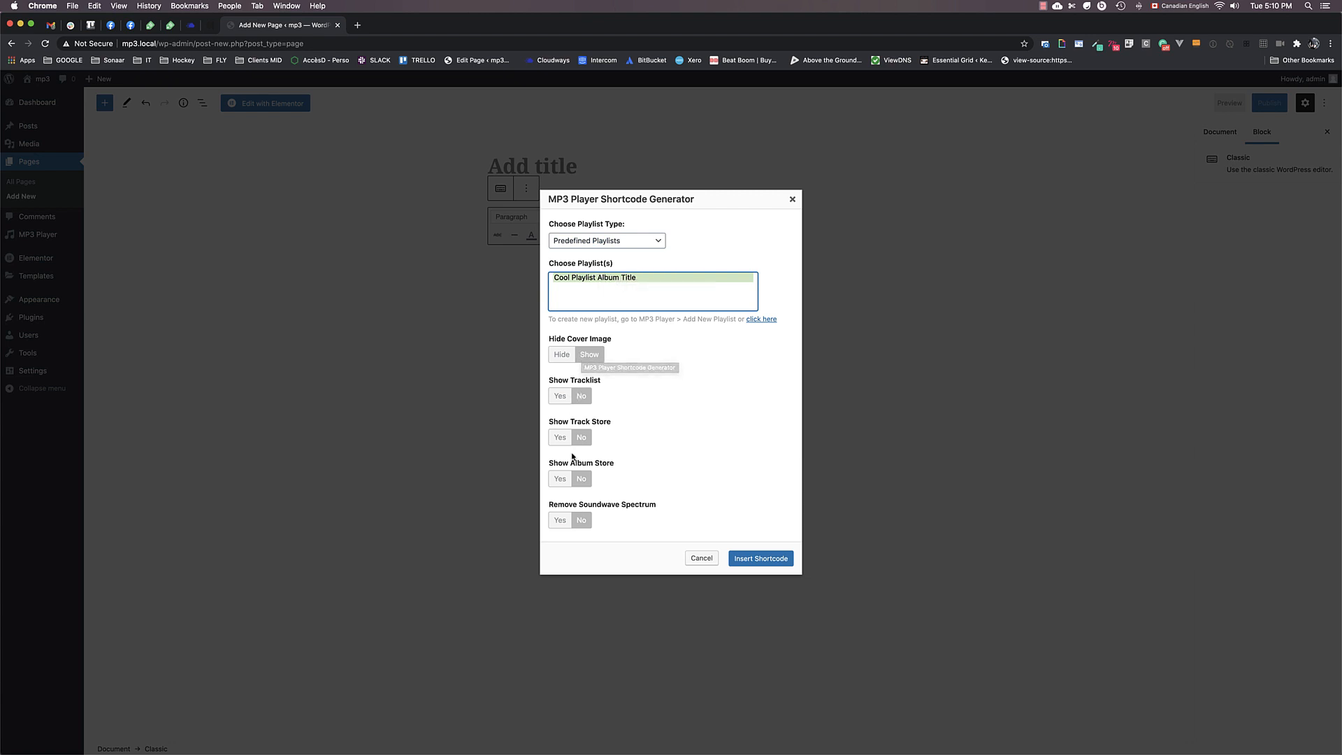
pyautogui.click(567, 401)
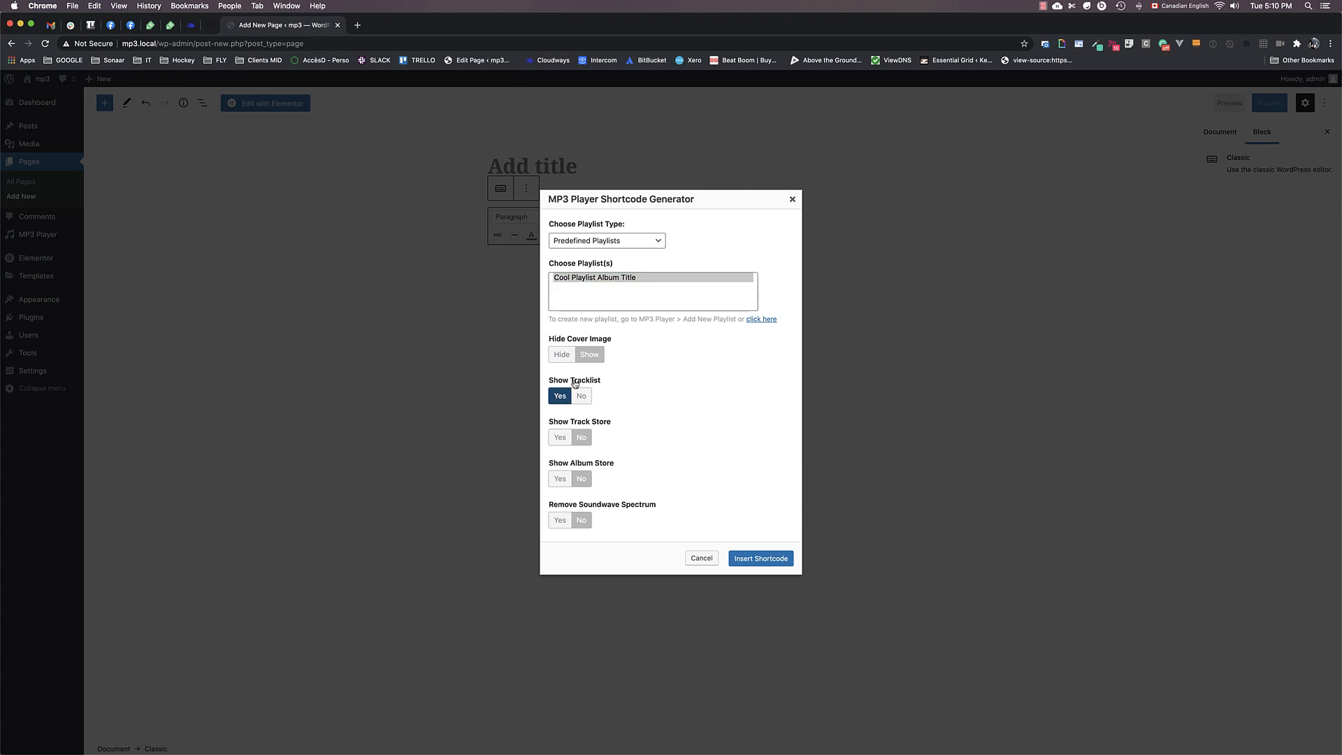
pyautogui.click(773, 558)
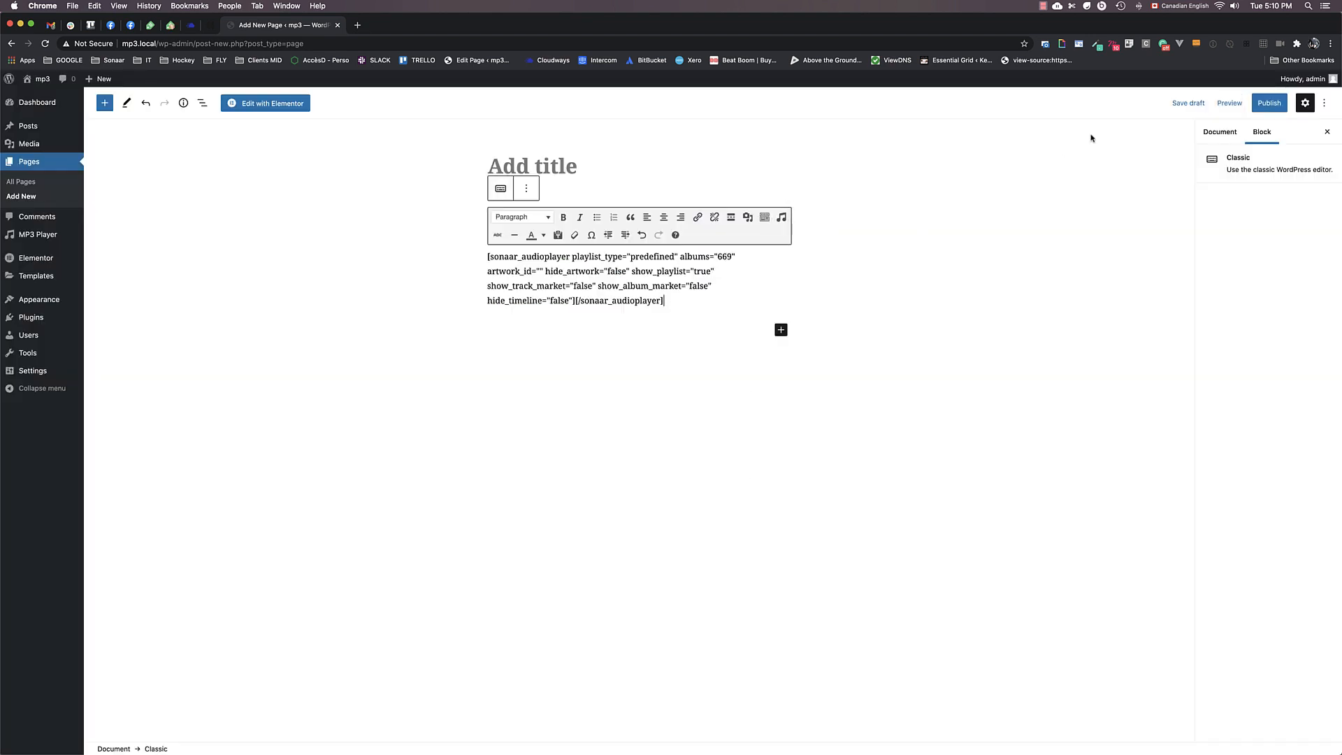
# - Publish the page and view it on the site
pyautogui.click(1269, 103)
pyautogui.click(1235, 105)
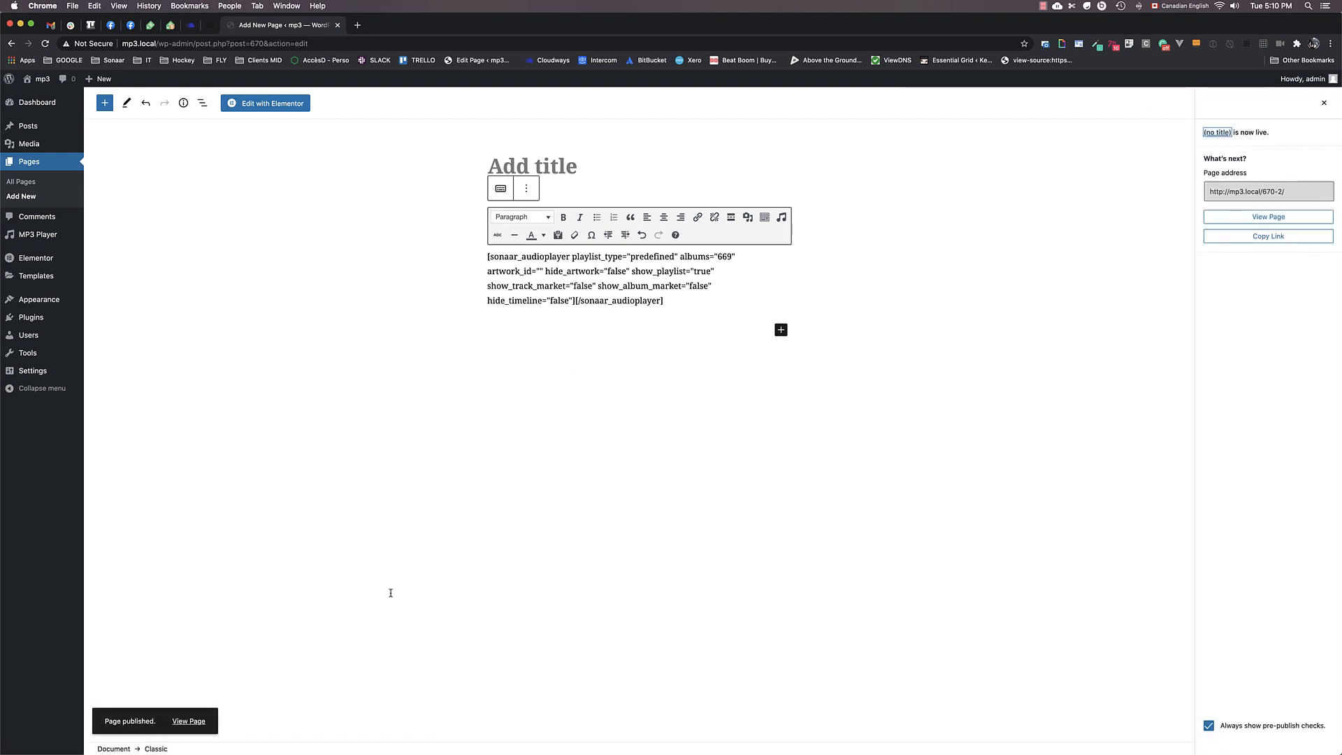
pyautogui.click(188, 721)
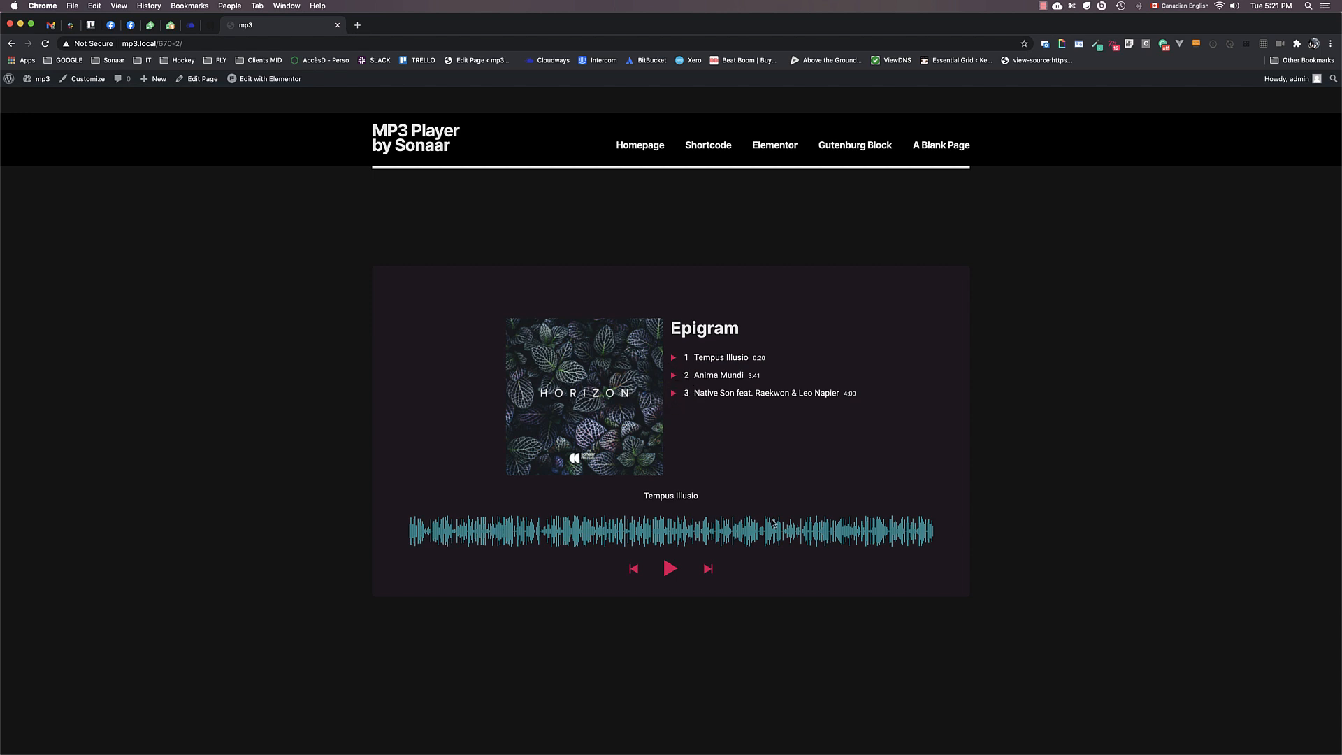
# - Edit the page in a new tab, setting hide_timeline to "true" in the shortcode, and update it and reload the live page
pyautogui.keyDown('super'); pyautogui.click(196, 80); pyautogui.keyUp('super')
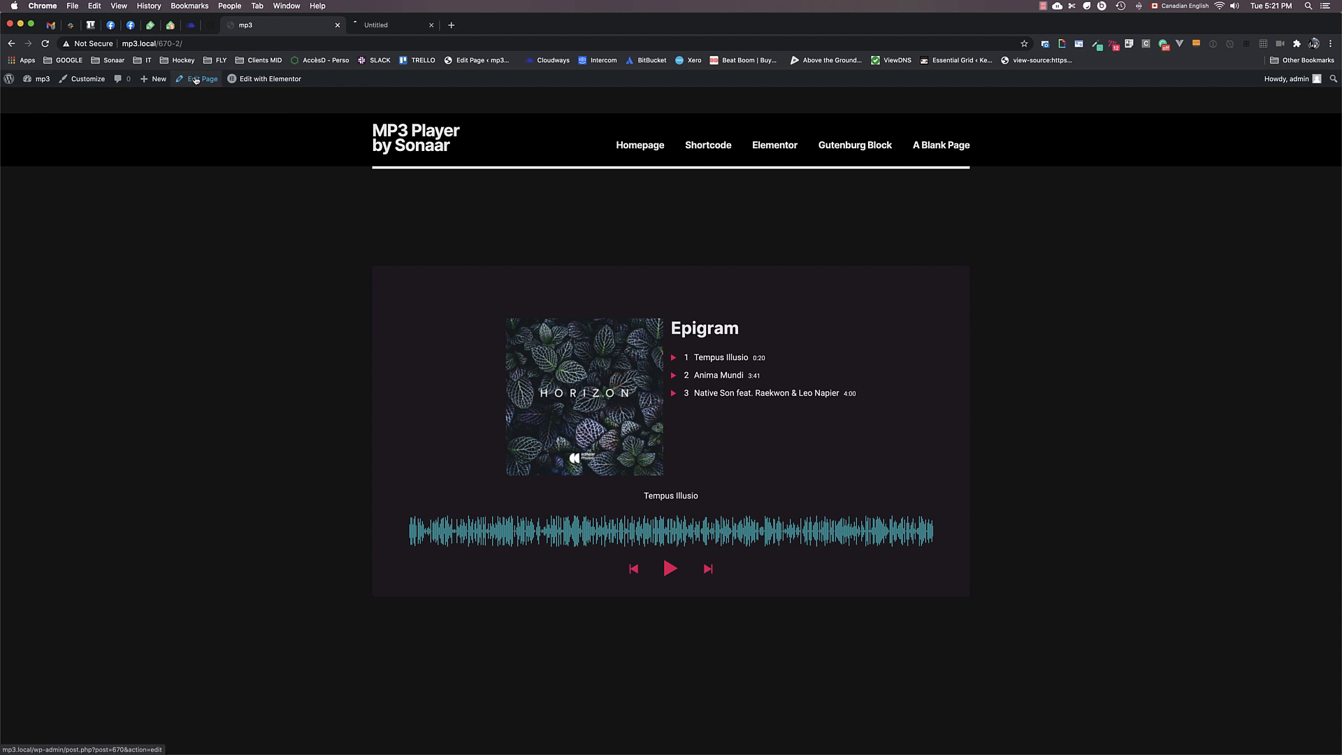
pyautogui.click(409, 26)
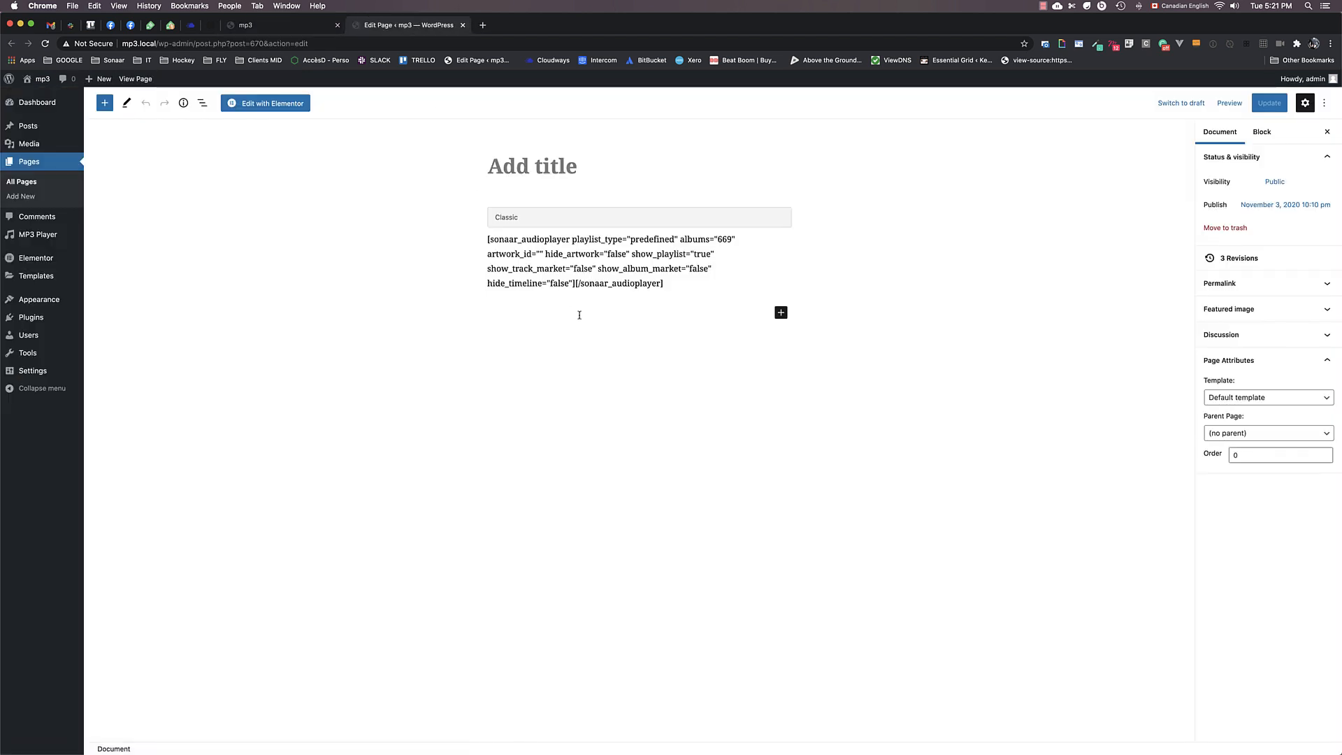
pyautogui.click(504, 290)
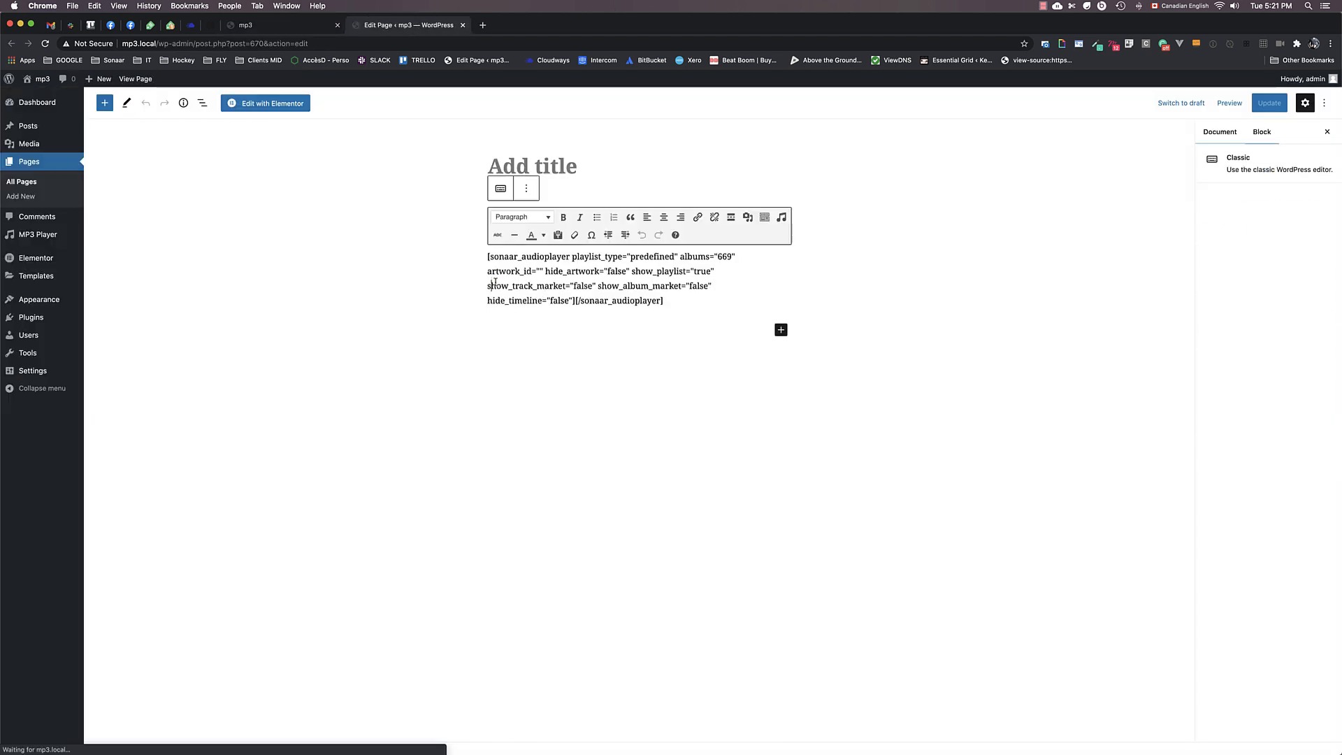
pyautogui.moveTo(496, 301); pyautogui.dragTo(523, 303)
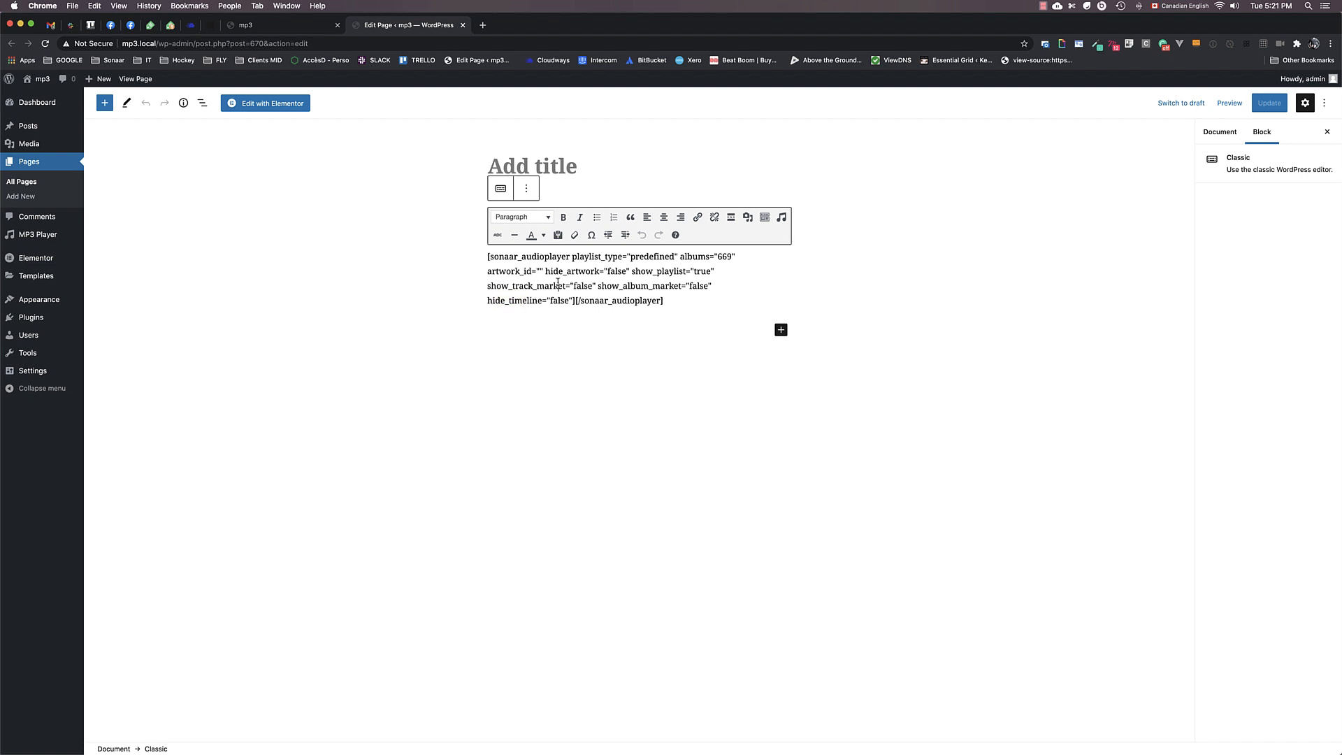
pyautogui.doubleClick(555, 301)
pyautogui.write('true')
pyautogui.doubleClick(702, 271)
pyautogui.doubleClick(557, 301)
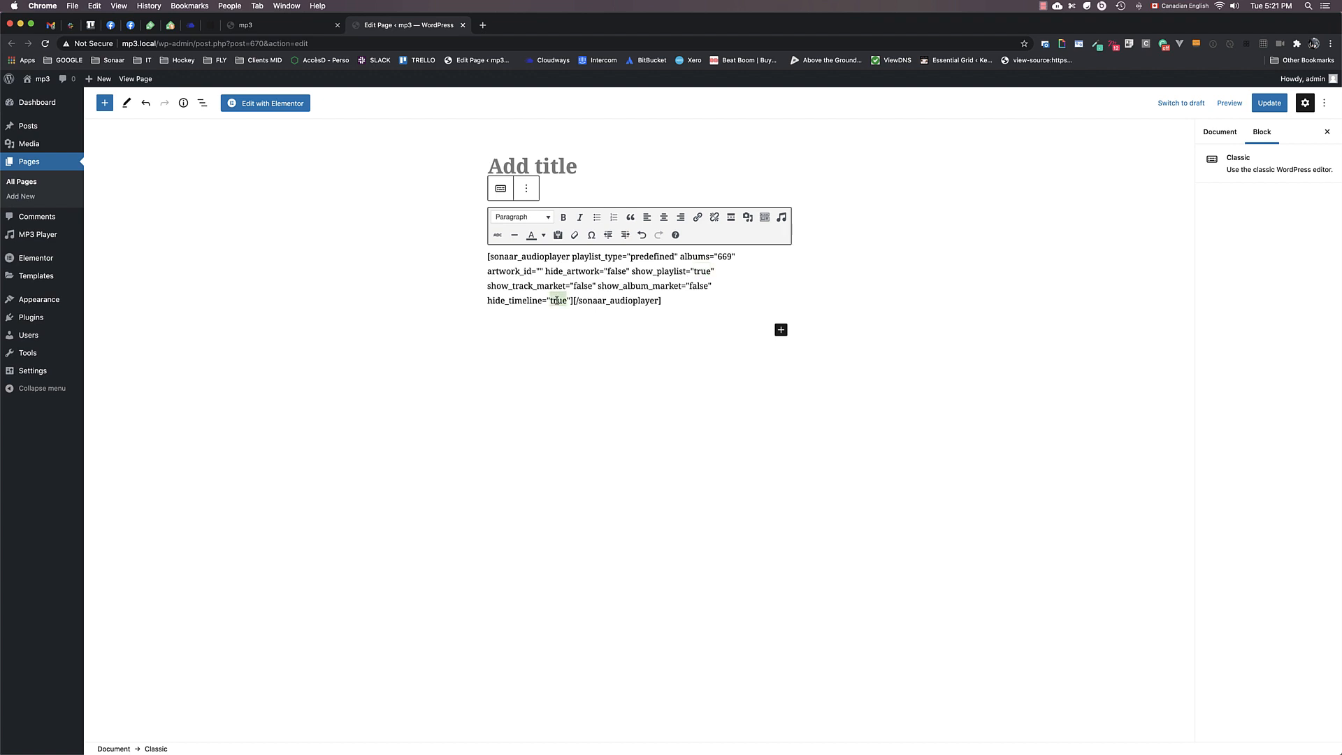
pyautogui.click(1270, 103)
pyautogui.click(296, 26)
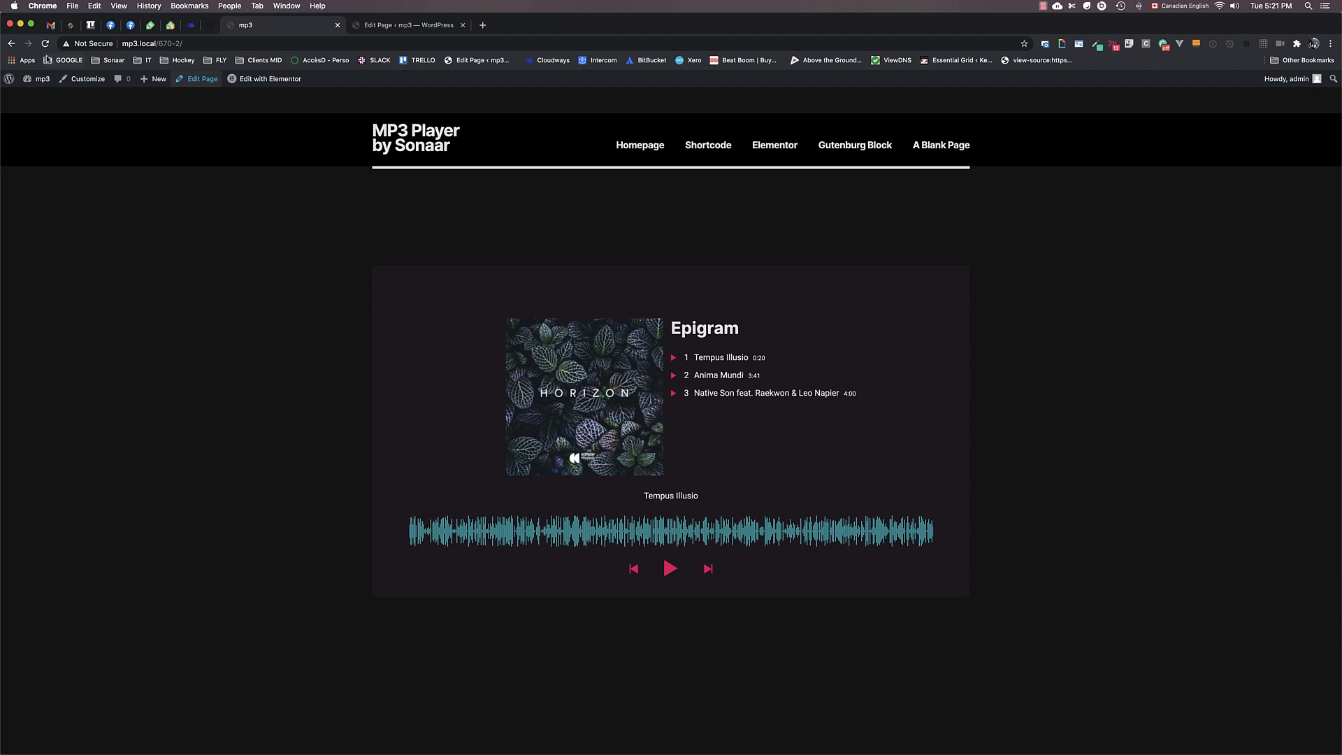
pyautogui.click(45, 44)
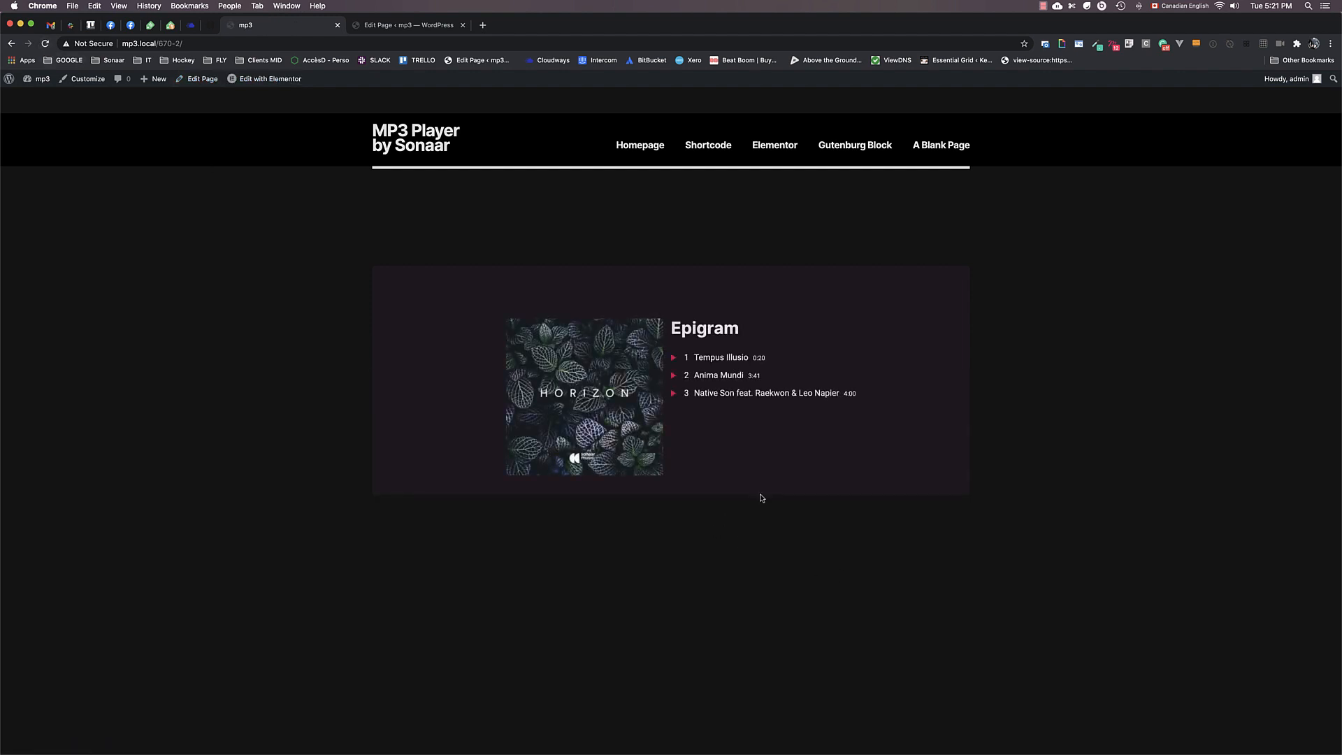
# - Set hide_artwork to "true" in the player shortcode, and update the page and reload its live view
pyautogui.click(390, 28)
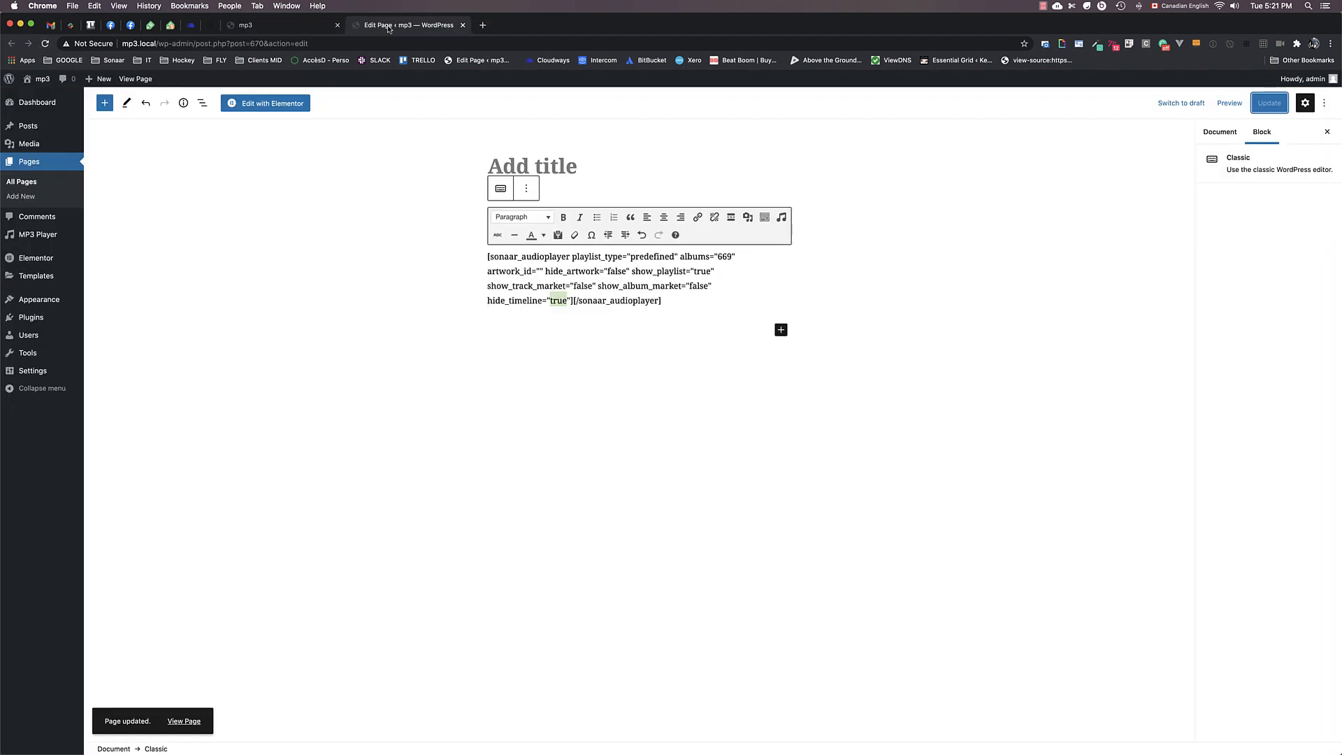
pyautogui.doubleClick(580, 272)
pyautogui.doubleClick(613, 271)
pyautogui.write('true')
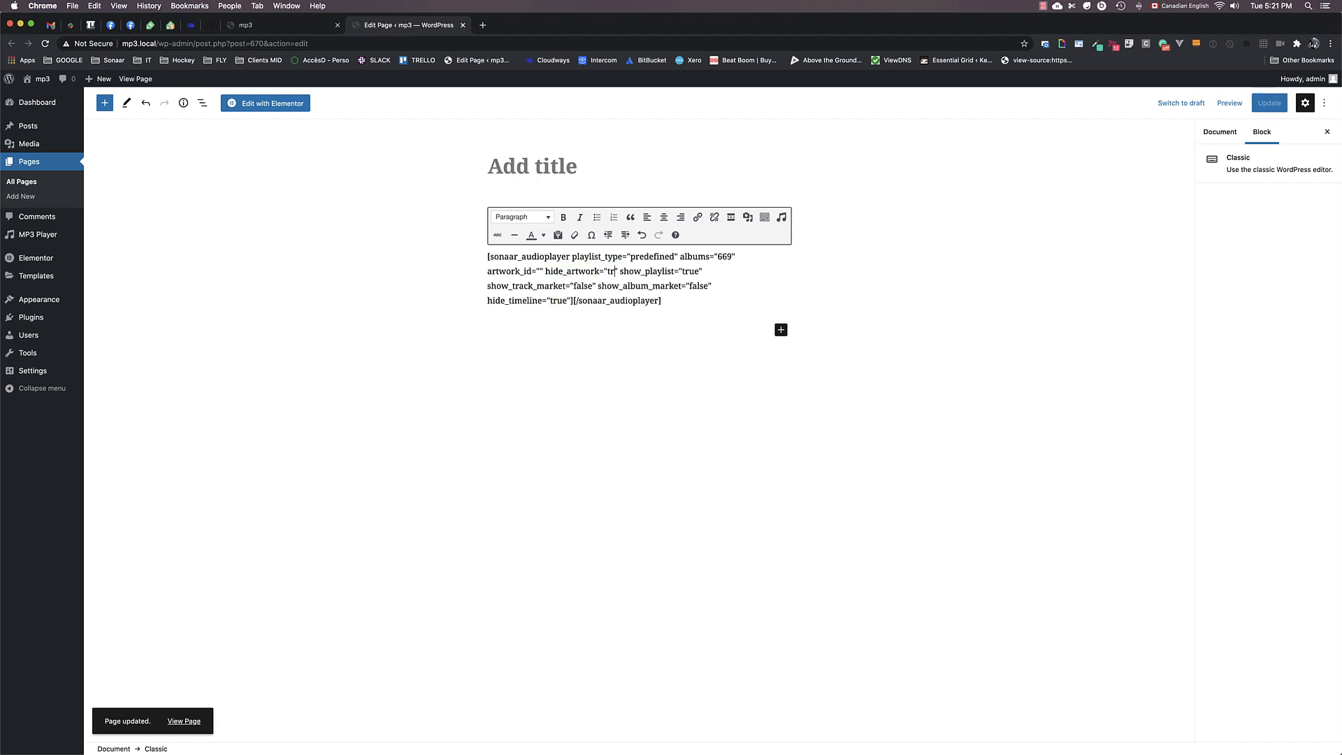
pyautogui.click(1269, 103)
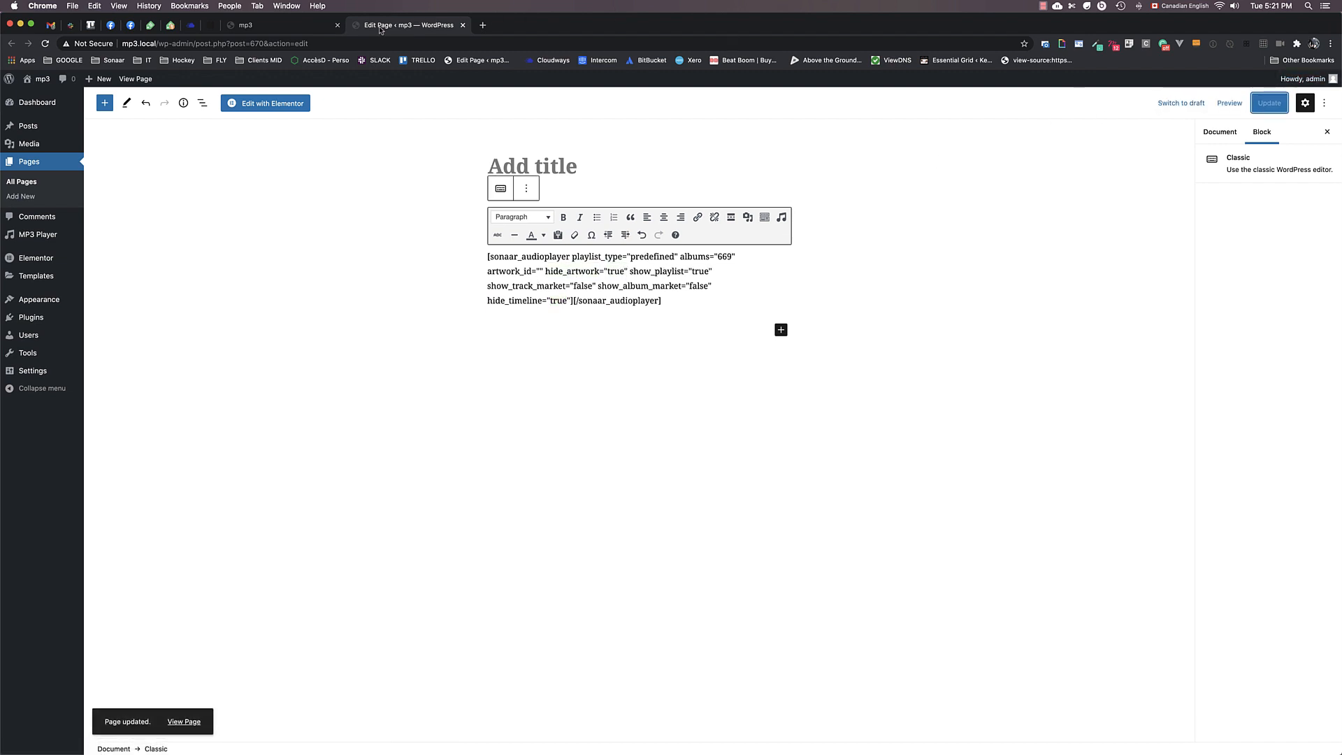
pyautogui.click(273, 26)
pyautogui.click(46, 43)
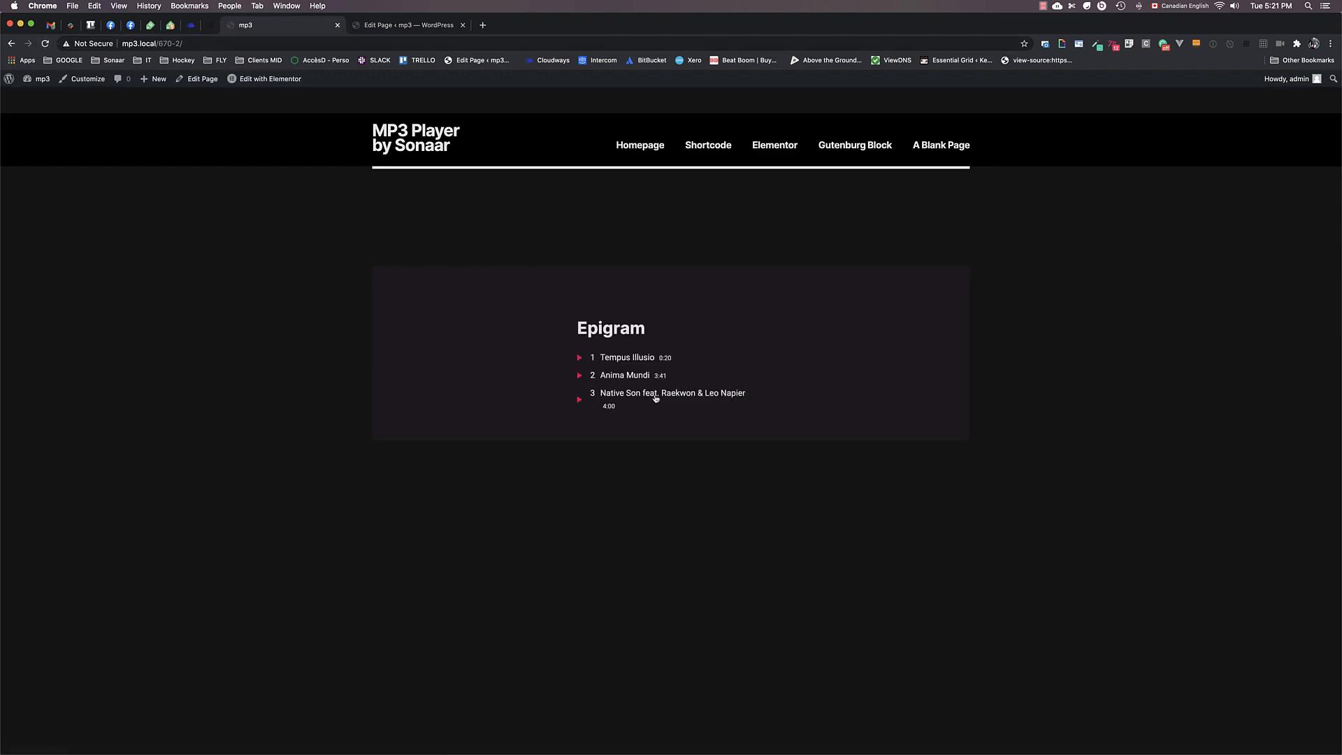
pyautogui.click(1043, 5)
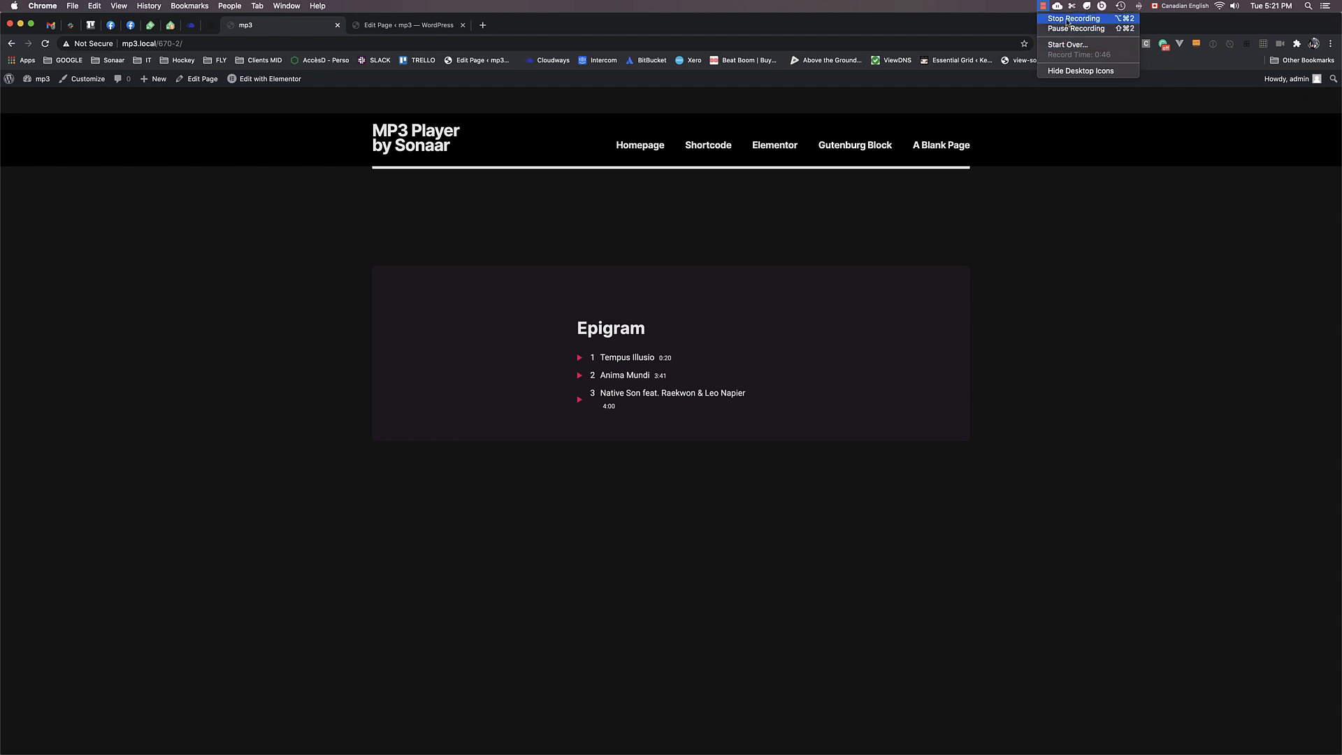
pyautogui.click(1067, 19)
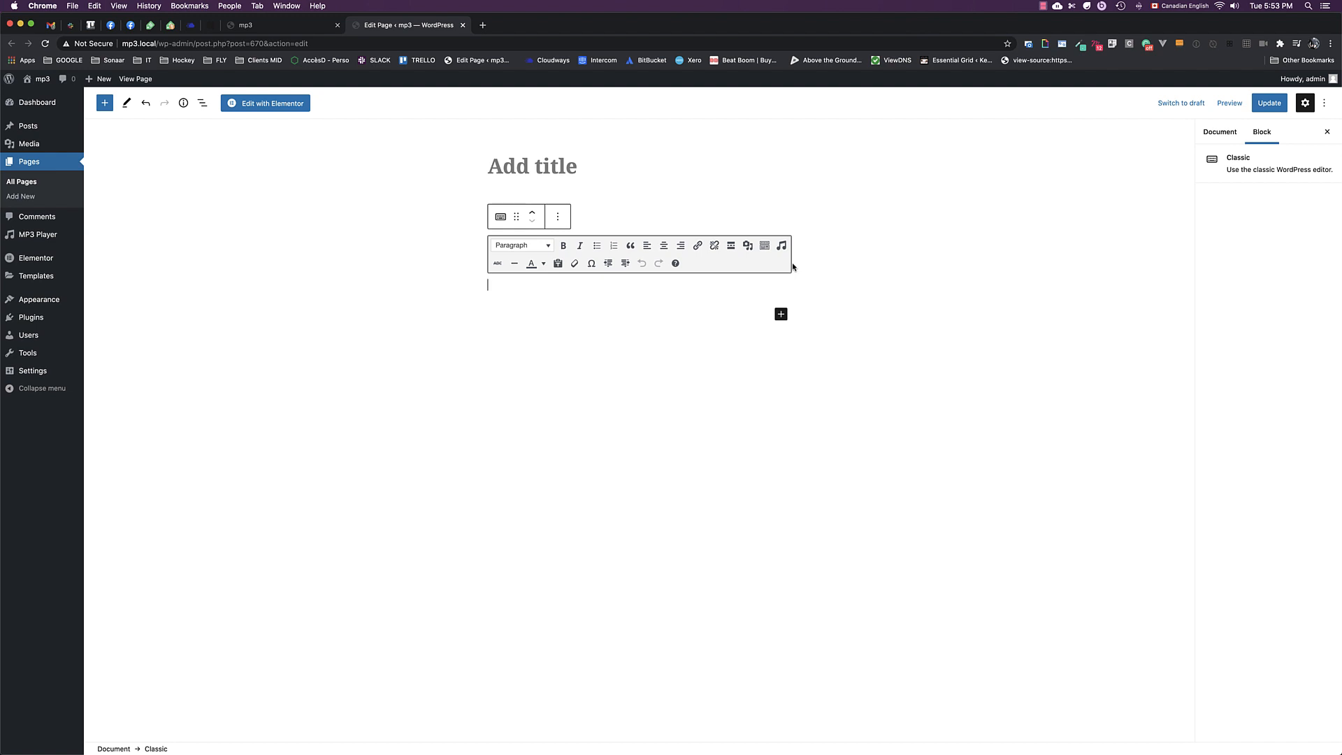
# - Start a new MP3 player shortcode of type "Audio URL inputs (advanced)" with the playlist title "My Great Playlist"
pyautogui.click(782, 246)
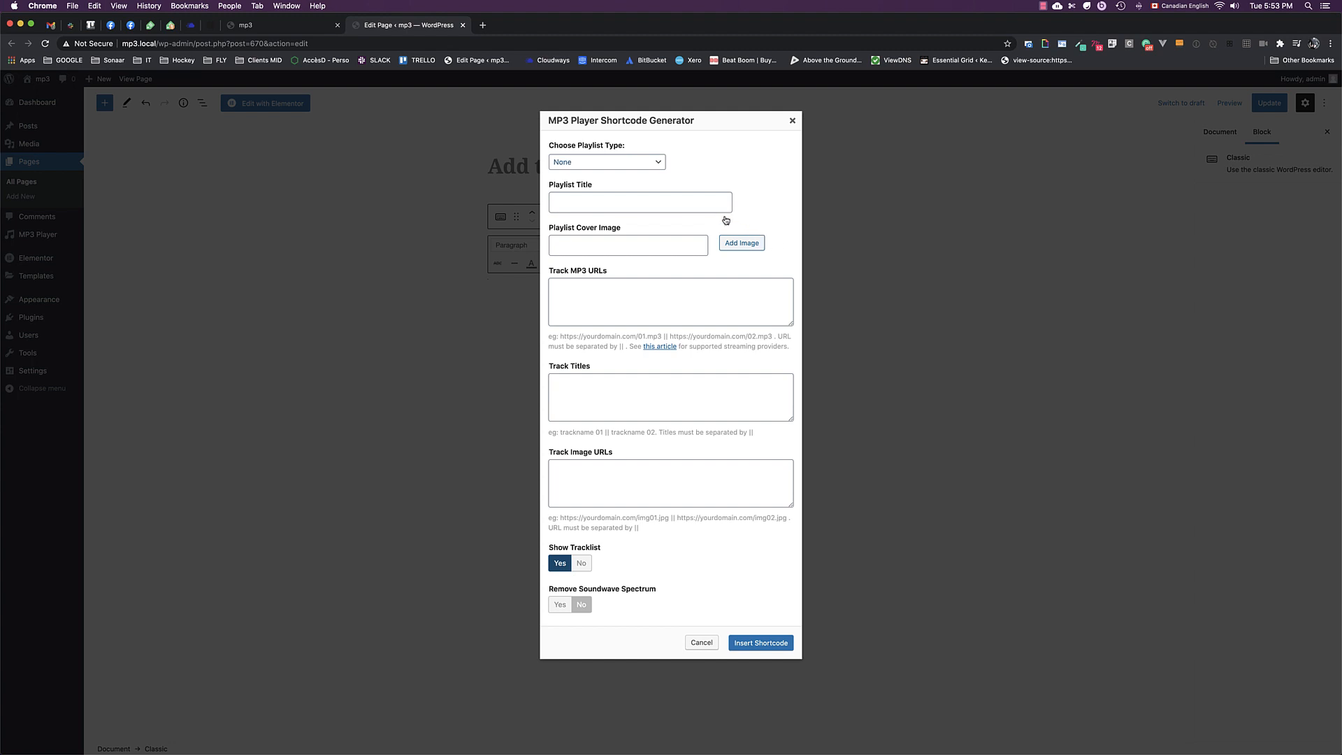
pyautogui.click(604, 163)
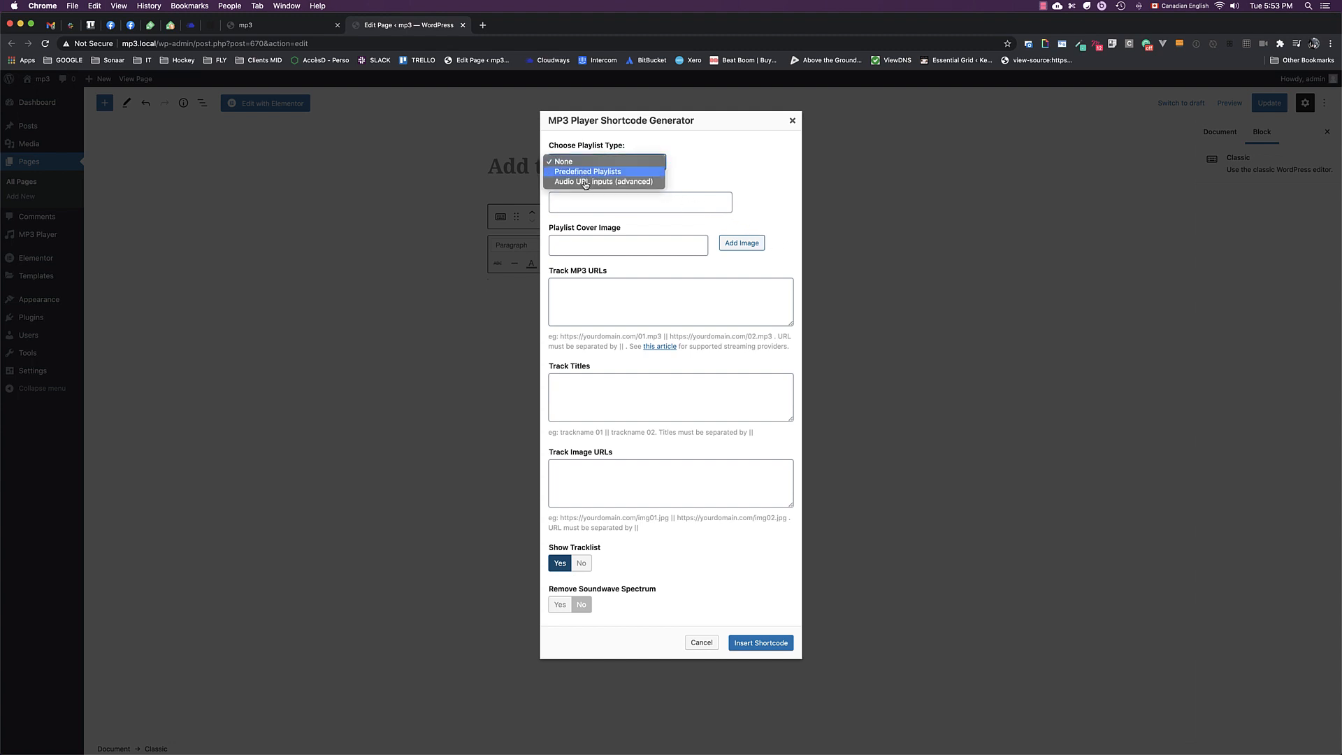
pyautogui.click(585, 184)
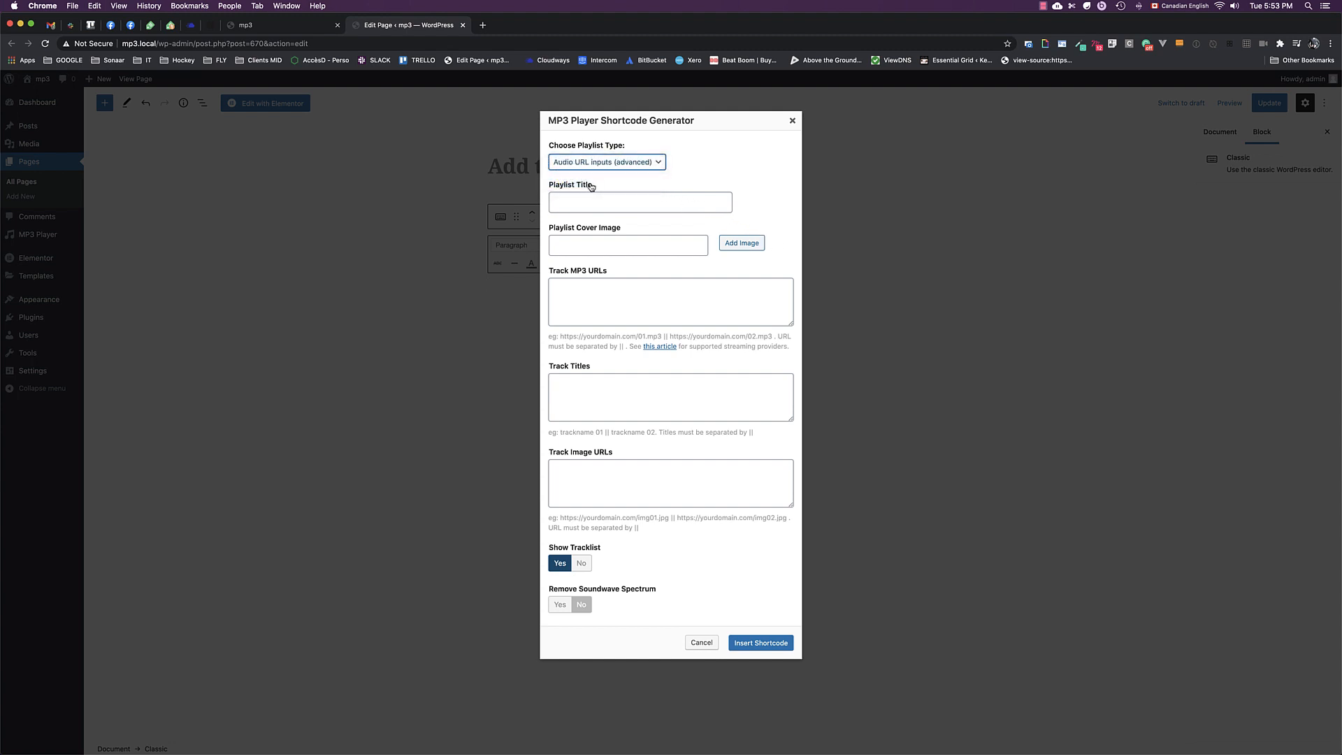
pyautogui.click(618, 203)
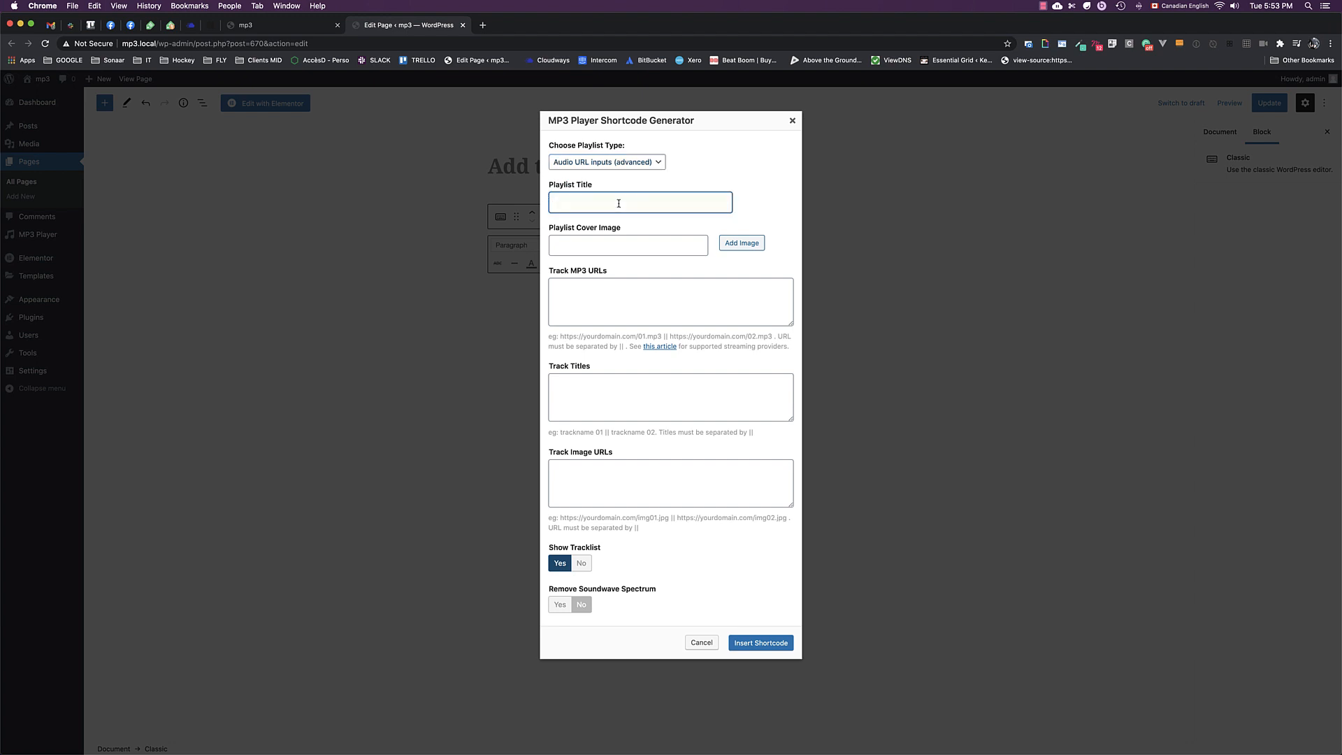
pyautogui.write('My Great Playlist')
# - Set the playlist cover image to Ultrasonic_square.jpg from the media library
pyautogui.click(743, 244)
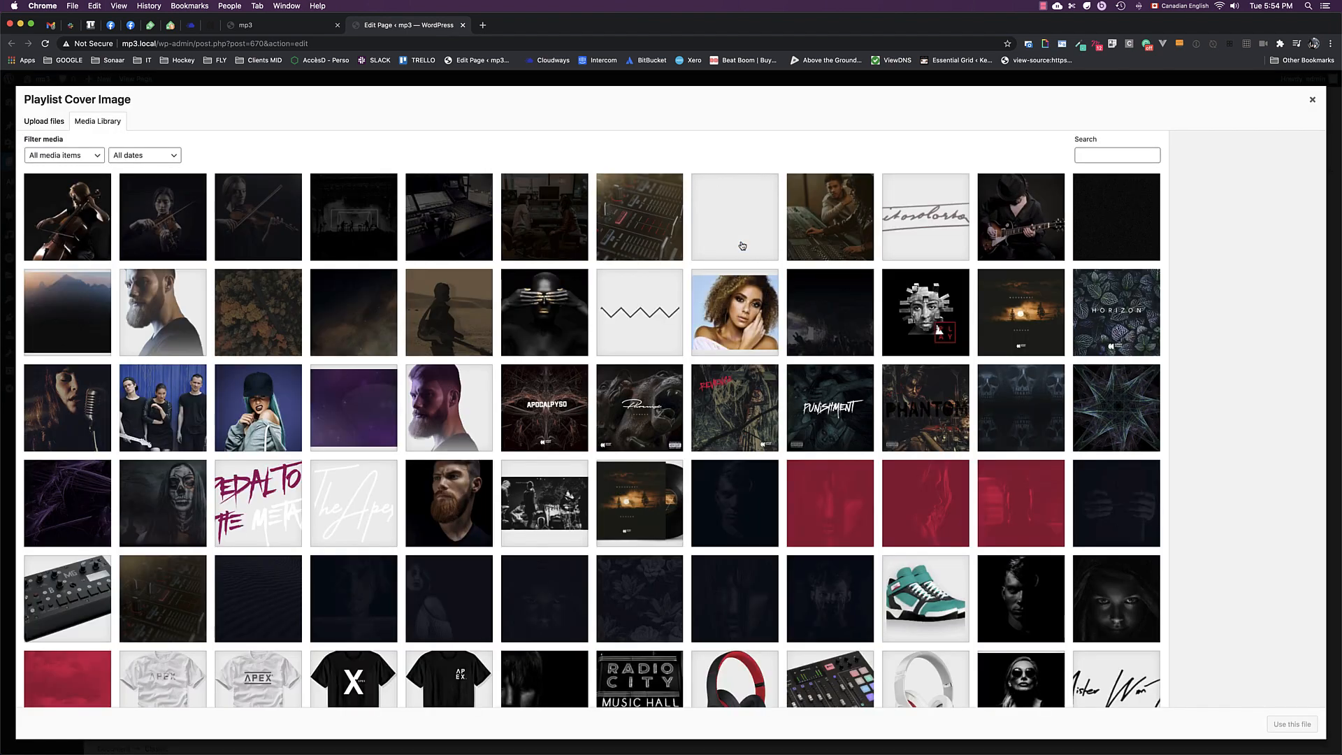
pyautogui.click(258, 410)
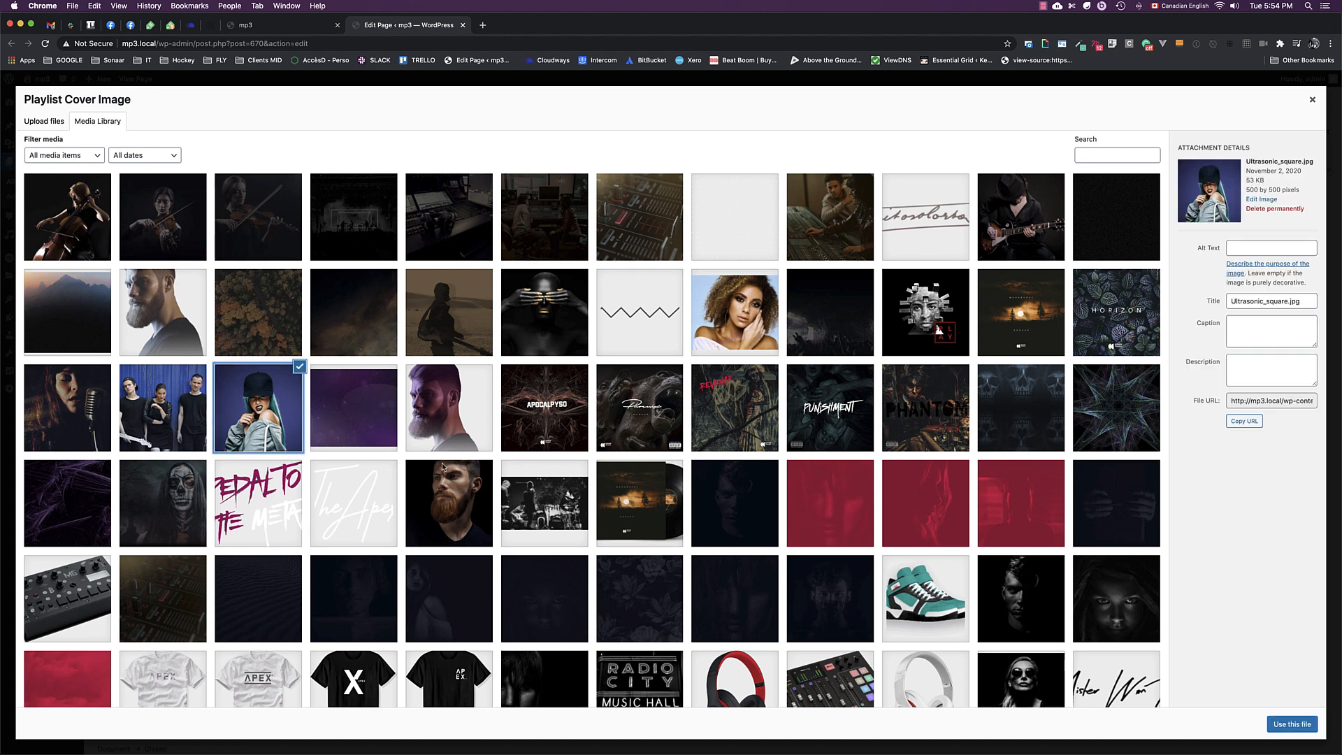
pyautogui.click(1292, 724)
pyautogui.click(627, 303)
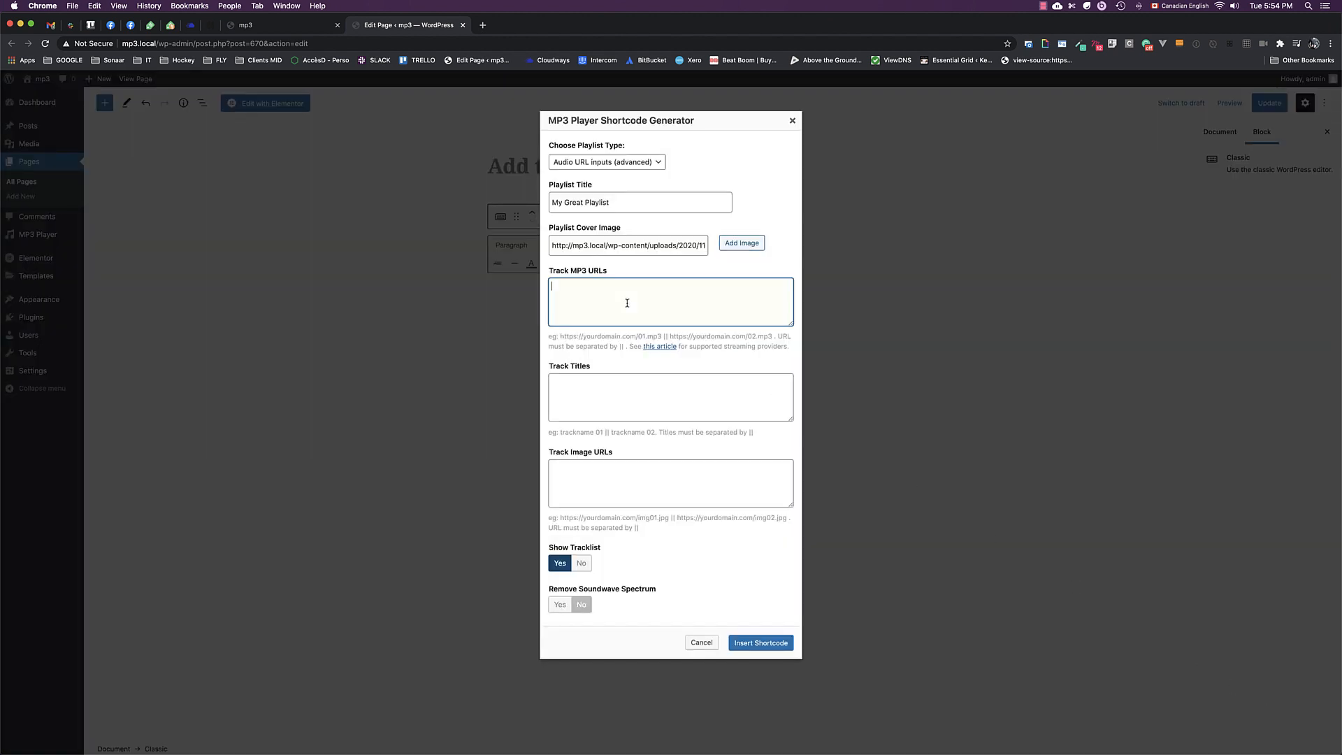
pyautogui.press('super+shift+v')
pyautogui.press('Return')
pyautogui.write('||')
pyautogui.write('http://mp3.local/wp-content/uploads/2020/11/01.mp3')
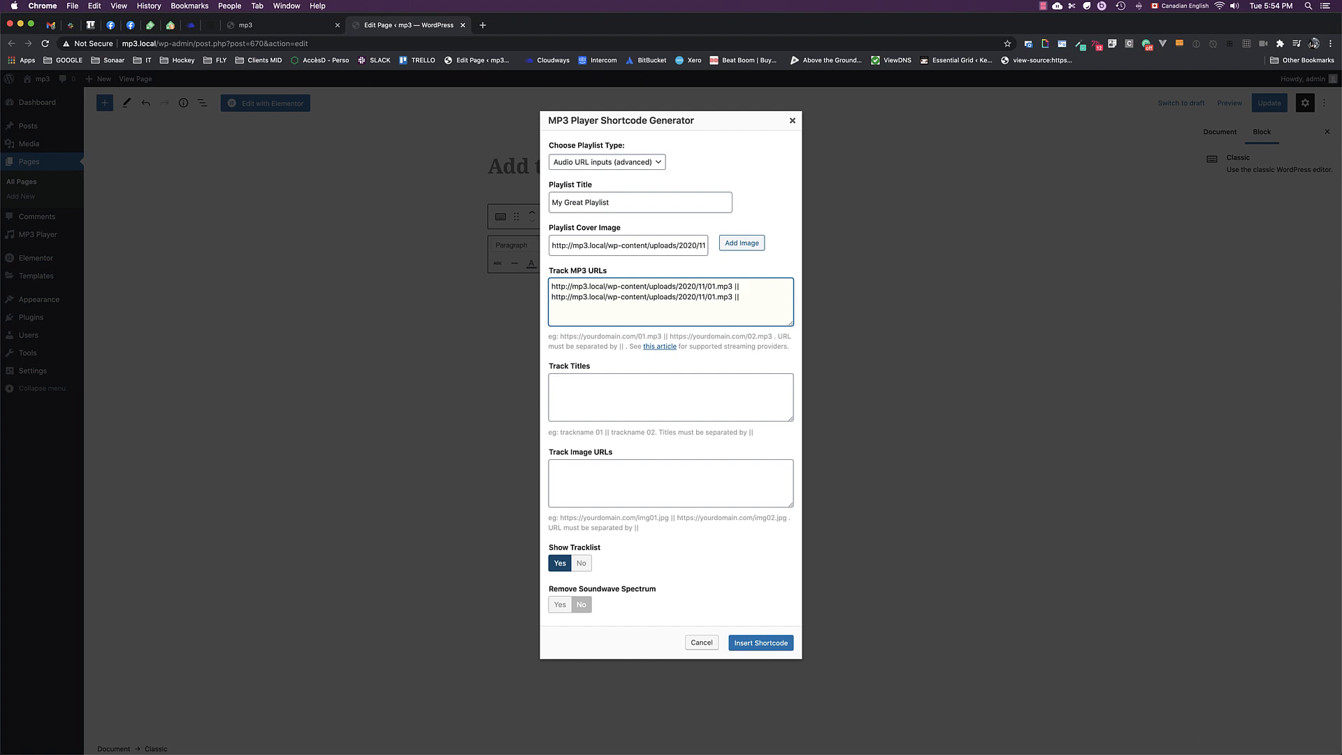
pyautogui.write('http://mp3.local/wp-content/uploads/2020/11/01.mp3')
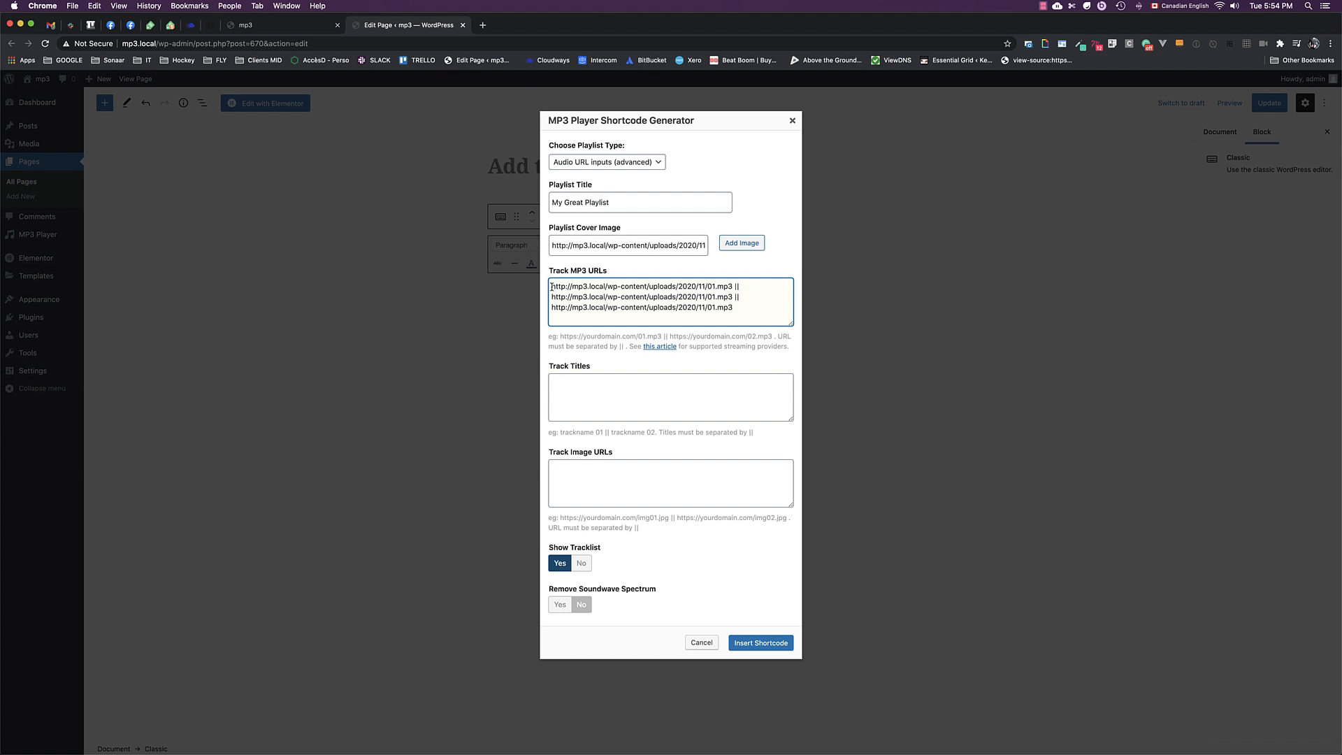
pyautogui.moveTo(552, 286); pyautogui.dragTo(733, 286)
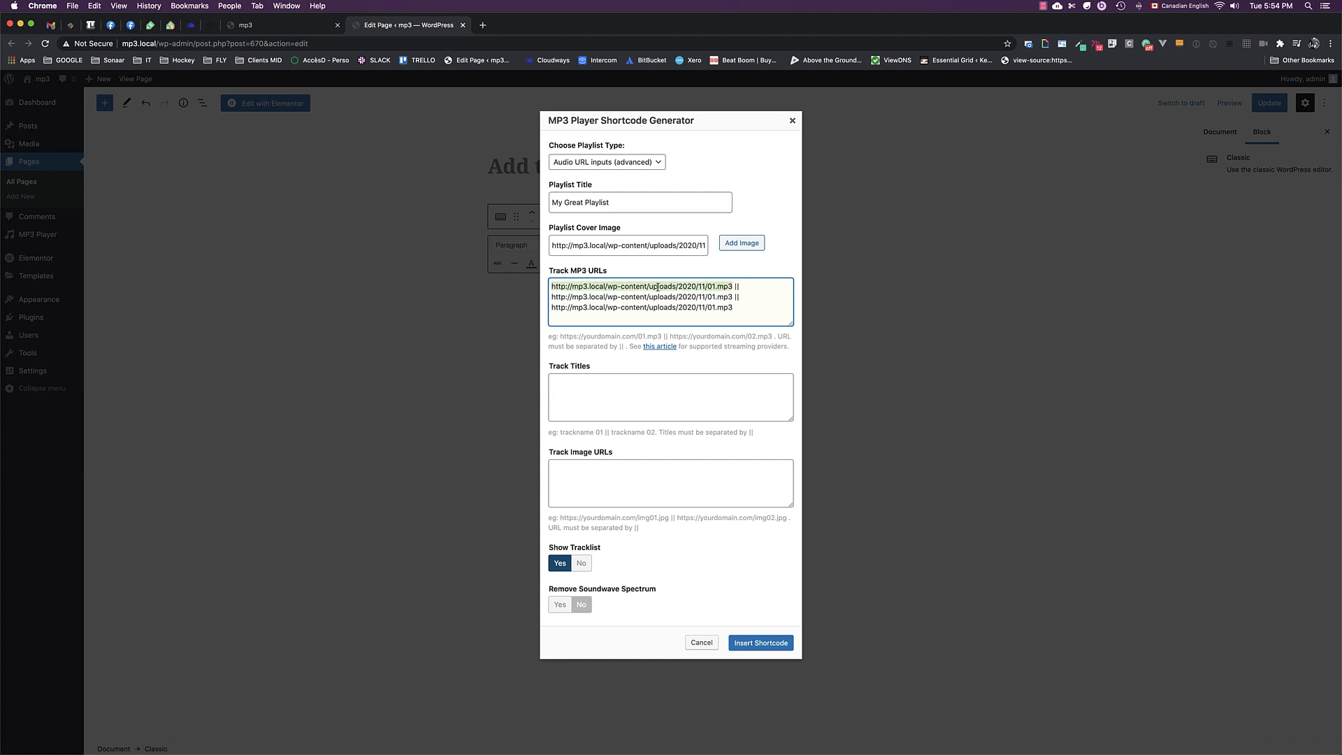
pyautogui.click(745, 287)
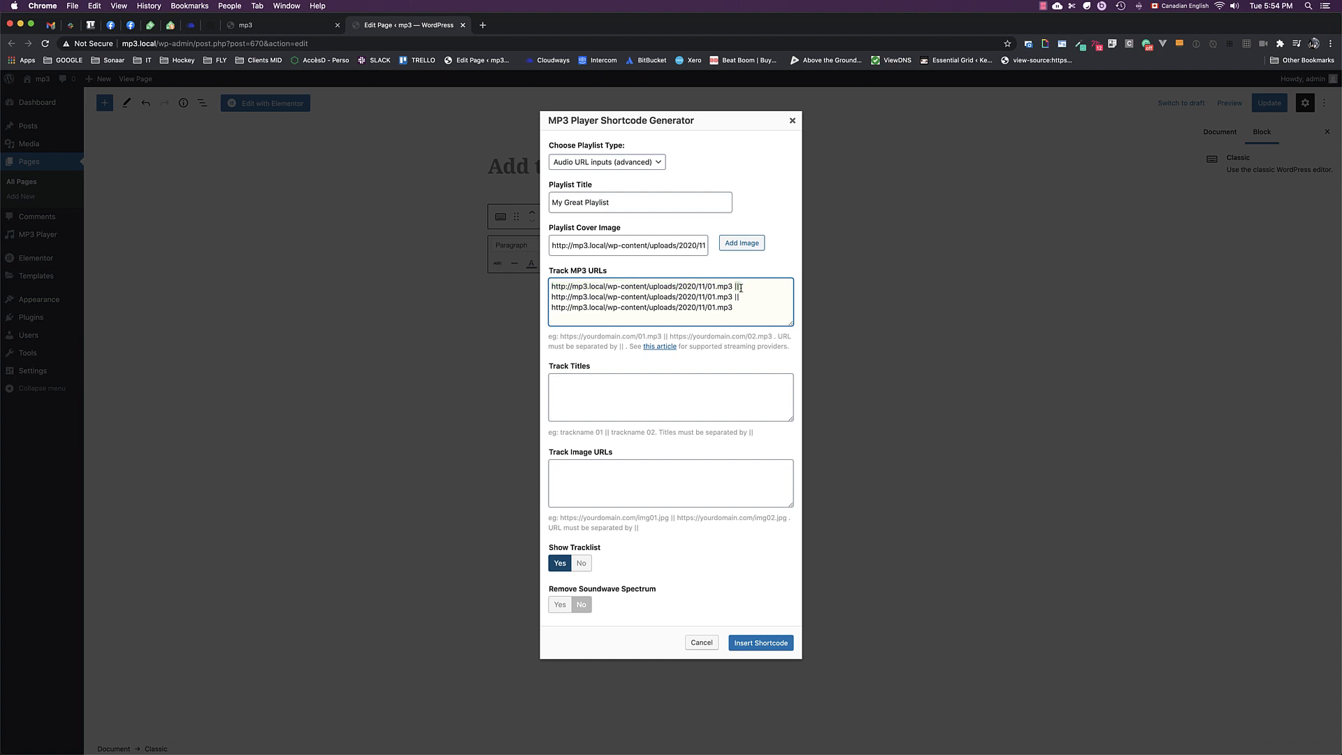
# - Enter the track titles "Track Number 01 || Track Number 02 || My last track Title" and keep the tracklist shown
pyautogui.click(607, 387)
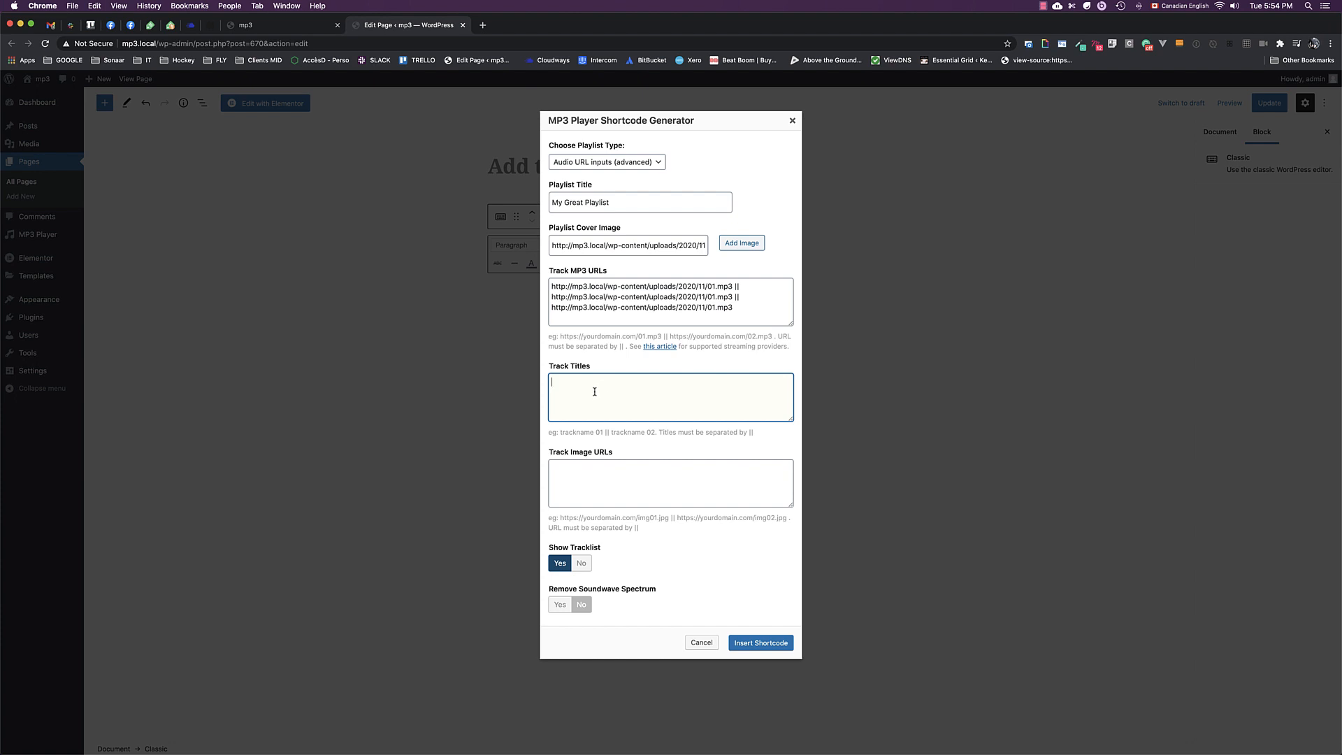
pyautogui.write('Track Number 01 || Track Number 02 || My last track Title')
pyautogui.click(580, 565)
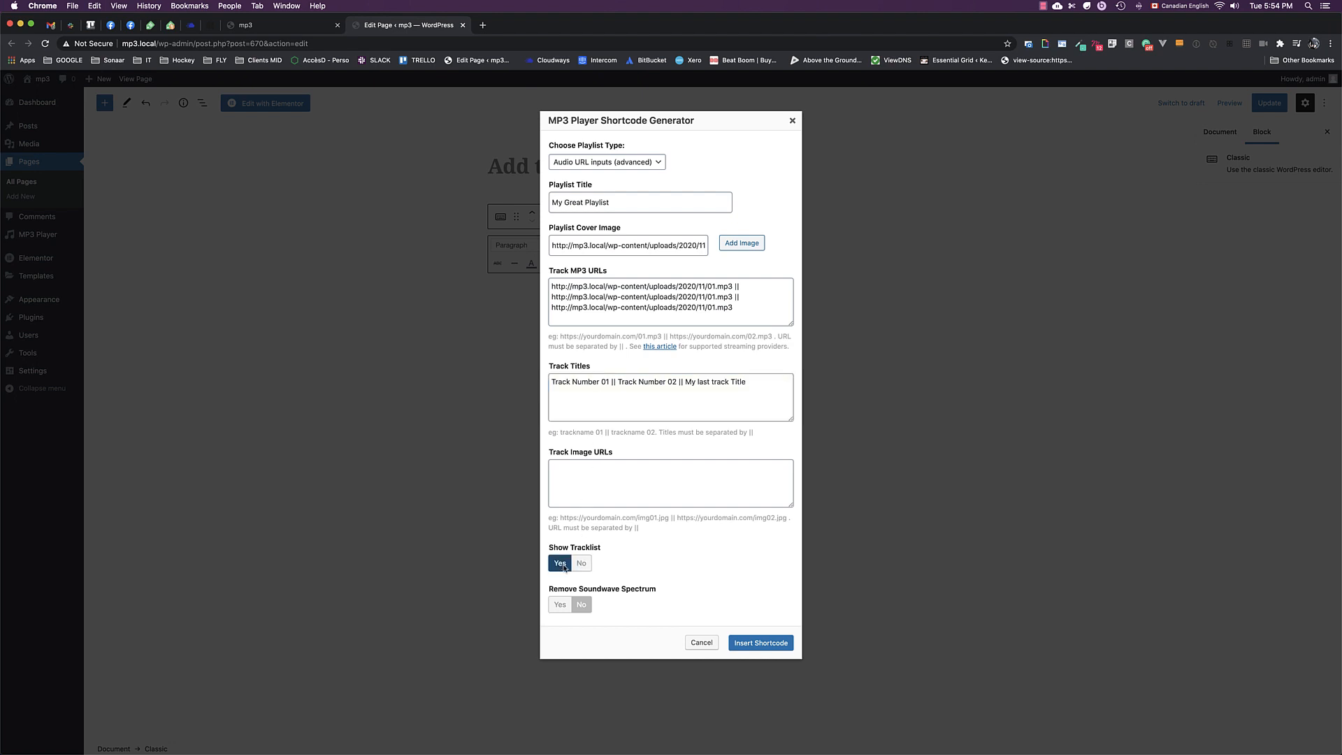
# - Insert the audio-URL player shortcode with the tracklist shown into the page content and update the page
pyautogui.click(562, 566)
pyautogui.click(769, 643)
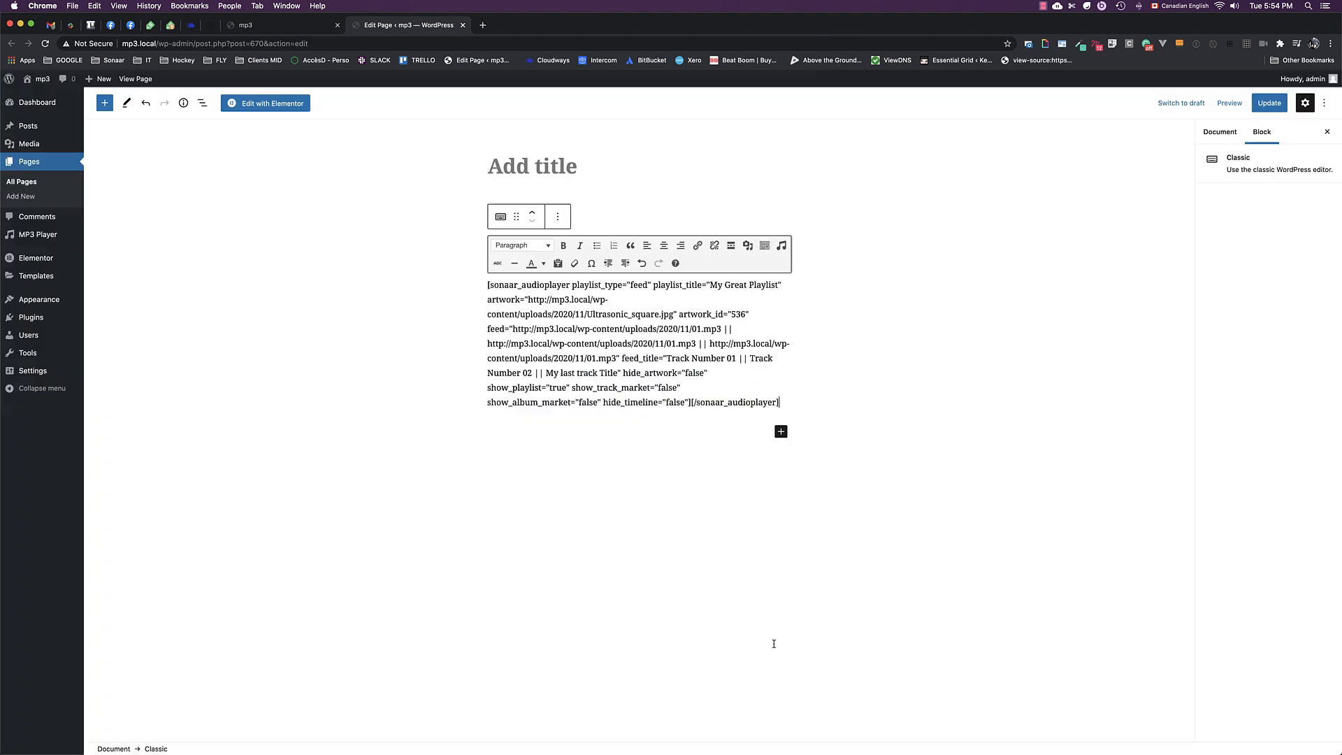
pyautogui.click(1269, 102)
# - Reload the published page and play Track Number 01 in the My Great Playlist player
pyautogui.click(272, 25)
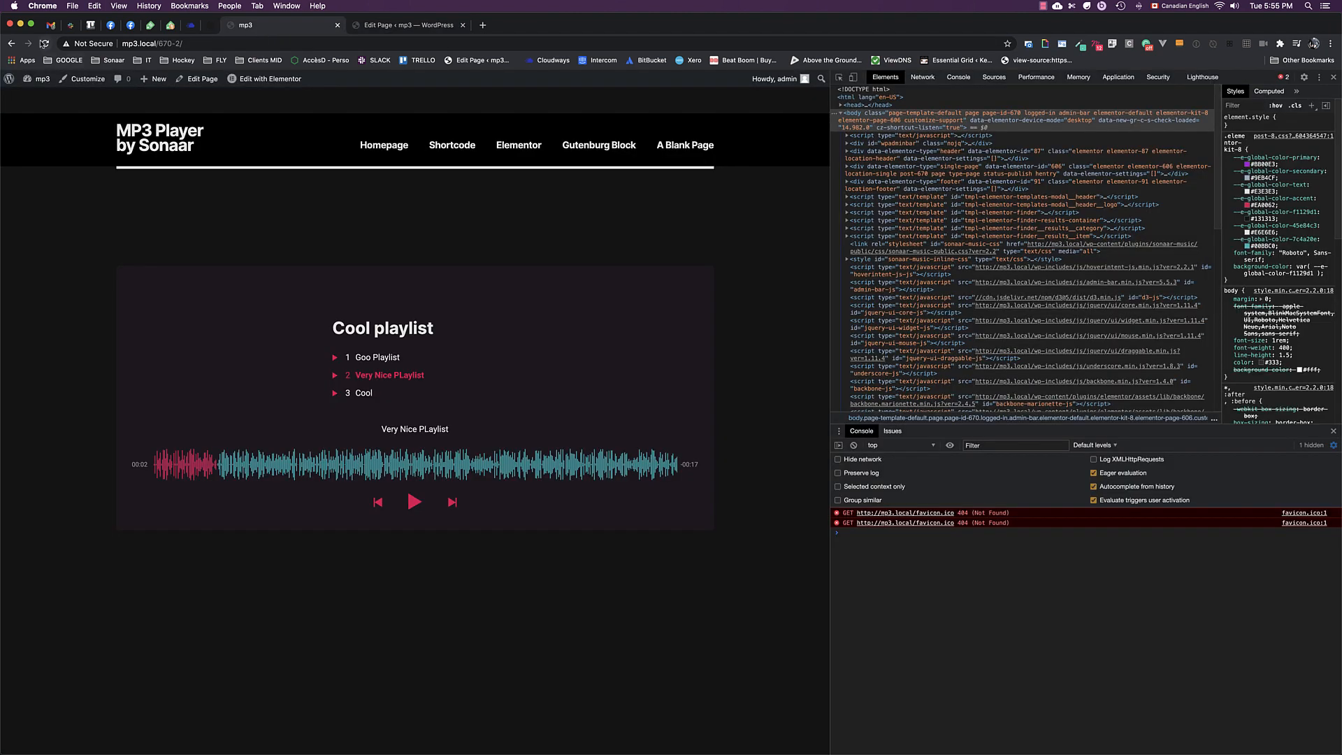
pyautogui.click(44, 44)
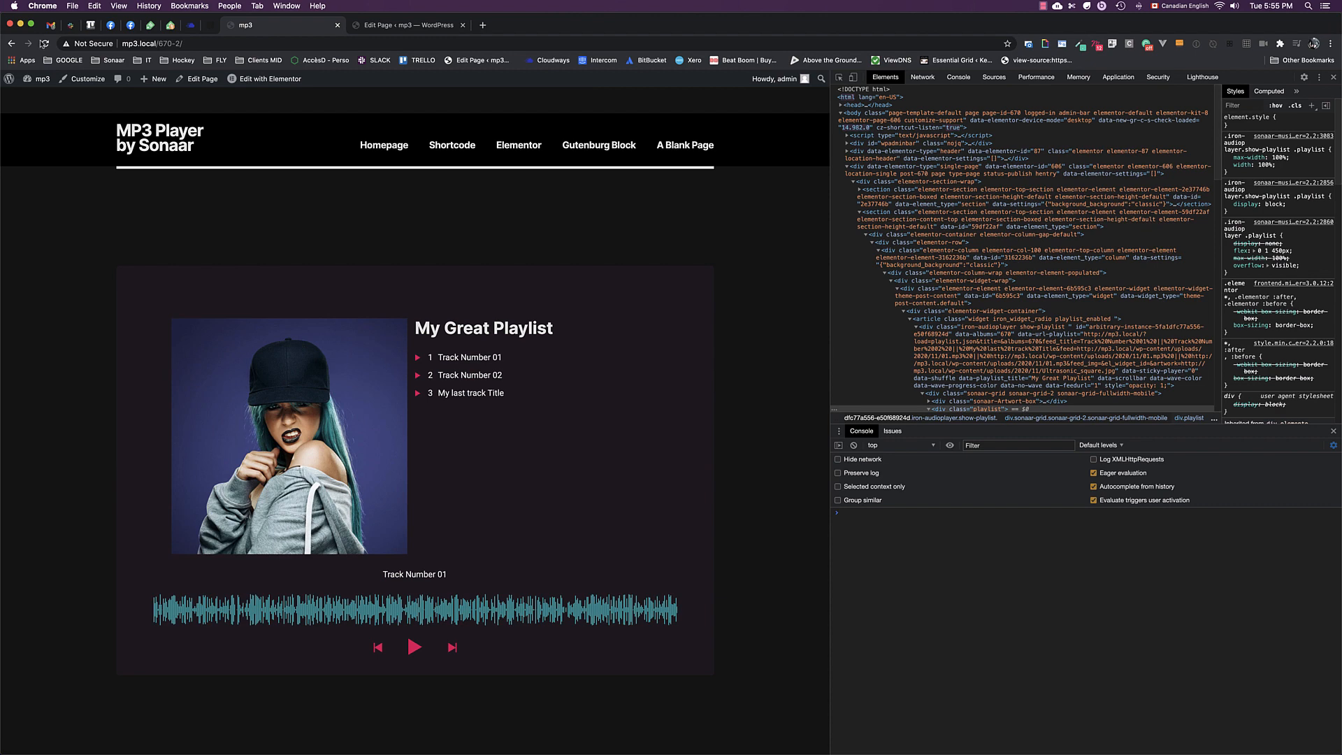
pyautogui.click(465, 357)
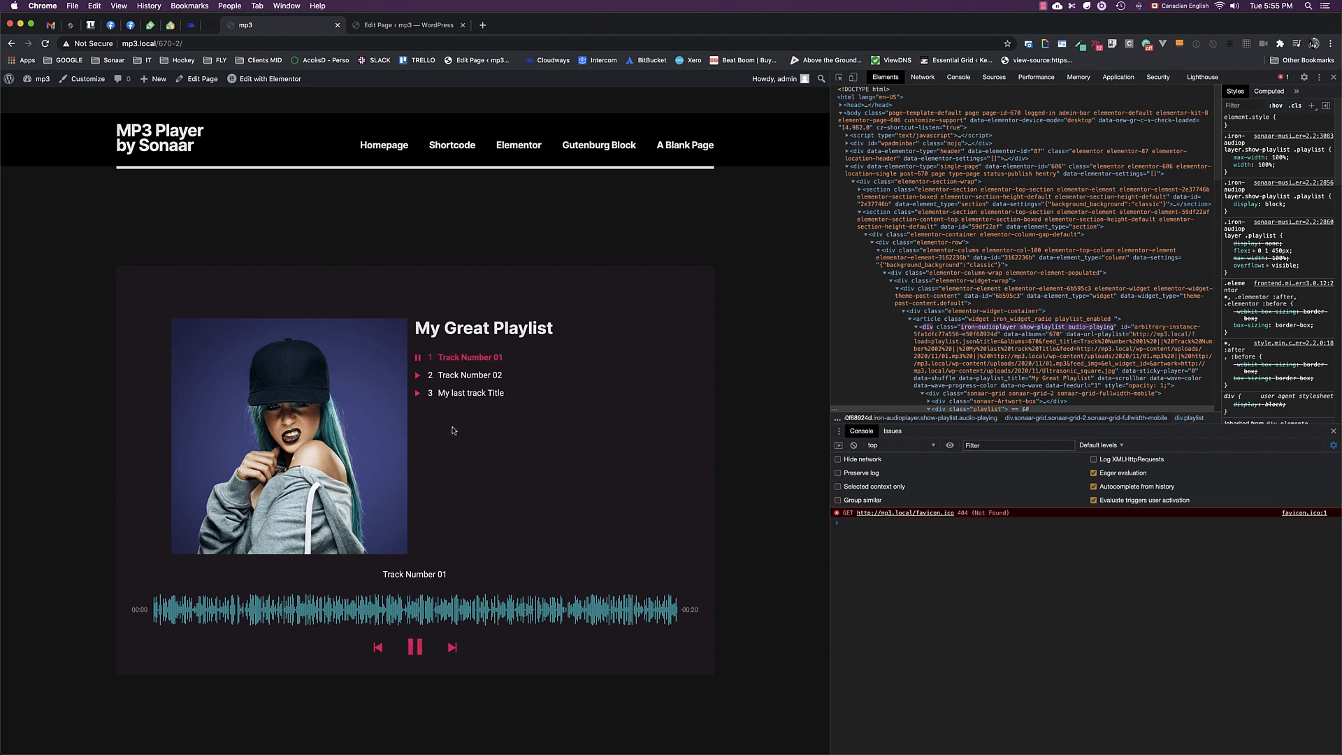
pyautogui.click(427, 605)
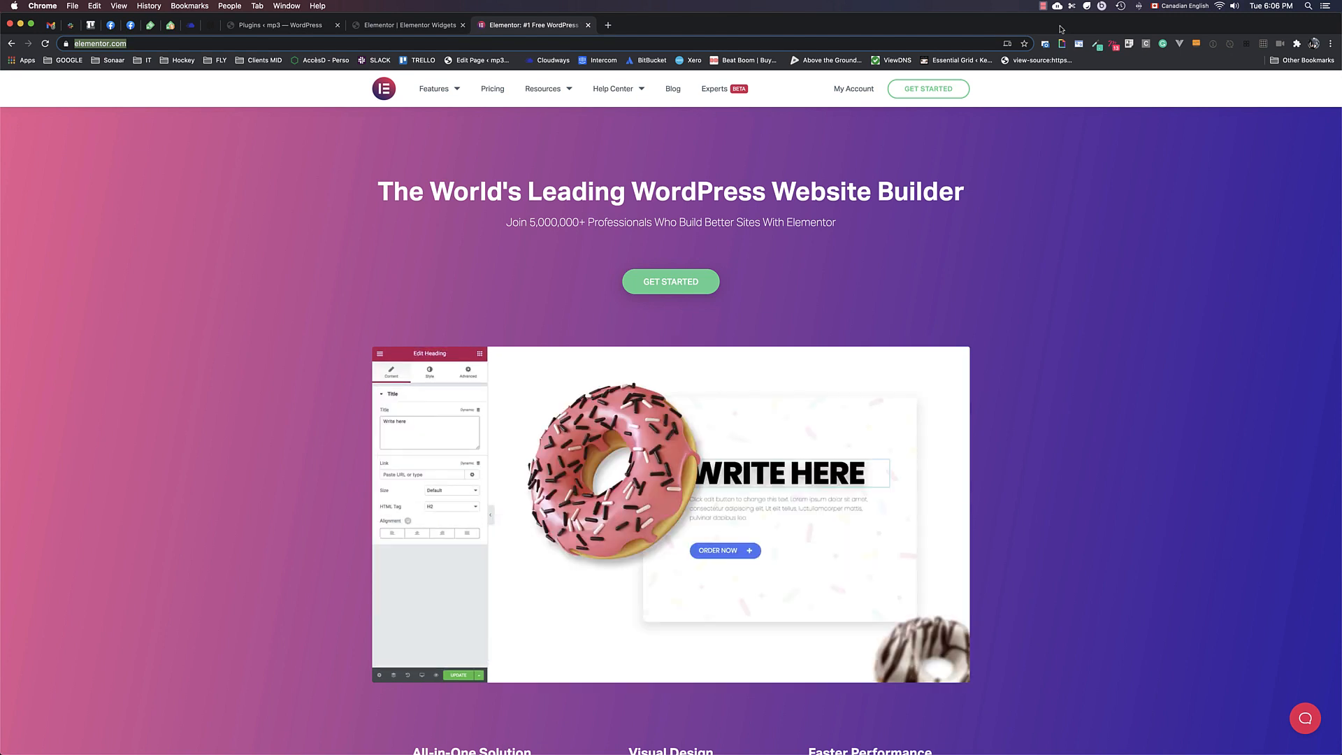
# - Find the Elementor Website Builder plugin by searching the WordPress plugin directory for "Elementor", and install and activate it
pyautogui.click(151, 43)
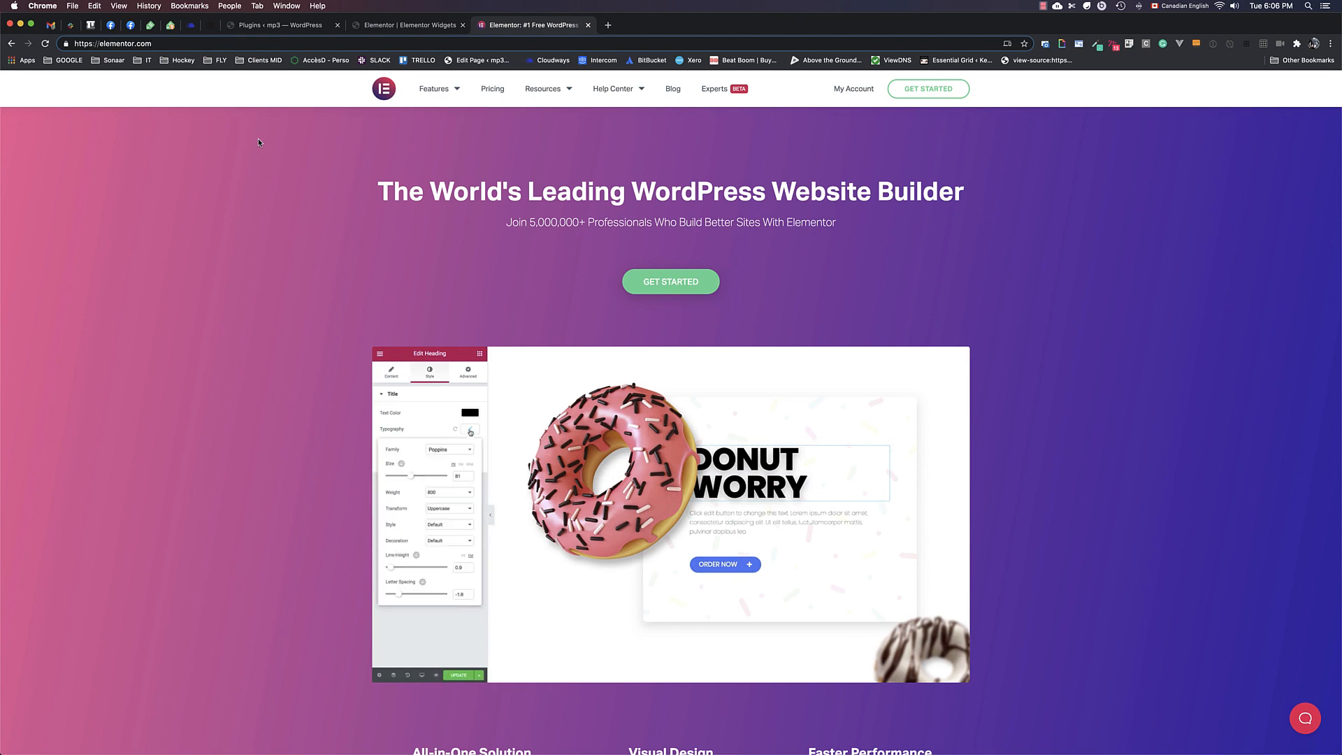
pyautogui.click(273, 28)
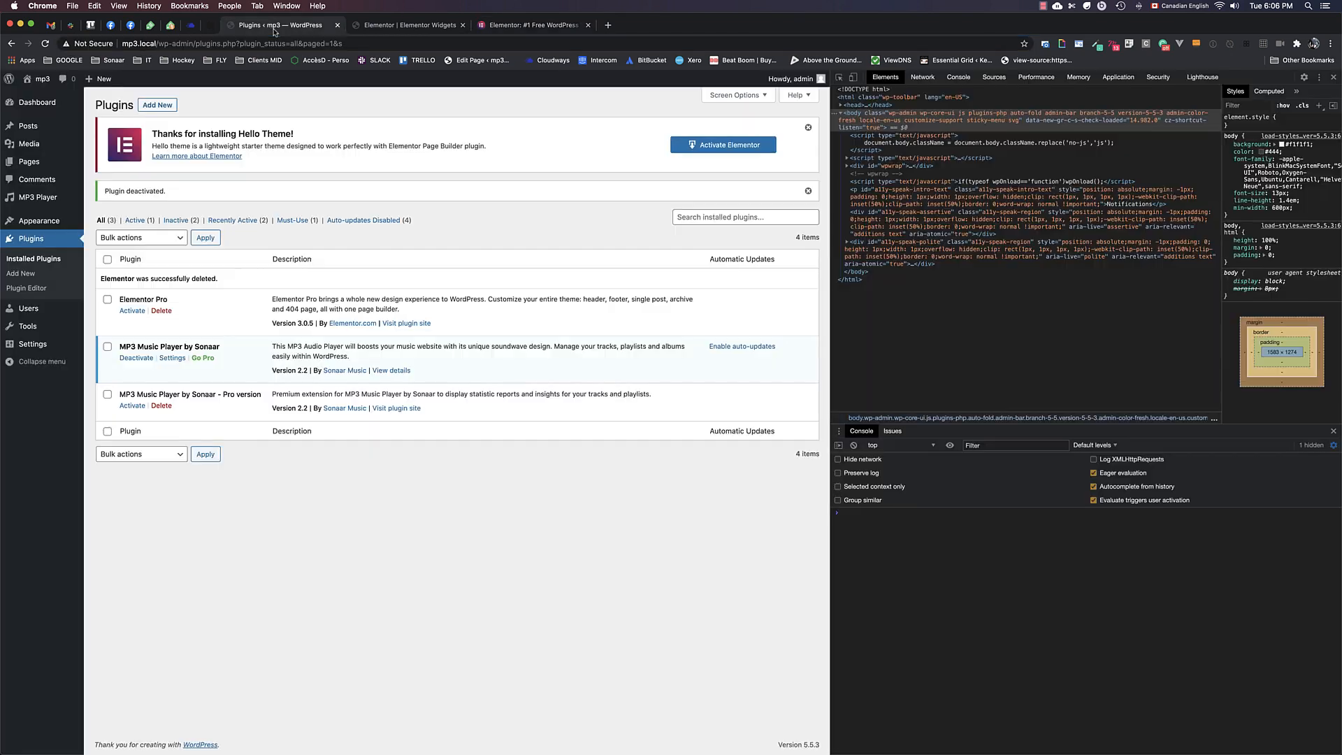
pyautogui.click(158, 107)
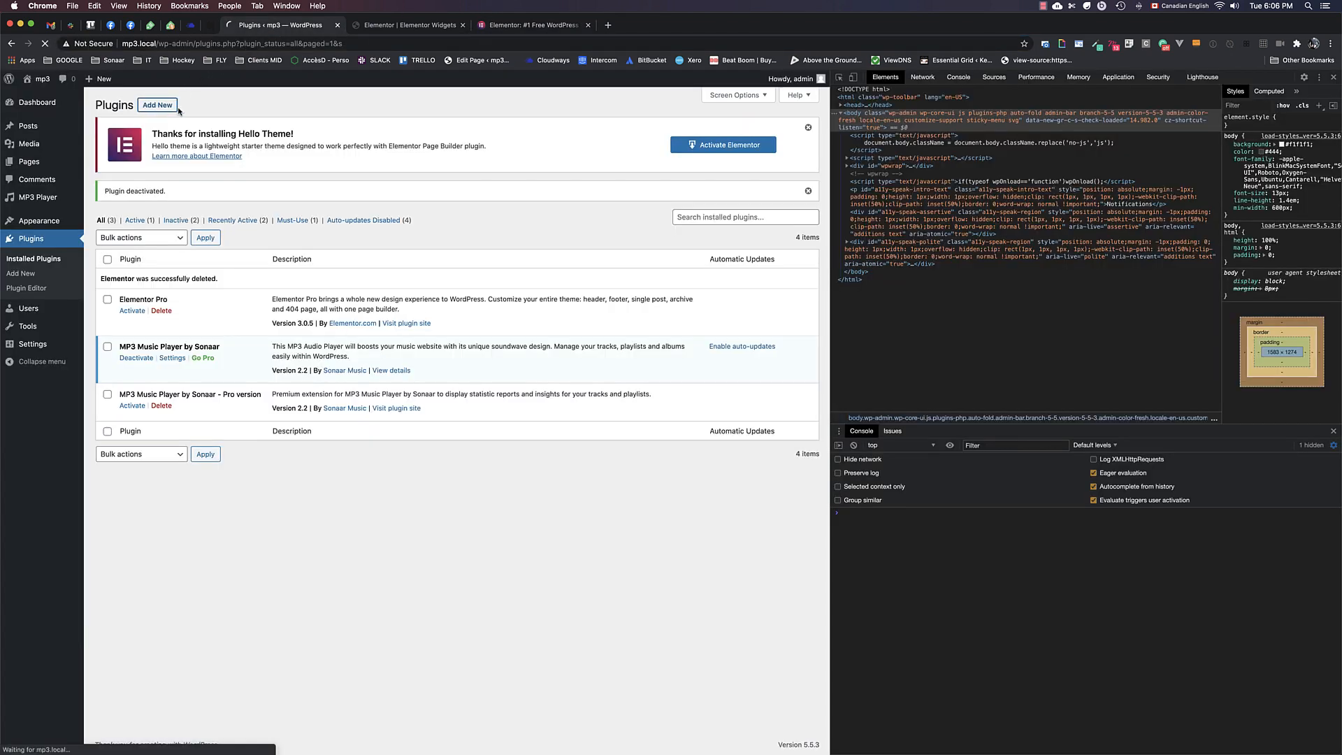
pyautogui.click(749, 198)
pyautogui.write('E')
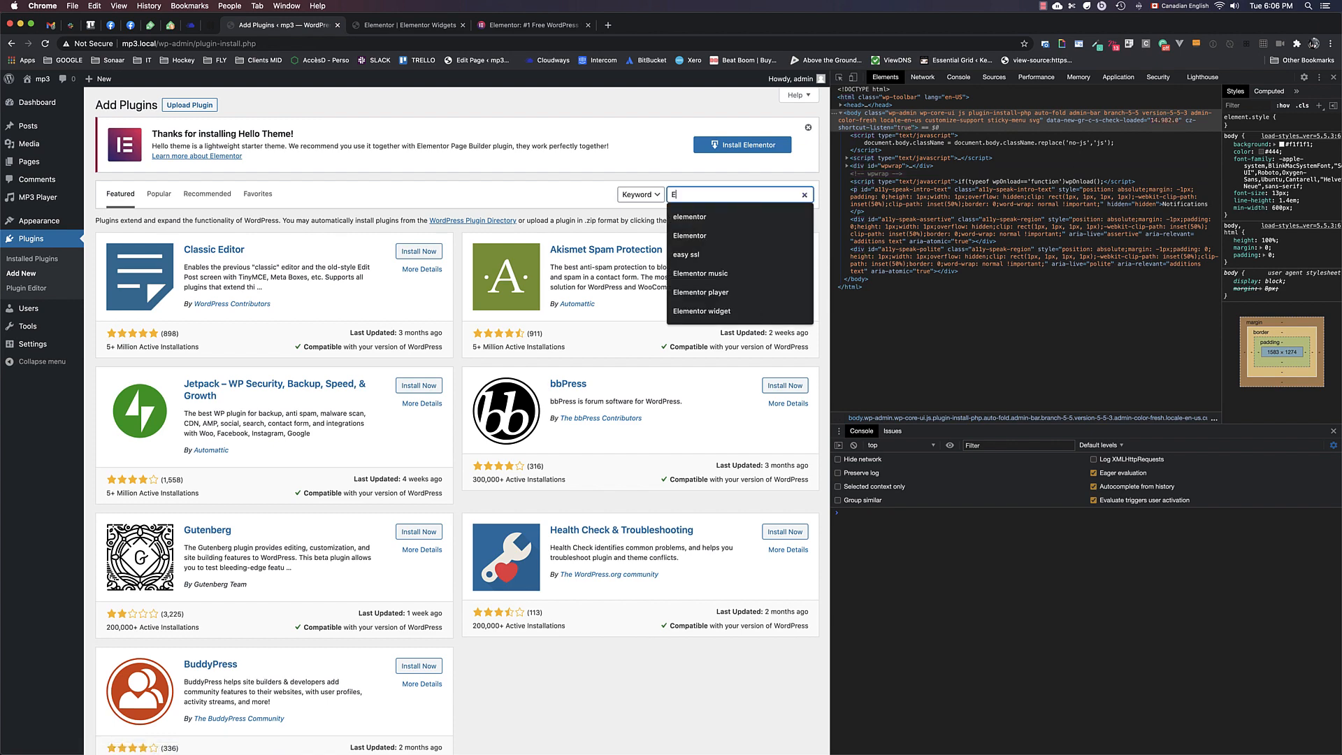
pyautogui.write('lementor')
pyautogui.press('Return')
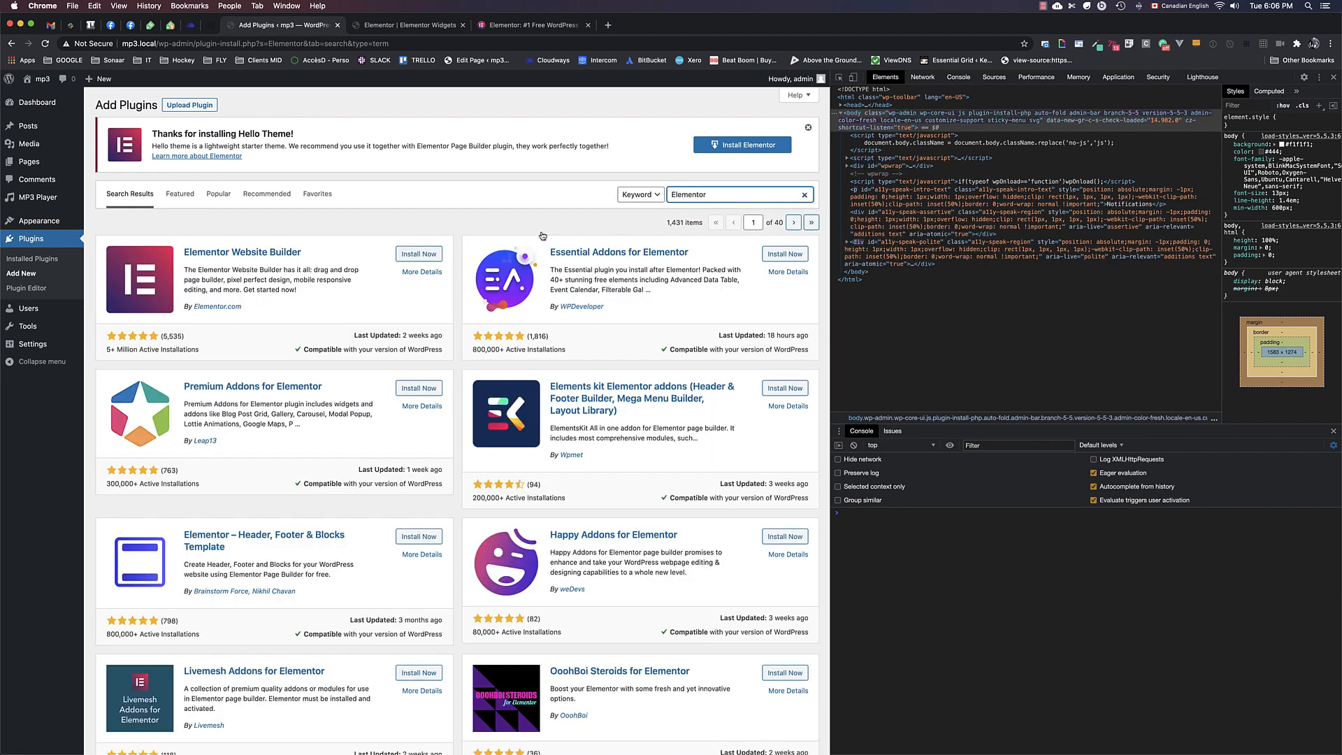
pyautogui.click(418, 255)
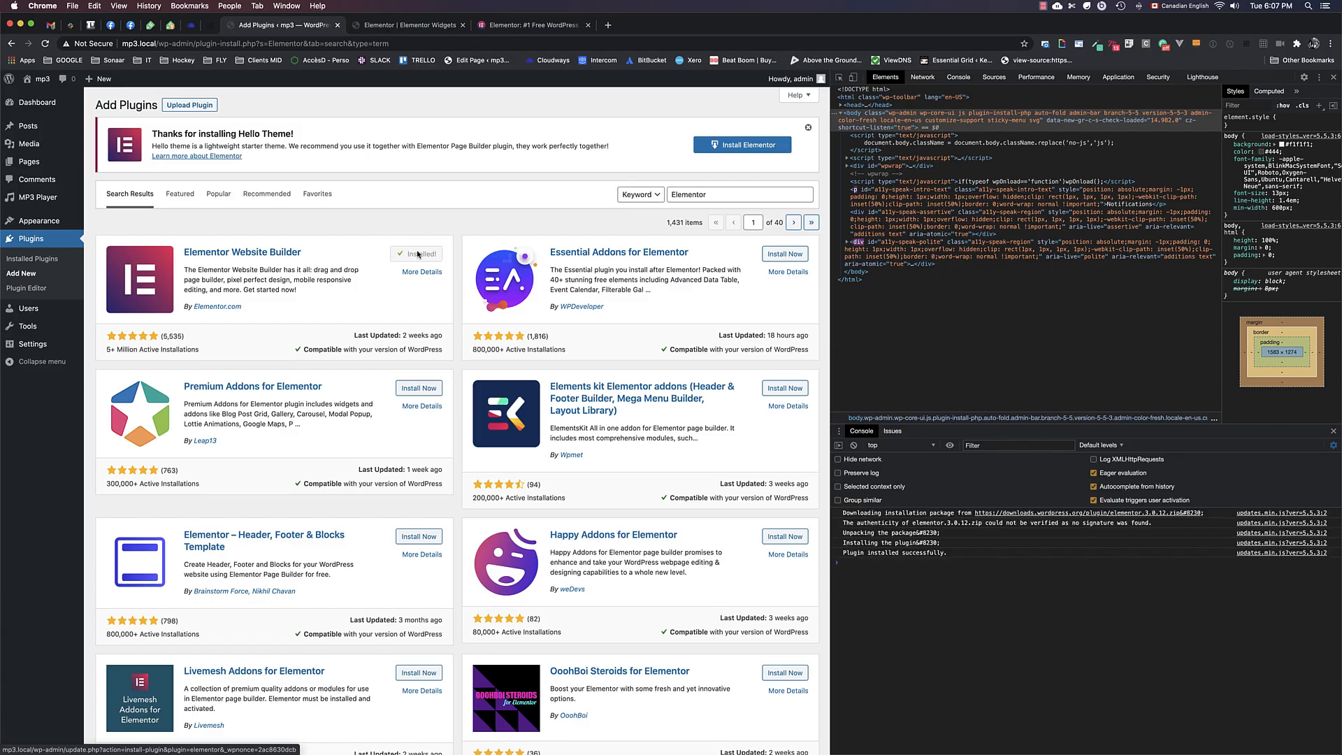
pyautogui.click(418, 255)
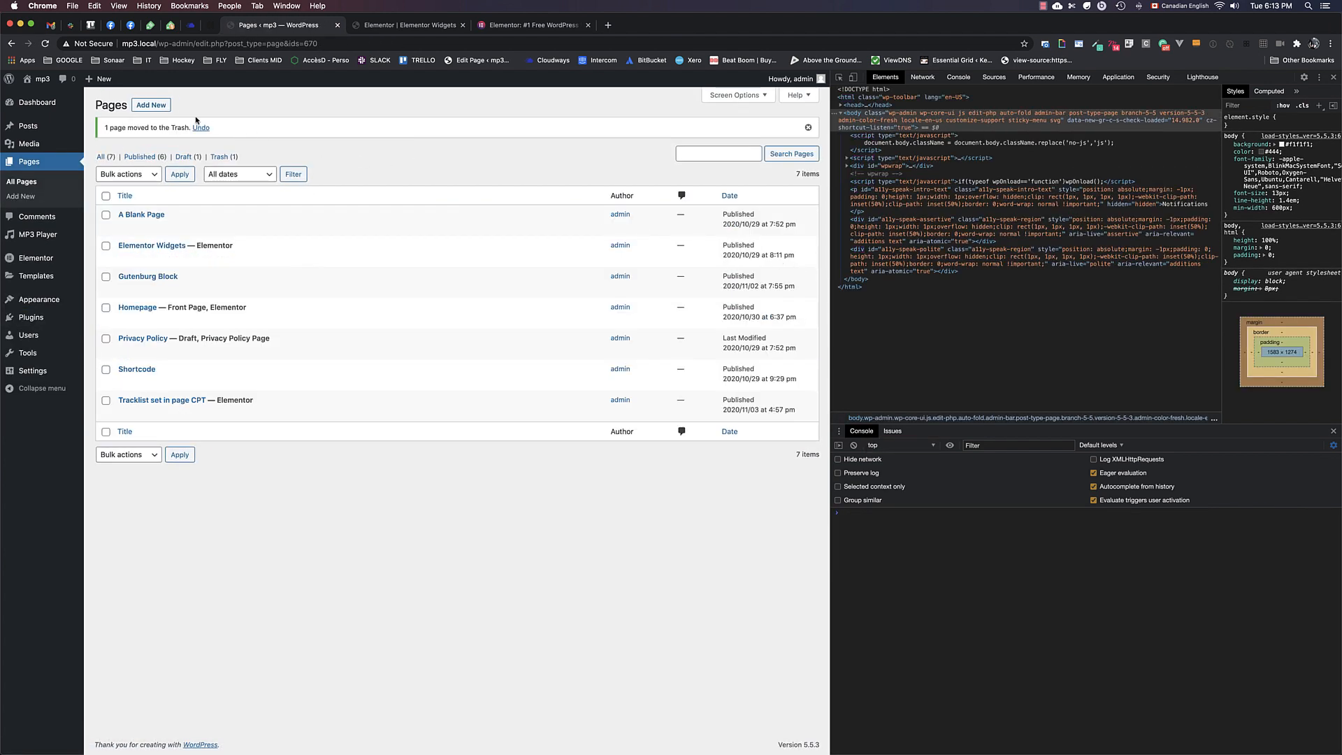
# - Create a new page titled "My Elementor Page" and open it for editing with Elementor
pyautogui.click(153, 105)
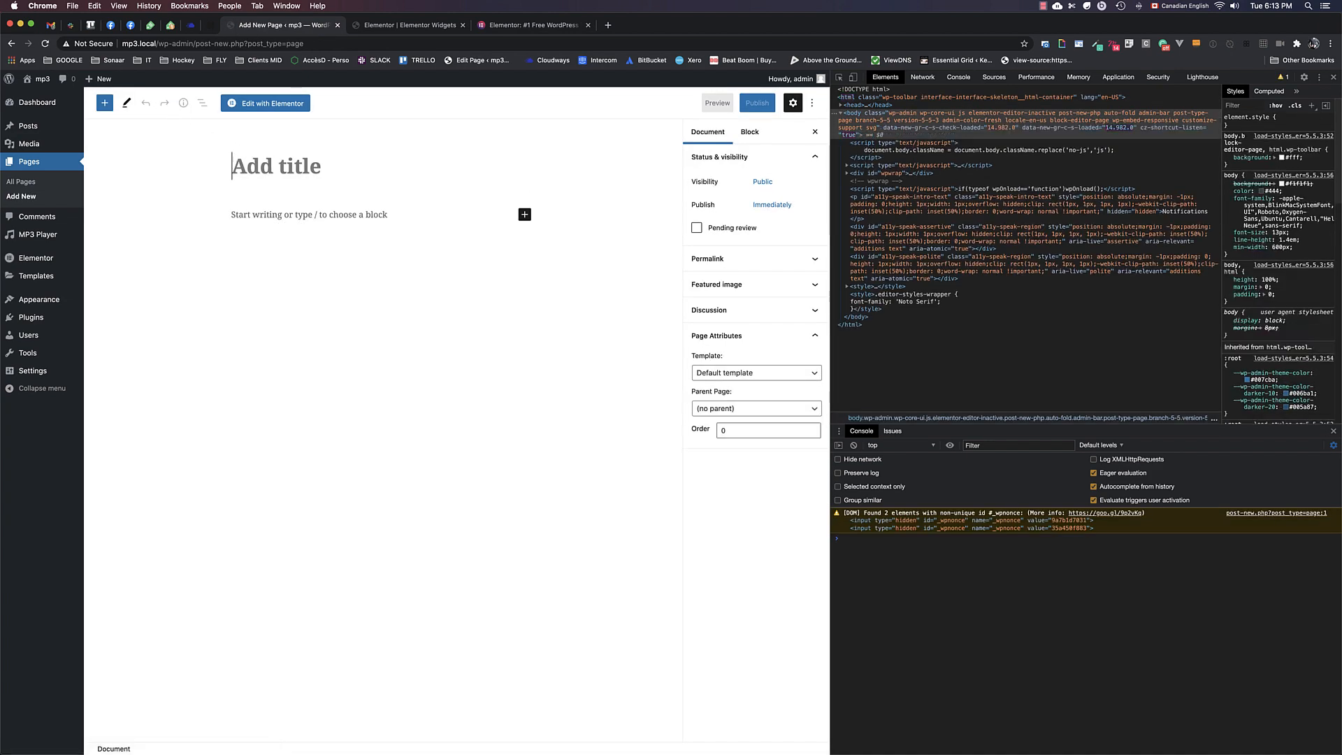
pyautogui.write('My Elementor Page')
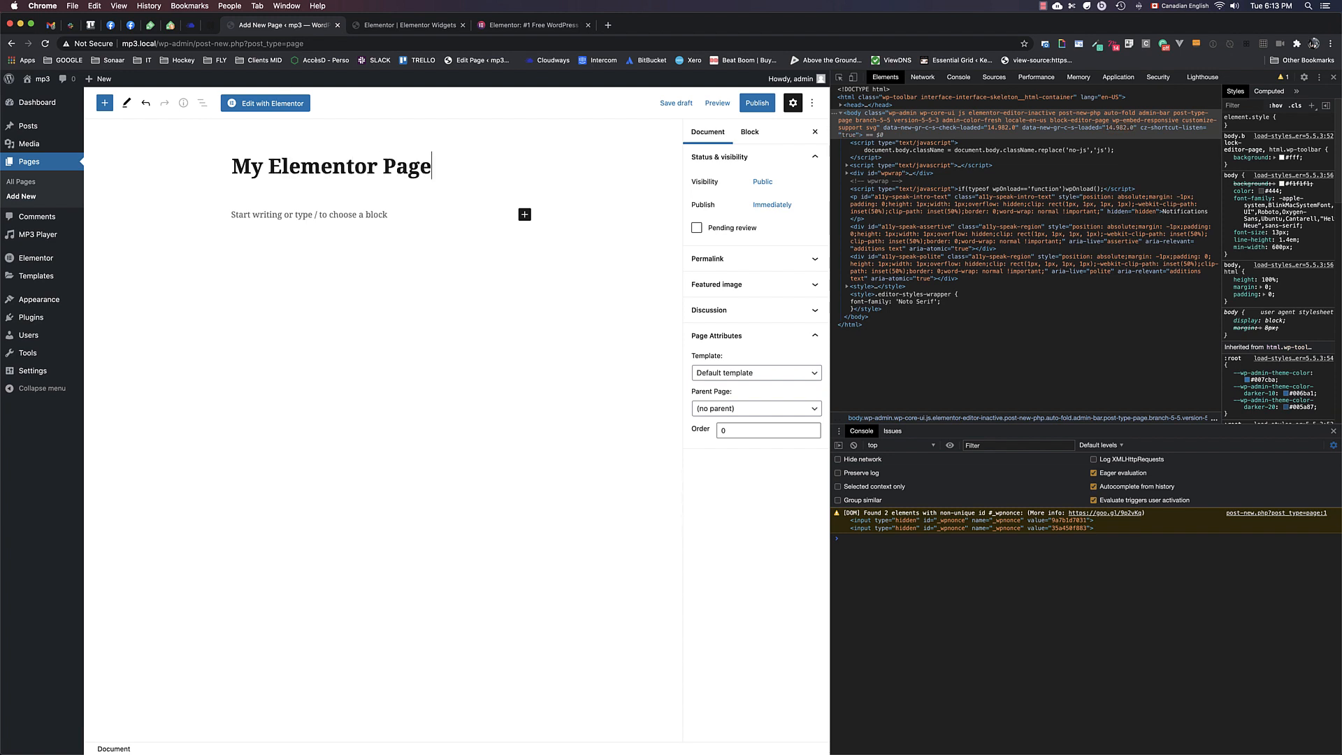
pyautogui.click(264, 104)
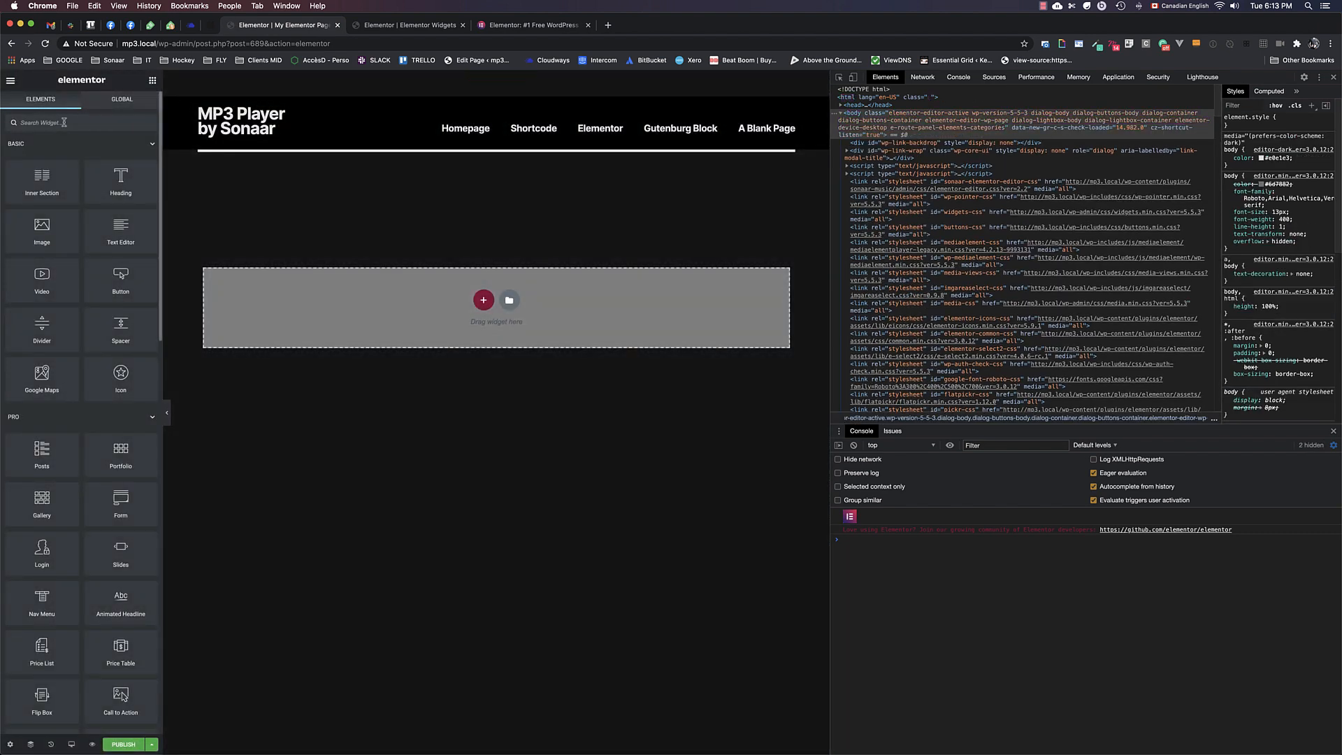
# - Search the widgets for "sonaar" and place the MP3 Music Player widget in the page's empty section
pyautogui.write('sonn')
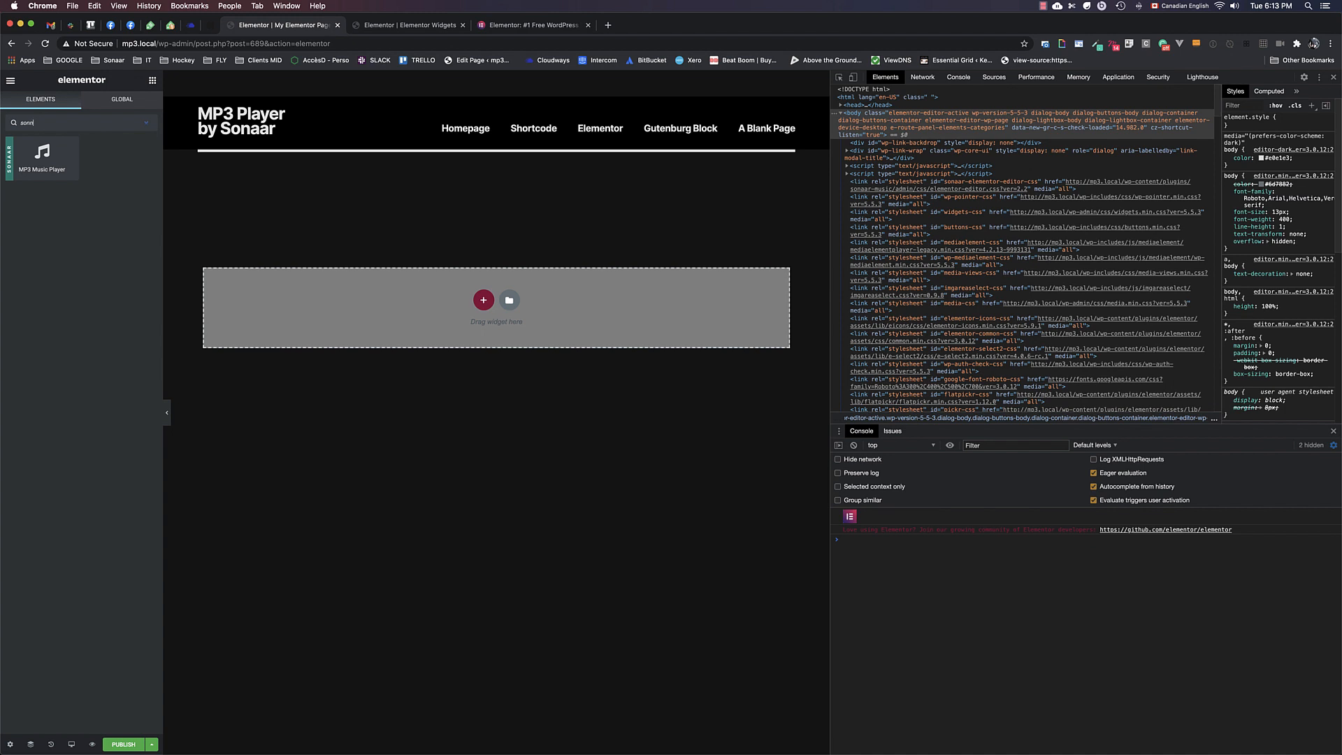
pyautogui.press('BackSpace')
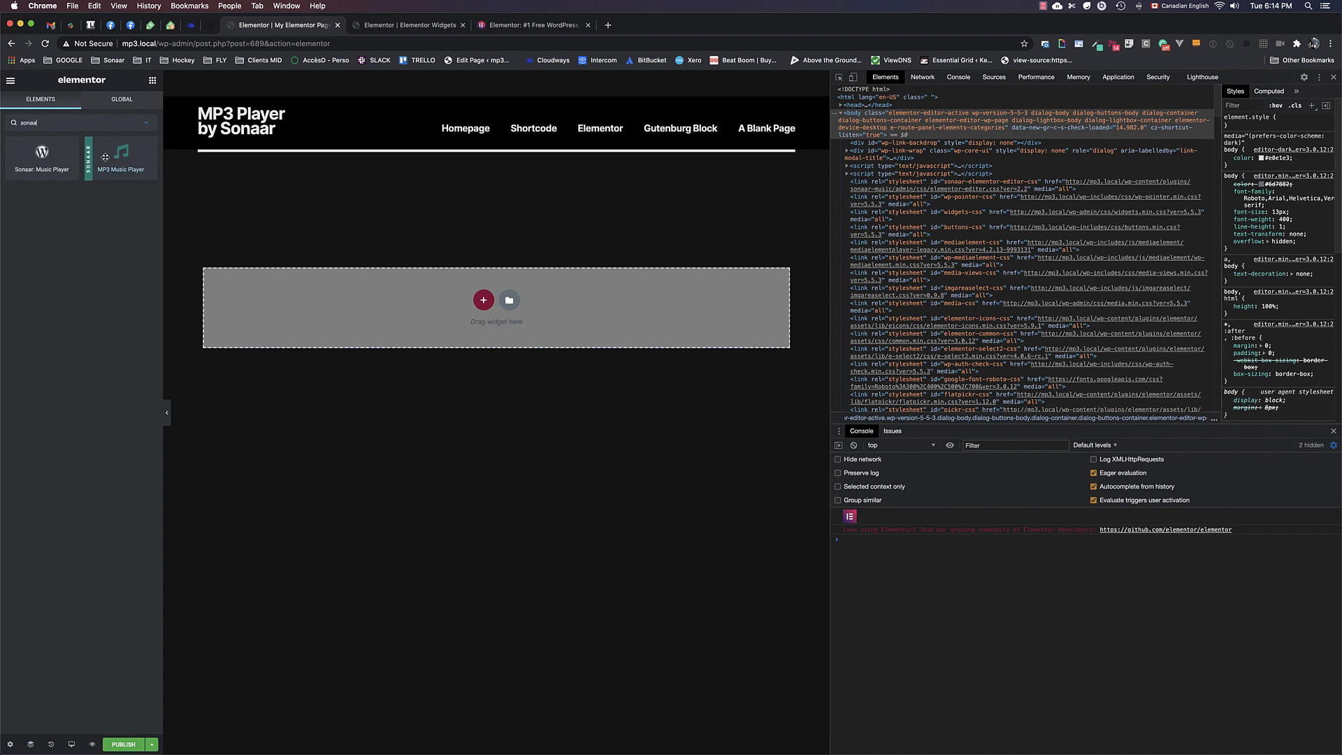
pyautogui.moveTo(105, 157); pyautogui.dragTo(481, 301)
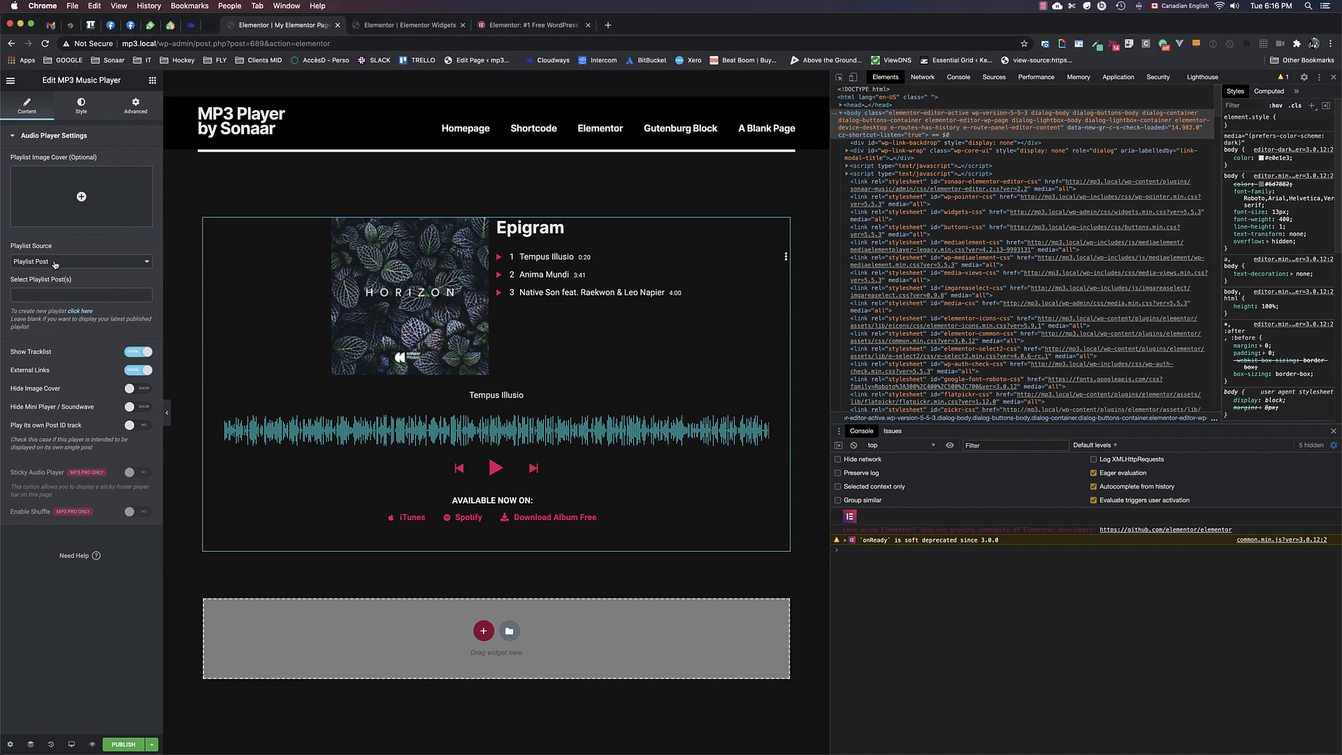
# - Choose "Cool Playlist Album Title" as the player's playlist post, and remove it again
pyautogui.click(55, 263)
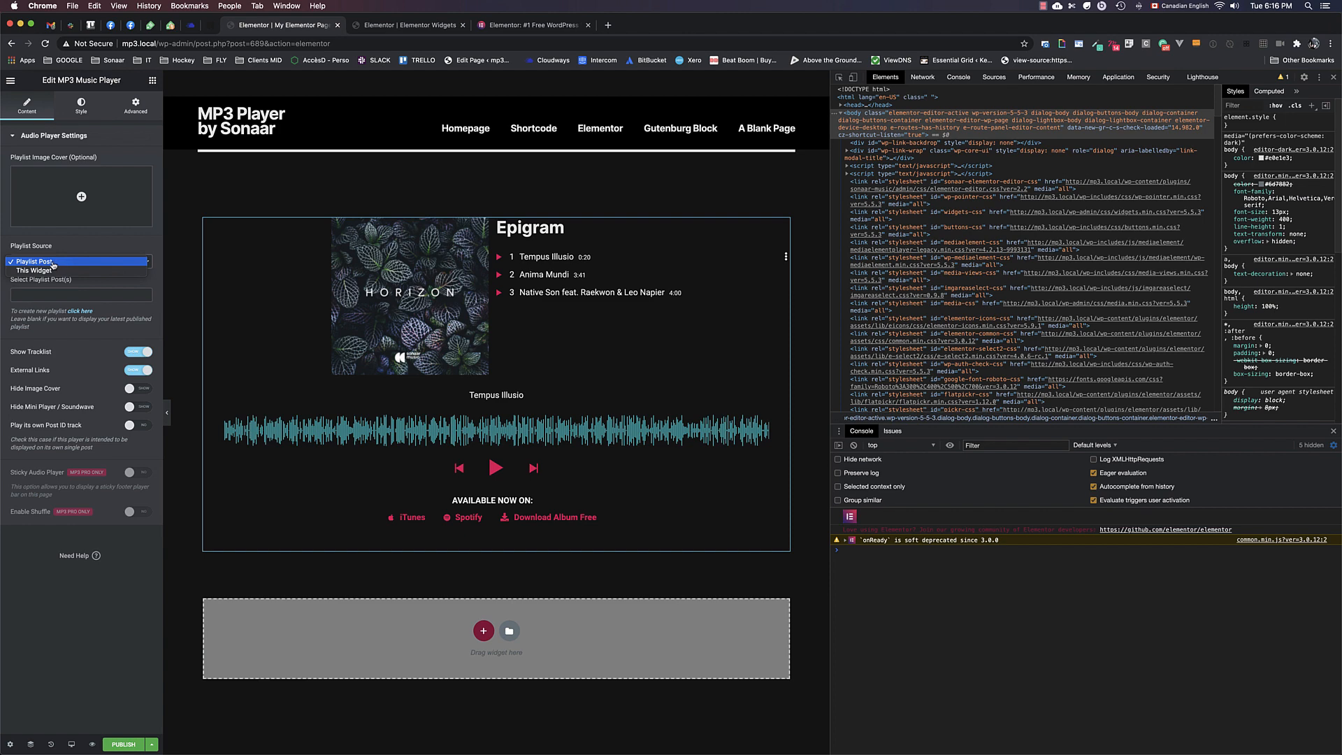
pyautogui.click(47, 263)
pyautogui.click(49, 291)
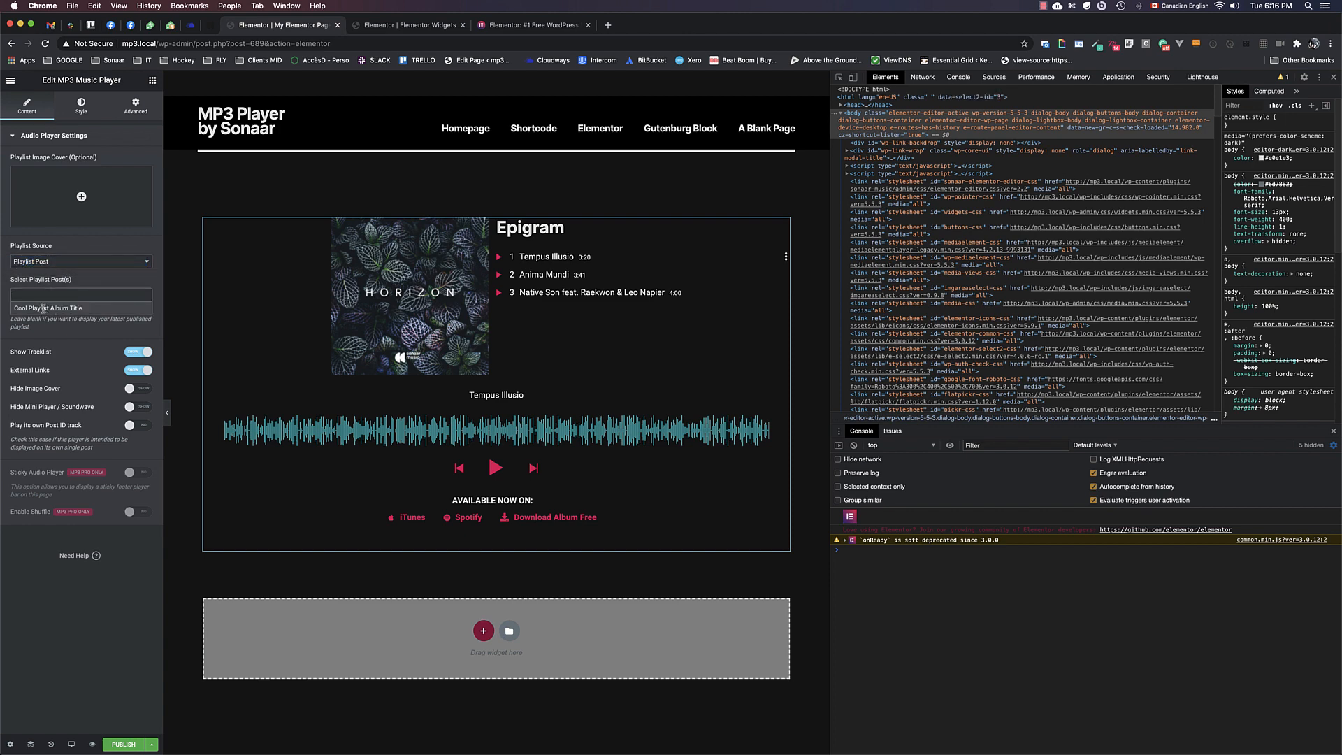
pyautogui.click(43, 309)
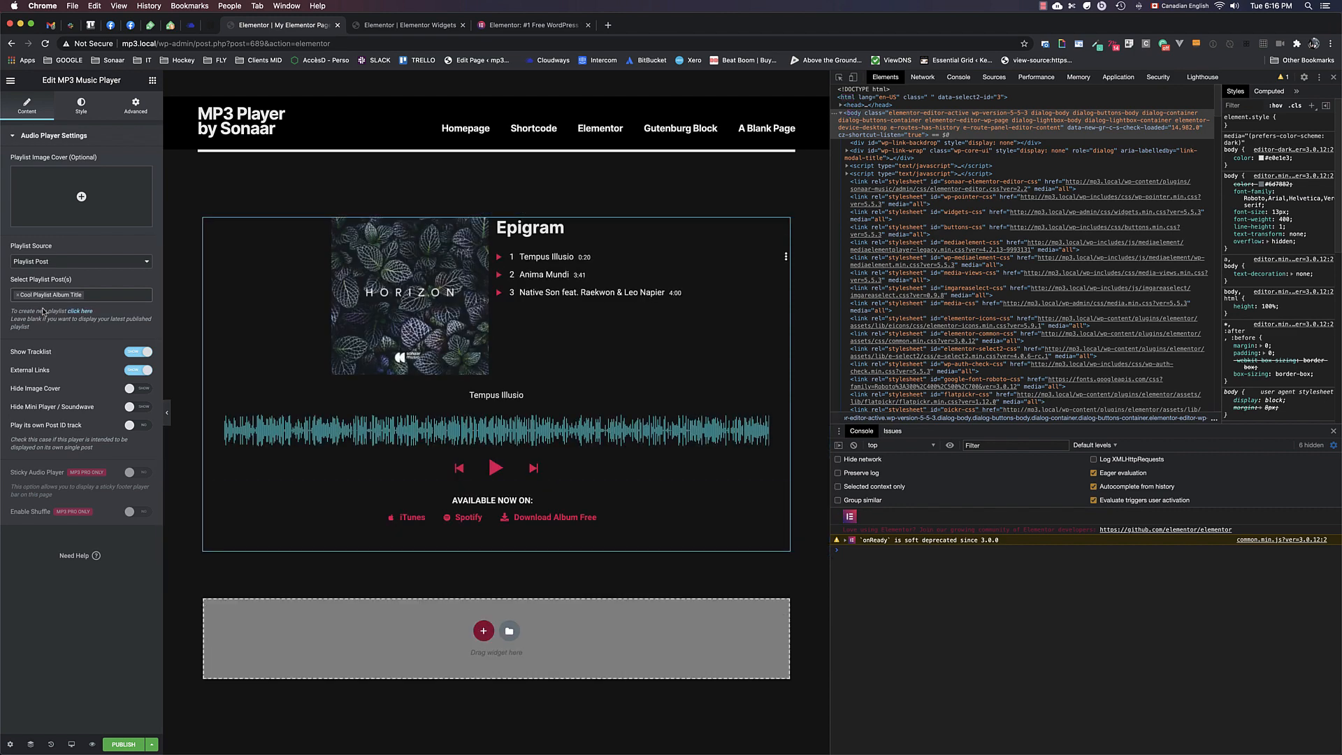
pyautogui.click(17, 296)
# - Set the player's playlist source to This Widget and title the playlist "Great Playlist Title"
pyautogui.click(49, 262)
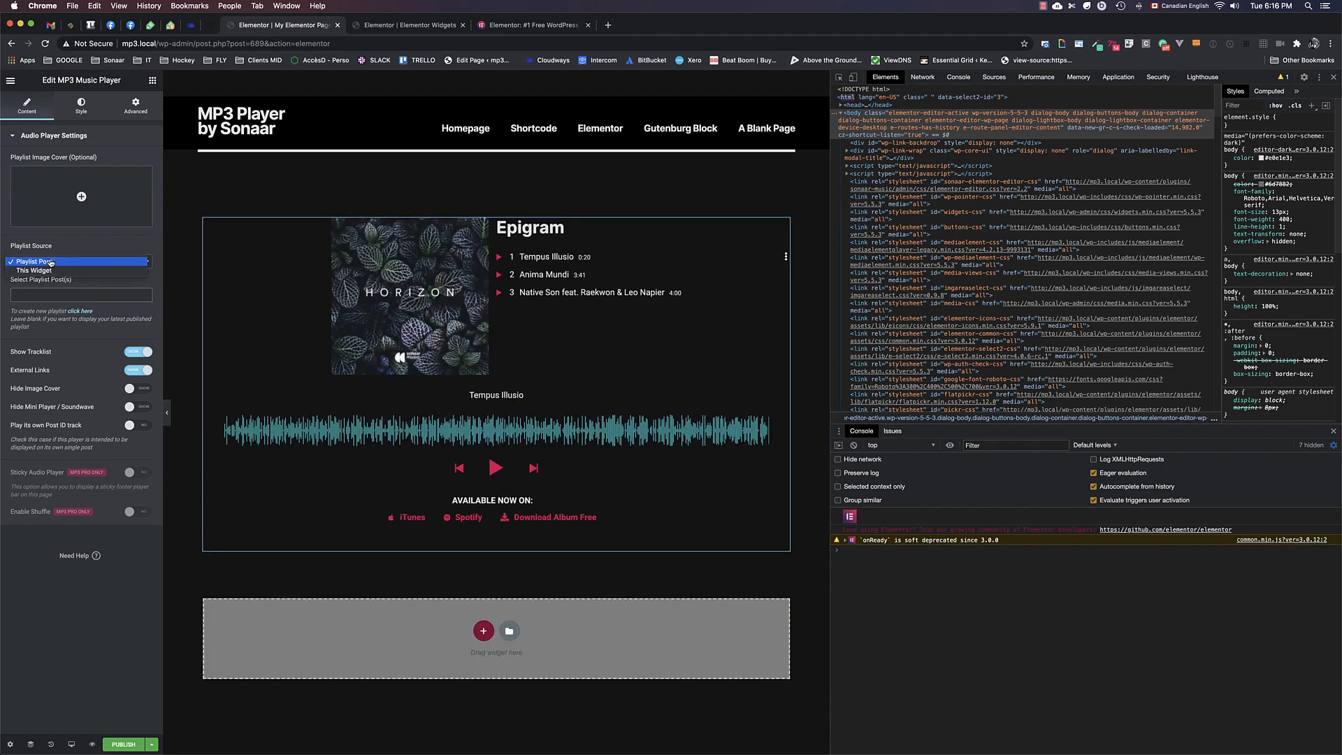
pyautogui.click(49, 262)
pyautogui.click(51, 262)
pyautogui.press('Down')
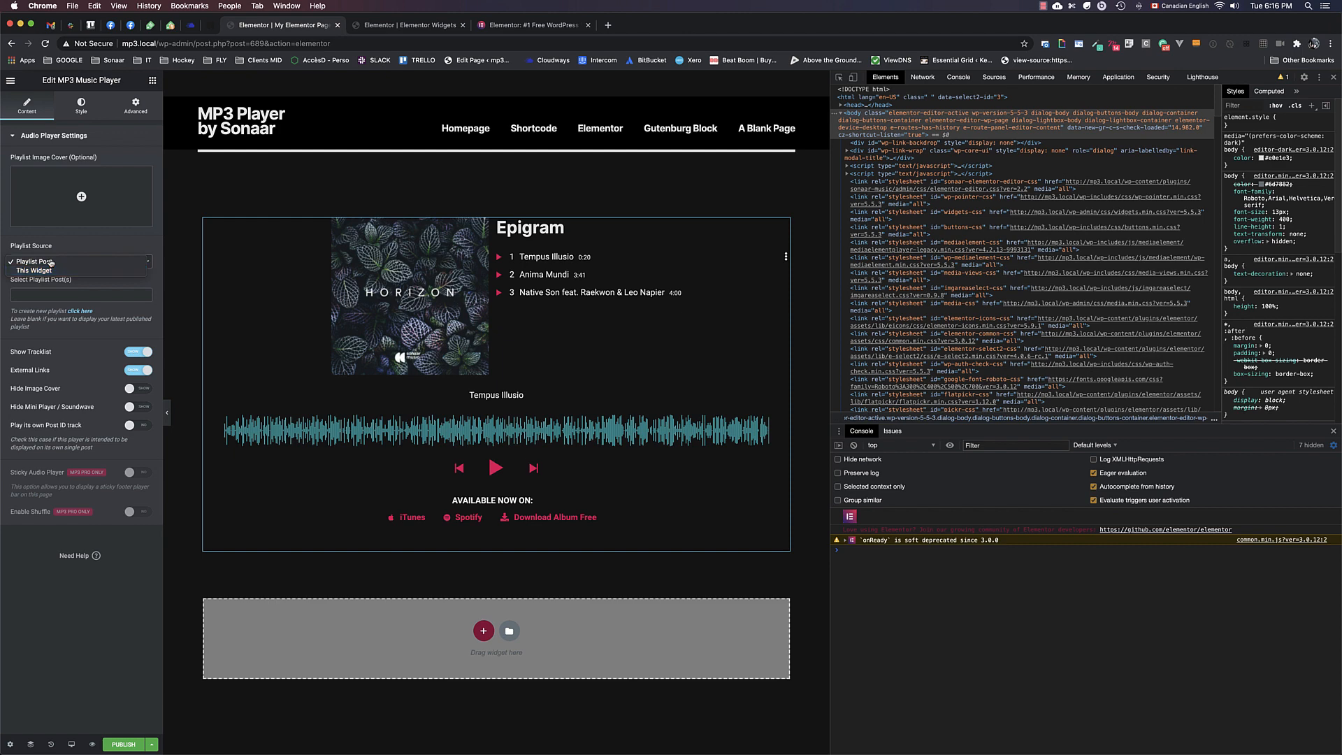
pyautogui.click(38, 270)
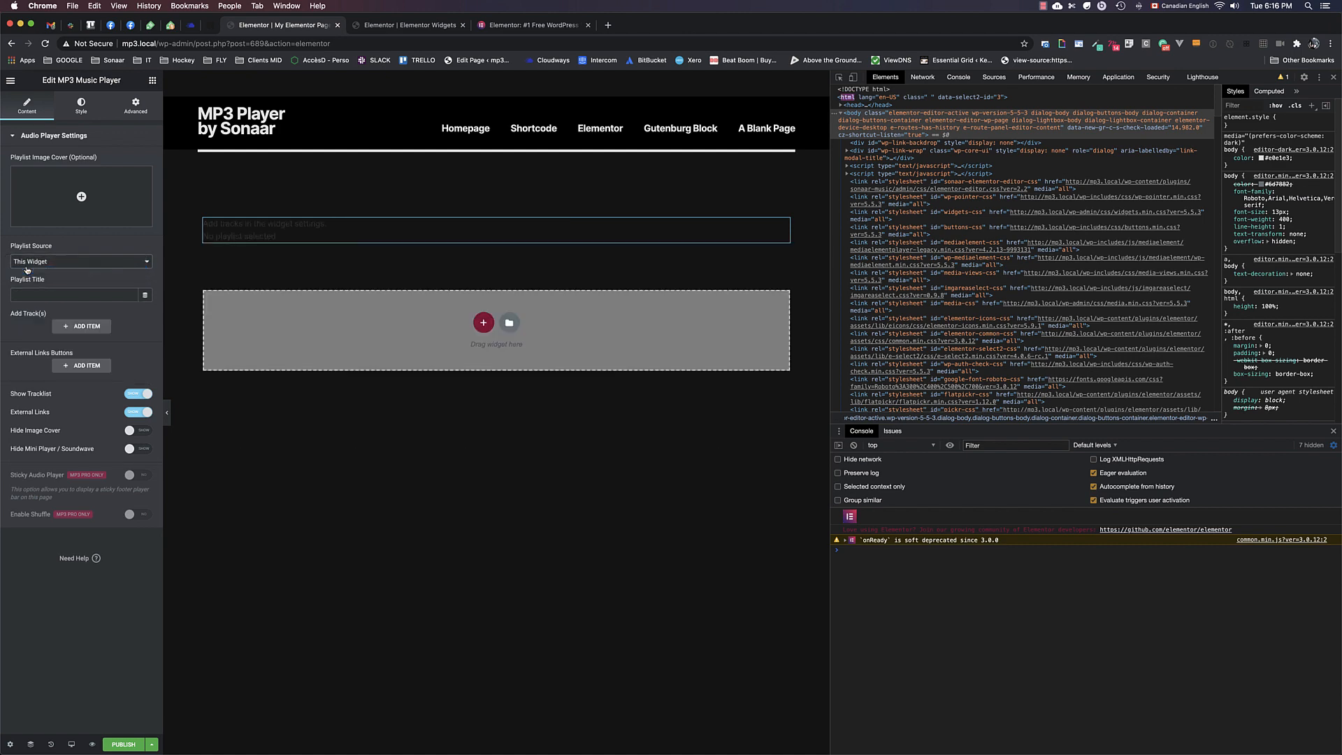
pyautogui.click(47, 294)
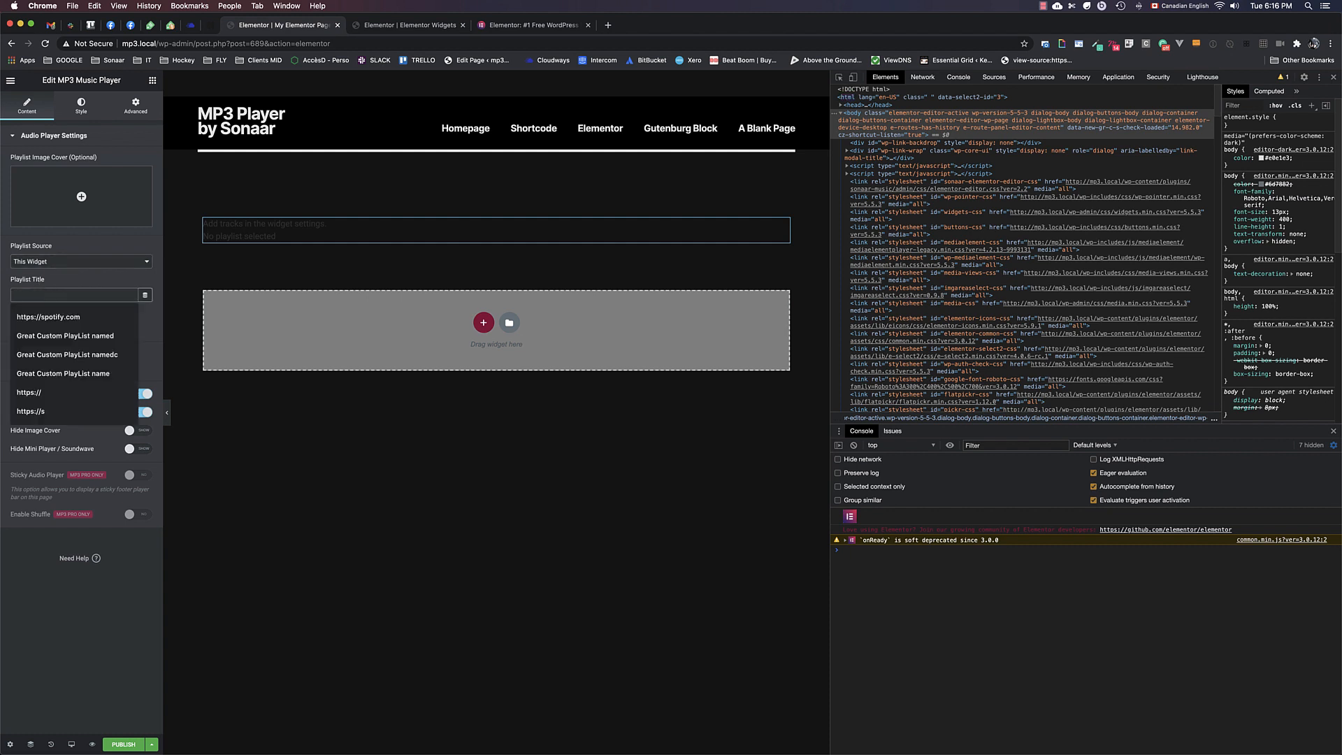
pyautogui.write('GHreat Playlist Title')
pyautogui.click(73, 282)
# - Add a first track to the widget using the most recent 01.mp3 from the media library
pyautogui.click(78, 325)
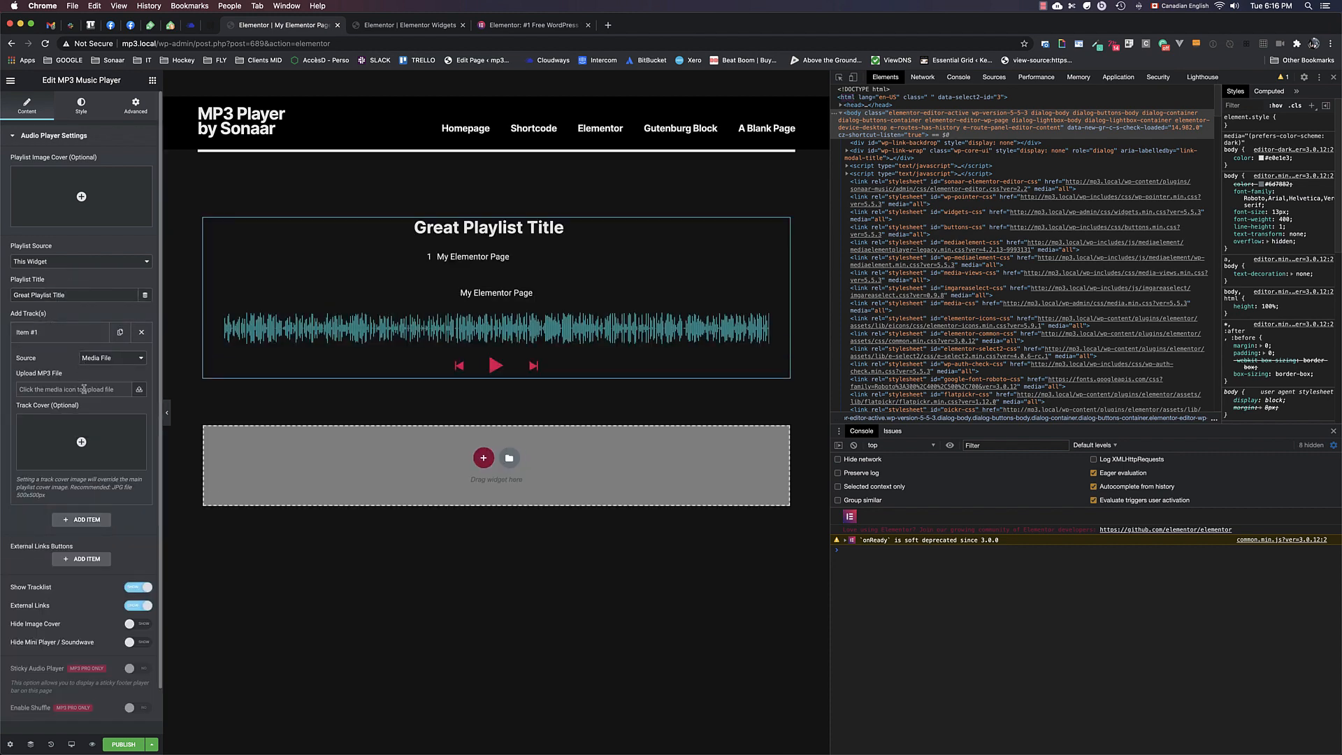
pyautogui.click(81, 389)
pyautogui.click(52, 218)
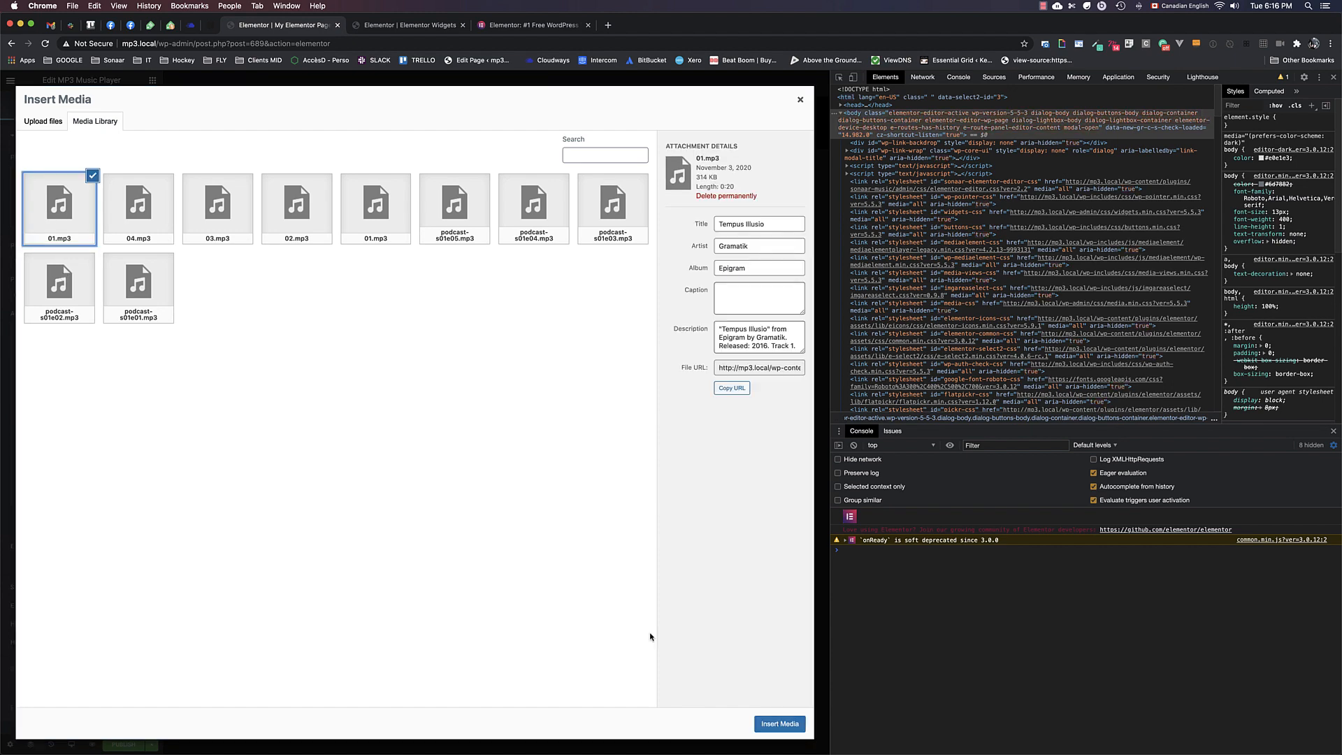
pyautogui.click(779, 723)
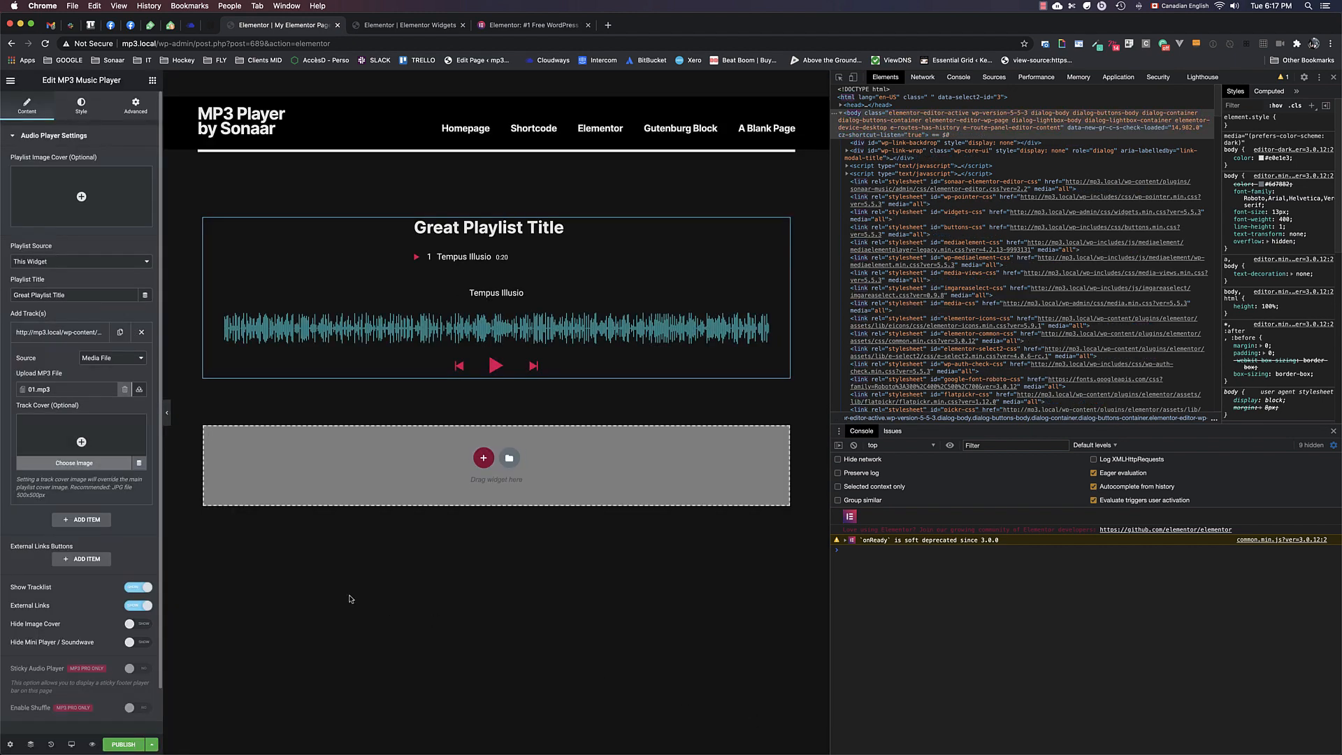
# - Add a second track to the widget using 02.mp3 from the media library
pyautogui.click(81, 519)
pyautogui.click(39, 418)
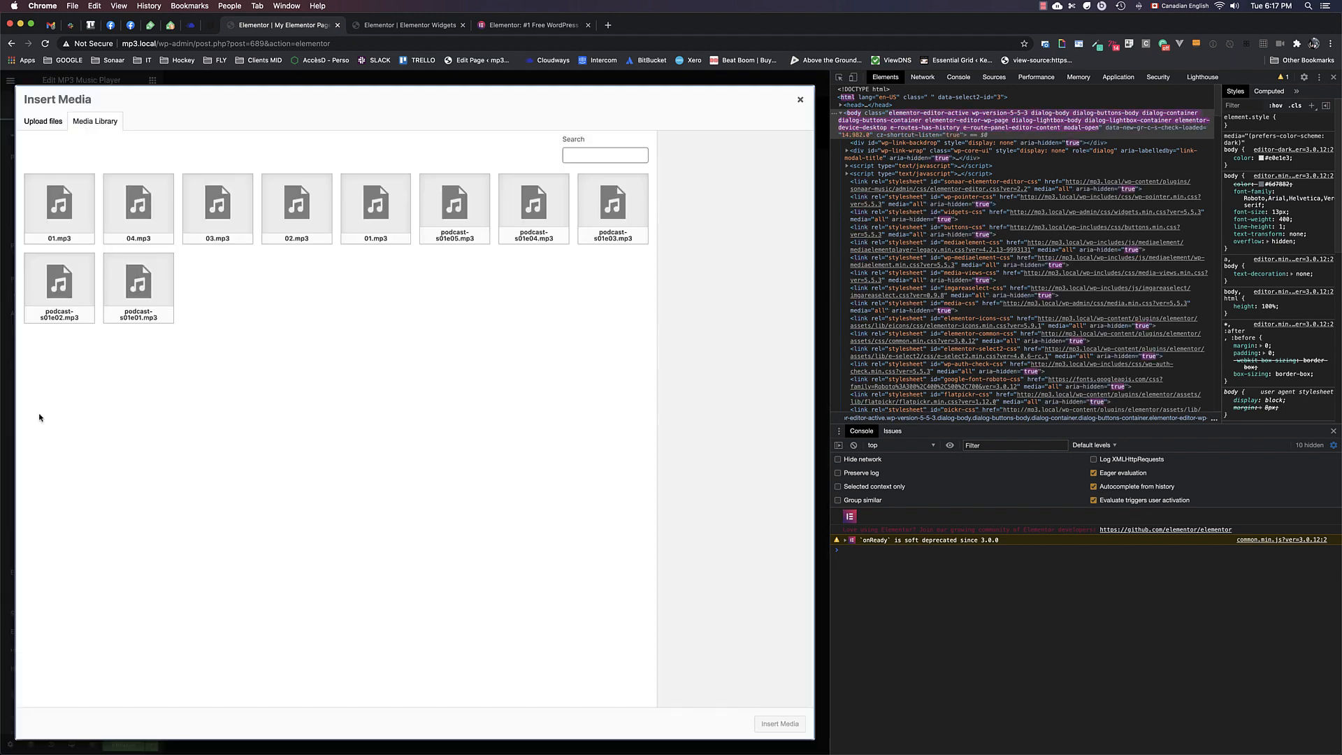
pyautogui.click(286, 221)
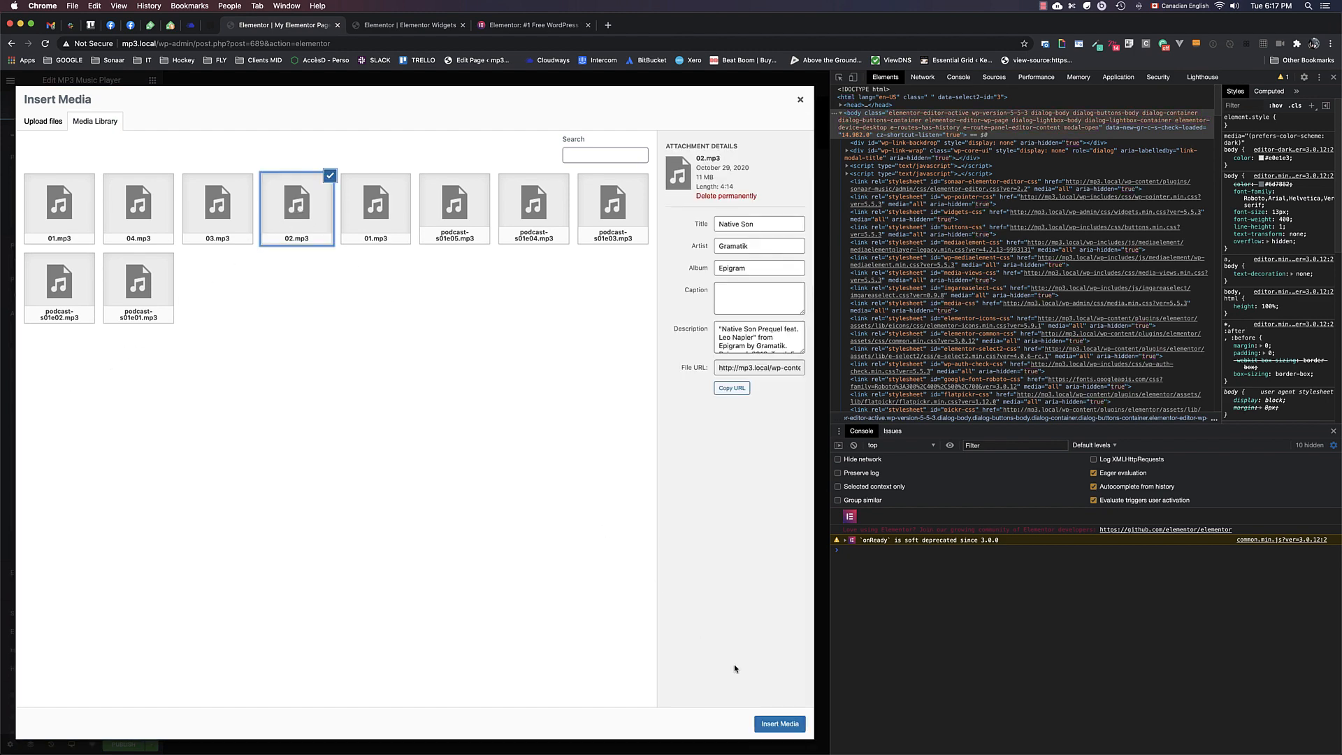
pyautogui.click(780, 724)
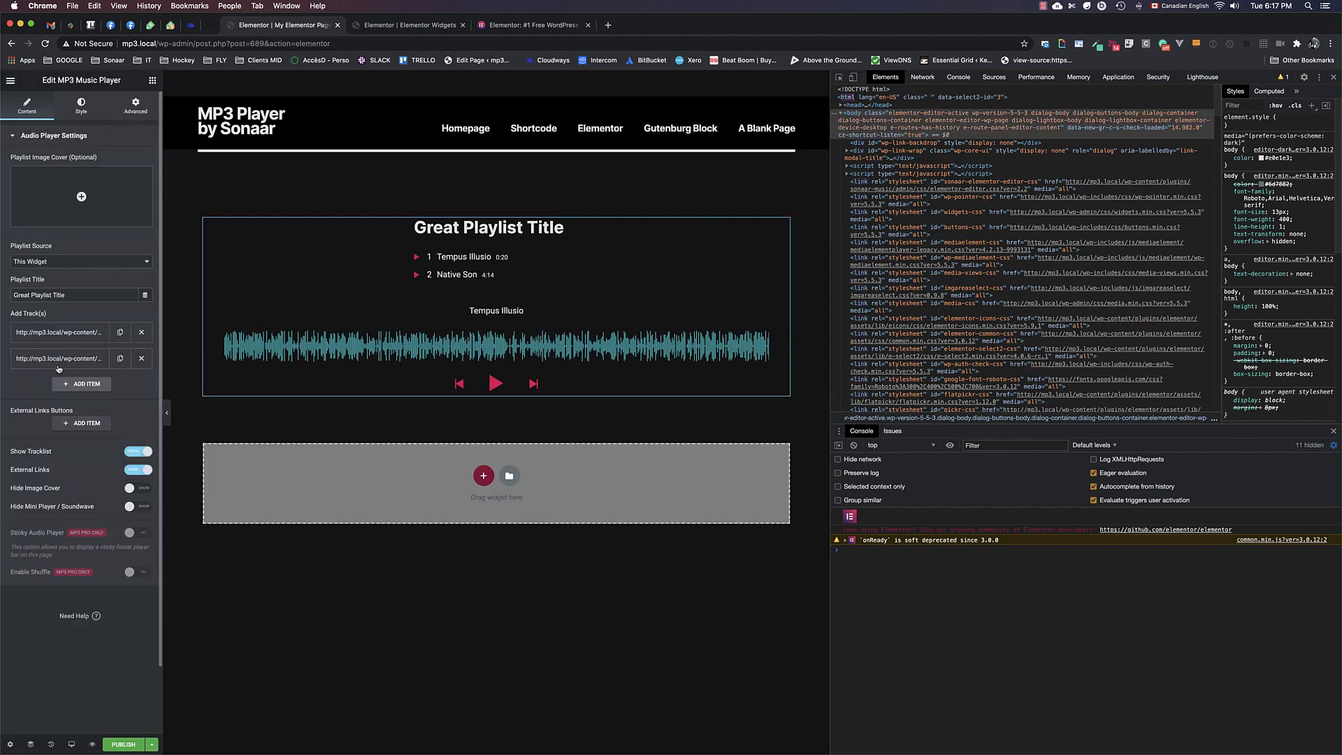
# - Add a third track to the widget using 03.mp3 from the media library
pyautogui.click(61, 383)
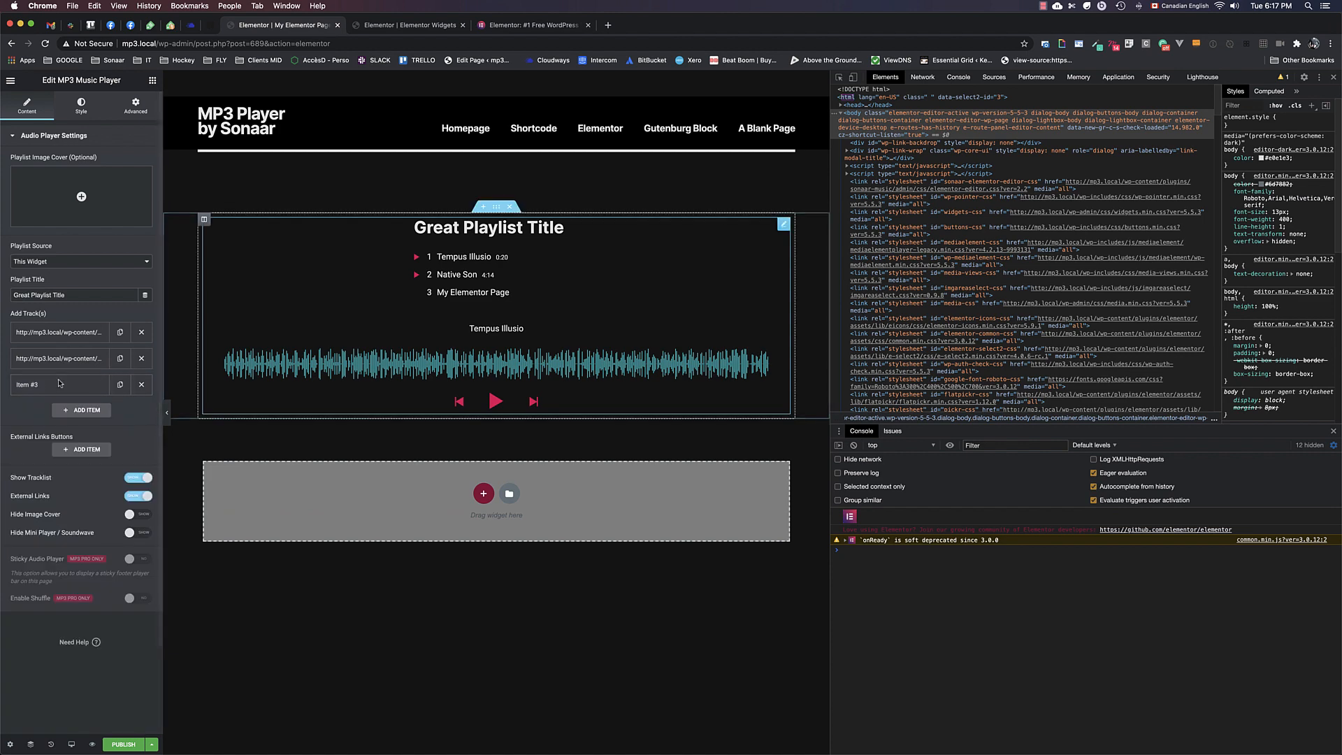
pyautogui.click(58, 389)
pyautogui.click(79, 440)
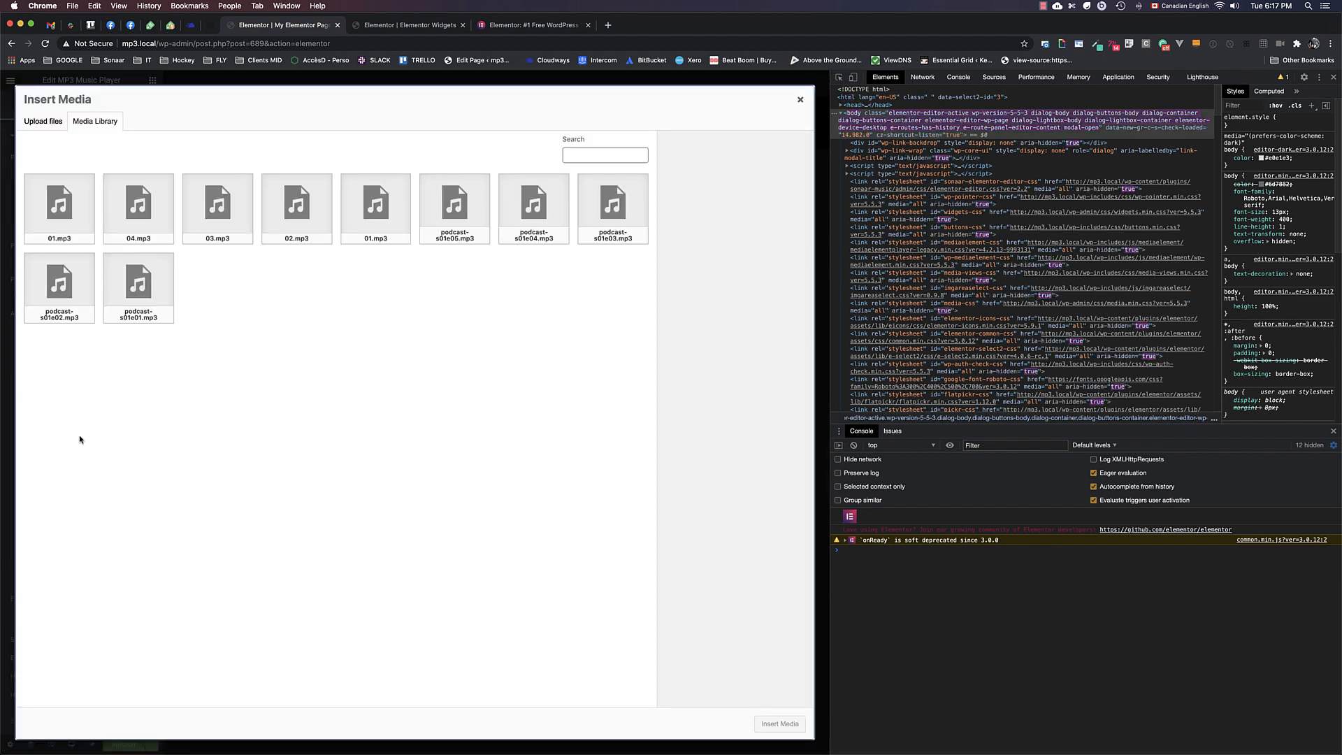
pyautogui.click(217, 237)
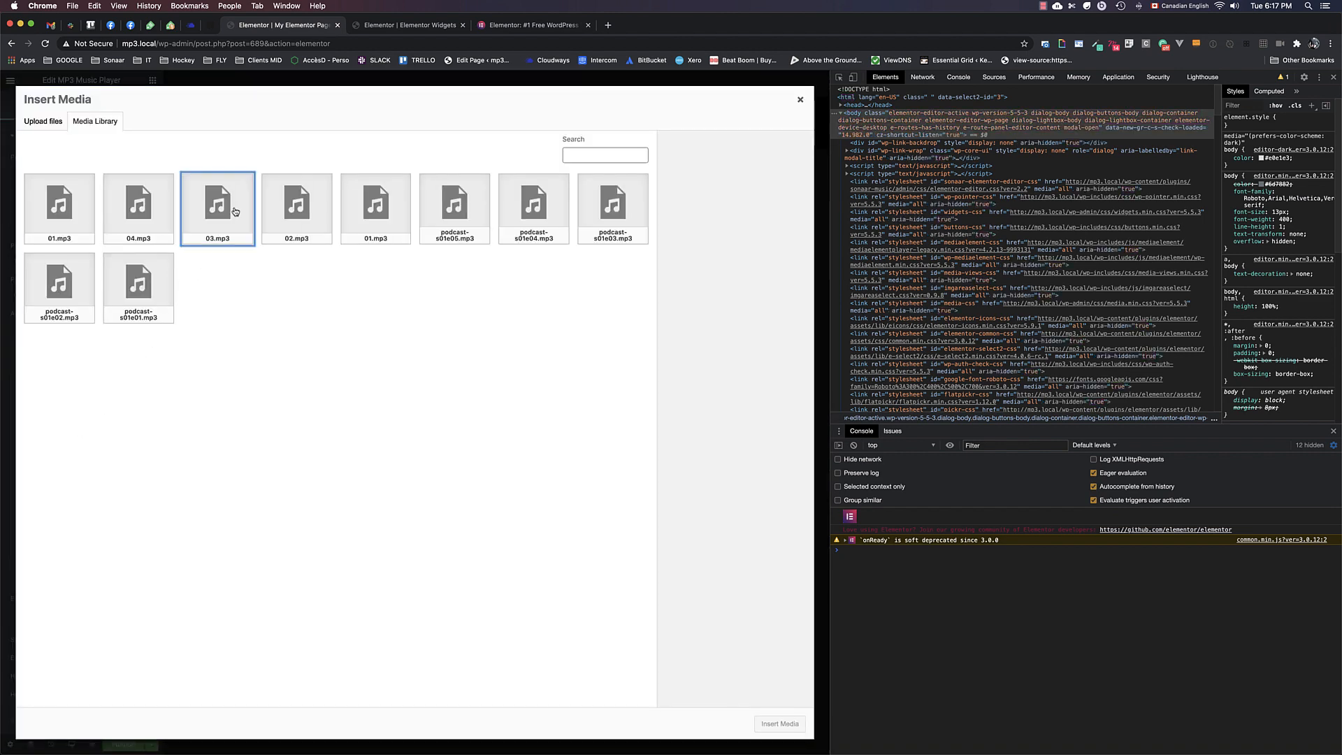
pyautogui.click(780, 723)
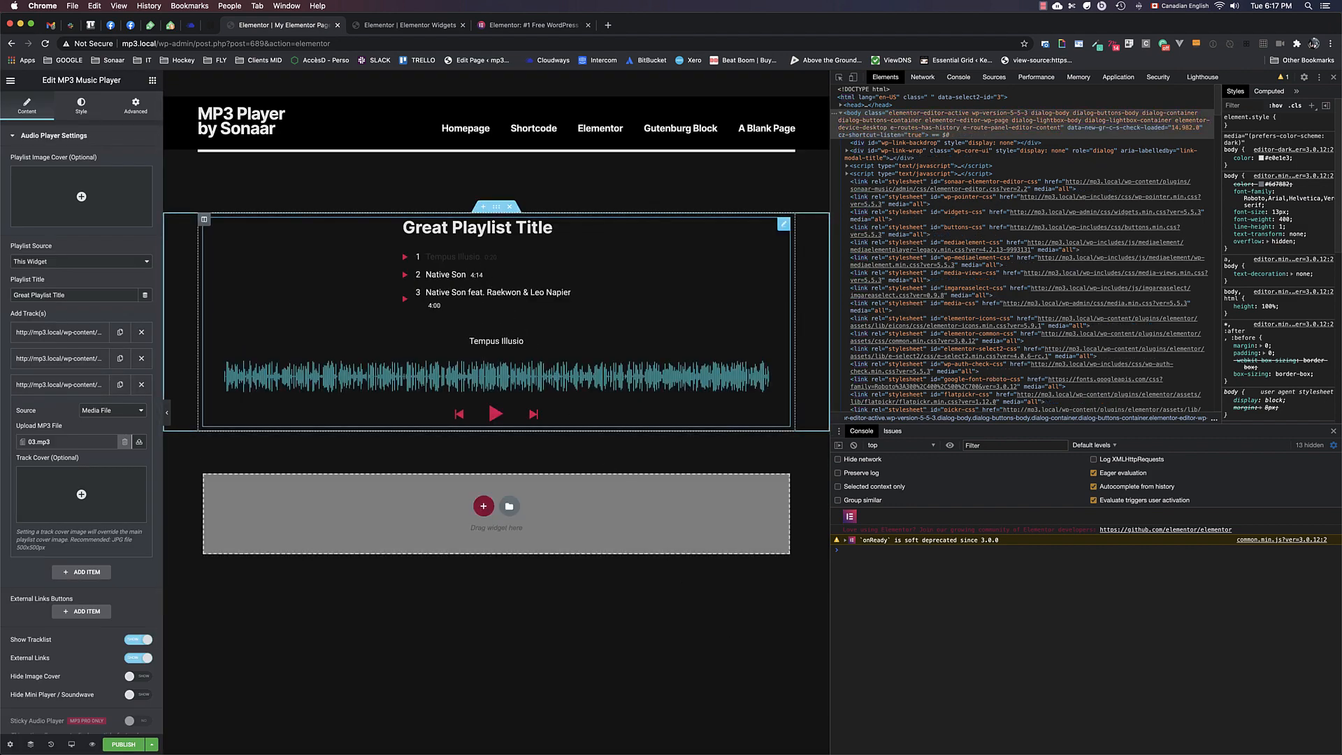
# - Change the media library title of the first track's 01.mp3 to "My Great Track Name" and reinsert the file
pyautogui.click(57, 334)
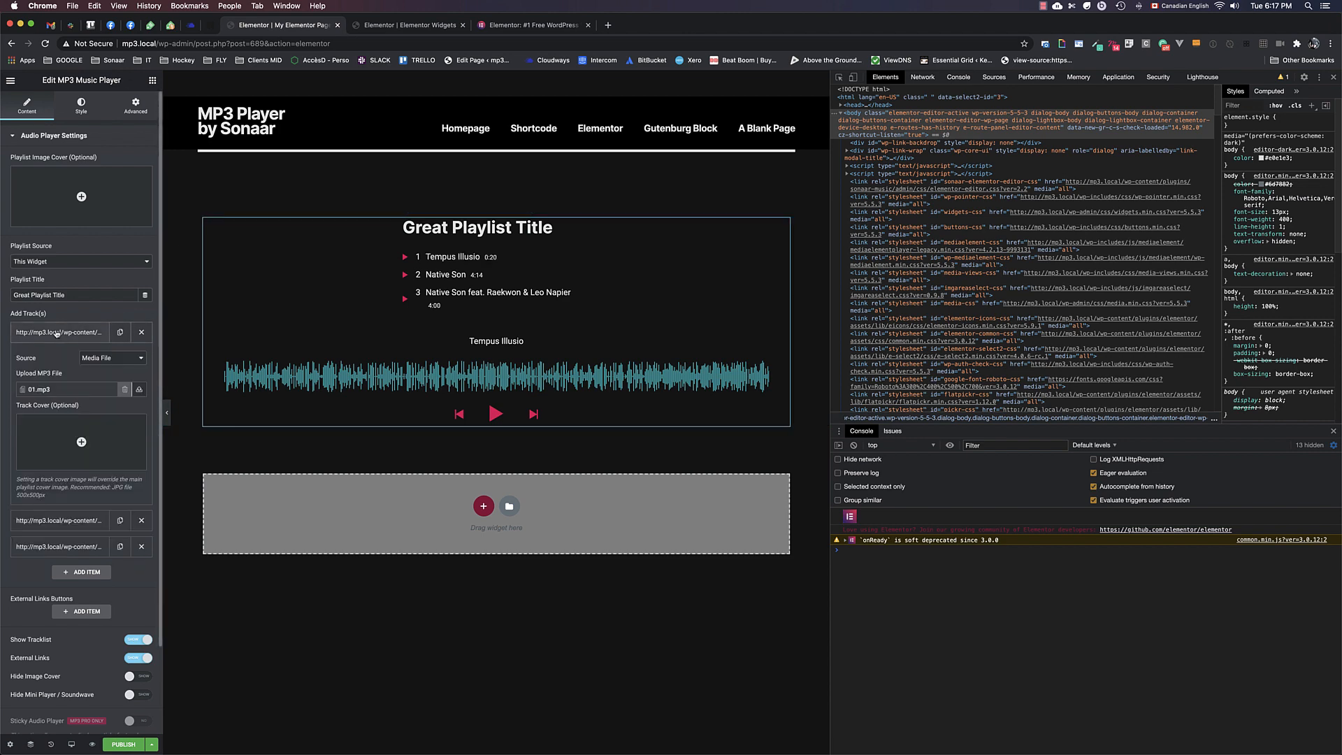
pyautogui.click(58, 389)
pyautogui.moveTo(766, 224); pyautogui.dragTo(615, 211)
pyautogui.write('My Great Track Name')
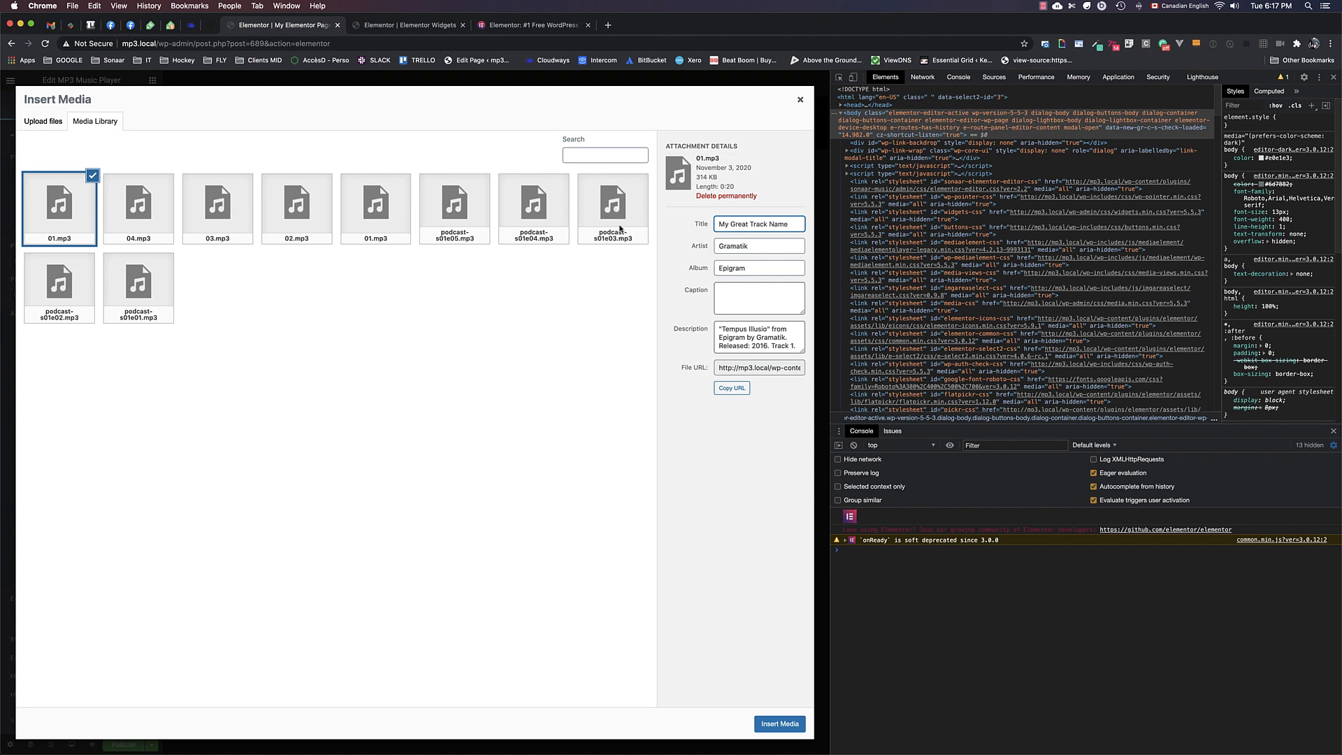
pyautogui.click(778, 725)
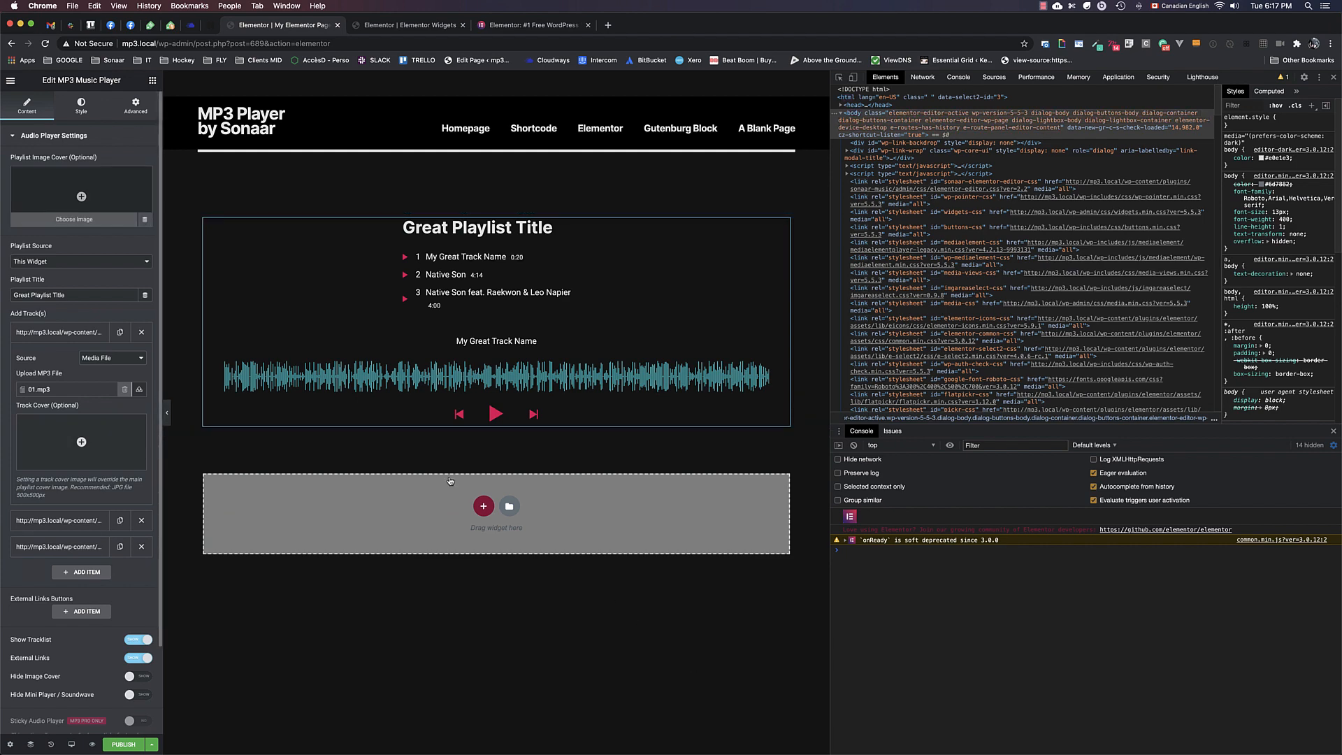
# - Set the playlist cover to the media library image of the blue-haired woman wearing a cap
pyautogui.click(82, 183)
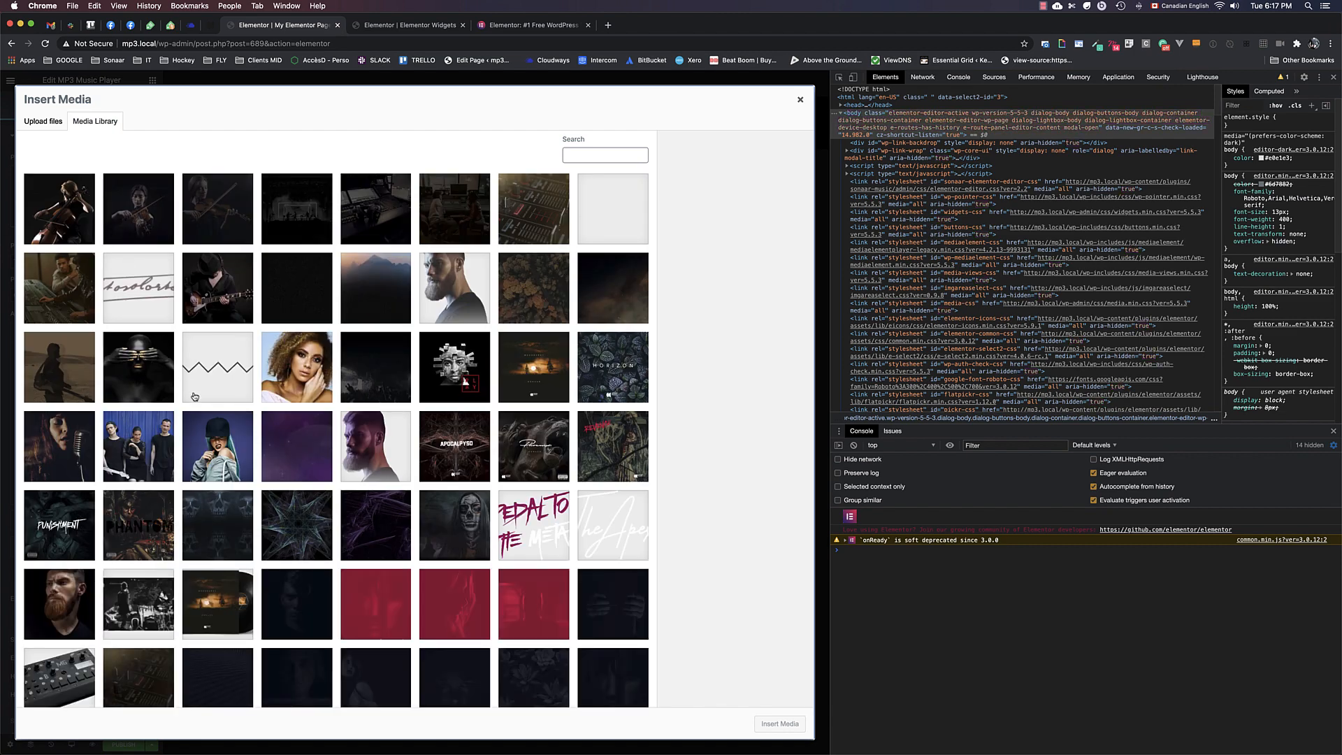
pyautogui.click(218, 444)
pyautogui.click(779, 723)
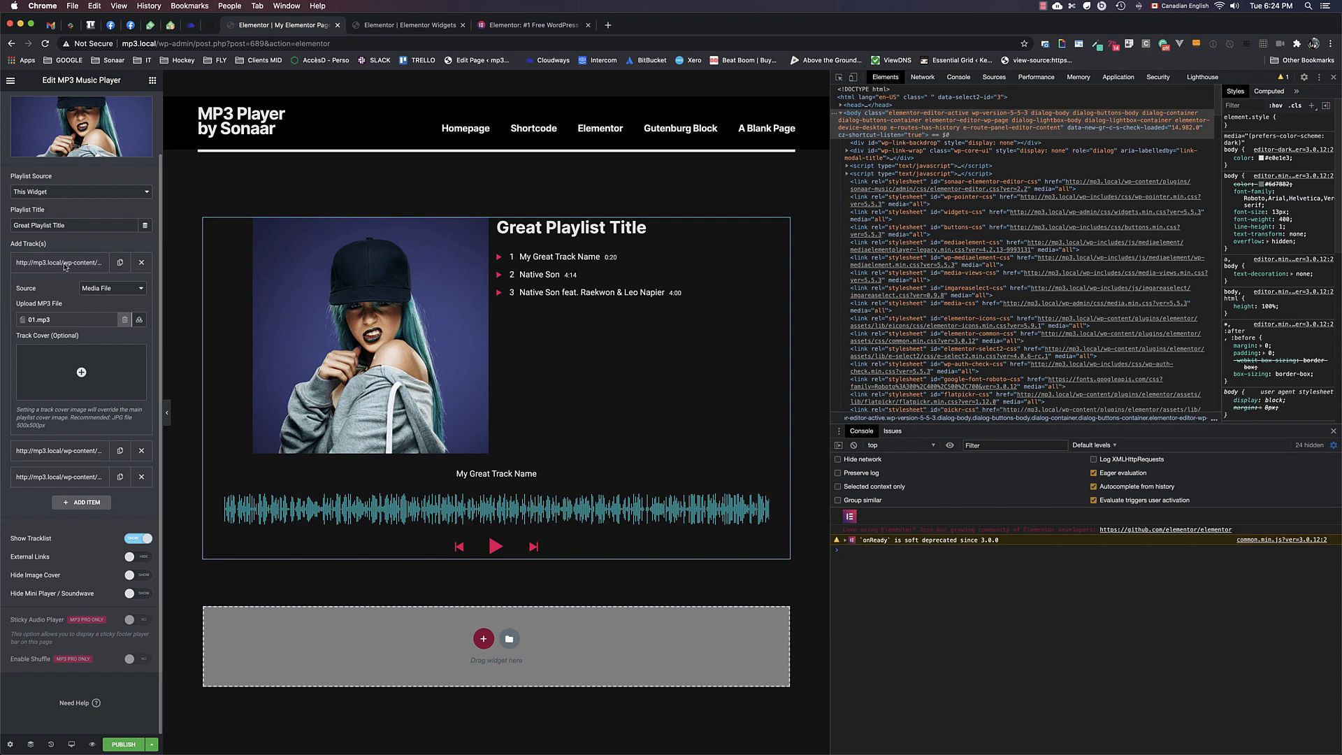
# - Set the first track's cover to promotion-skullz-3.jpg from the media library
pyautogui.click(54, 265)
pyautogui.click(55, 265)
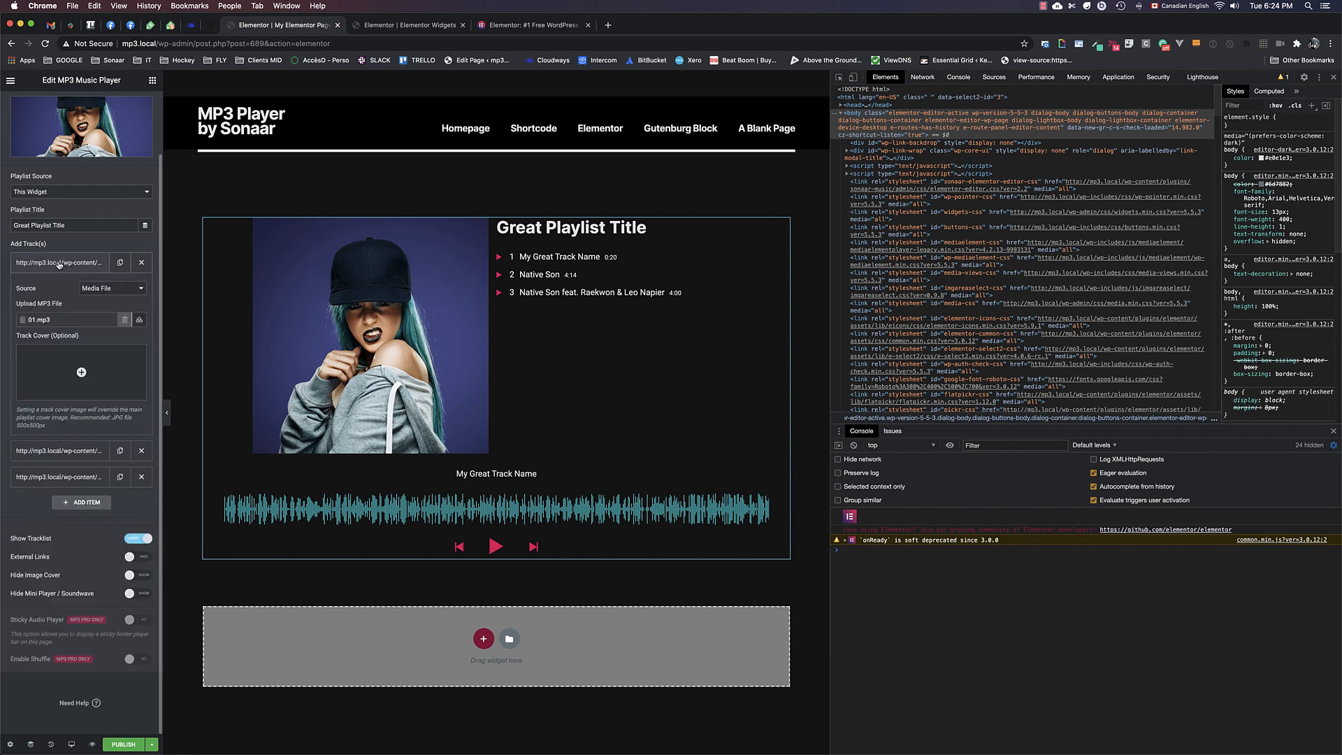
pyautogui.click(56, 369)
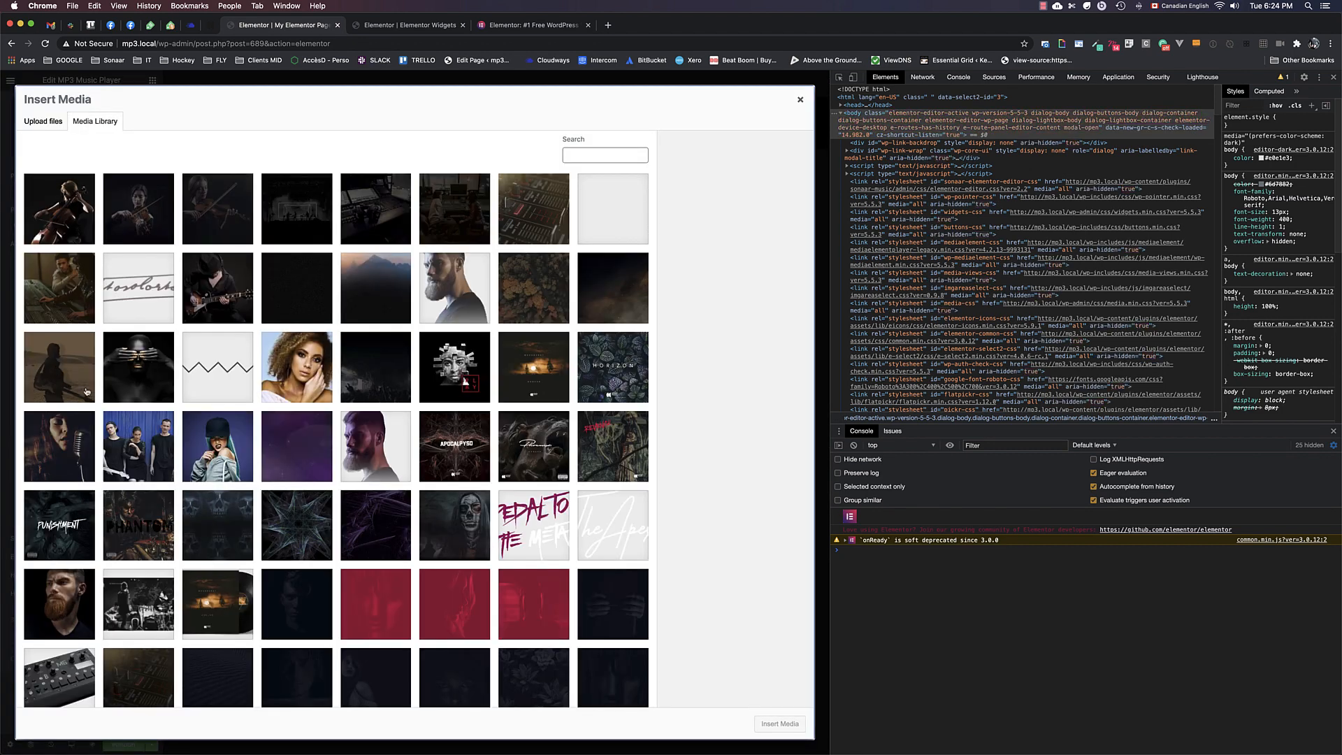
pyautogui.click(271, 526)
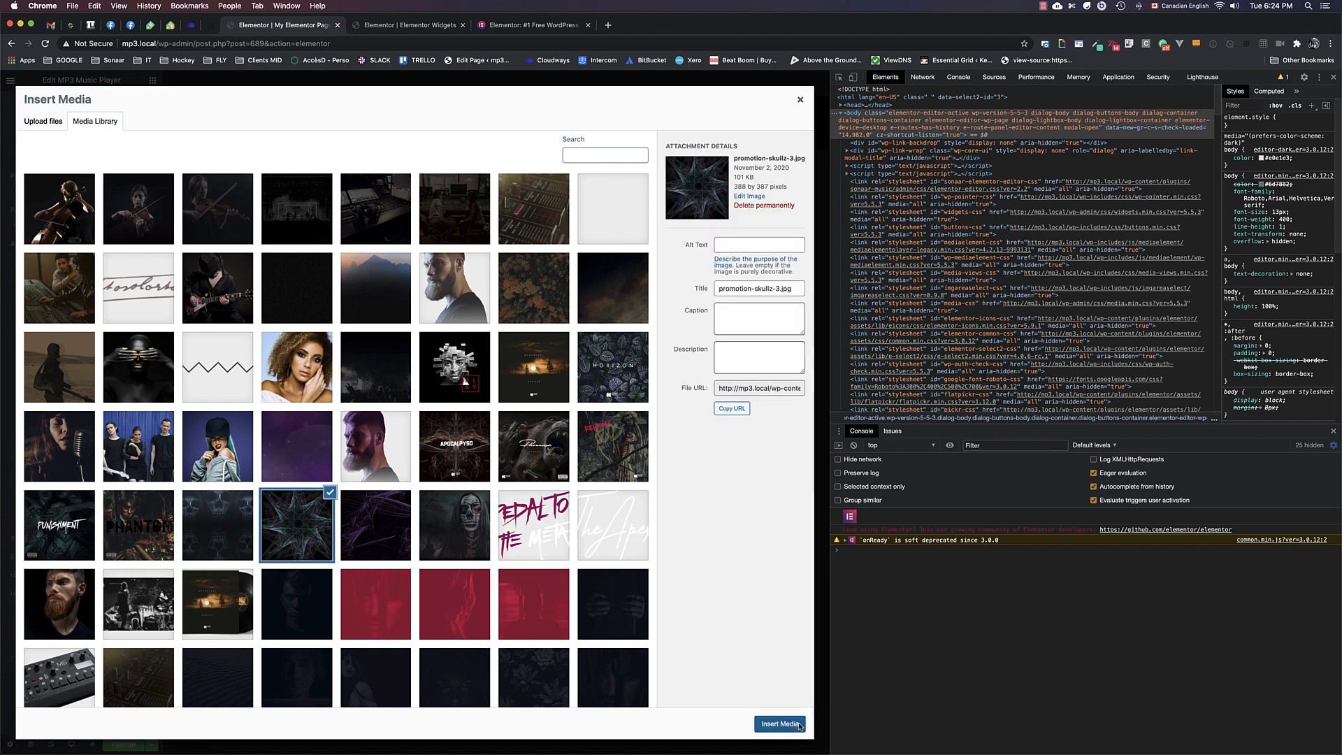
pyautogui.click(790, 724)
pyautogui.click(54, 264)
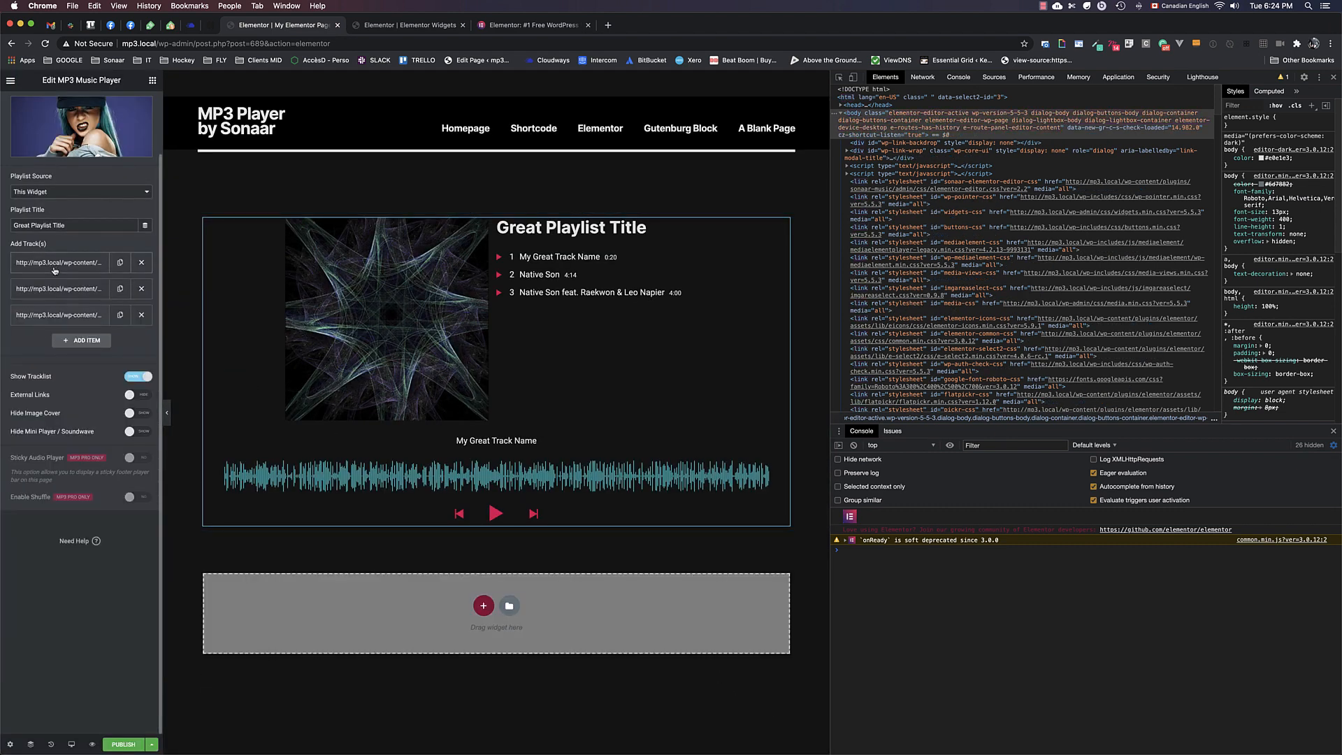
# - Set the second track's cover to the orange sunset landscape image from the media library
pyautogui.click(62, 289)
pyautogui.click(79, 392)
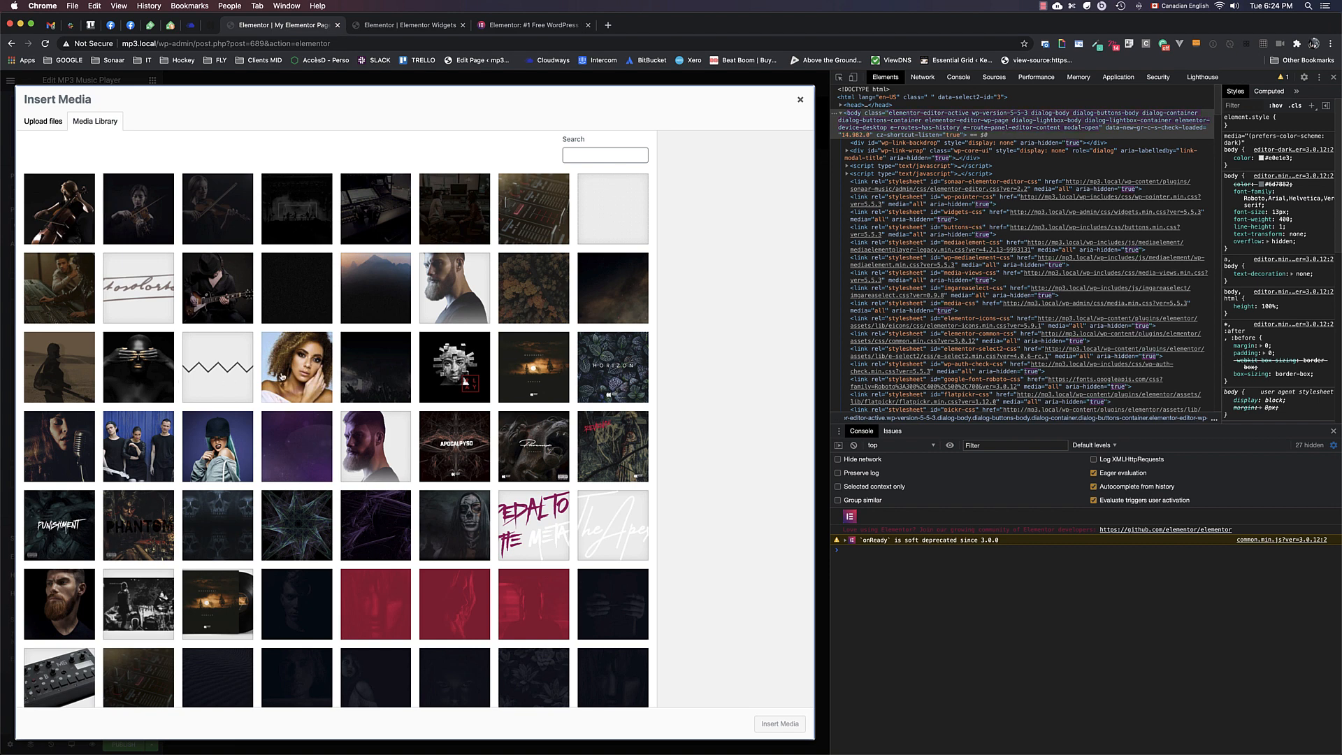
pyautogui.click(545, 364)
pyautogui.click(783, 723)
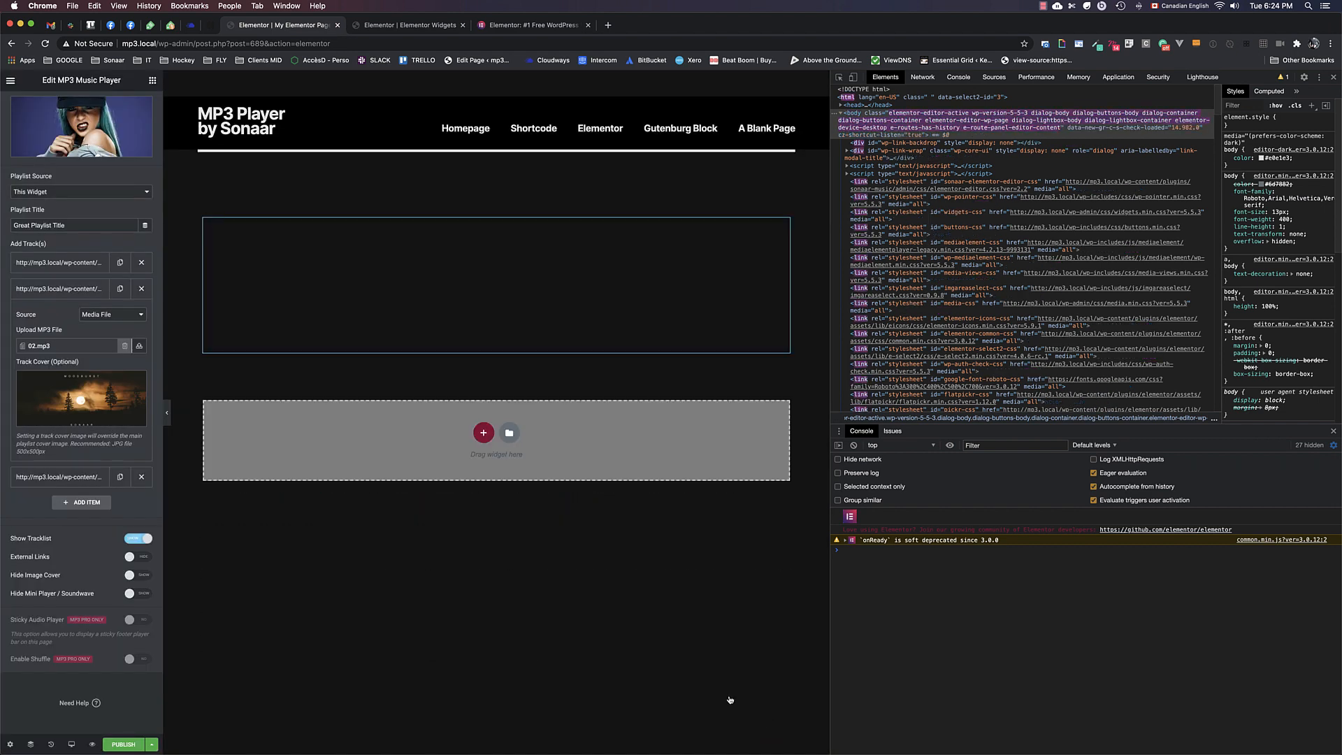
pyautogui.click(51, 293)
# - Set the third track's cover to promo_1_studio_bg.jpg from the media library
pyautogui.click(68, 317)
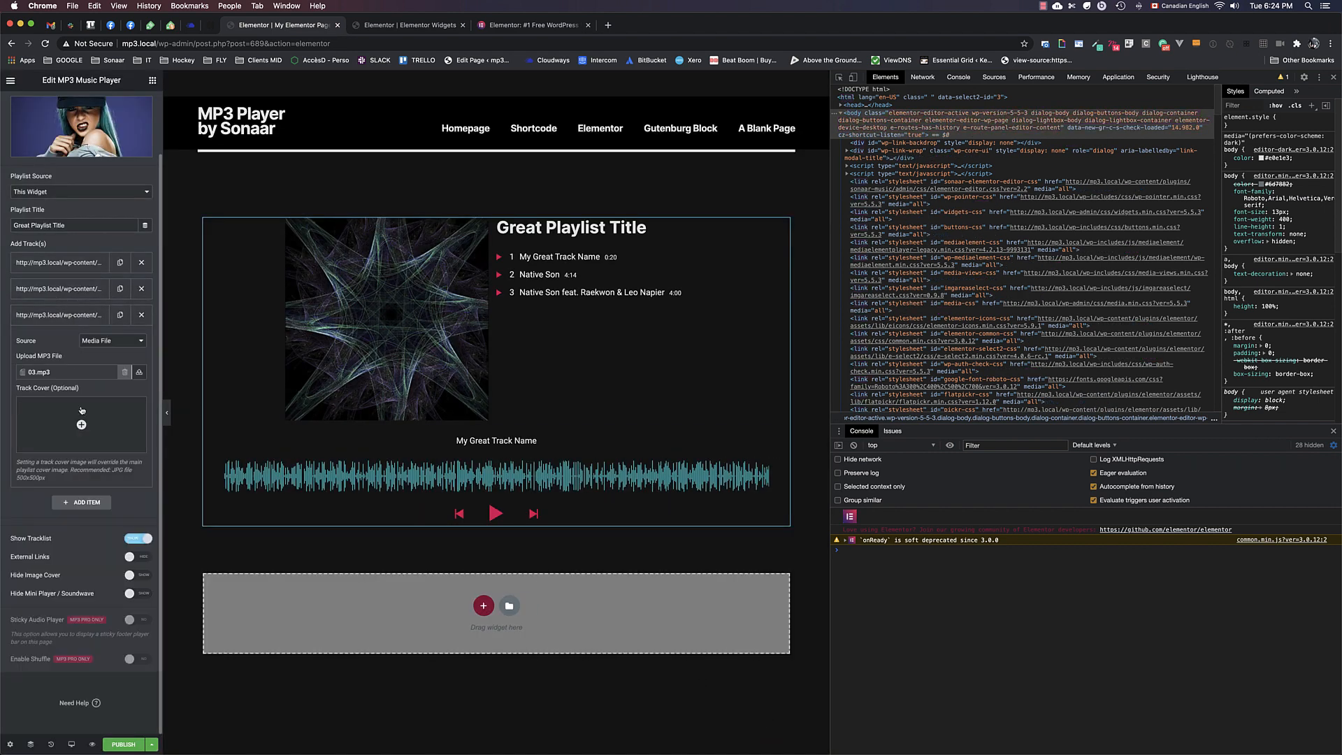
pyautogui.click(88, 432)
pyautogui.click(86, 449)
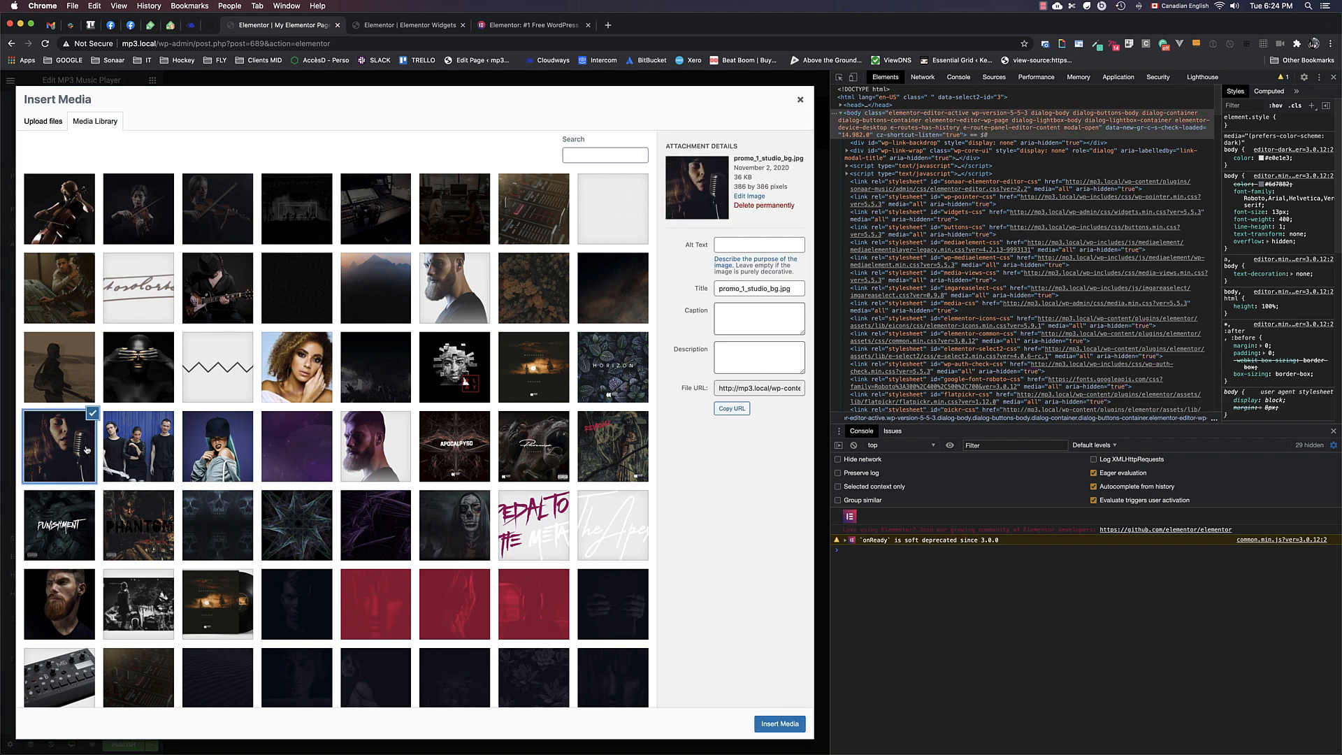
pyautogui.click(778, 724)
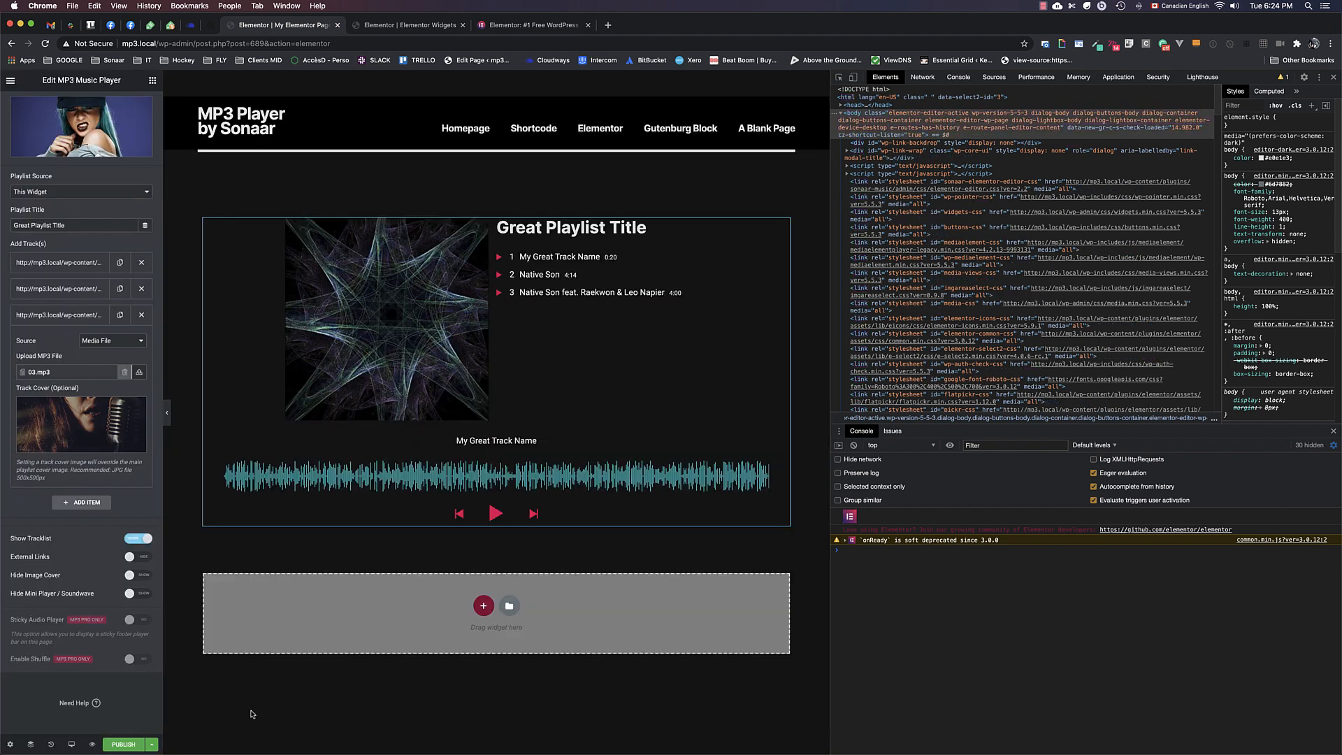
# - Publish the Elementor page and play each of the three tracks in its preview
pyautogui.click(109, 745)
pyautogui.click(93, 745)
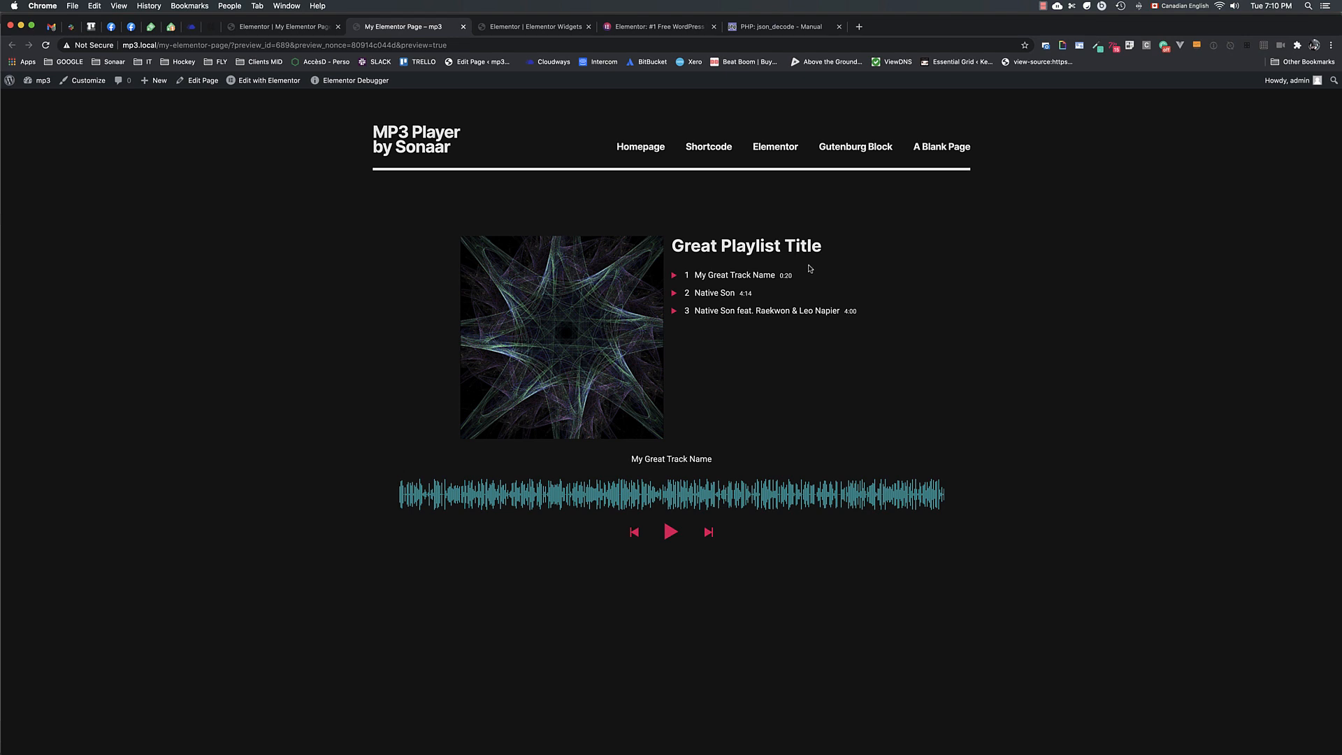
pyautogui.click(709, 276)
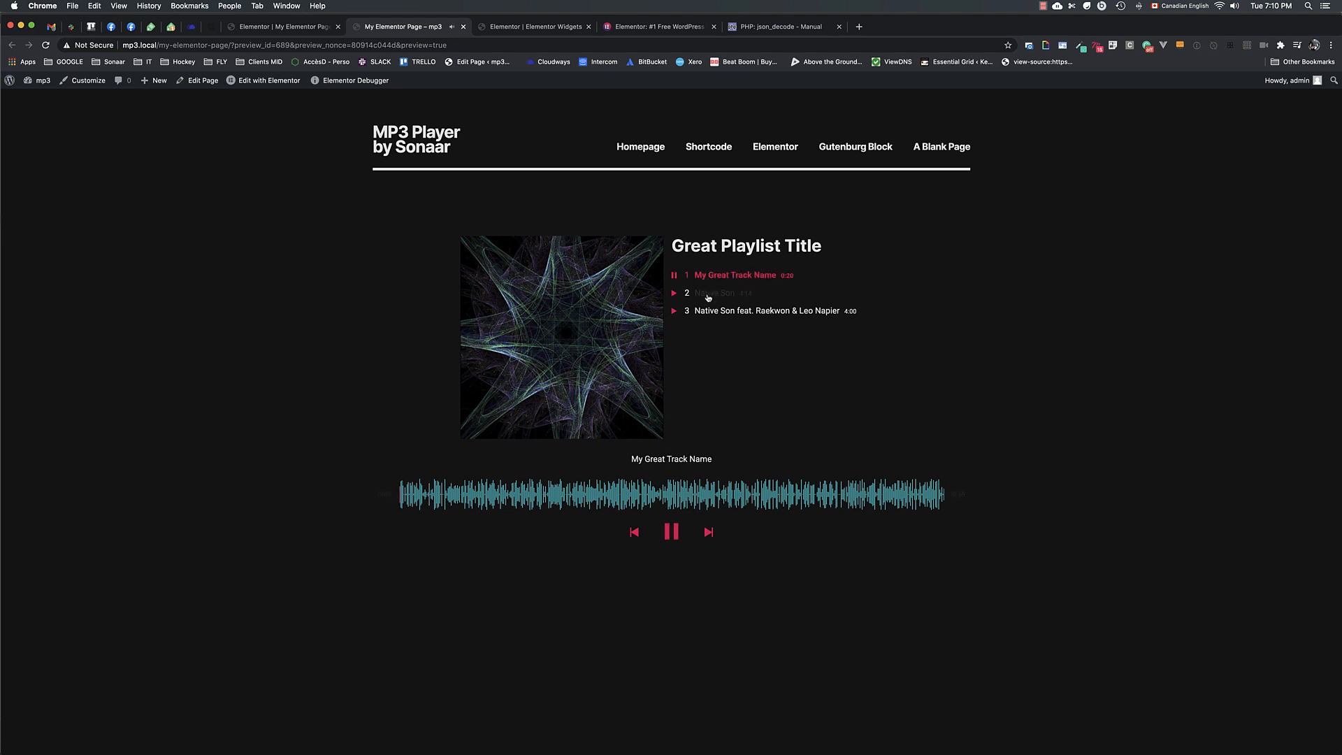
pyautogui.click(708, 295)
pyautogui.click(697, 311)
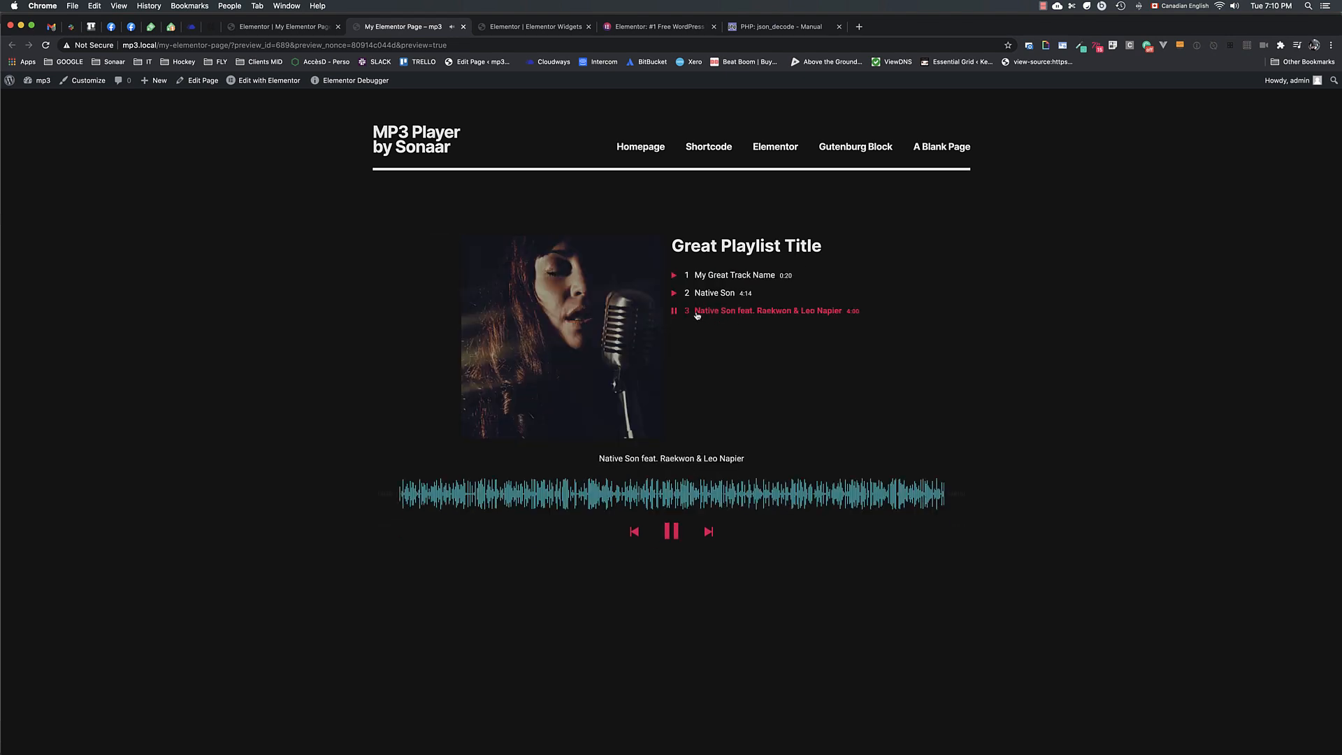
pyautogui.click(1042, 5)
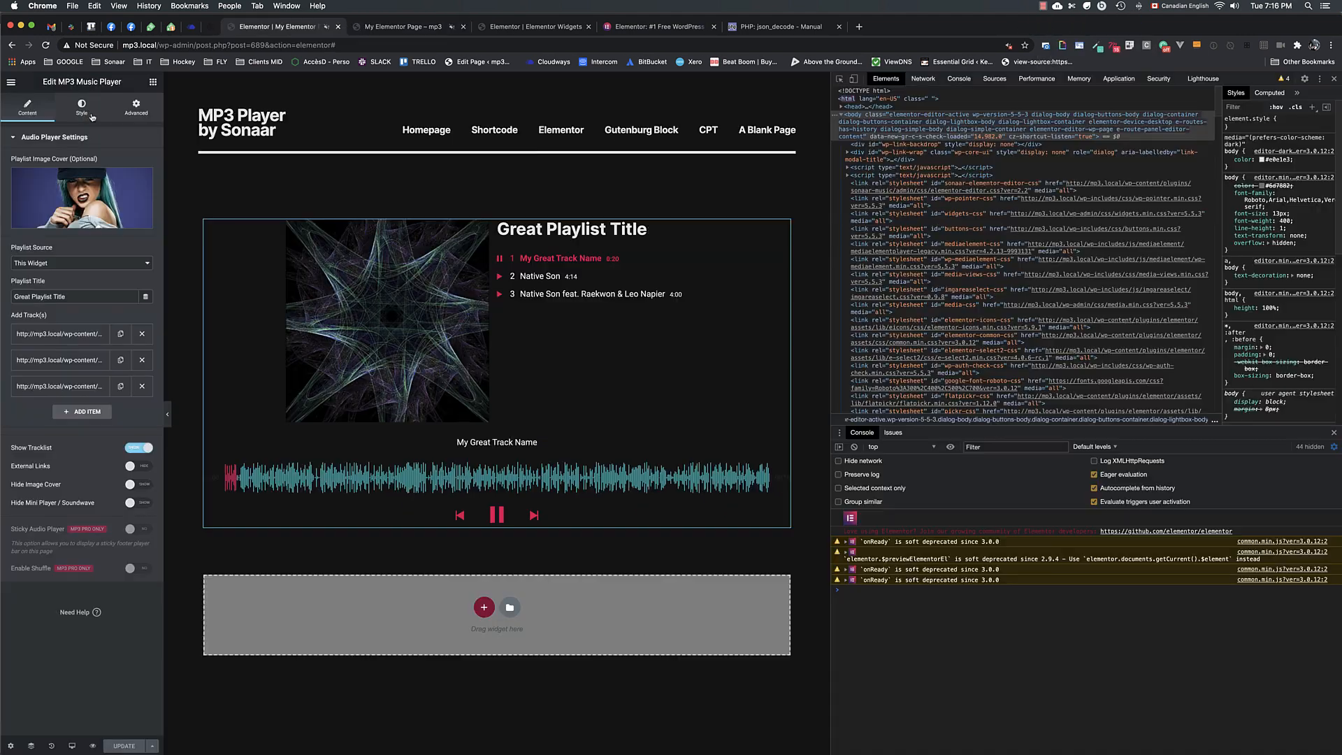
# - Review the Pro features listed in the widget's style settings and the player's Pro version among the installed plugins
pyautogui.click(82, 109)
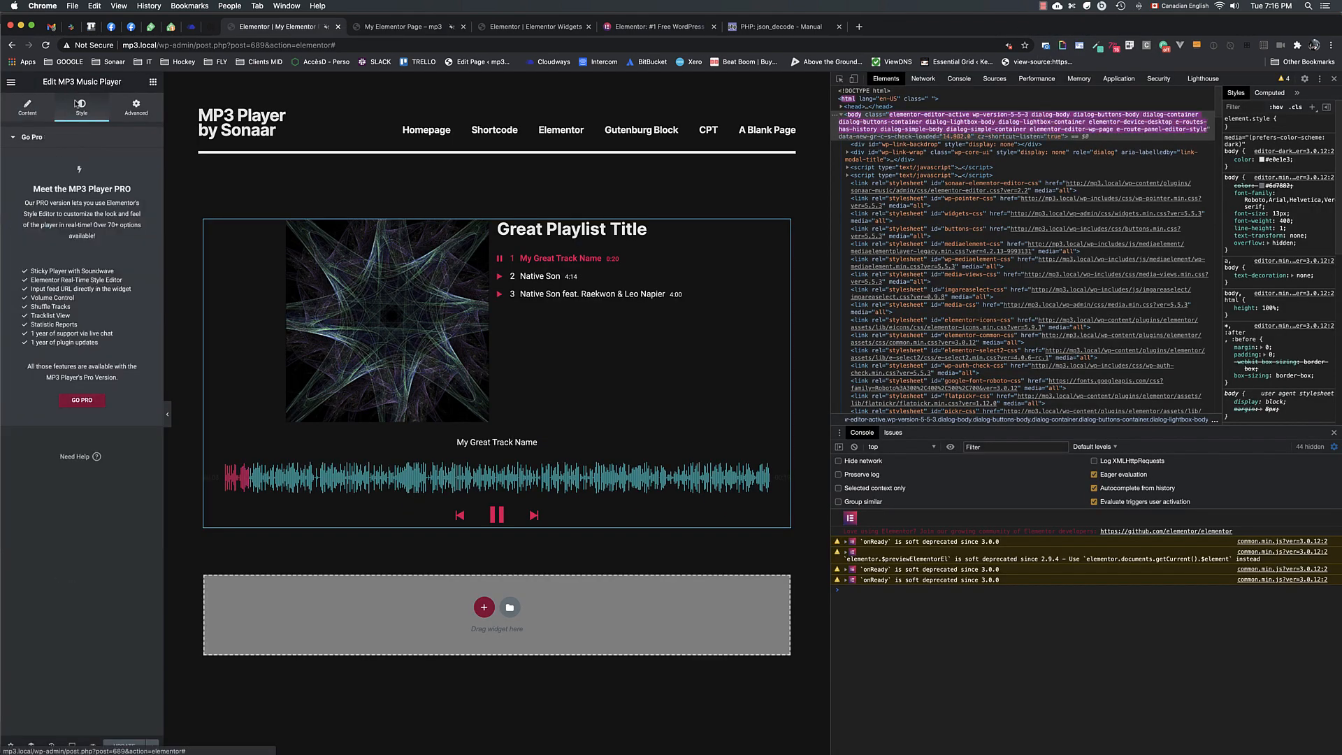
pyautogui.moveTo(118, 380); pyautogui.dragTo(32, 185)
pyautogui.click(113, 160)
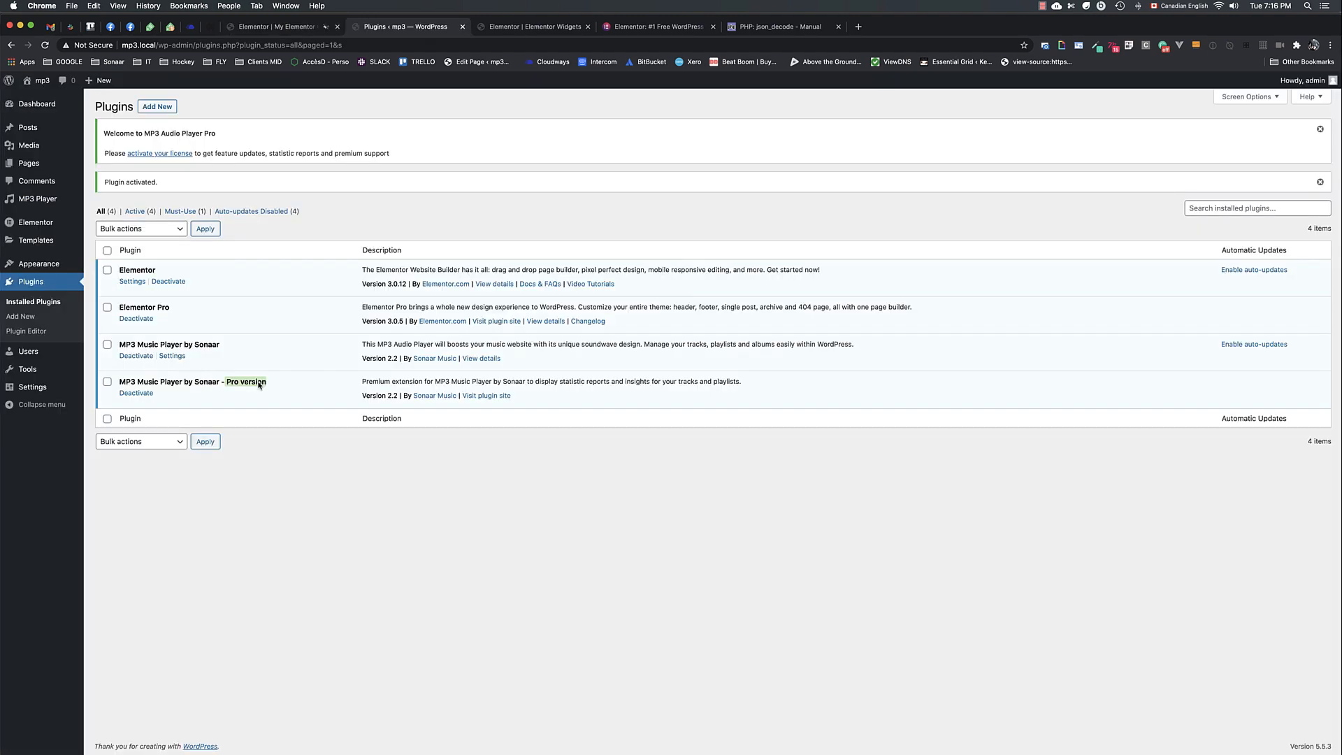
pyautogui.click(259, 384)
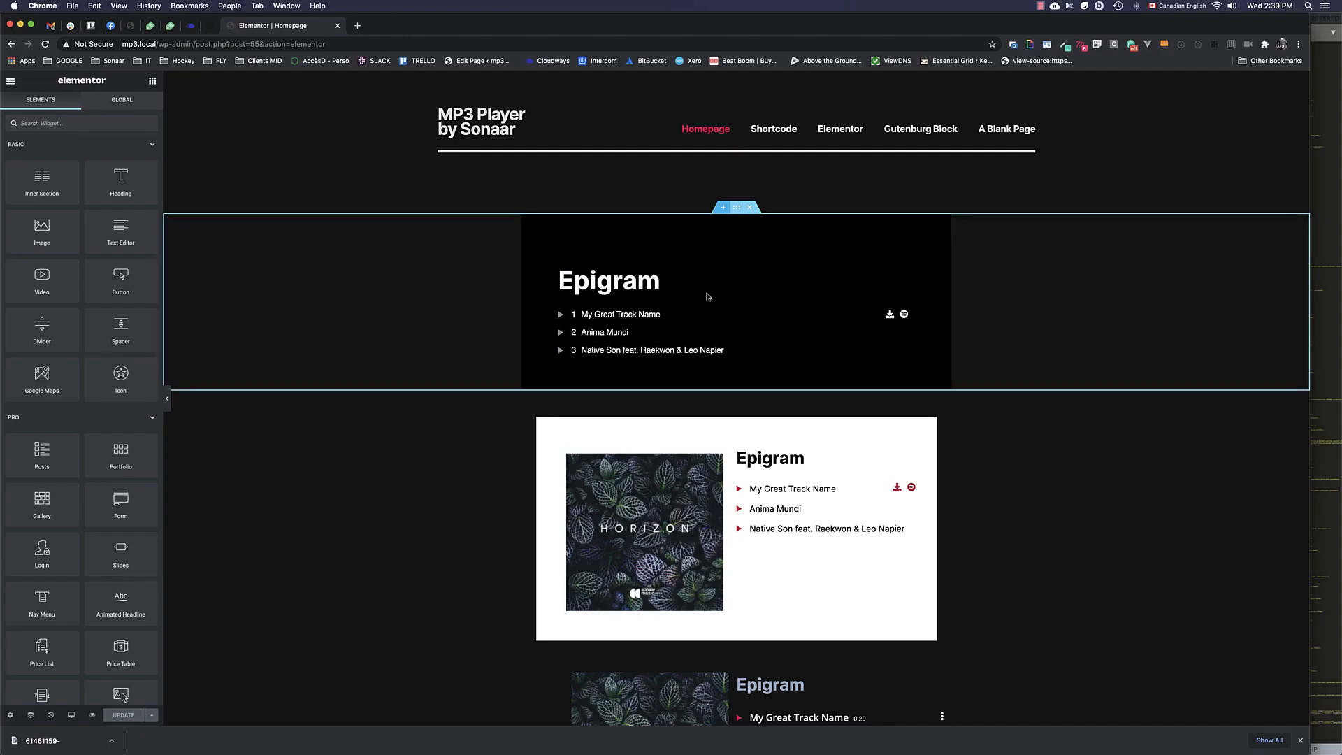
# - Set the title color of the Homepage's top Epigram player to the red Accent global color
pyautogui.click(707, 293)
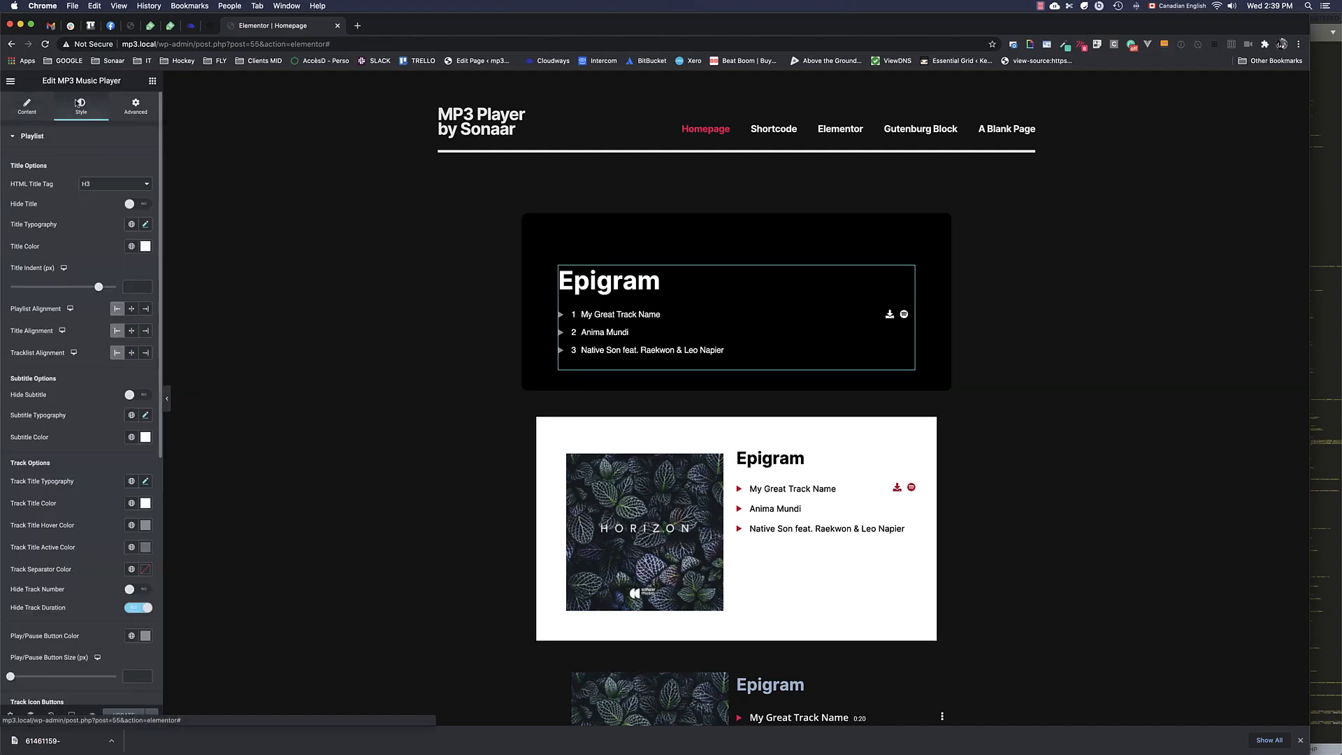
pyautogui.scroll(-5, 70, 315)
pyautogui.scroll(-2, 19, 320)
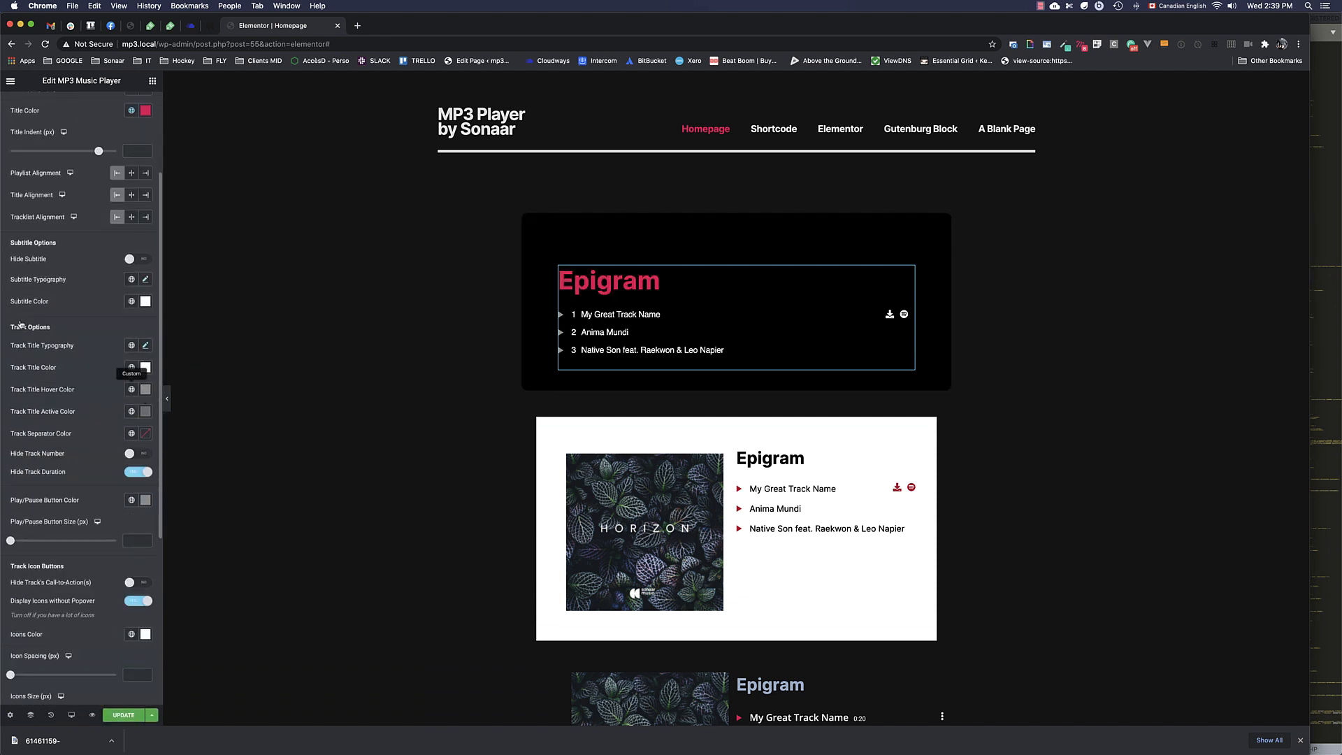
# - Enlarge the track title font size in the top Epigram player and toggle hiding the track numbers on and off
pyautogui.click(146, 346)
pyautogui.write('24')
pyautogui.moveTo(19, 563); pyautogui.dragTo(34, 564)
pyautogui.click(59, 299)
pyautogui.click(144, 454)
pyautogui.click(144, 454)
# - Set the top player's track title hover color to the purple Primary global color and show its content settings
pyautogui.scroll(-2, 83, 420)
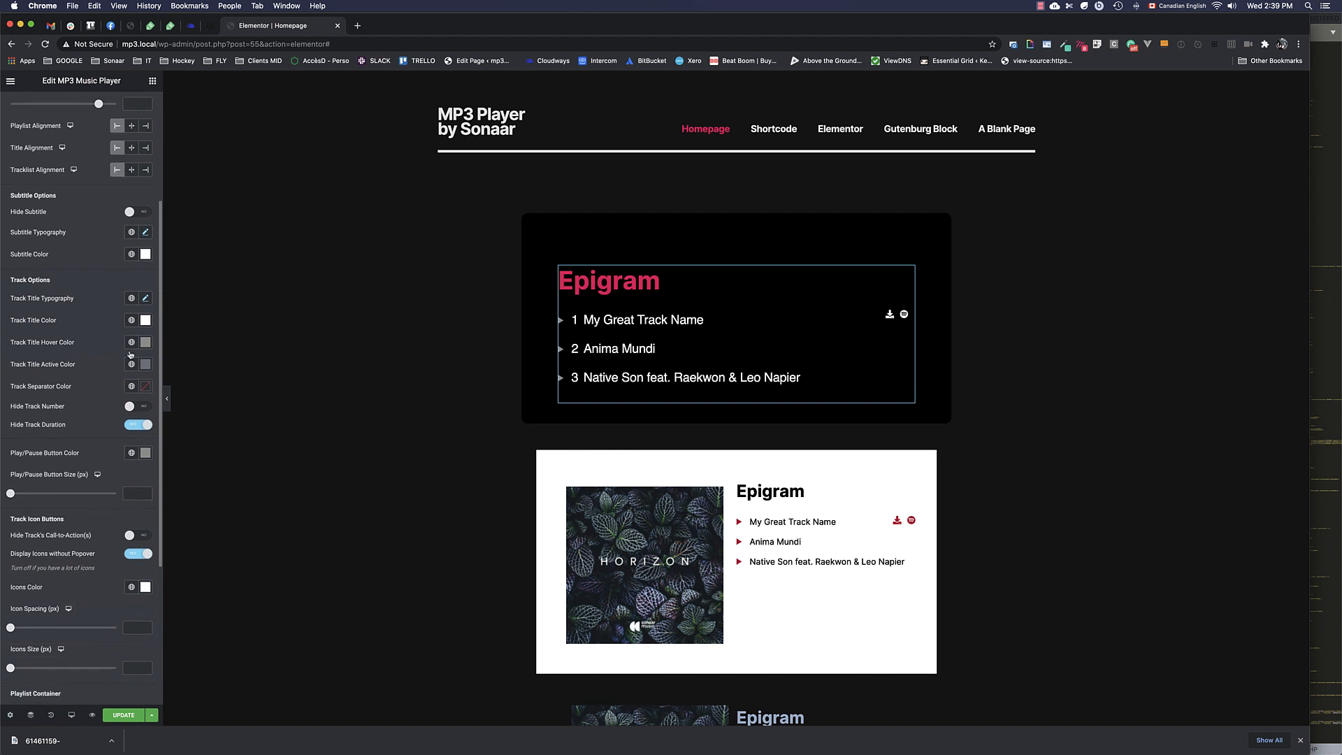
pyautogui.click(132, 342)
pyautogui.click(28, 391)
pyautogui.scroll(5, 28, 392)
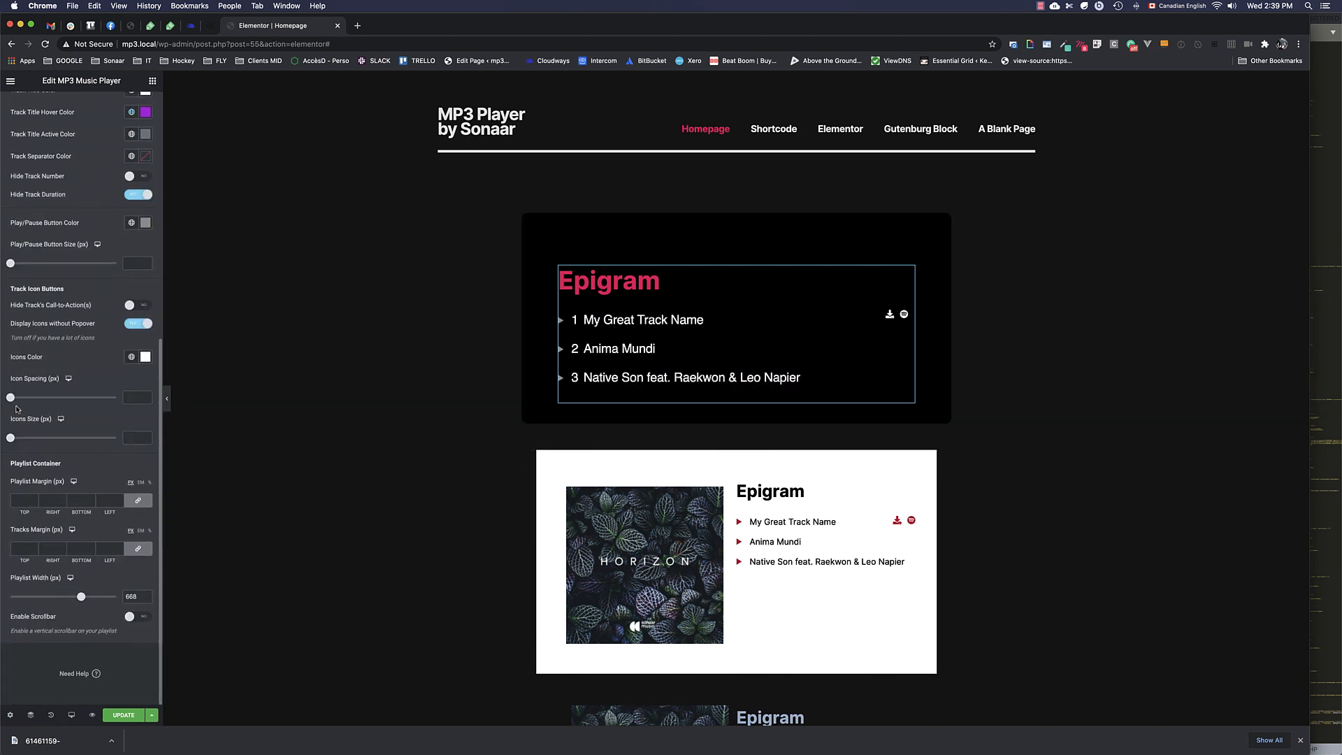
pyautogui.click(41, 137)
pyautogui.click(26, 108)
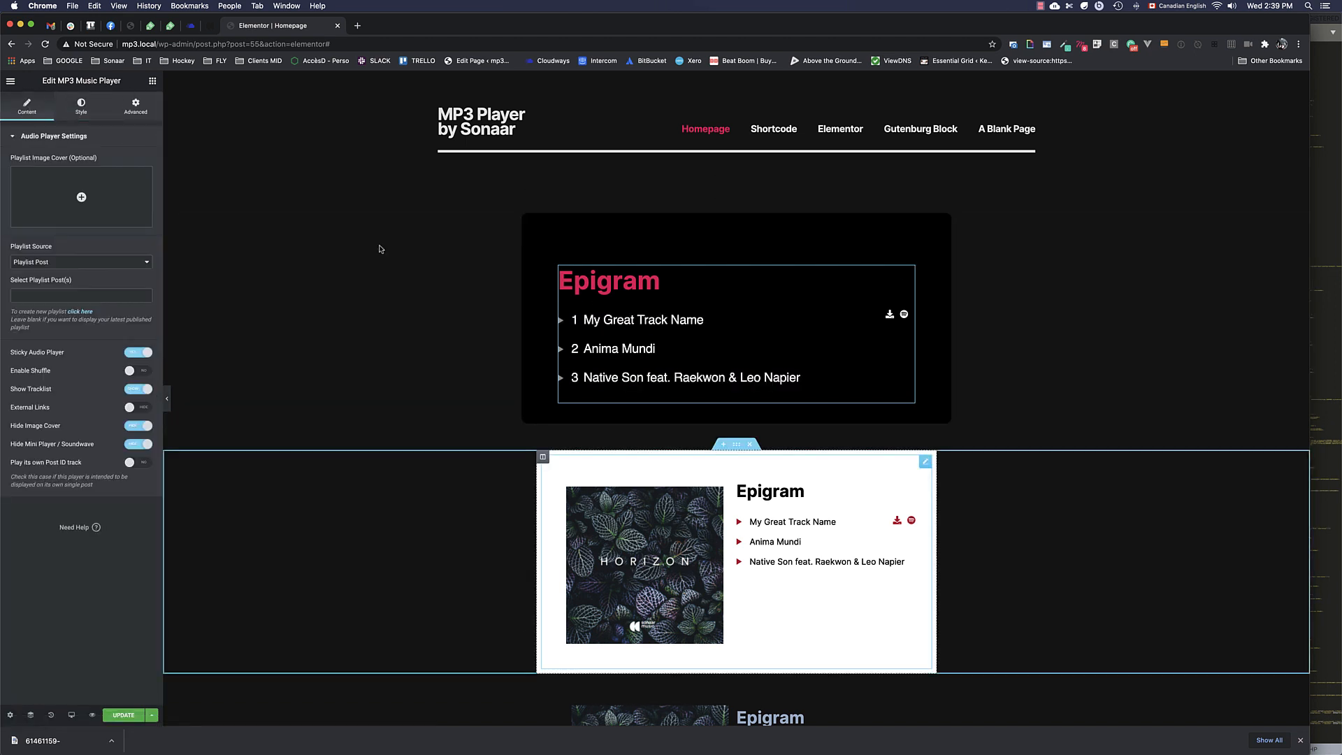
# - Set the white Epigram player's cover image width to 259 px and adjust its playlist and image alignment
pyautogui.click(616, 510)
pyautogui.click(81, 110)
pyautogui.moveTo(81, 181)
pyautogui.mouseDown()
pyautogui.moveTo(55, 181)
pyautogui.moveTo(107, 181)
pyautogui.moveTo(71, 181)
pyautogui.mouseUp()
pyautogui.click(35, 321)
pyautogui.click(113, 170)
pyautogui.click(114, 169)
pyautogui.click(138, 188)
pyautogui.click(77, 137)
pyautogui.click(117, 250)
# - Set the purple mini player's controls, soundwave background and title colors to the Accent global color
pyautogui.scroll(-12, 941, 315)
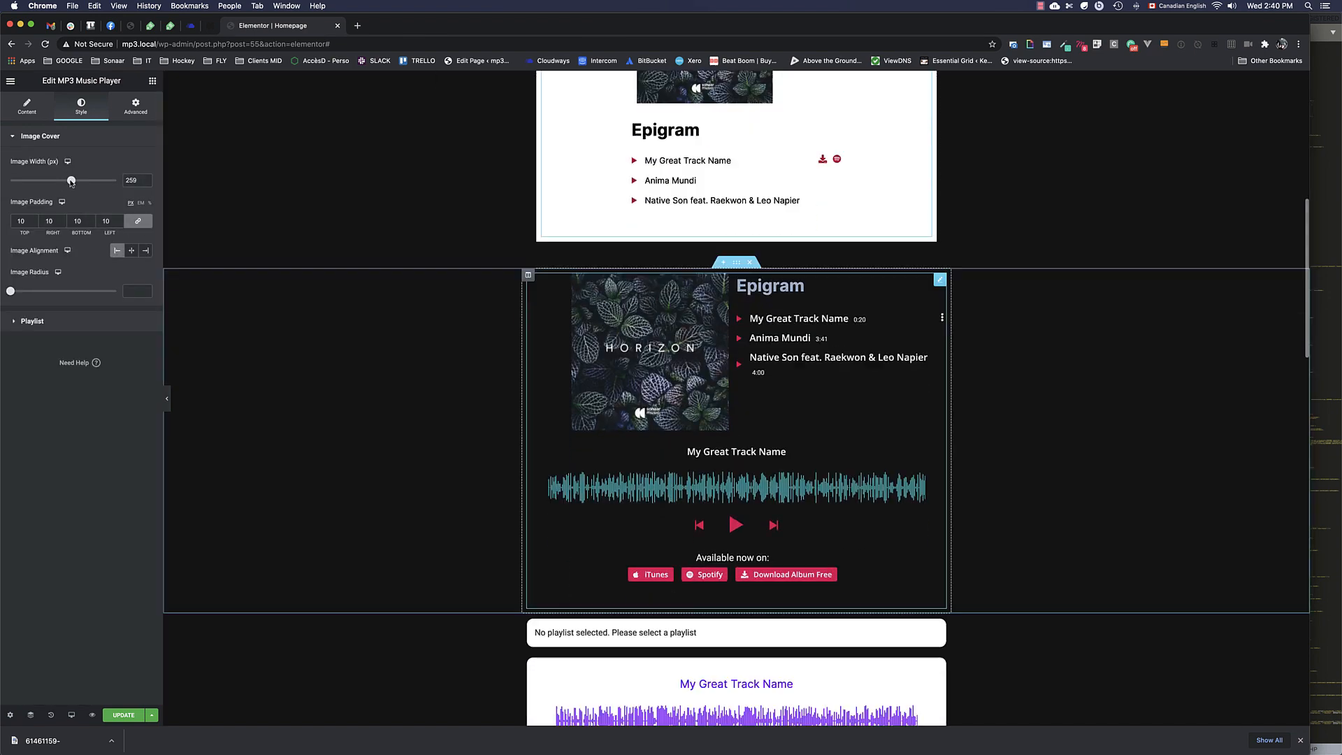
pyautogui.click(941, 305)
pyautogui.click(78, 103)
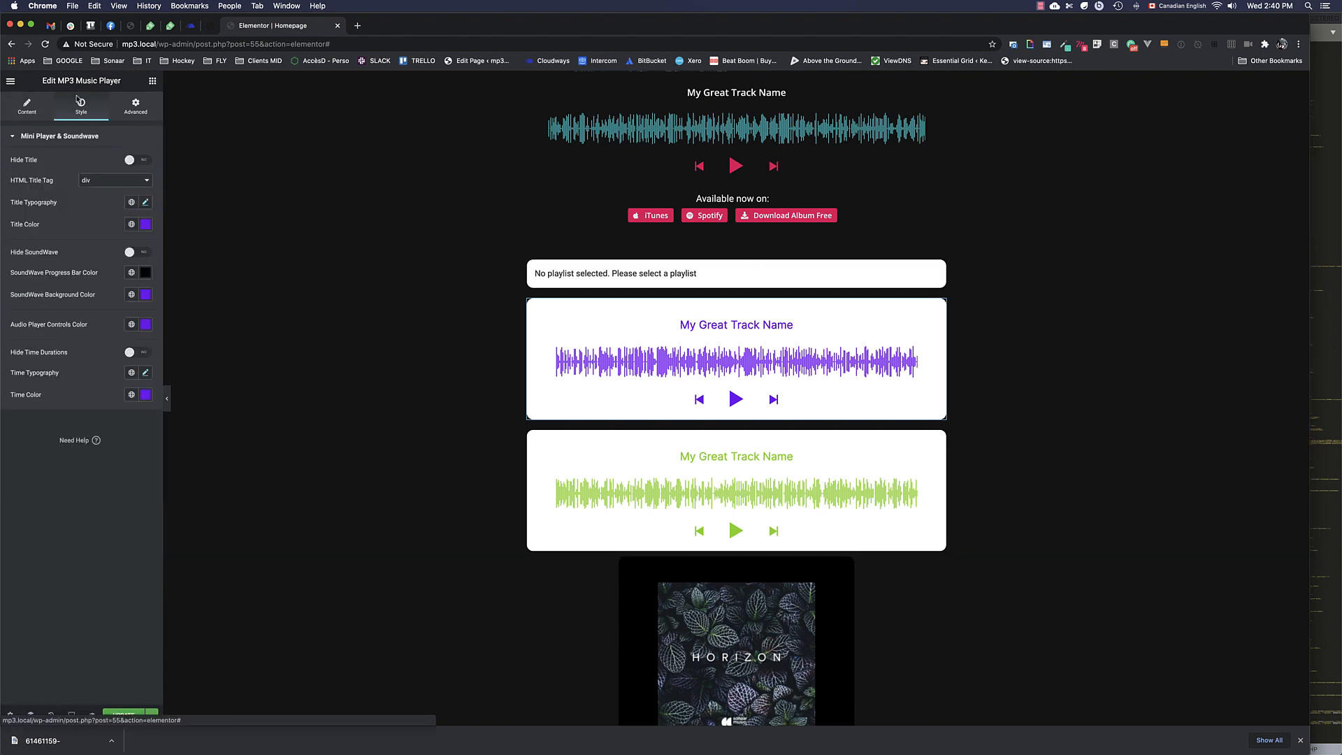
pyautogui.click(132, 324)
pyautogui.click(130, 294)
pyautogui.click(41, 397)
pyautogui.click(131, 223)
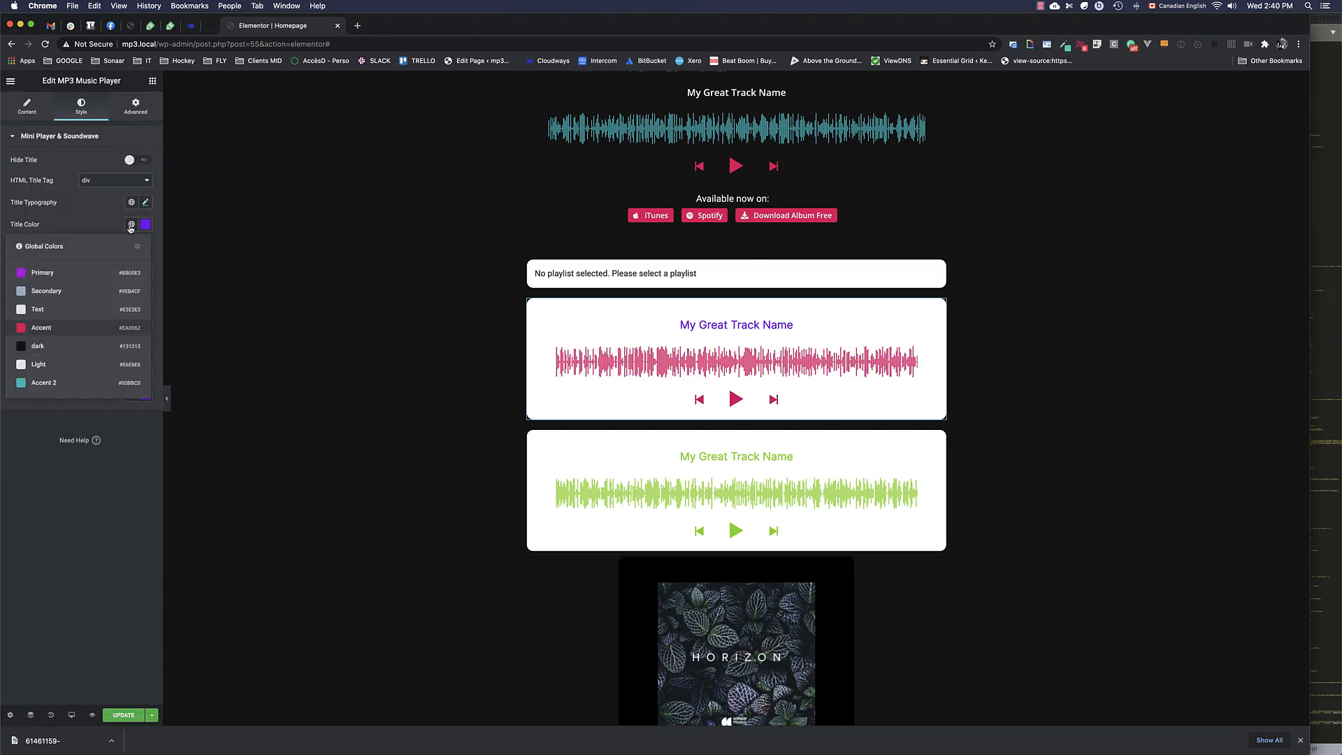
pyautogui.click(21, 327)
# - Play "My Great Track Name" in the bottom Epigram player and view the sticky player's tracklist
pyautogui.scroll(-10, 741, 350)
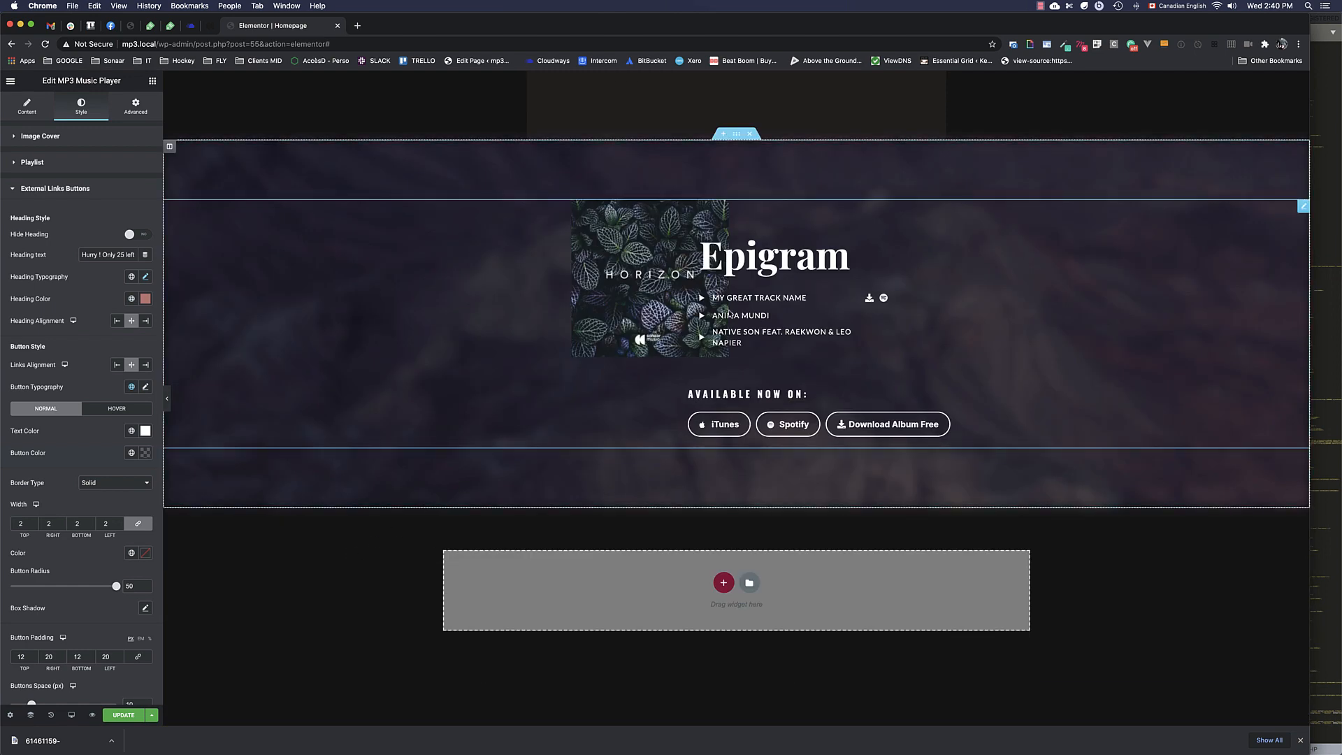
pyautogui.click(750, 299)
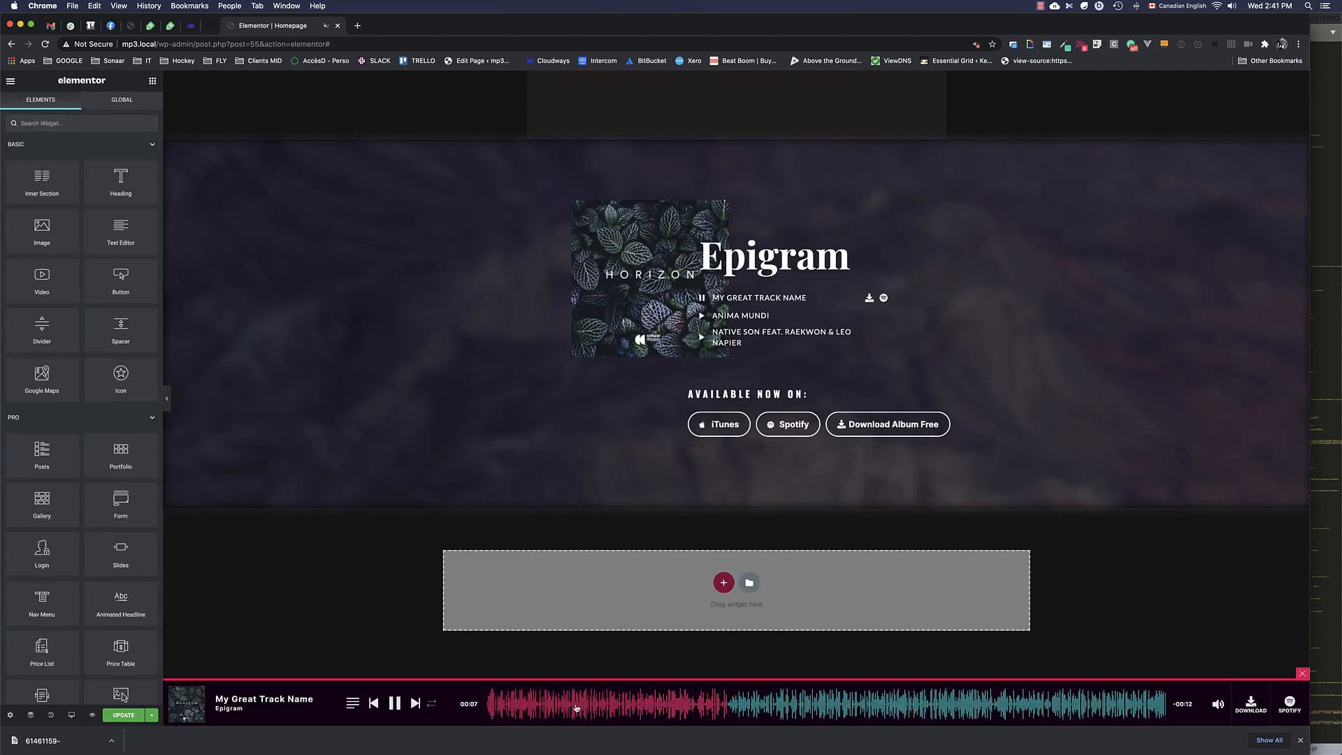
pyautogui.click(353, 703)
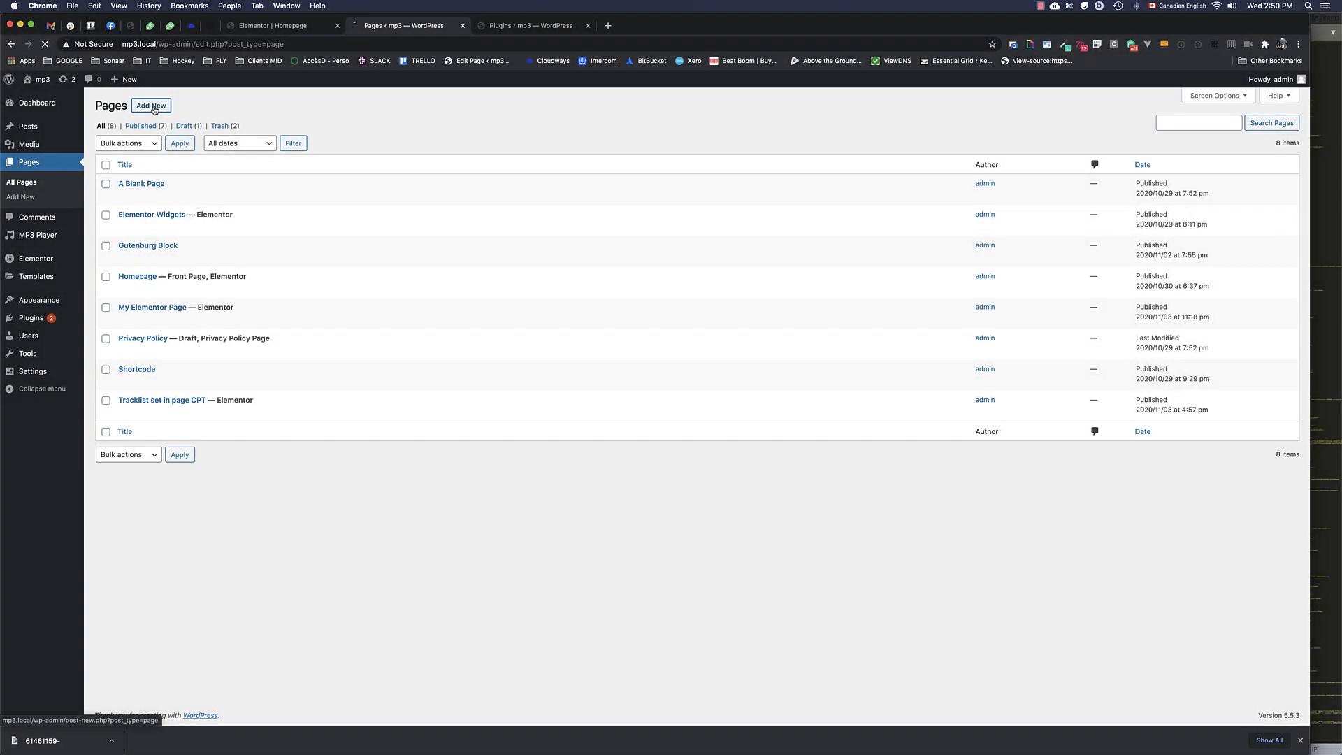
# - Create a new page titled "Cool Gutenburg Page"
pyautogui.click(154, 110)
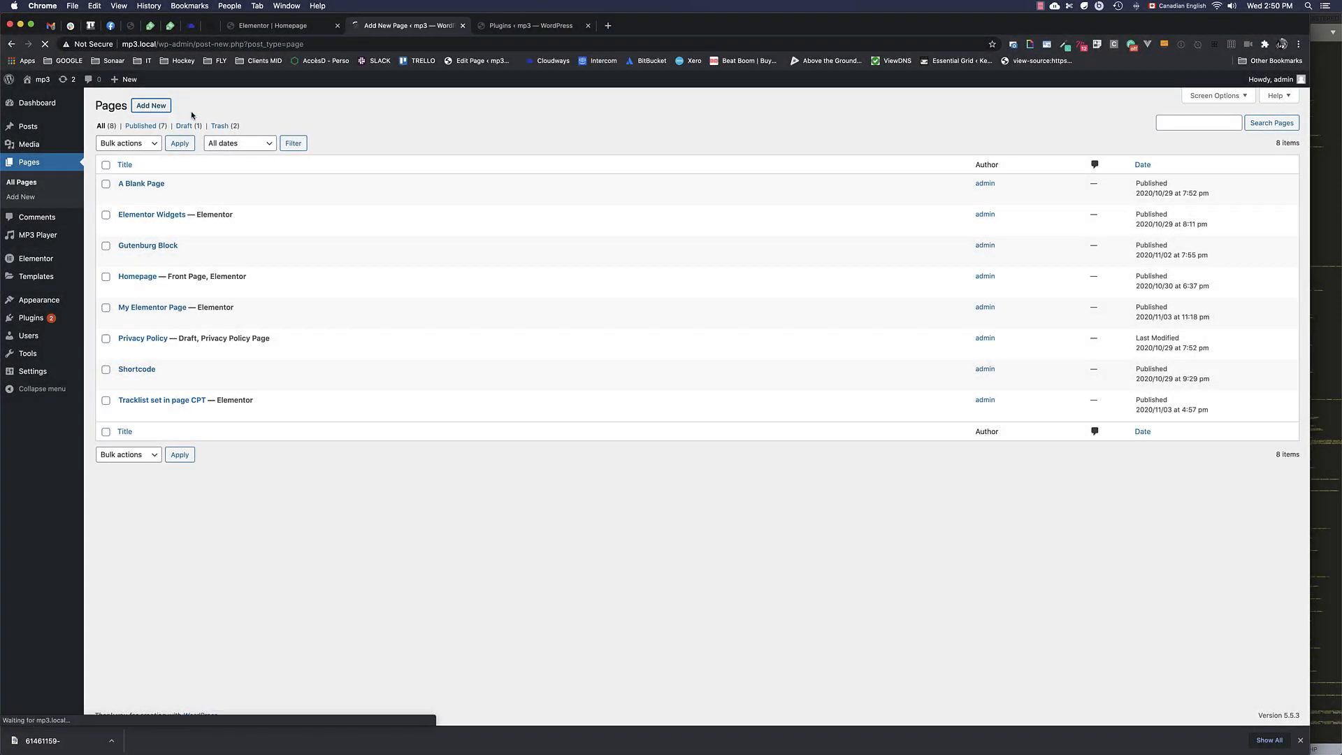
pyautogui.write('Coo')
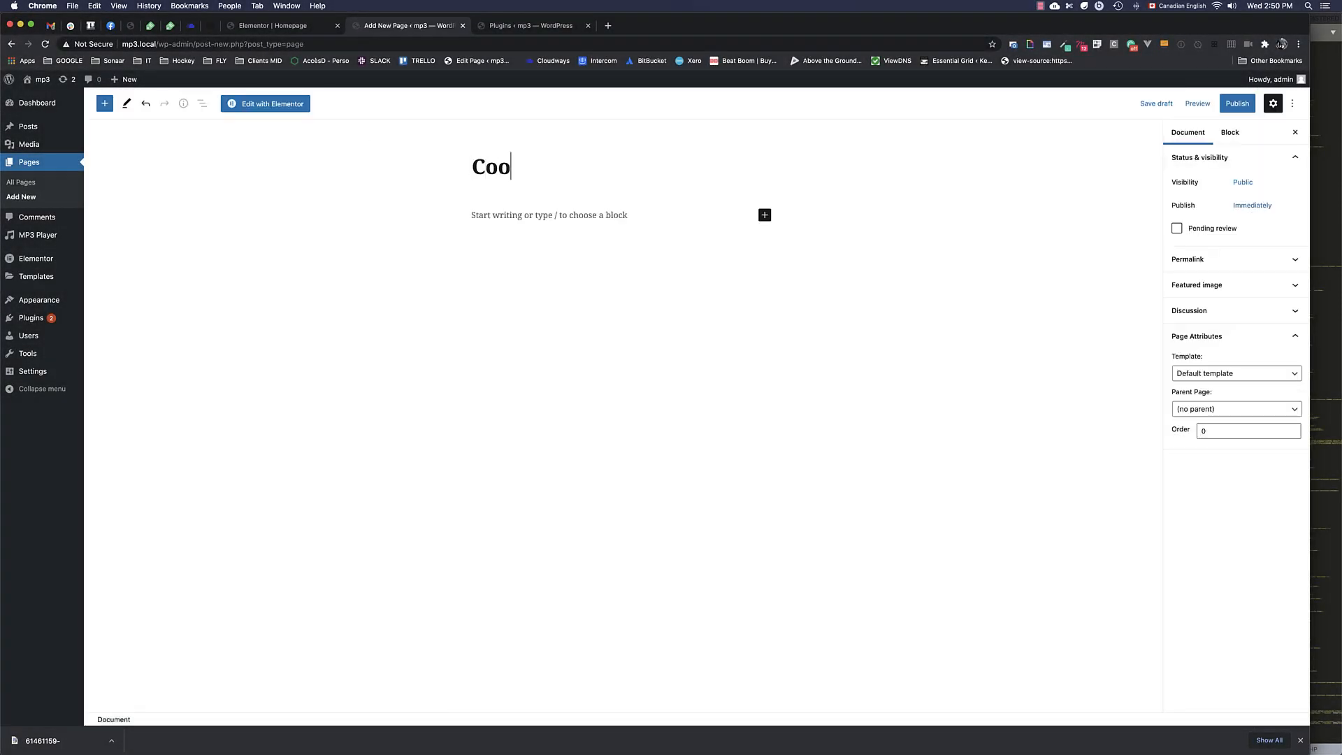
pyautogui.write('l Gutenburg P')
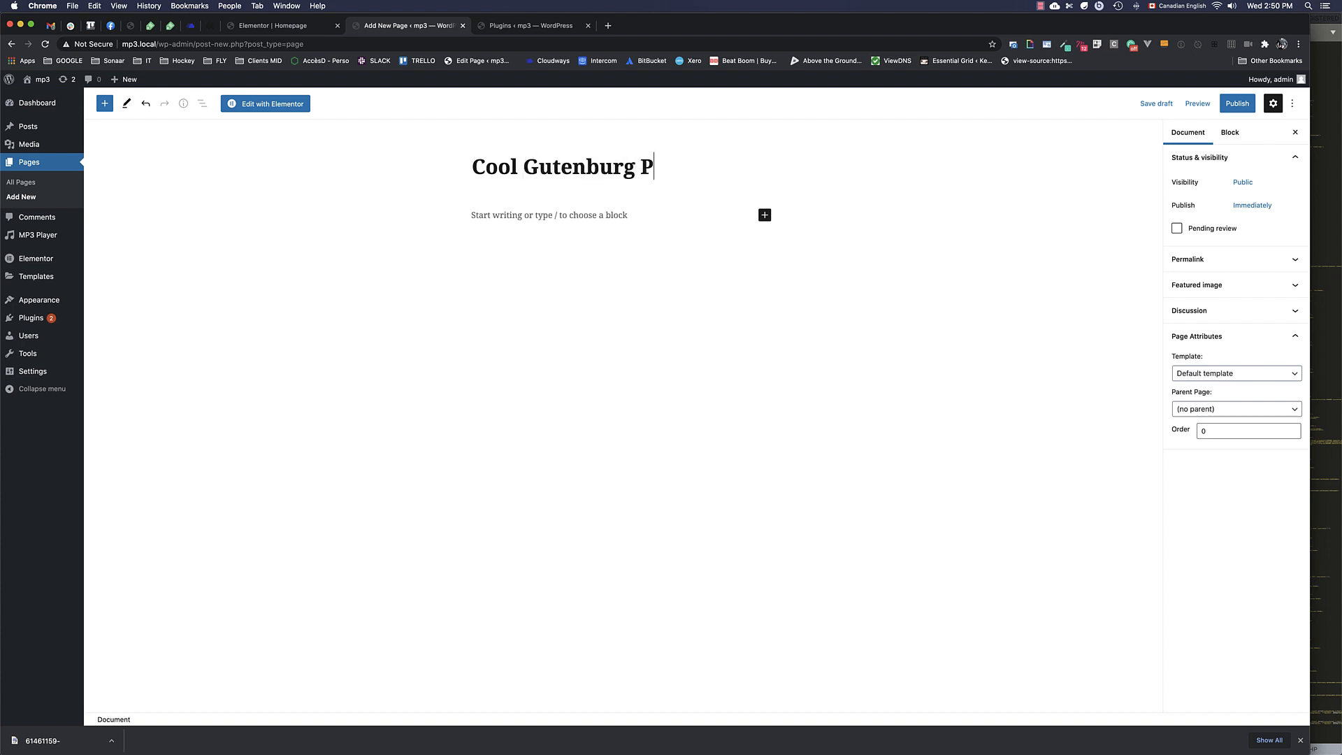
pyautogui.write('age')
# - Find the Sonaar MP3 block by searching "sonaar" and insert it below the page title
pyautogui.click(765, 215)
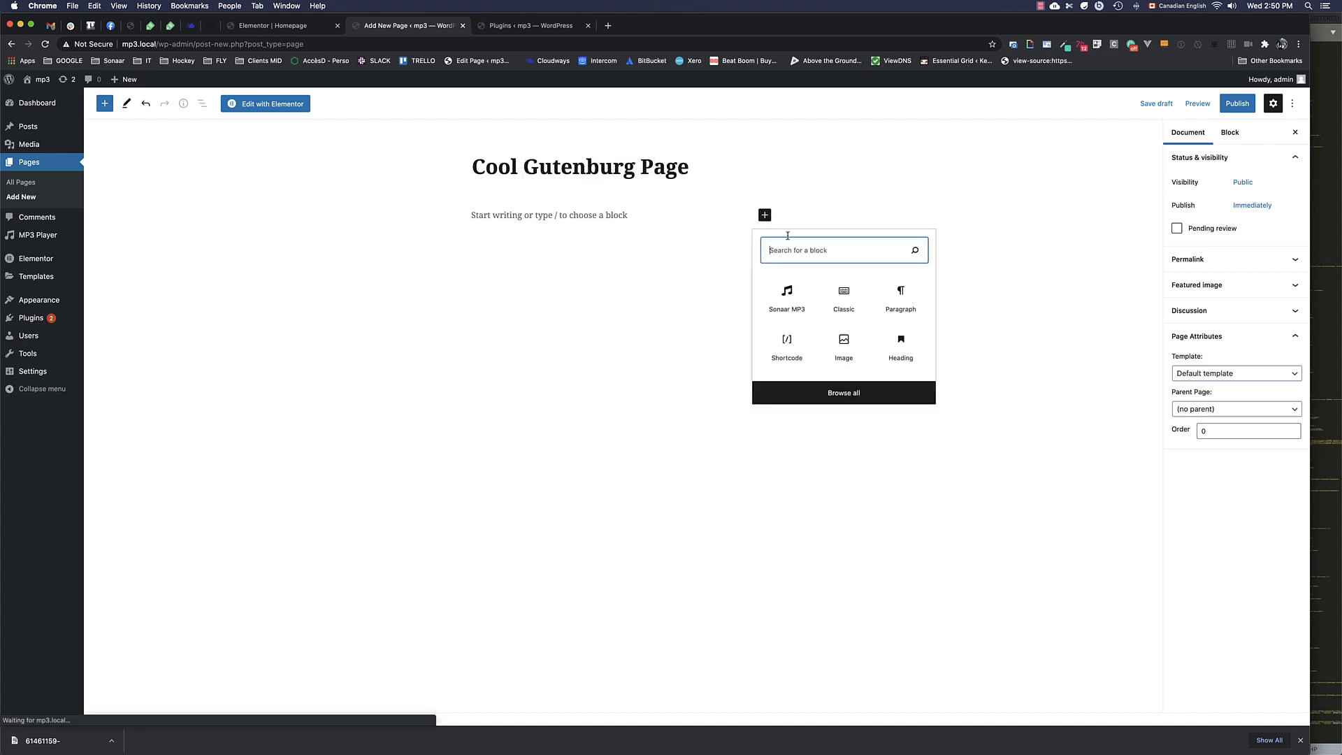
pyautogui.write('sonaar')
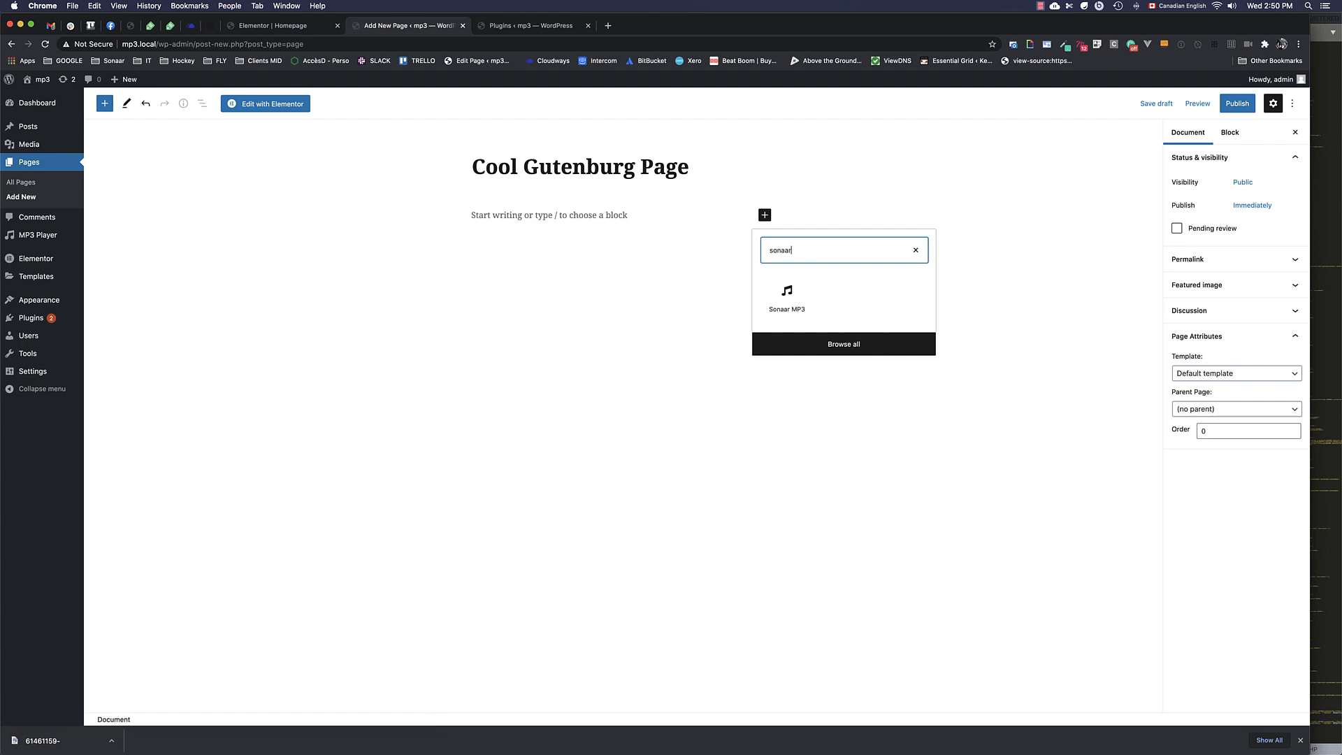
pyautogui.click(786, 301)
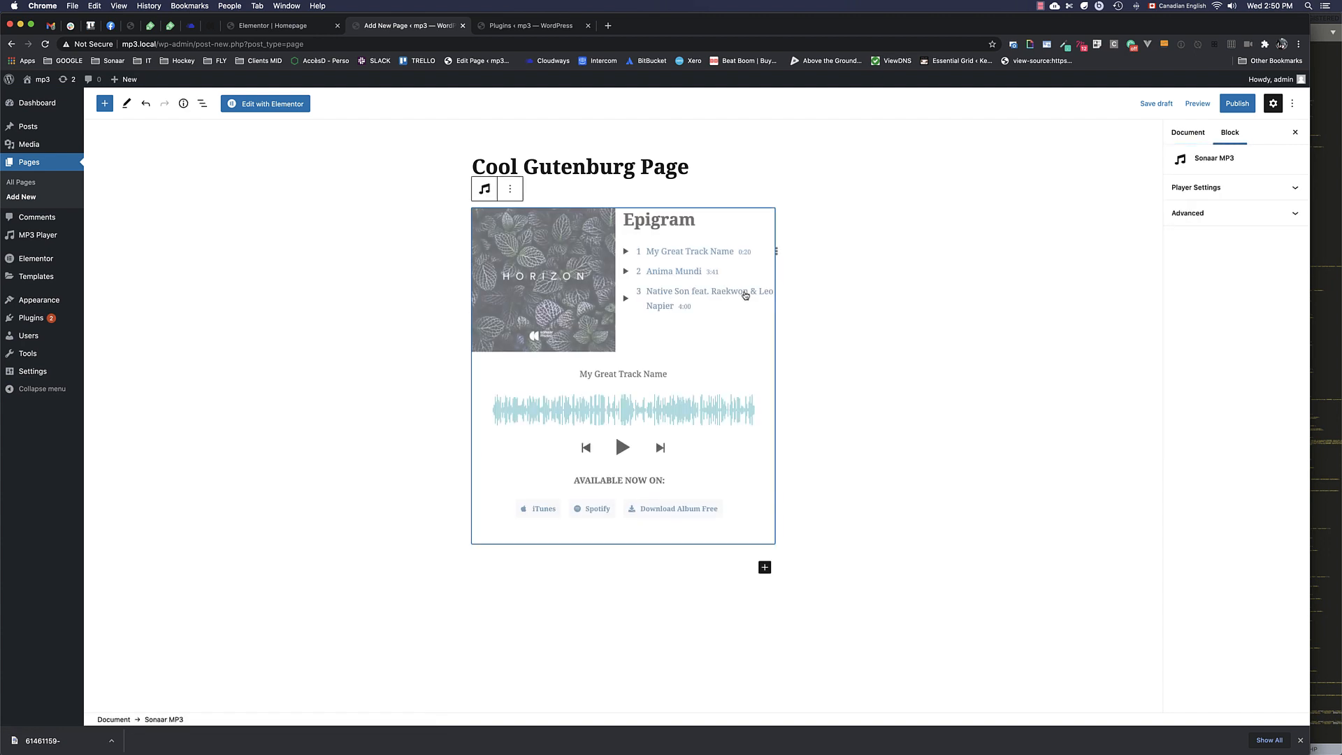
# - Hide the Sonaar MP3 block's mini player/soundwave and album store, and try hiding its album cover before showing it again
pyautogui.click(1229, 134)
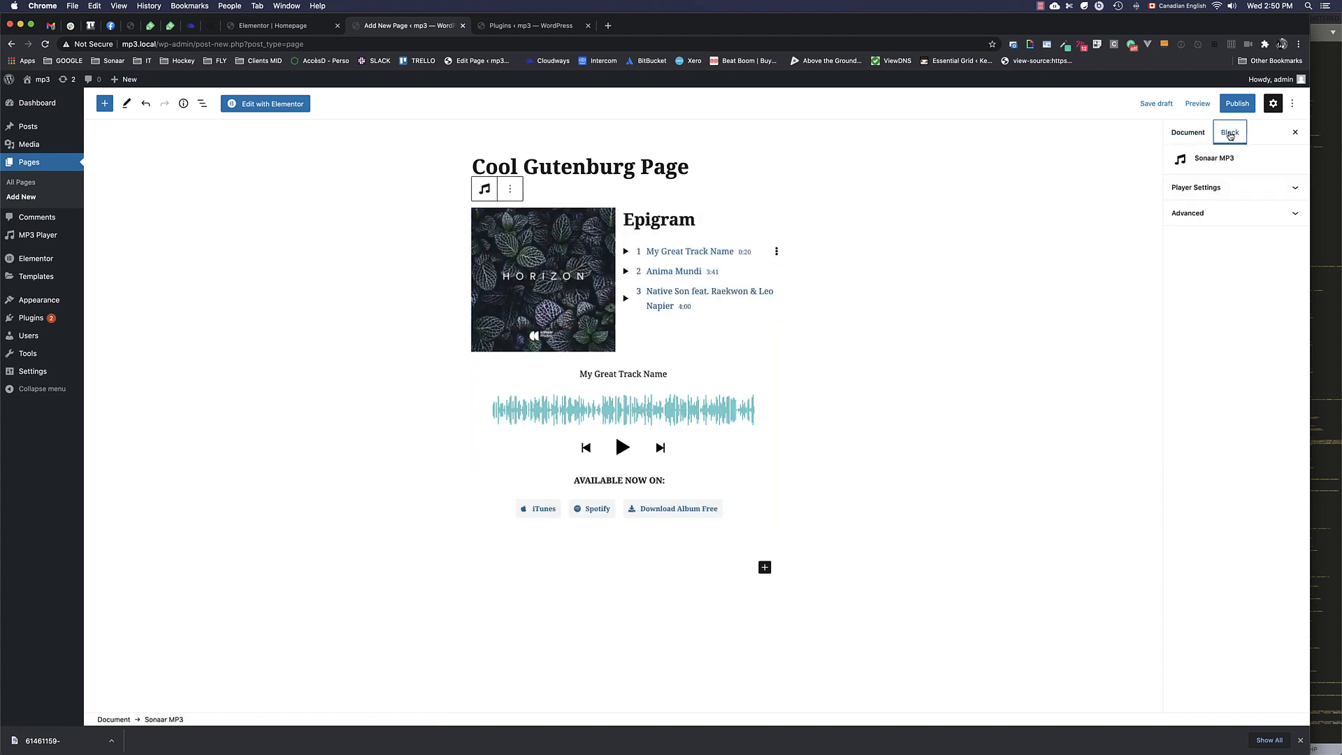
pyautogui.click(1217, 187)
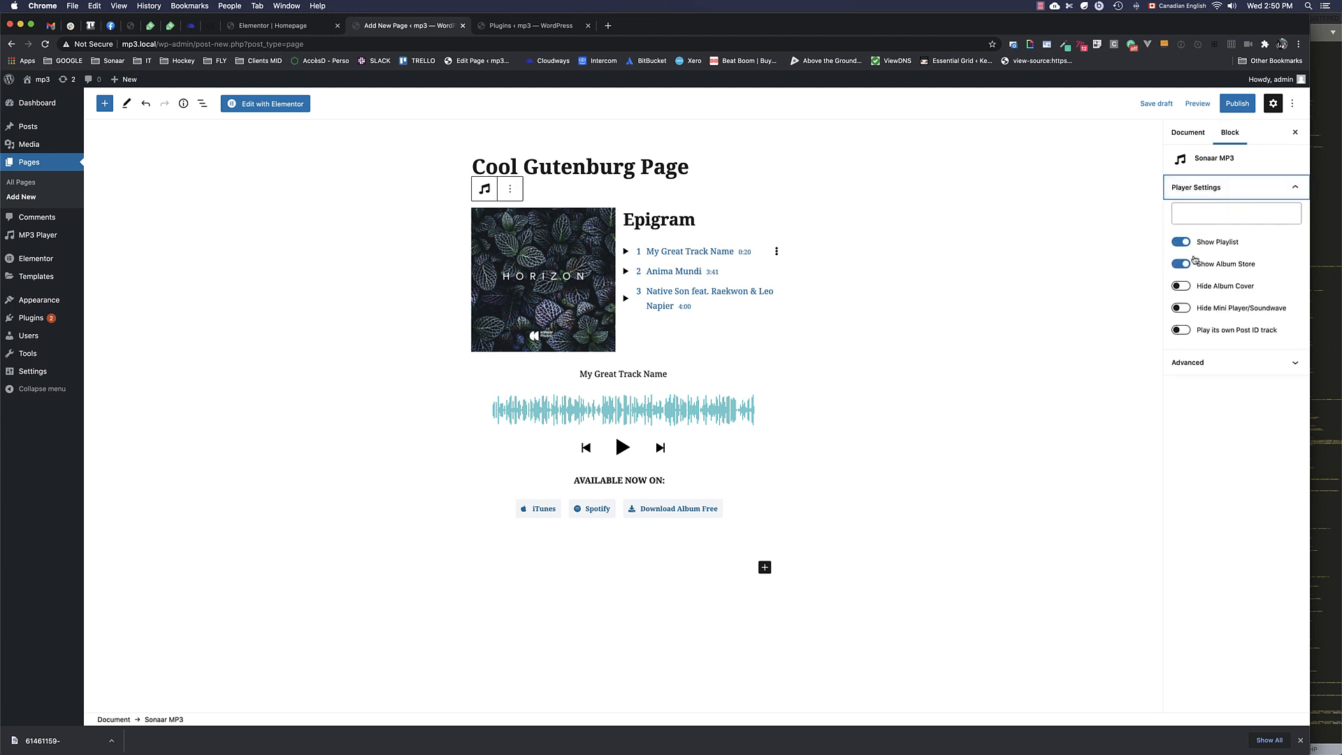
pyautogui.click(1180, 308)
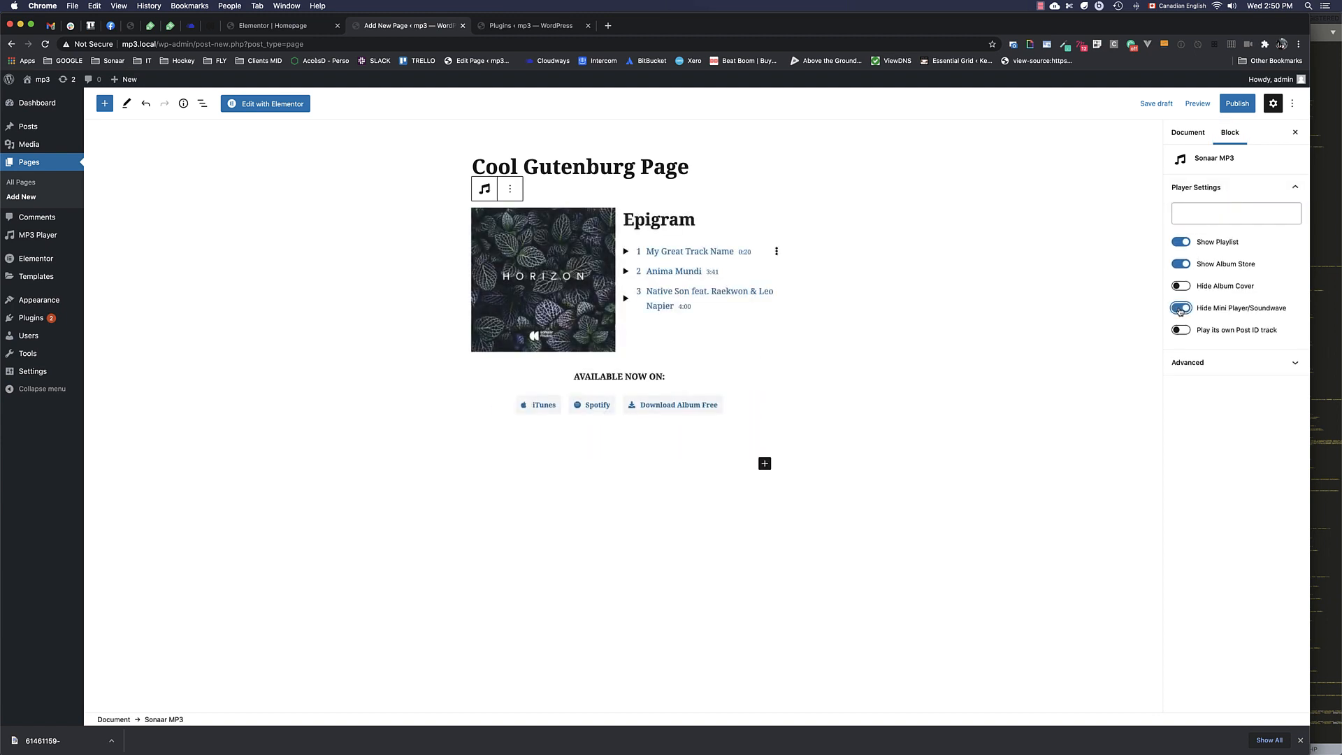
pyautogui.click(1182, 288)
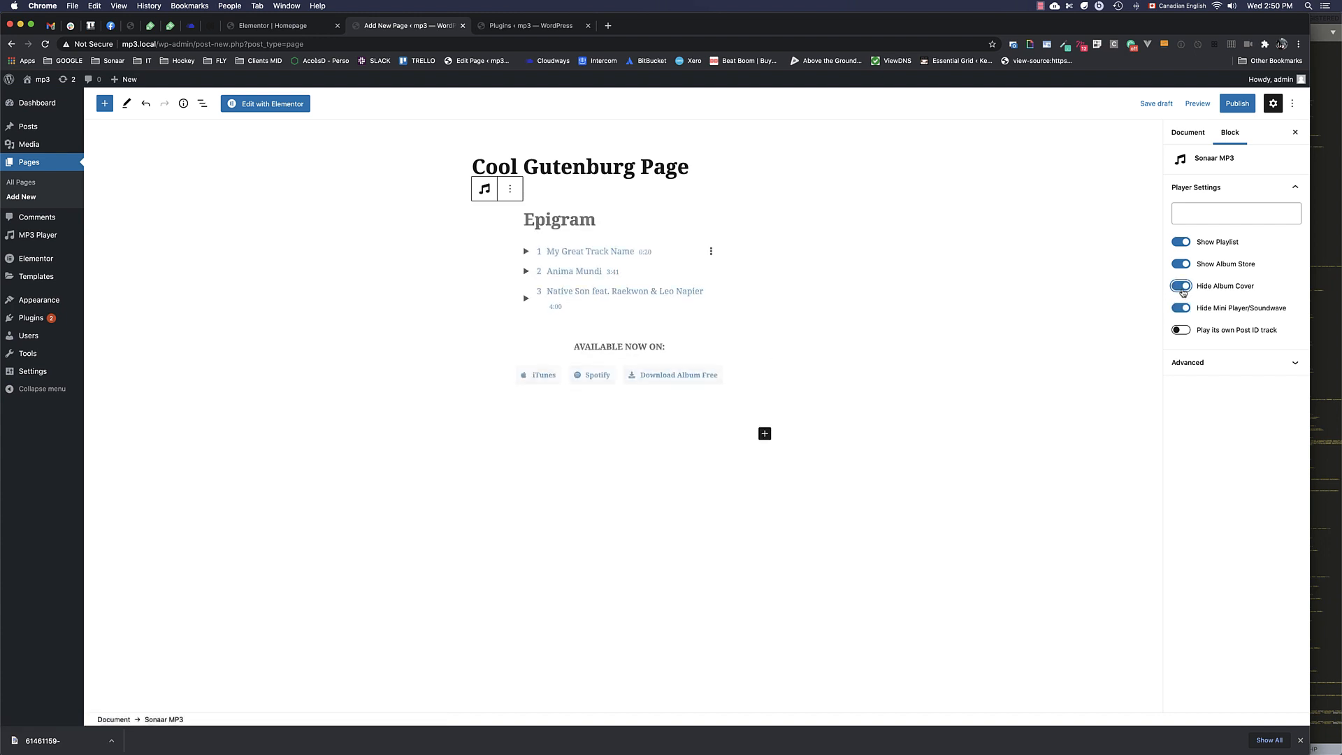
pyautogui.click(1181, 264)
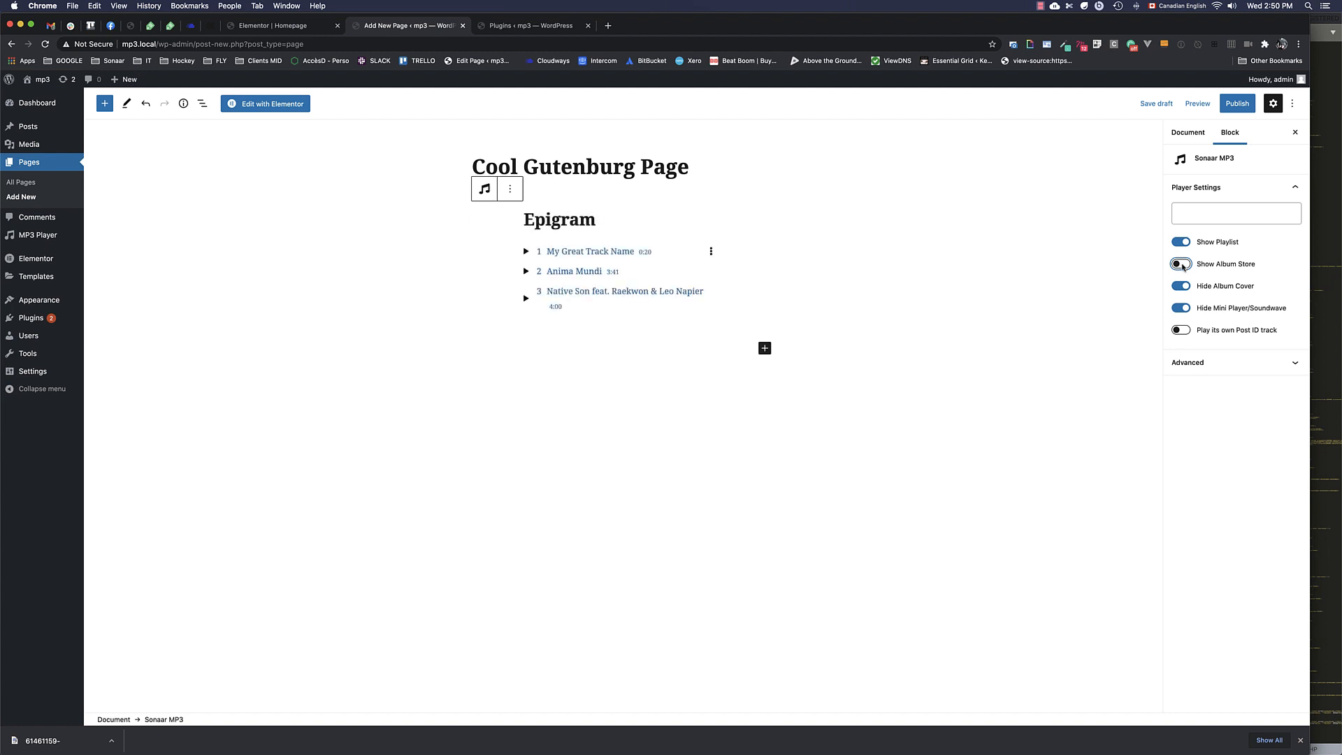
pyautogui.click(1181, 286)
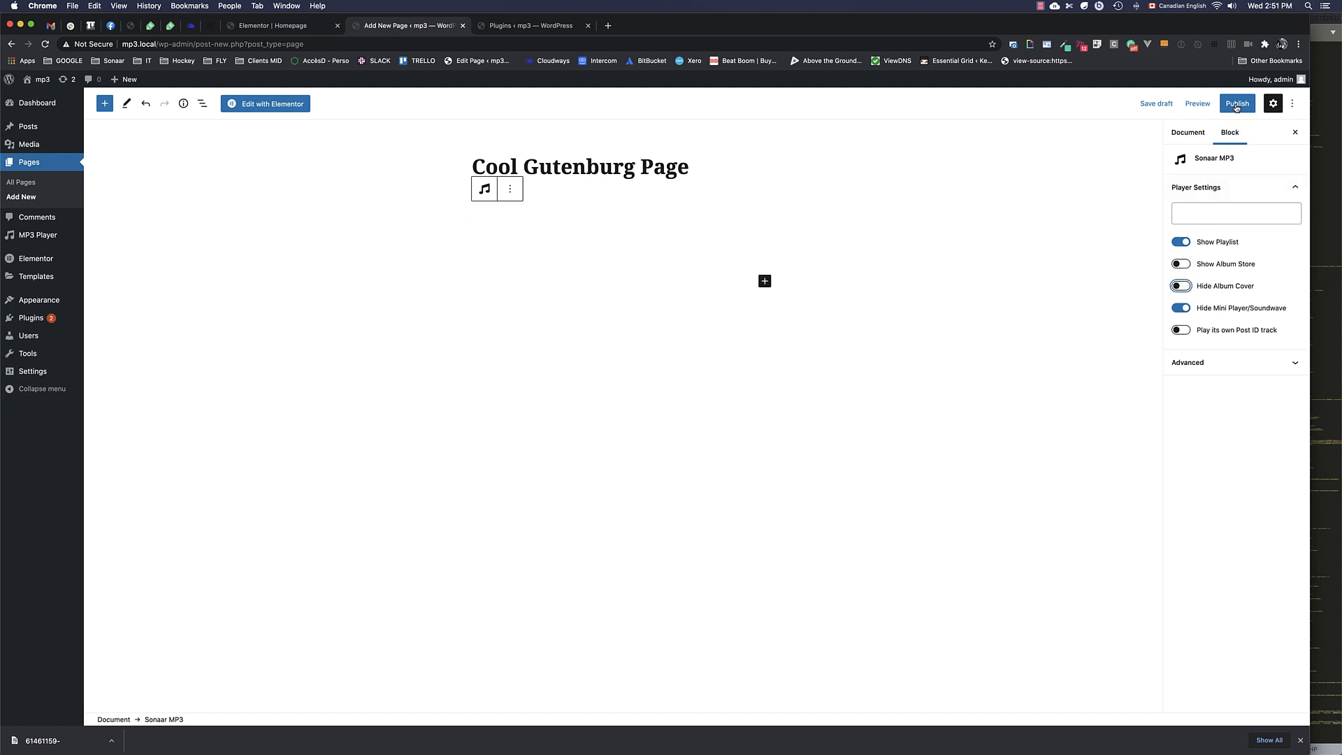
# - Assign the playlist "Cool Playlist Album Title" to the Sonaar MP3 block, then publish the page and view it
pyautogui.click(1217, 212)
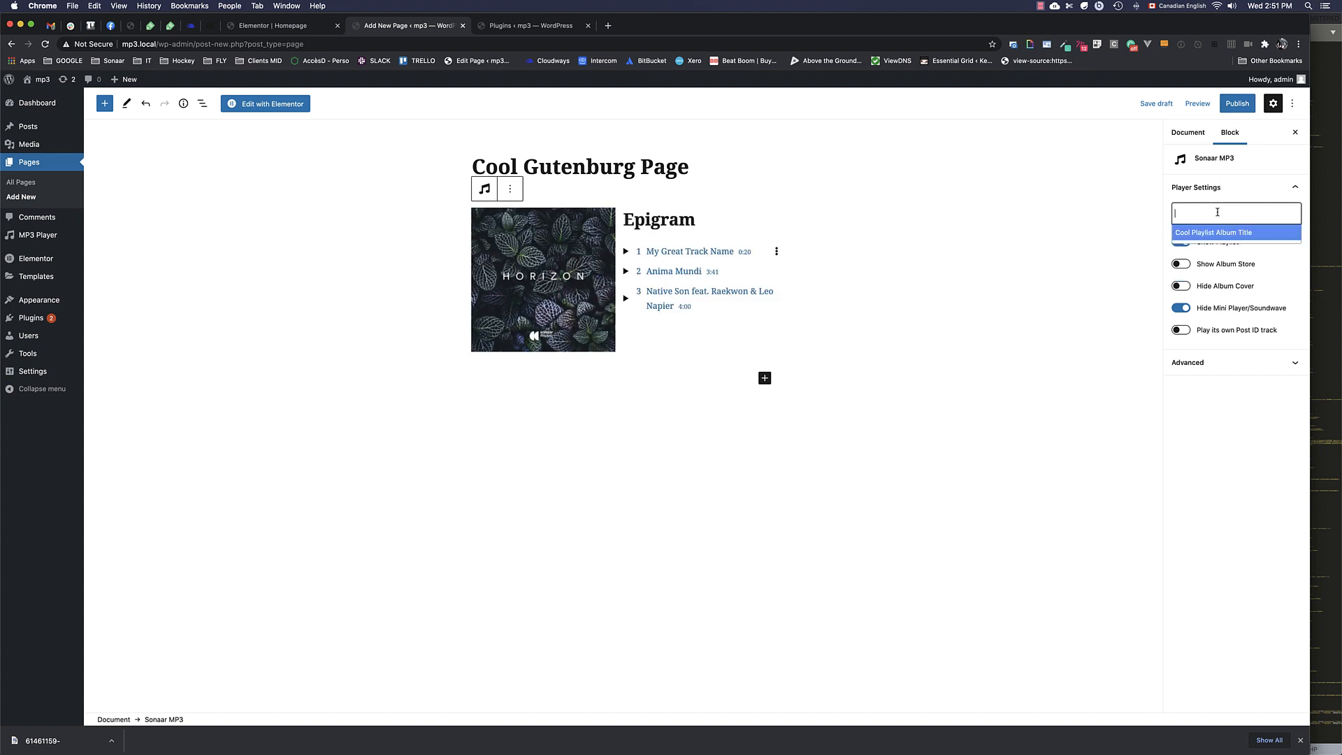
pyautogui.click(1201, 233)
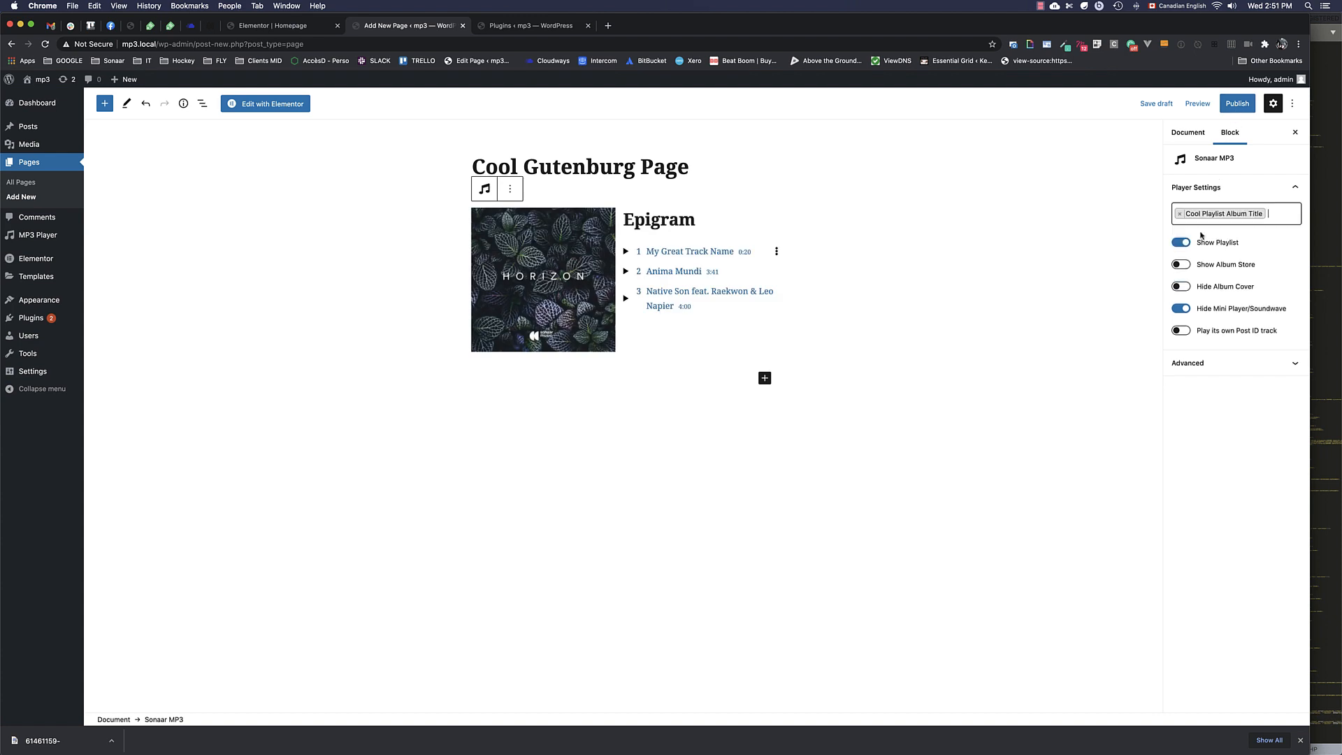
pyautogui.click(1237, 104)
pyautogui.click(1238, 106)
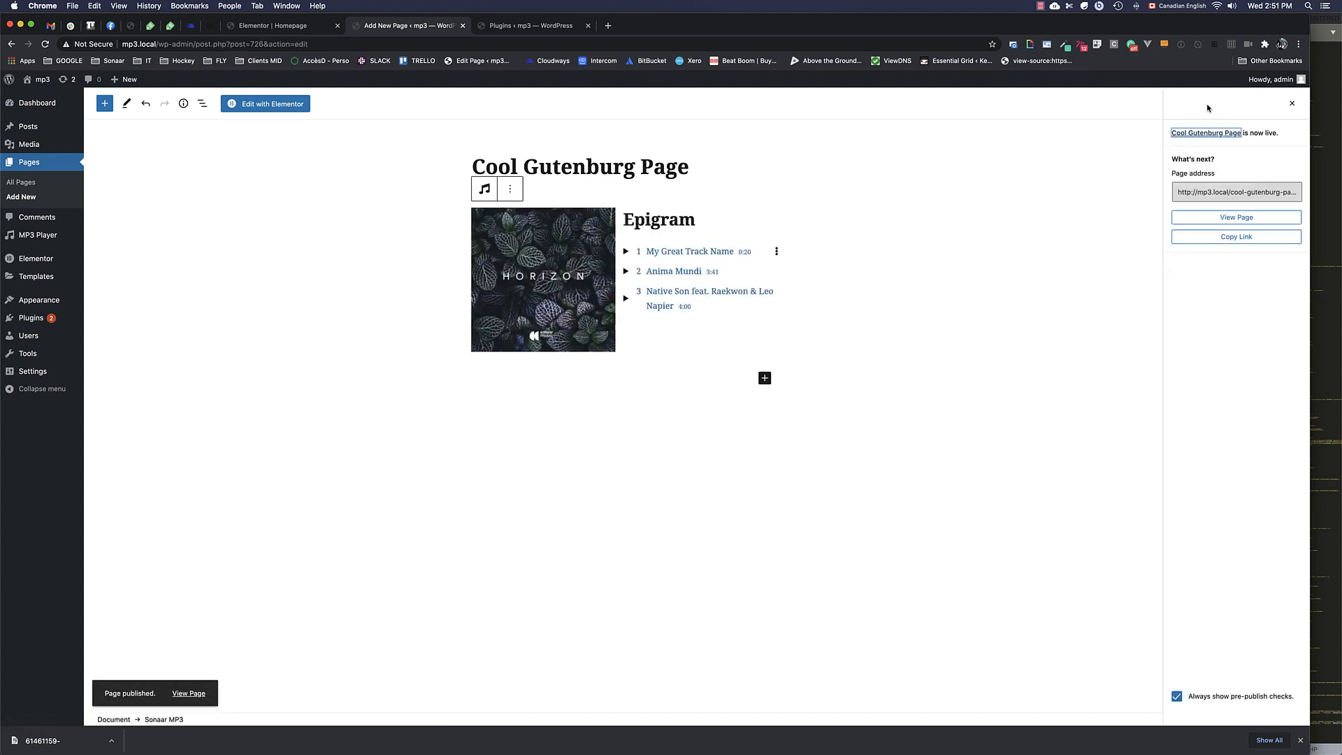
pyautogui.click(187, 691)
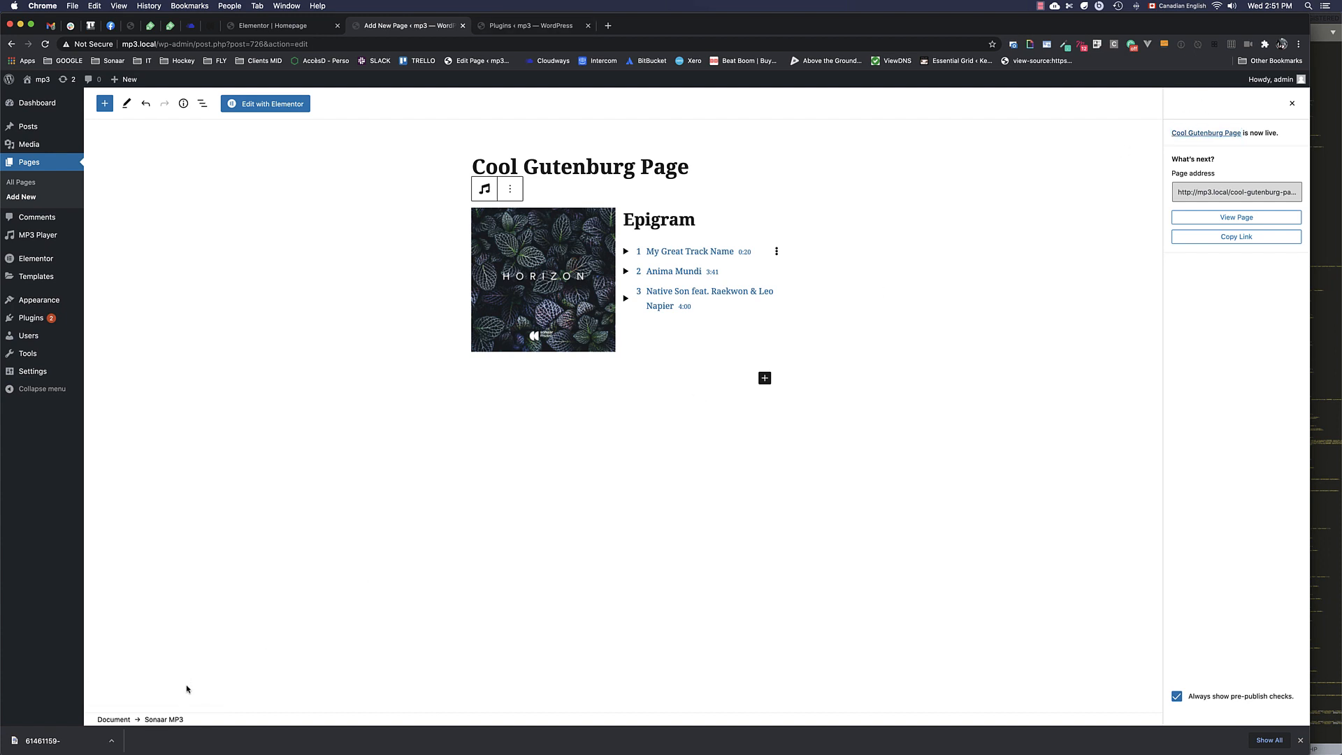
pyautogui.click(1233, 218)
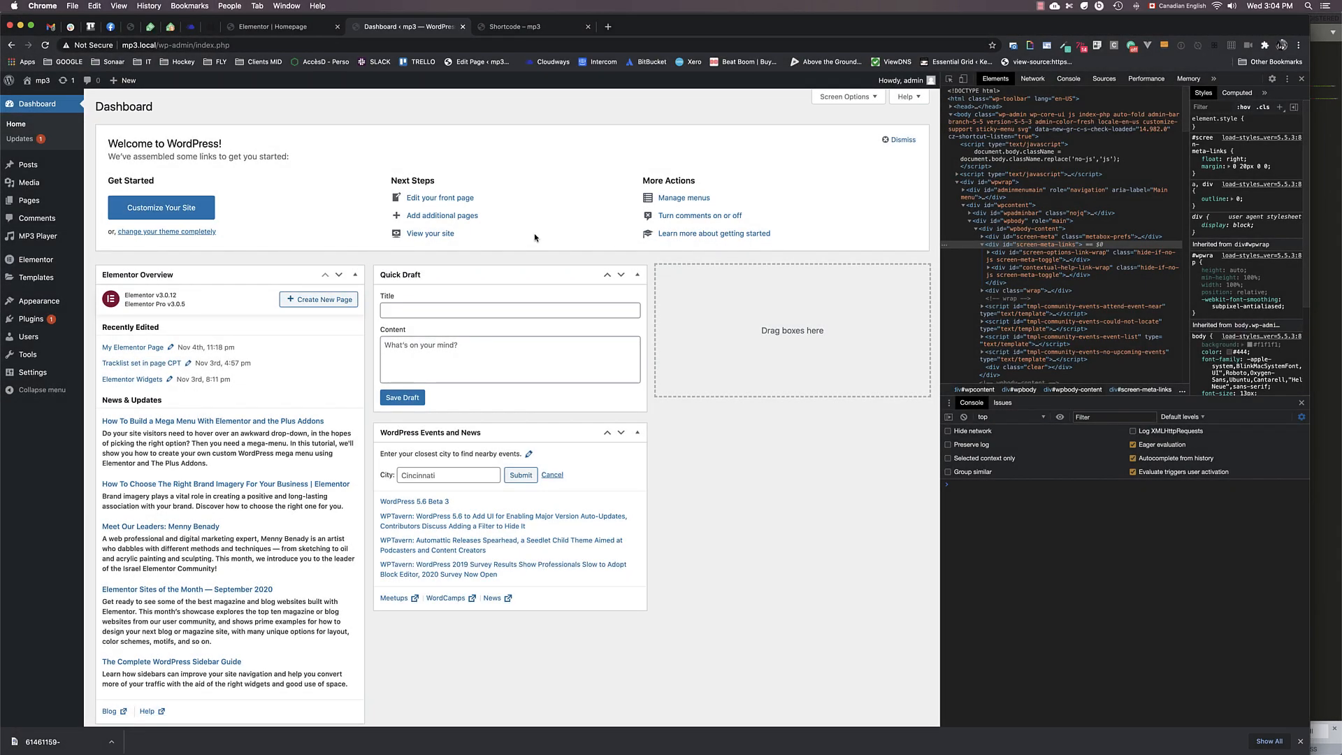
# - Open the MP3 Player settings and compare the waveform type with the soundwave on the Shortcode page
pyautogui.moveTo(55, 241)
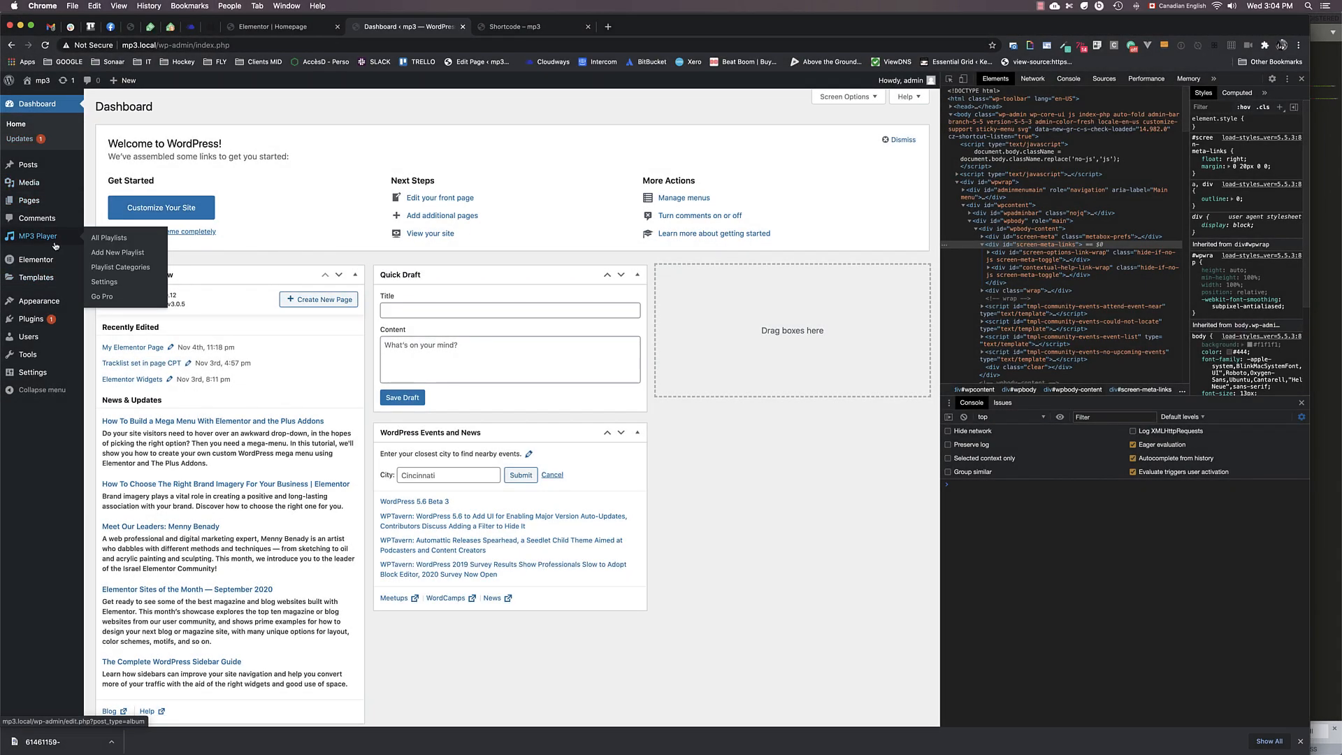
pyautogui.click(119, 283)
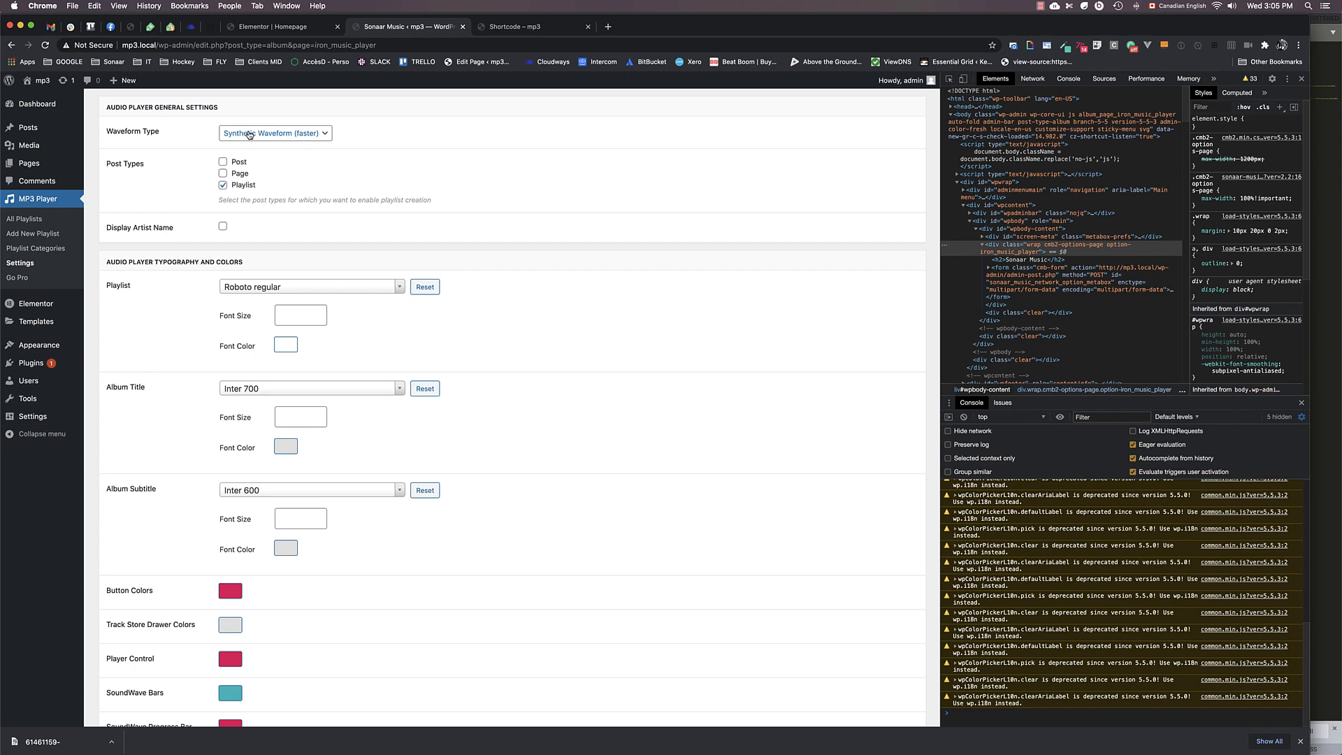
pyautogui.click(510, 28)
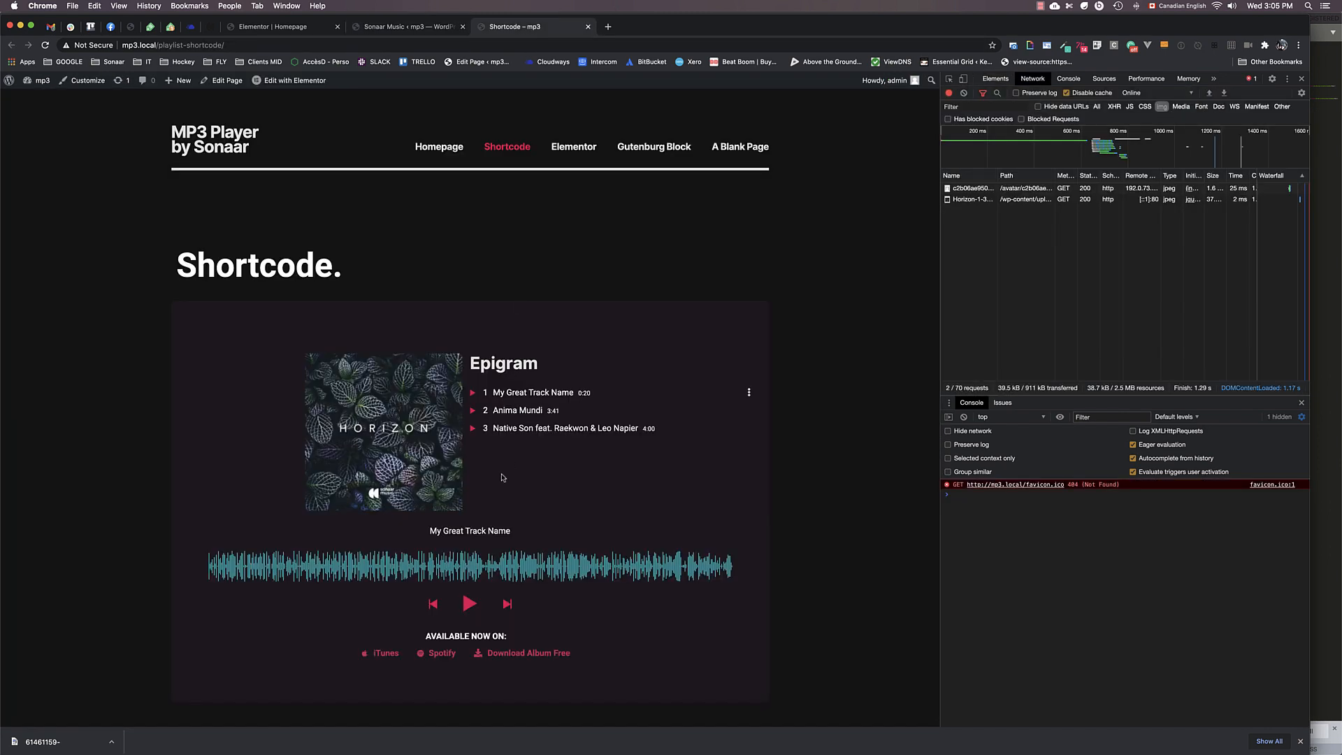
pyautogui.click(423, 28)
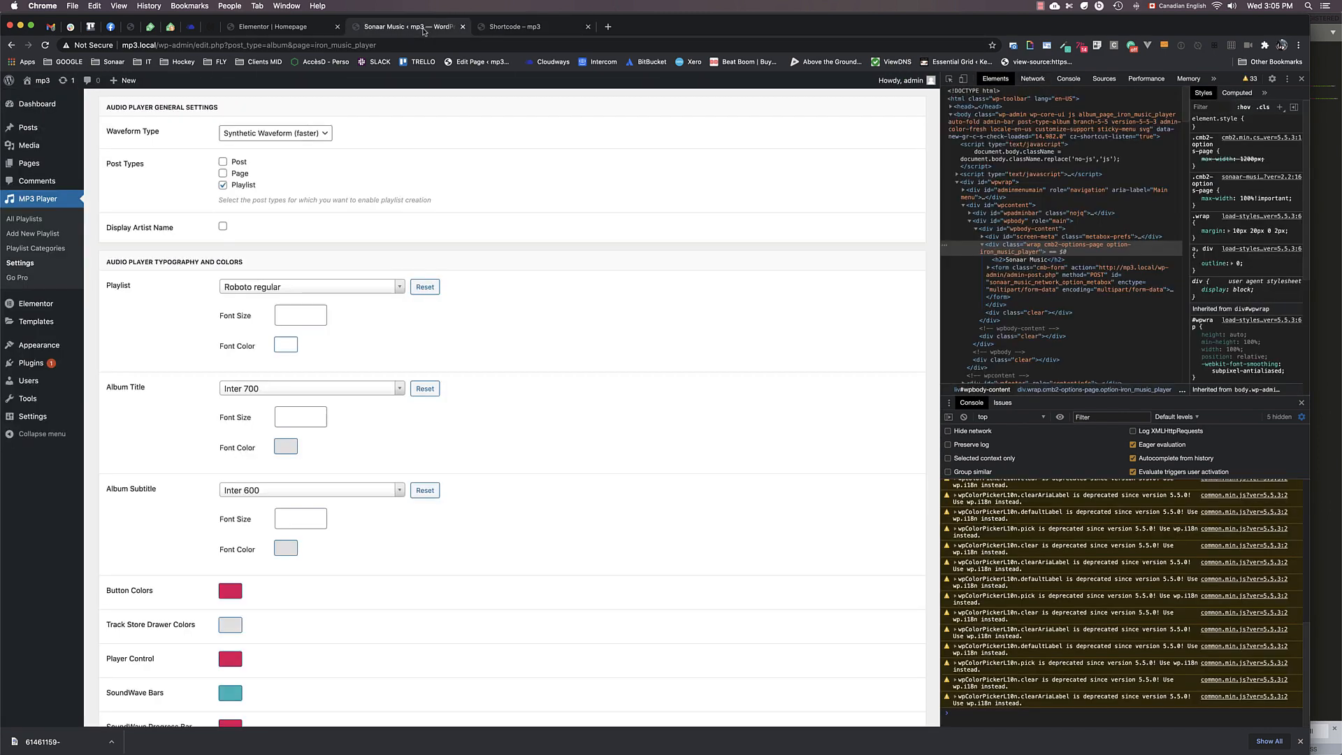
# - Set the audio player's waveform type to Dynamic Waveform (slower) and save the settings
pyautogui.click(269, 132)
pyautogui.click(266, 143)
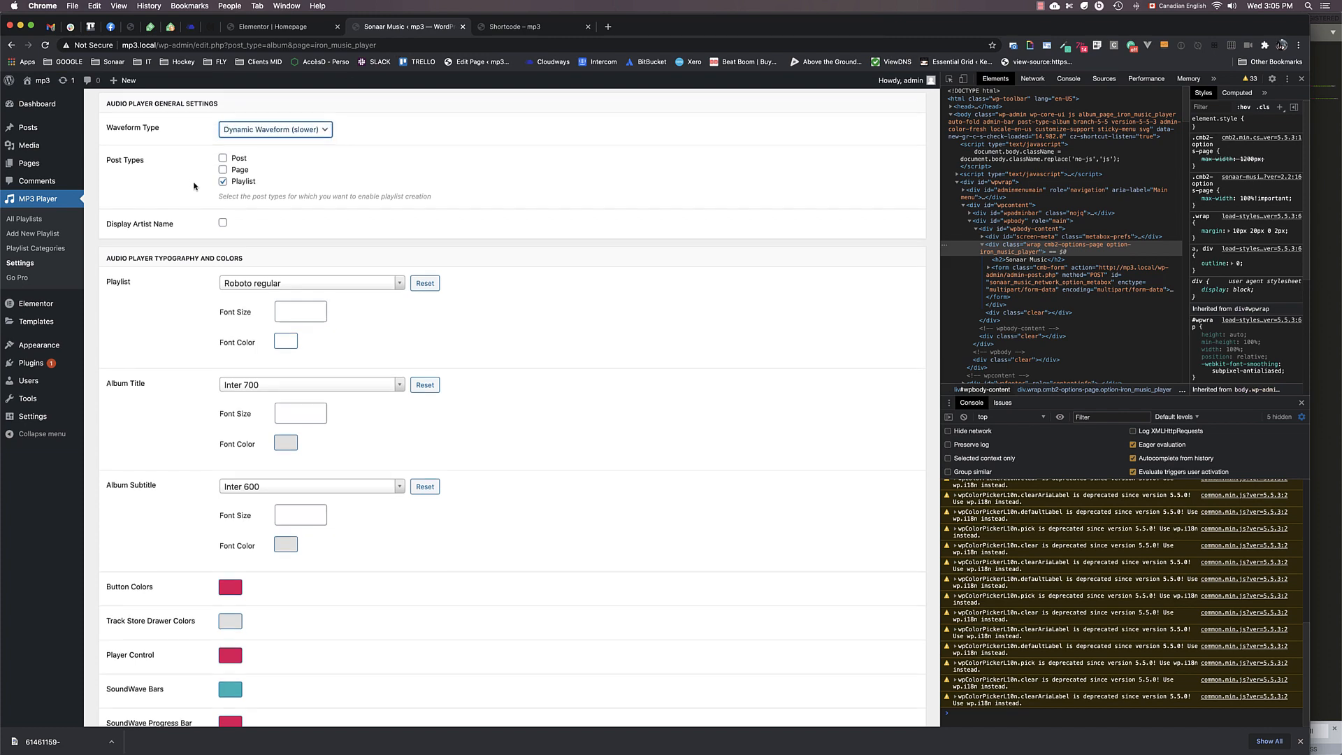
pyautogui.scroll(-3, 175, 391)
pyautogui.click(134, 673)
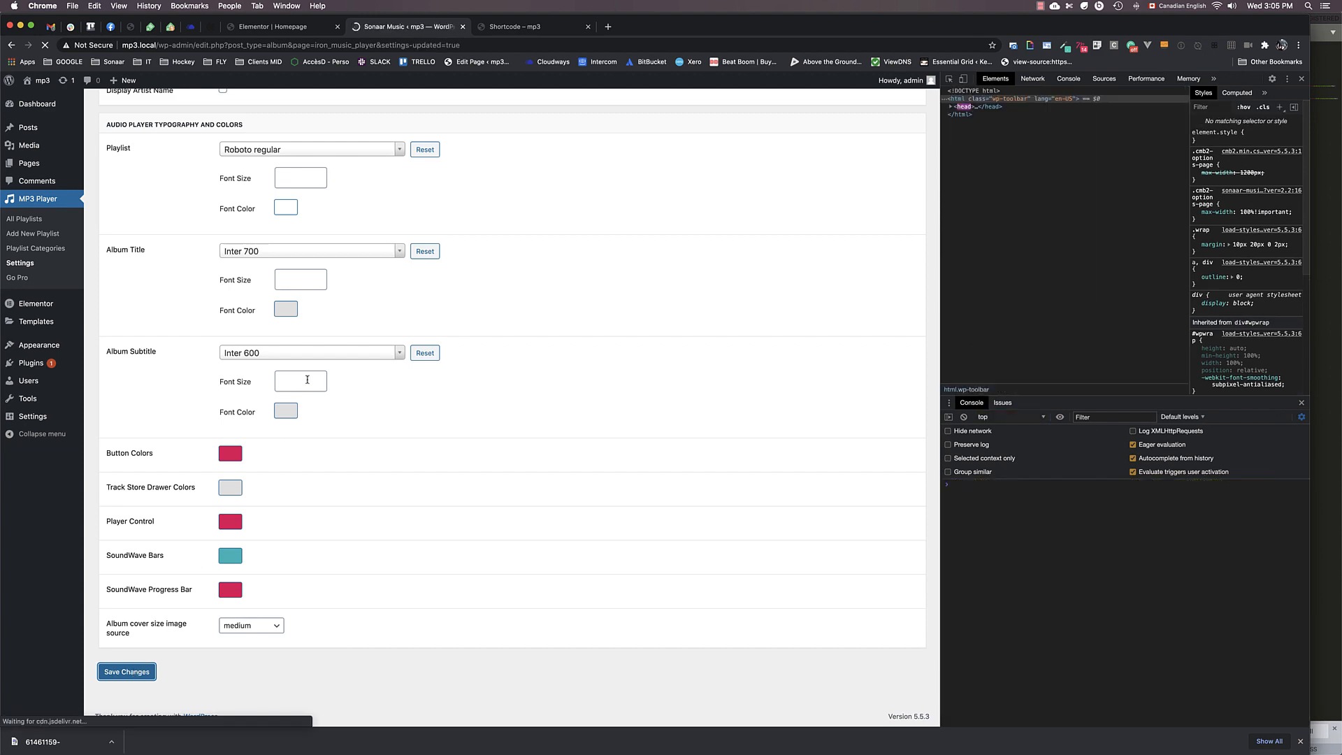
# - Reload the Shortcode page and play "Native Son feat. Raekwon & Leo Napier" and "Anima Mundi" to check their soundwaves
pyautogui.click(506, 31)
pyautogui.click(46, 45)
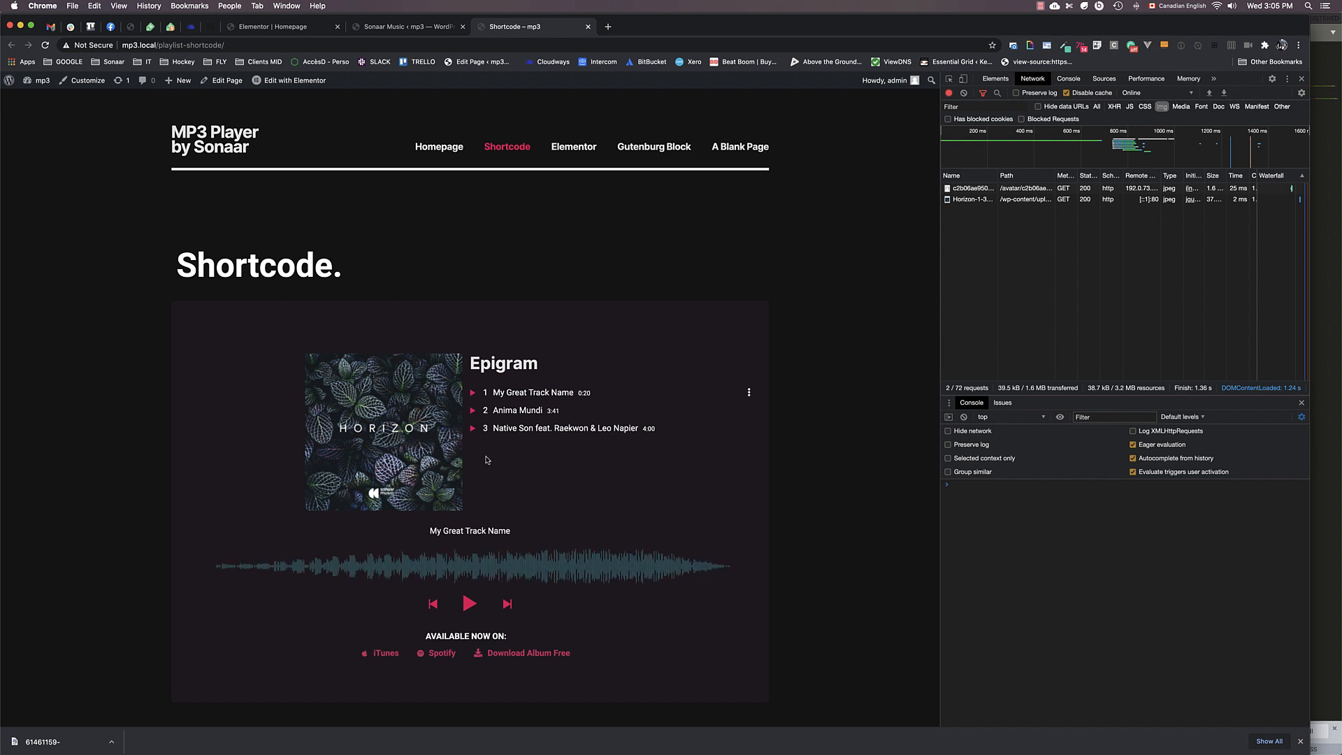
pyautogui.click(517, 434)
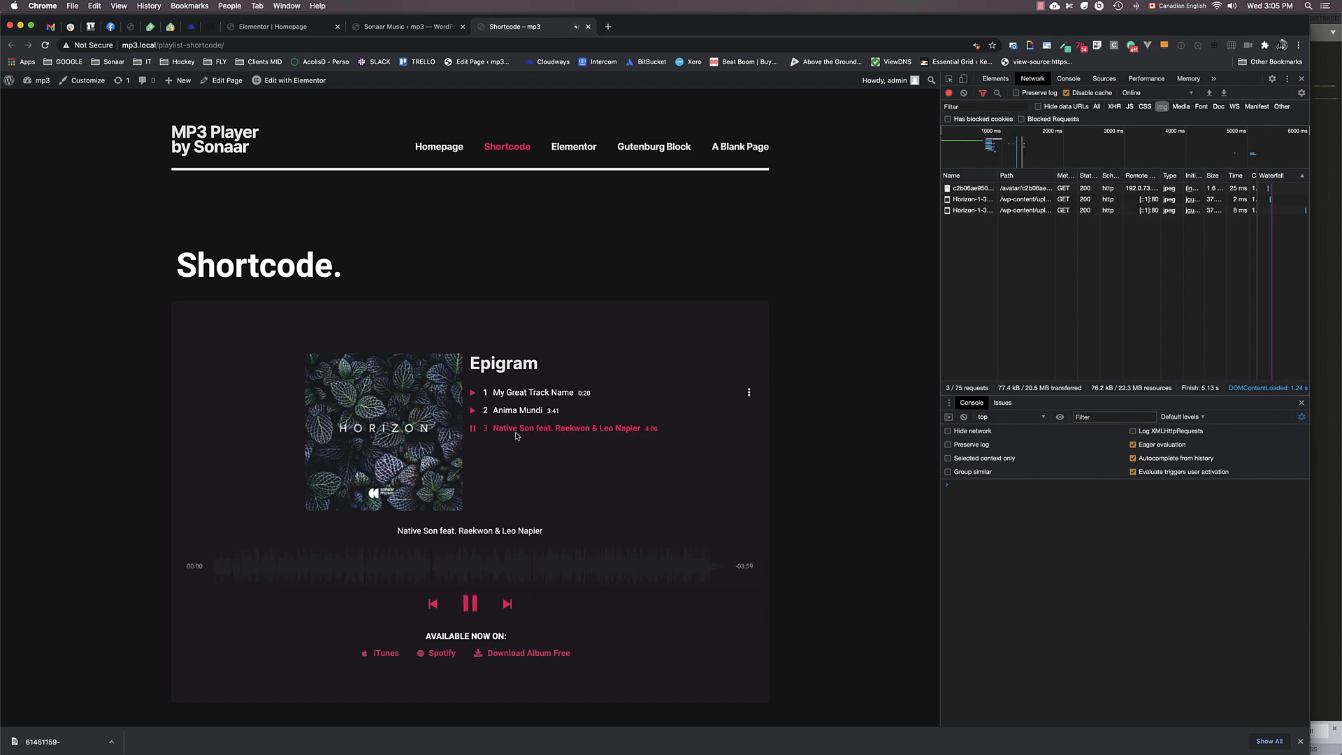
pyautogui.click(526, 416)
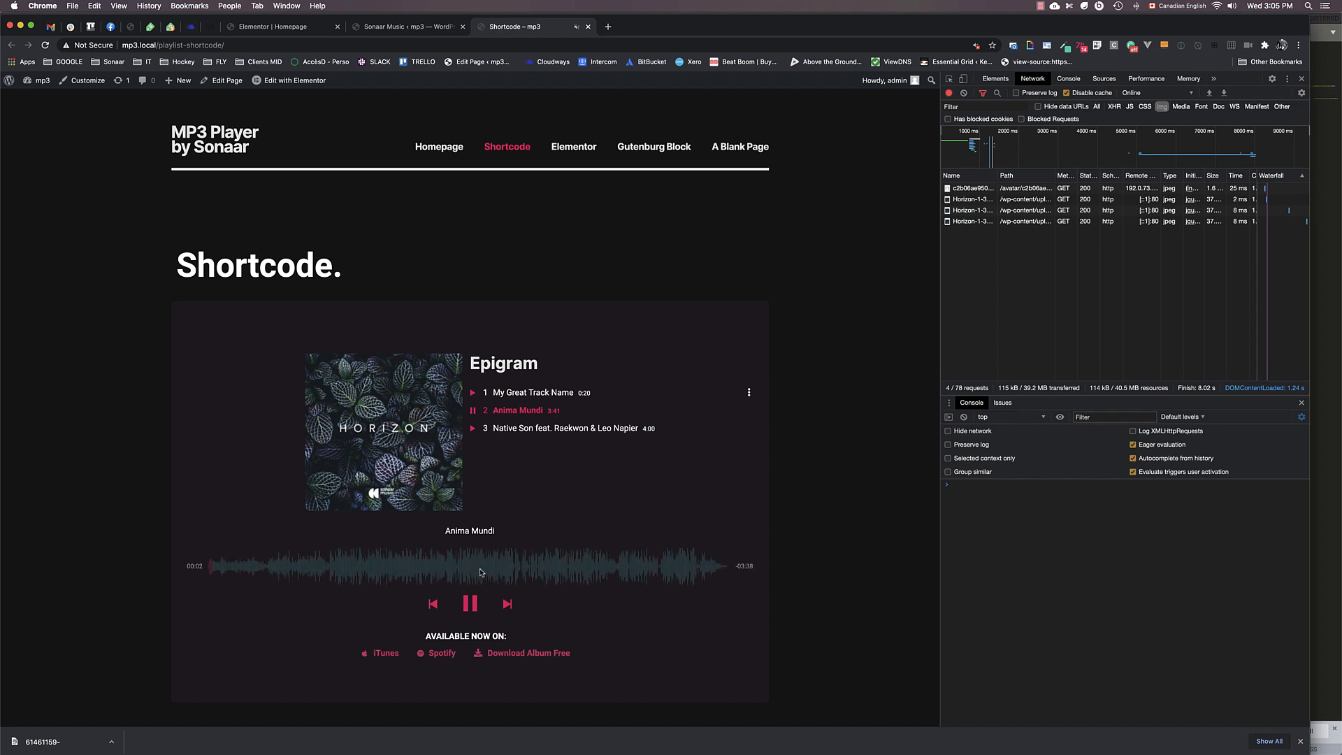
# - Set the waveform type to Synthetic Waveform (faster) in the MP3 Player settings and review the typography and color options
pyautogui.click(397, 27)
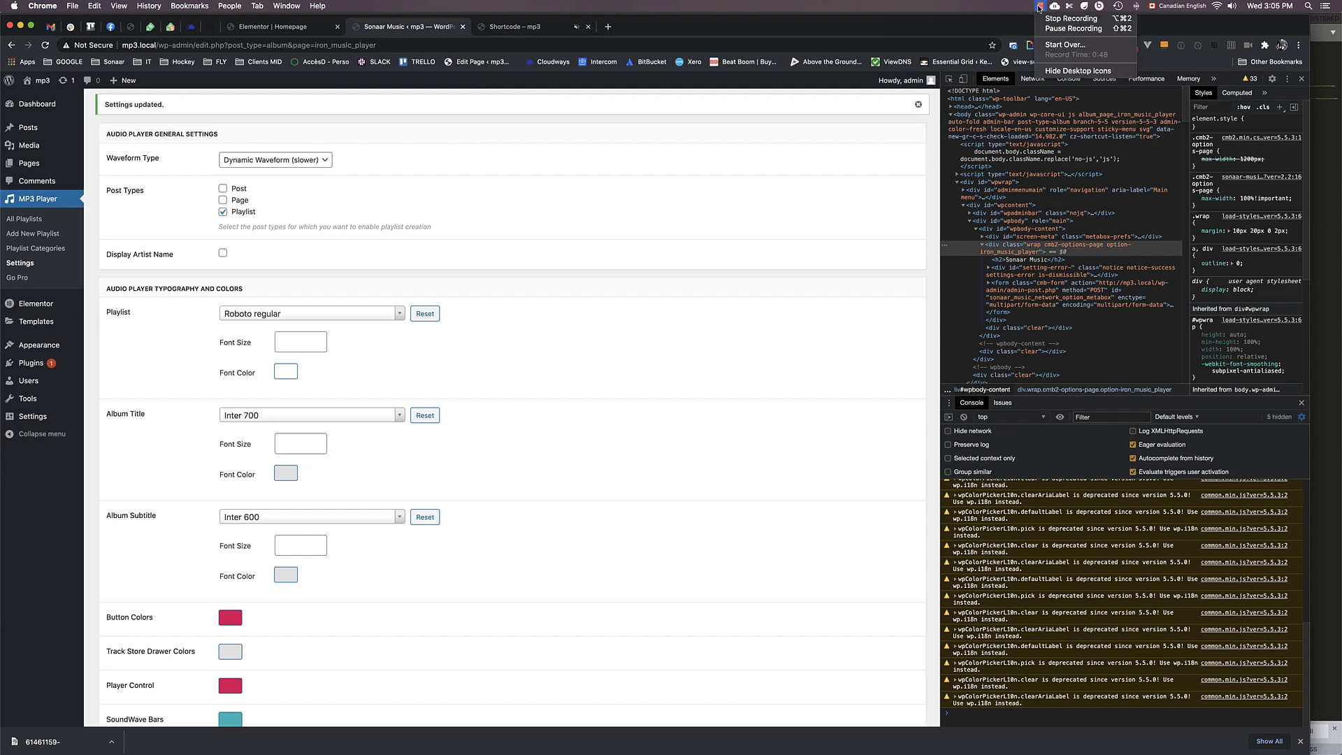
pyautogui.click(293, 161)
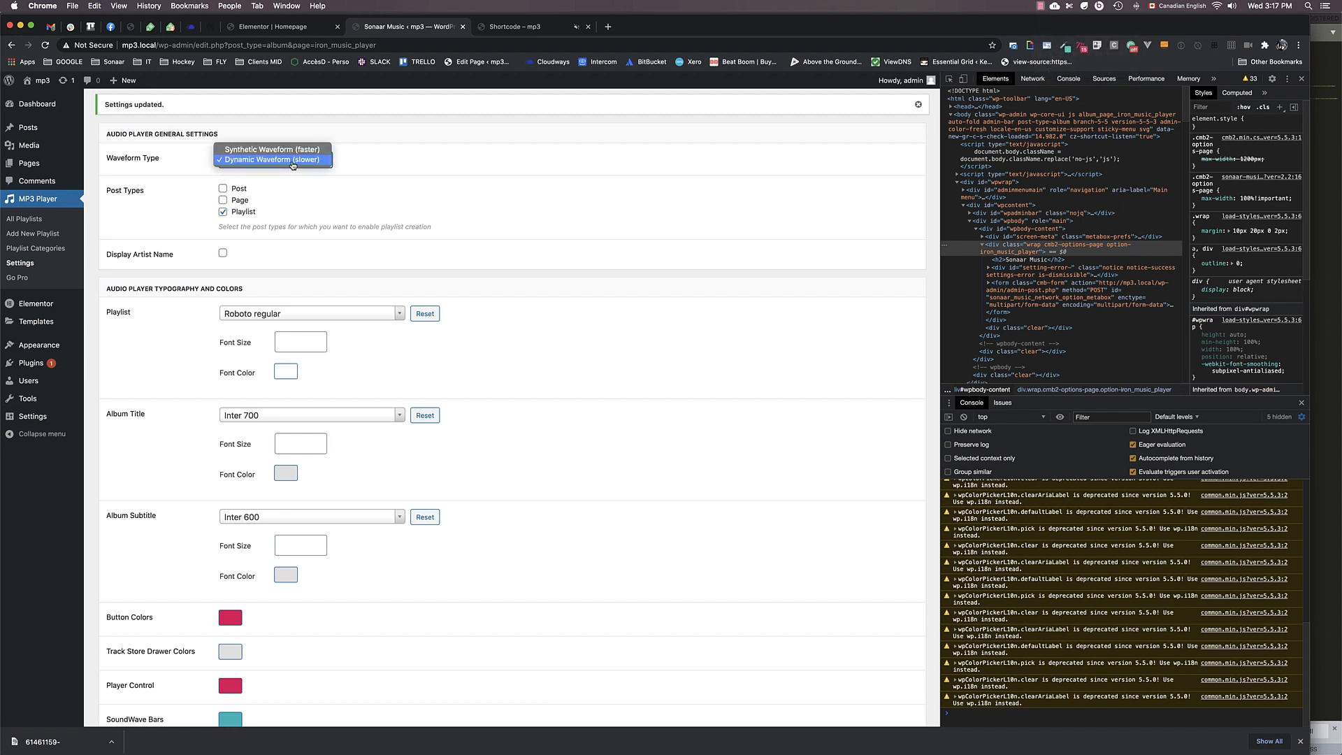
pyautogui.click(272, 149)
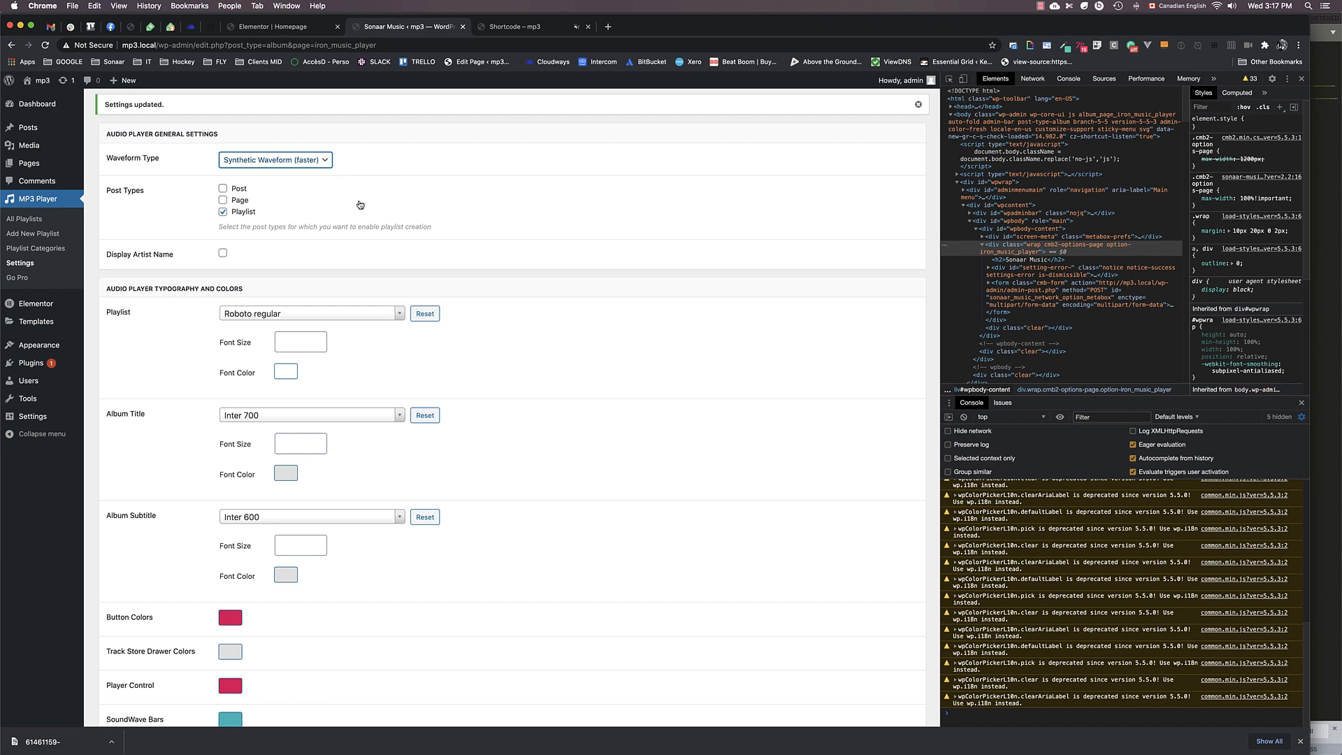
pyautogui.scroll(-5, 360, 204)
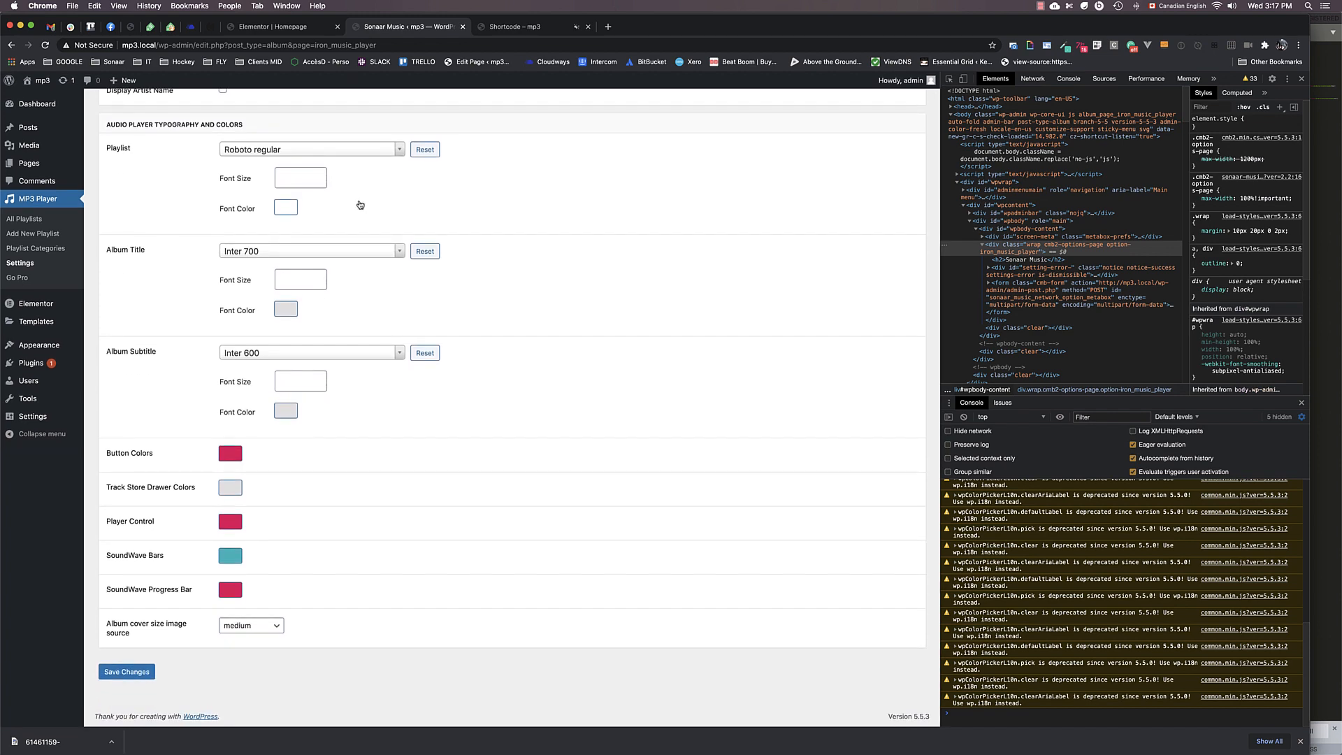
pyautogui.scroll(5, 360, 204)
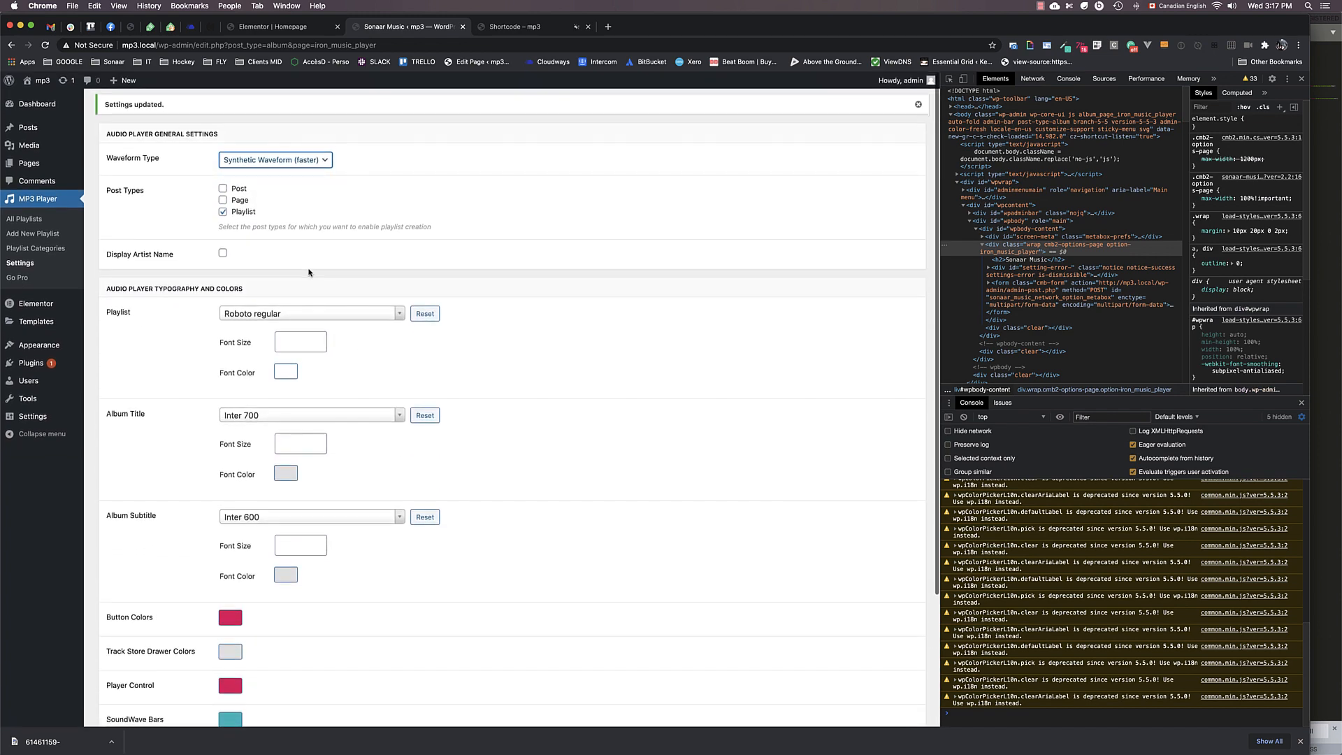
# - Set the Playlist typography to Inter 700 with a 24px font size and the yellow font color #eeee22
pyautogui.click(278, 315)
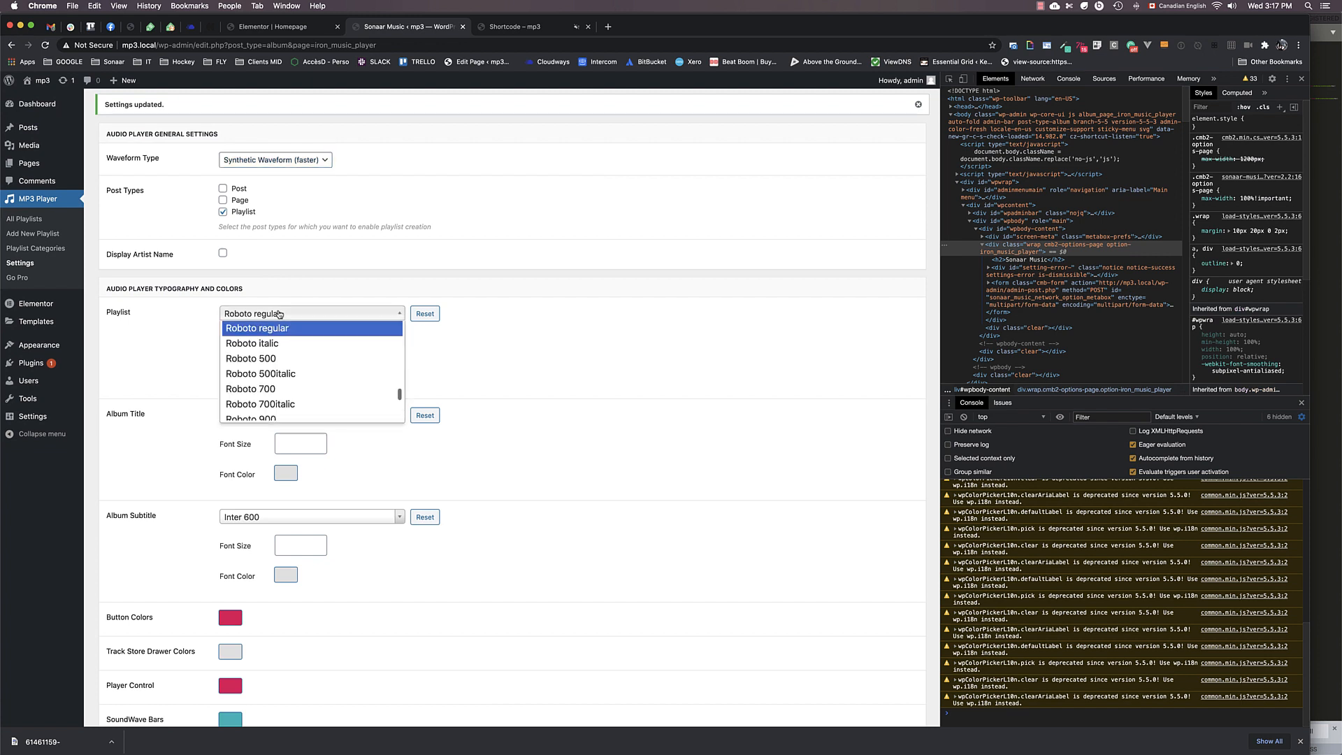
pyautogui.press('super+f')
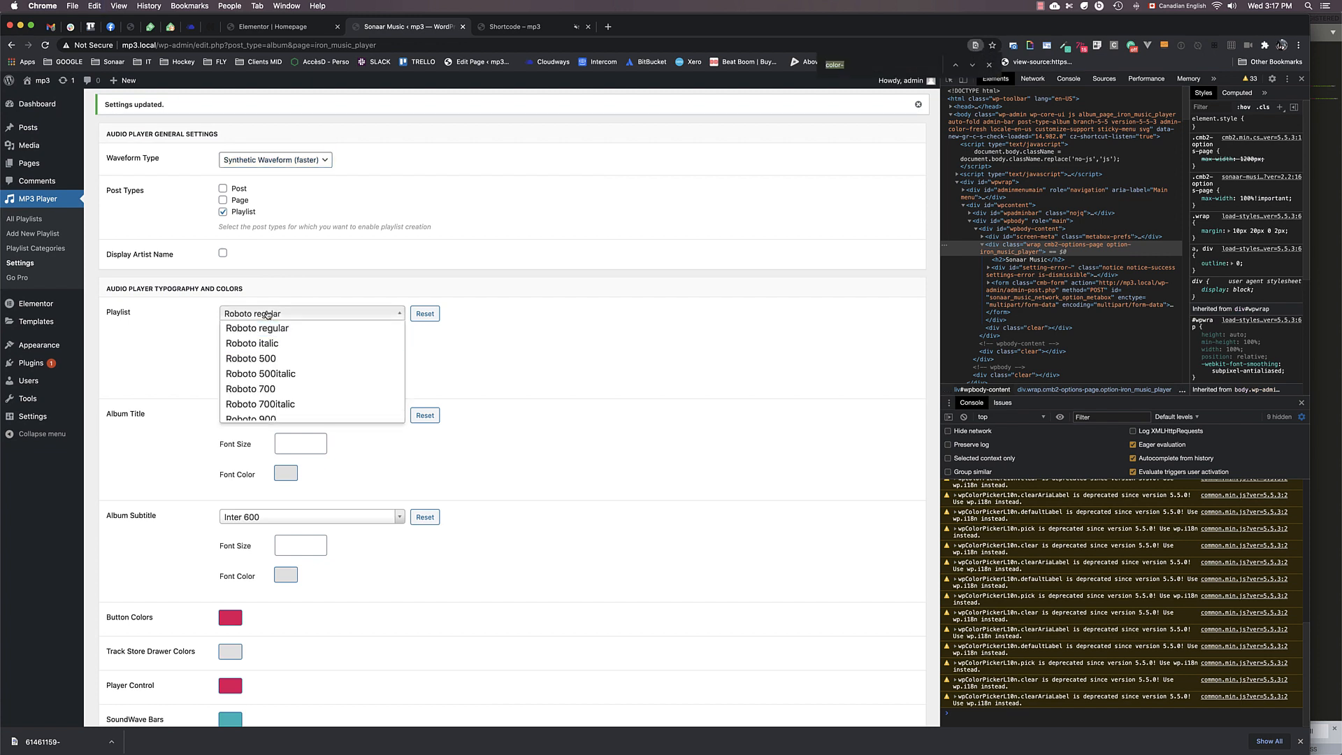
pyautogui.write('inter')
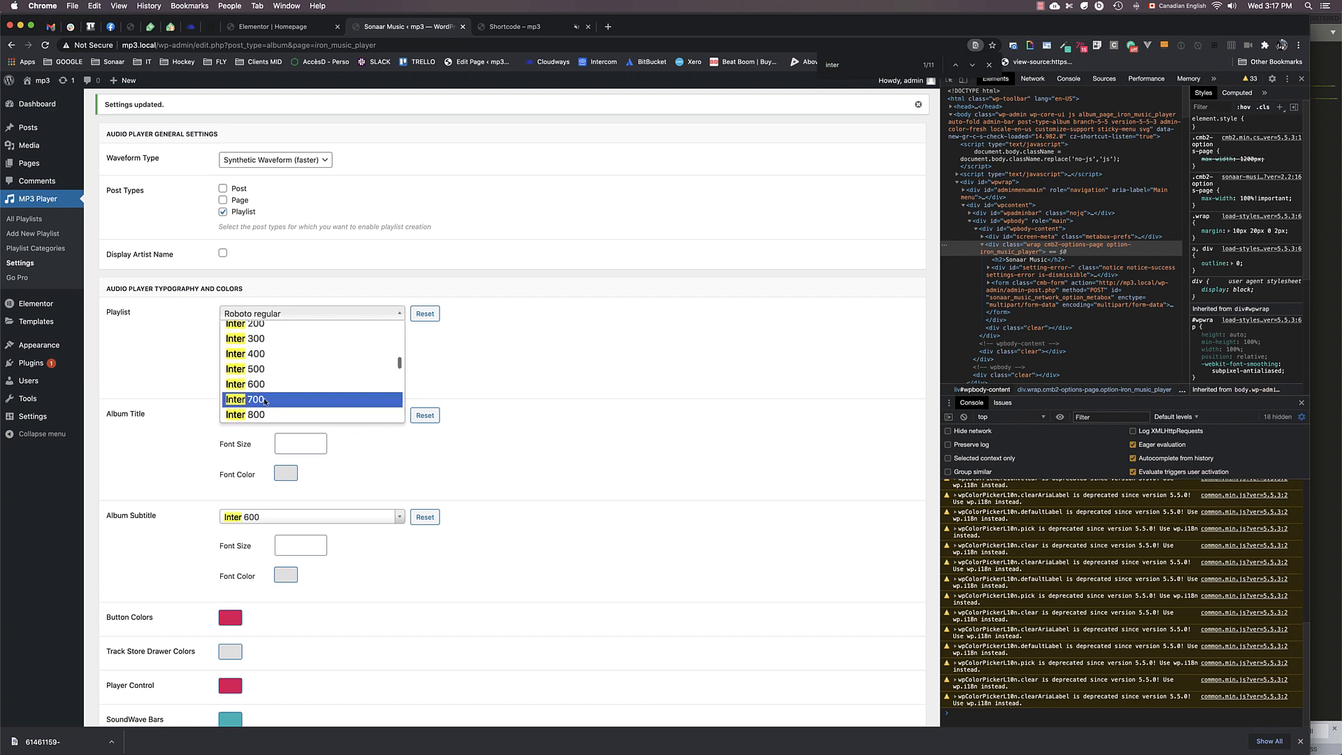
pyautogui.click(252, 400)
pyautogui.click(308, 342)
pyautogui.write('24px')
pyautogui.click(286, 372)
pyautogui.click(335, 493)
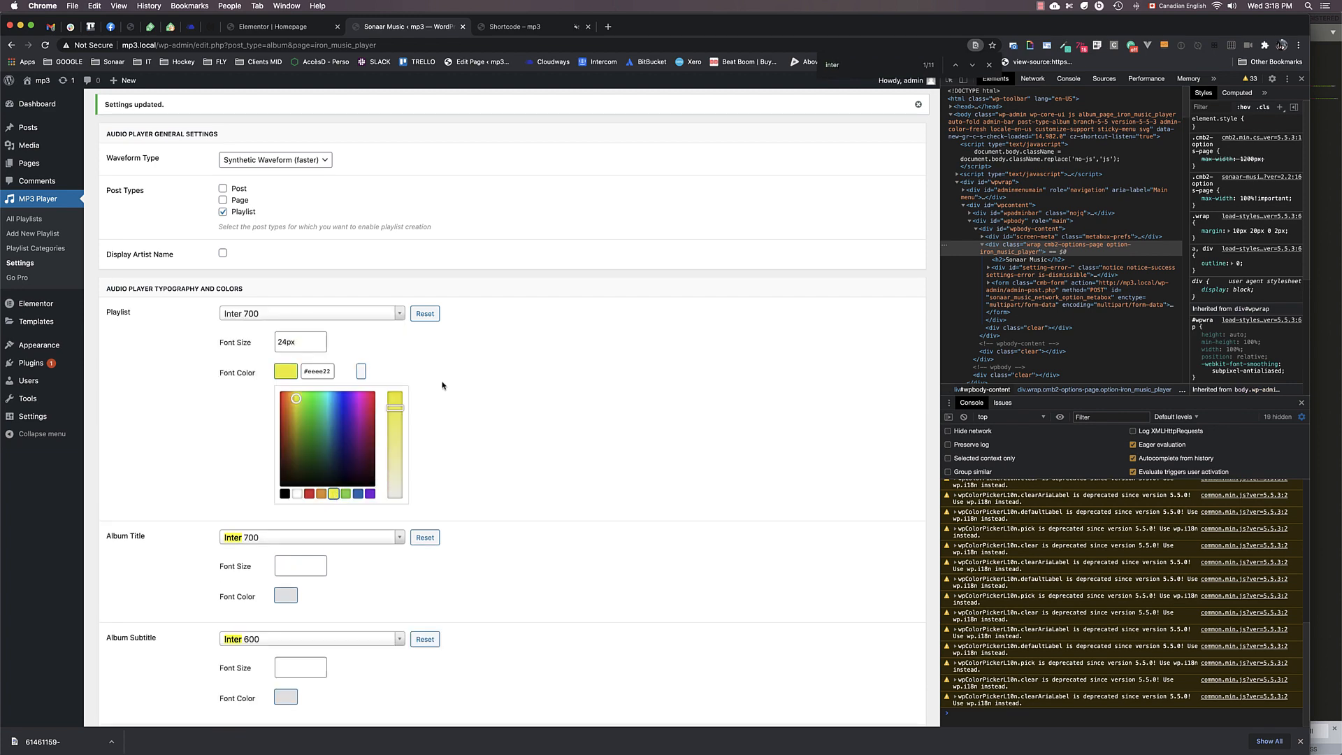
# - Set the Button Colors to the green swatch, save the settings, and reload the Shortcode page to check the player
pyautogui.click(444, 384)
pyautogui.scroll(-3, 444, 385)
pyautogui.click(230, 453)
pyautogui.click(289, 574)
pyautogui.click(169, 515)
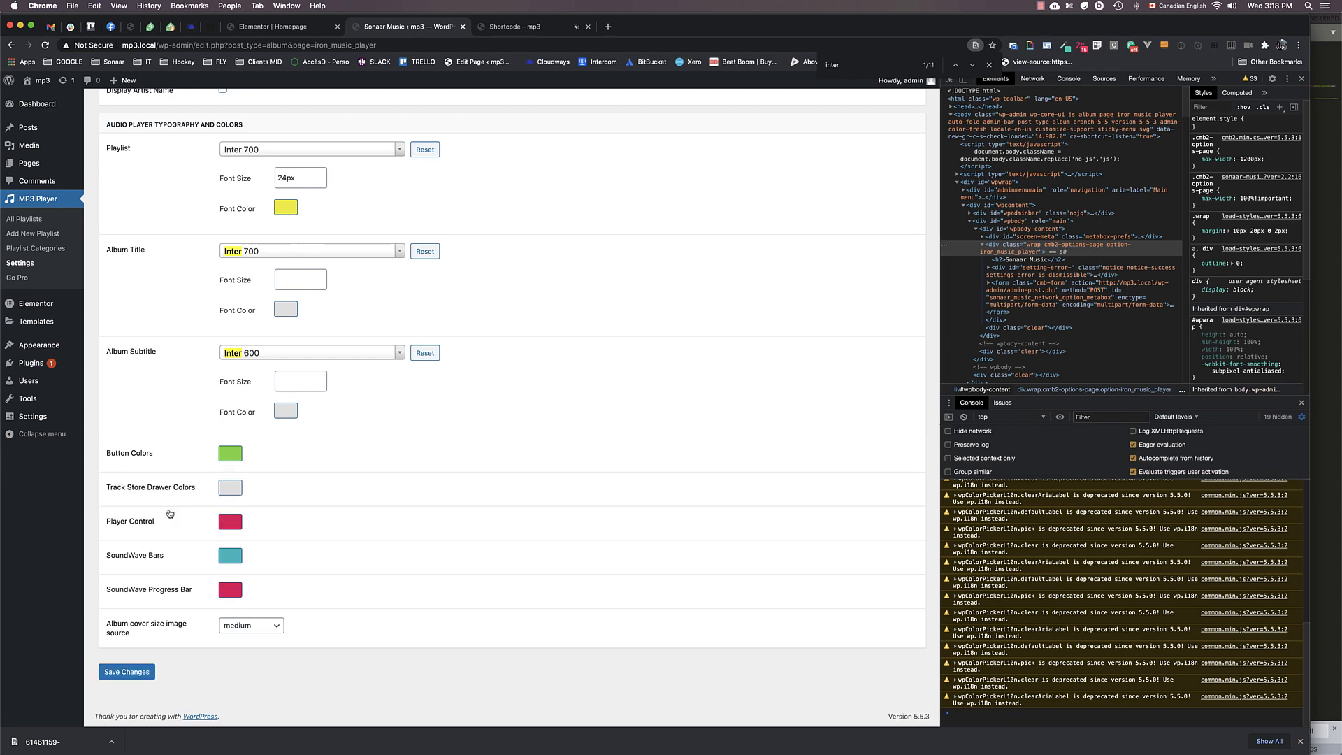
pyautogui.click(517, 27)
pyautogui.press('super+r')
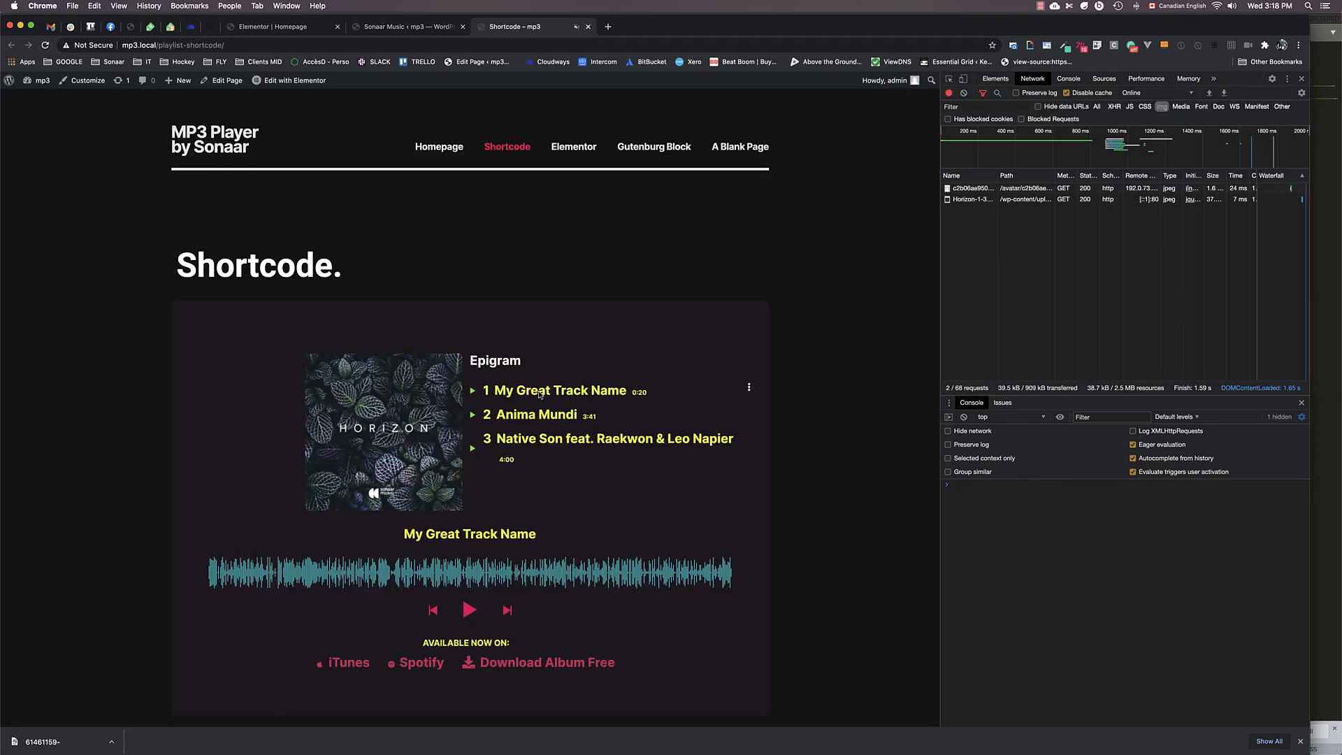
pyautogui.scroll(-1, 542, 393)
# - Set the SoundWave Bars color to the green swatch, save the settings, and check the waveform on the reloaded Shortcode page
pyautogui.click(407, 27)
pyautogui.scroll(-3, 178, 668)
pyautogui.click(230, 562)
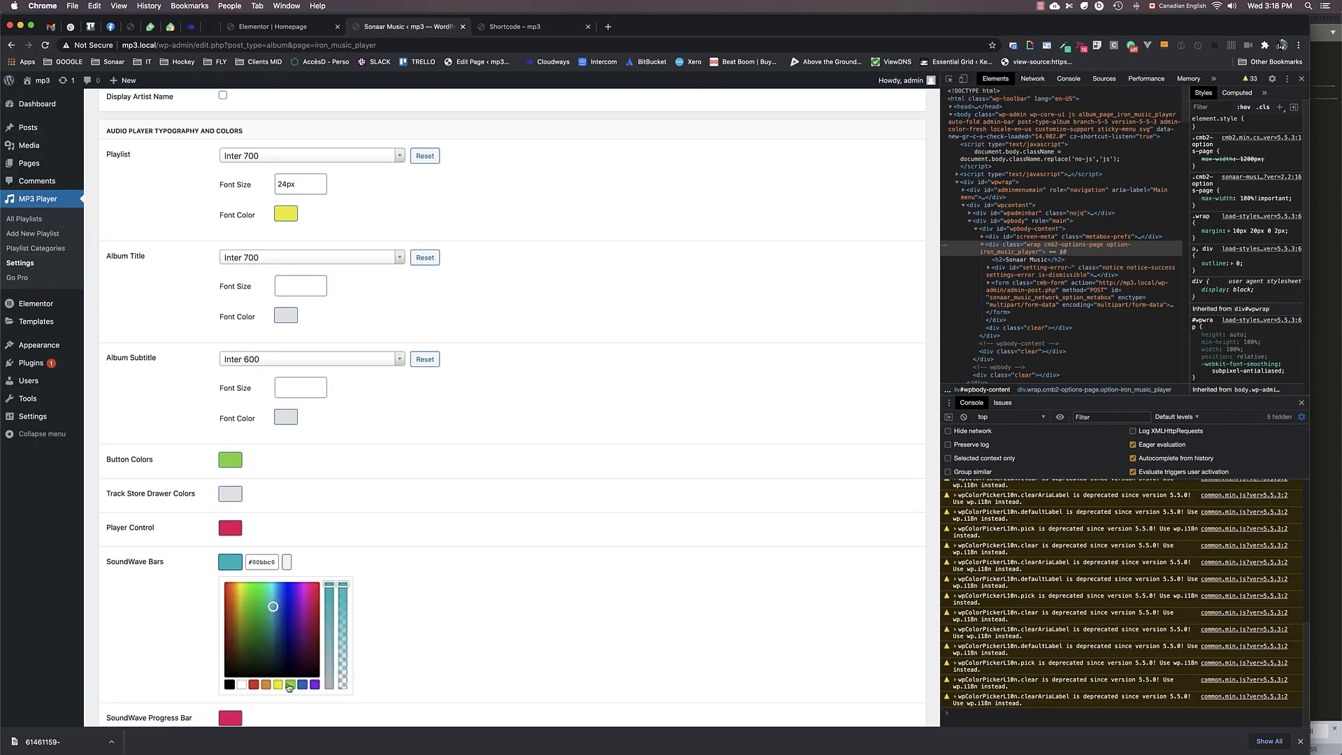
pyautogui.click(290, 687)
pyautogui.click(170, 646)
pyautogui.click(131, 675)
pyautogui.click(518, 26)
pyautogui.press('super+r')
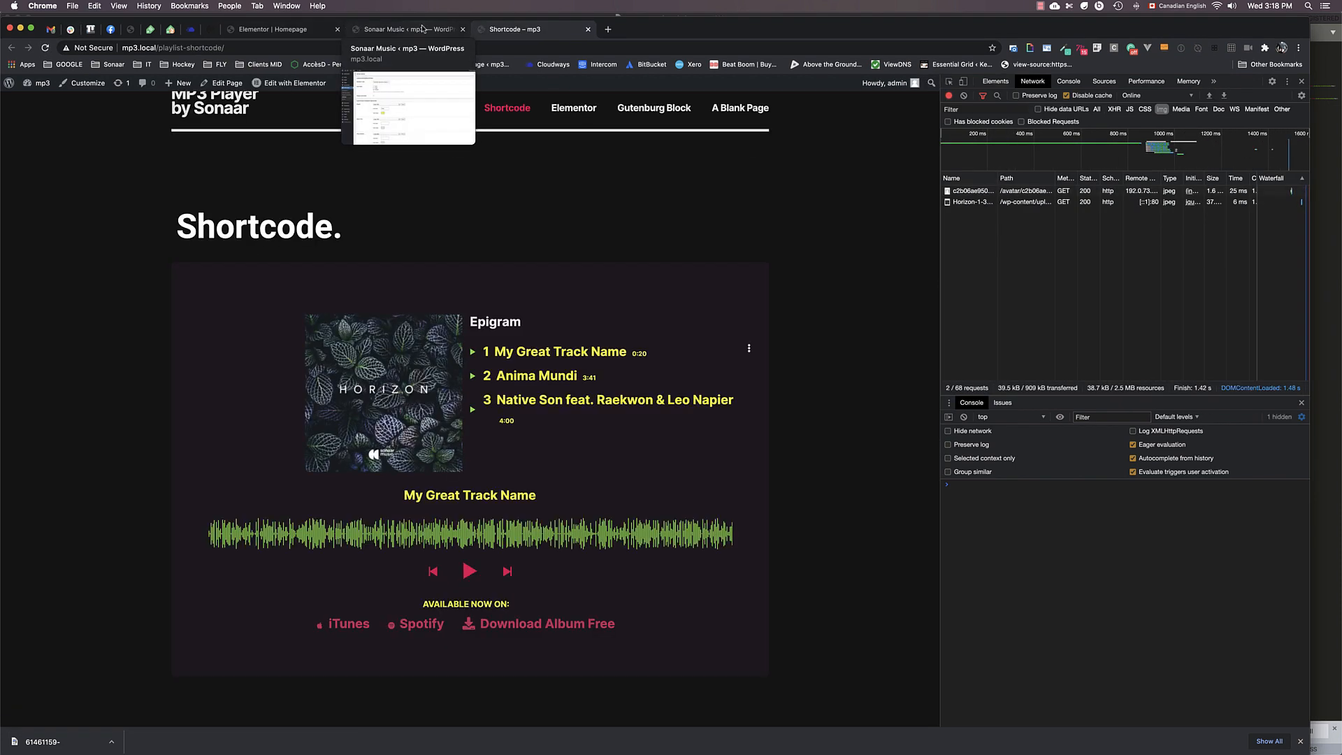
# - Set the Playlist font size to 12px, save the settings, and reload the Shortcode page
pyautogui.click(407, 27)
pyautogui.doubleClick(286, 344)
pyautogui.write('16px')
pyautogui.click(520, 364)
pyautogui.scroll(-3, 447, 368)
pyautogui.click(127, 672)
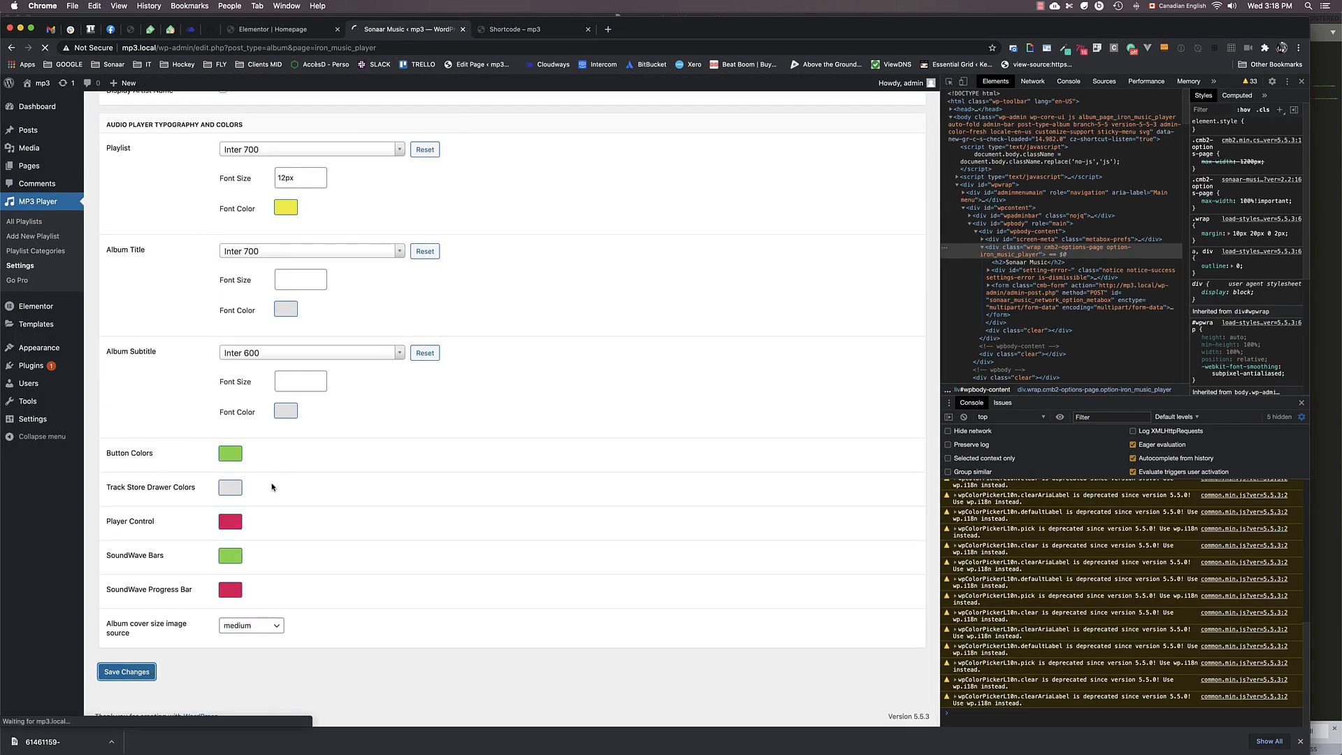
pyautogui.click(518, 28)
pyautogui.press('super+r')
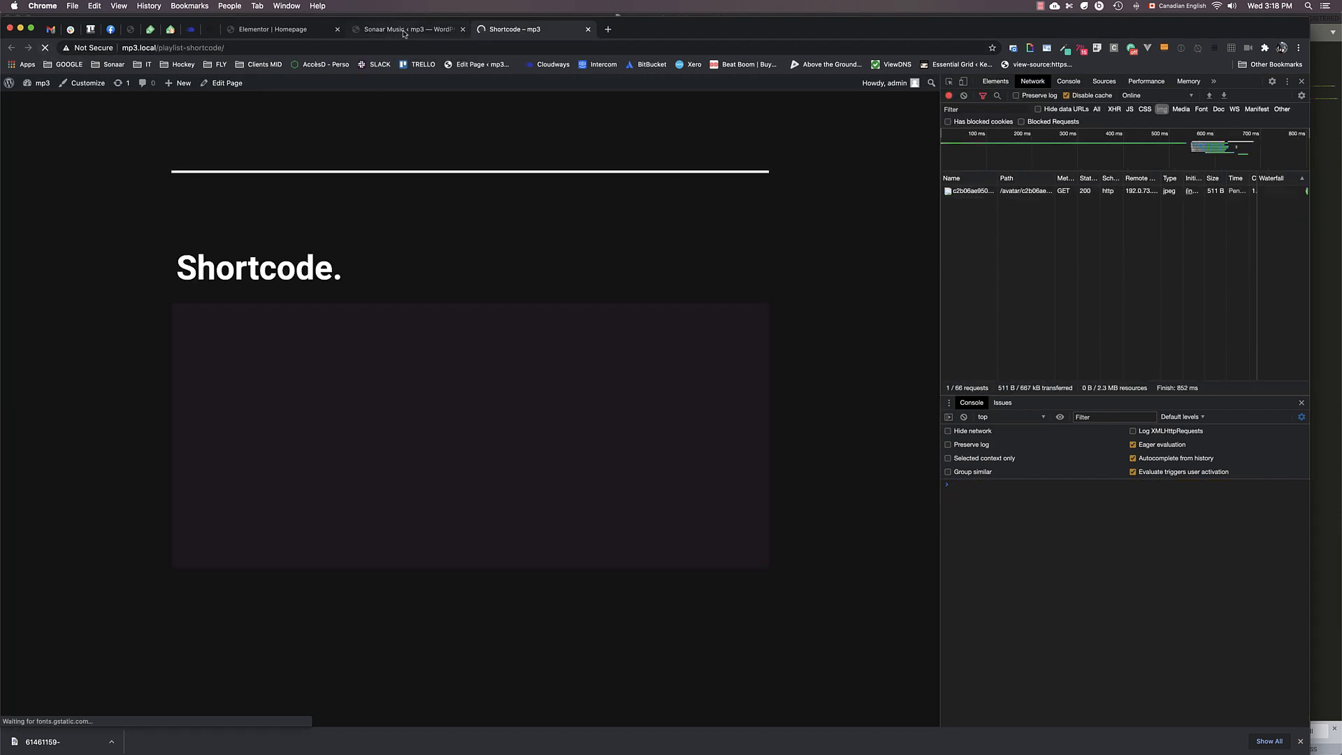
# - Set the album cover size image source to thumbnail, save the settings, and return to the Shortcode page
pyautogui.click(403, 33)
pyautogui.scroll(-3, 336, 391)
pyautogui.click(252, 626)
pyautogui.click(244, 614)
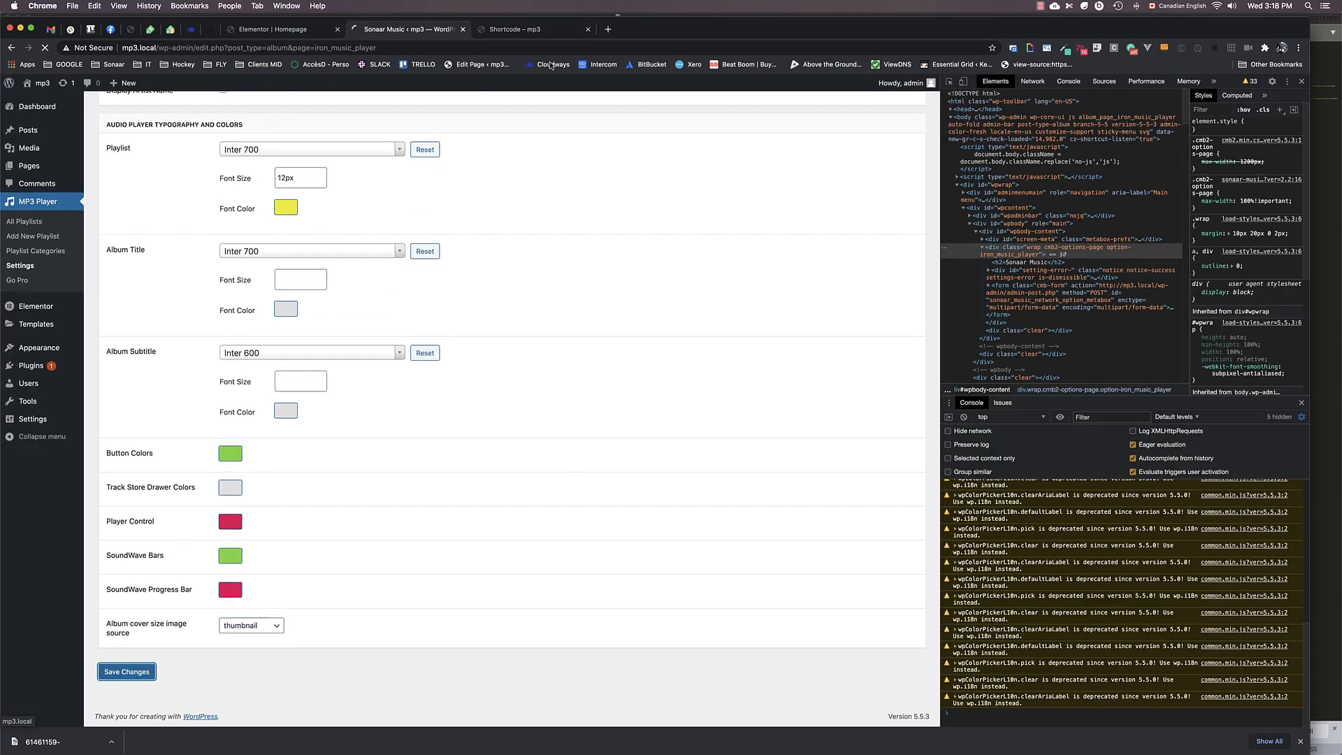
pyautogui.click(128, 672)
pyautogui.click(517, 29)
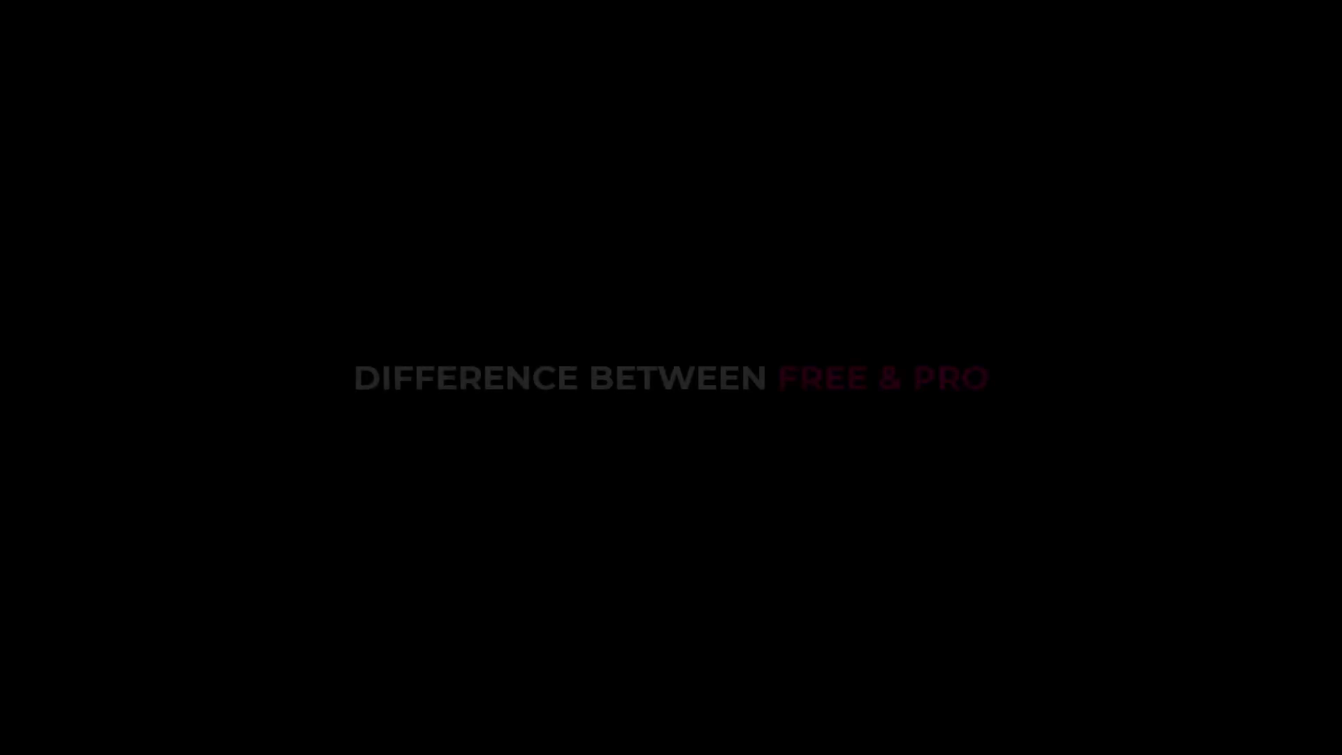